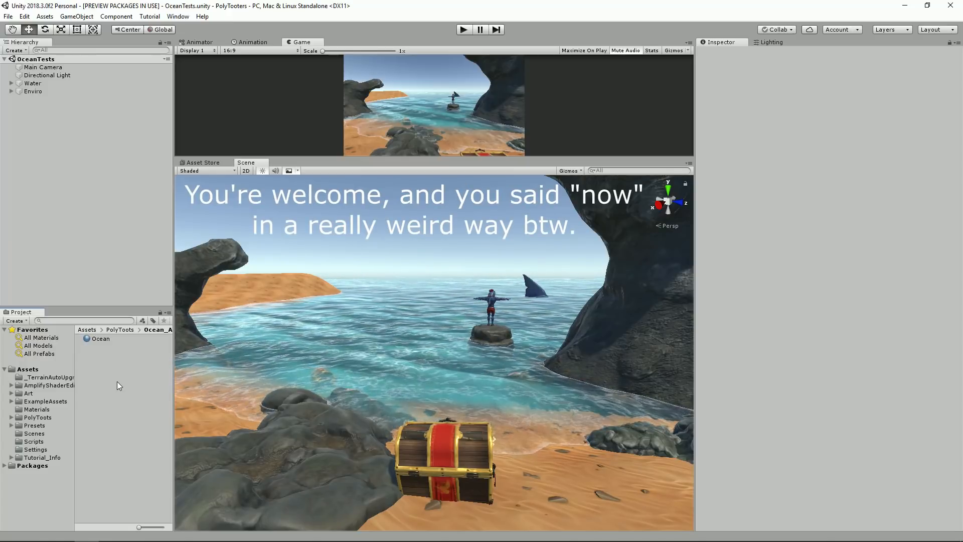
# Inspect the Ocean material's properties and the water plane tiles that make up the ocean surface.
pyautogui.click(98, 339)
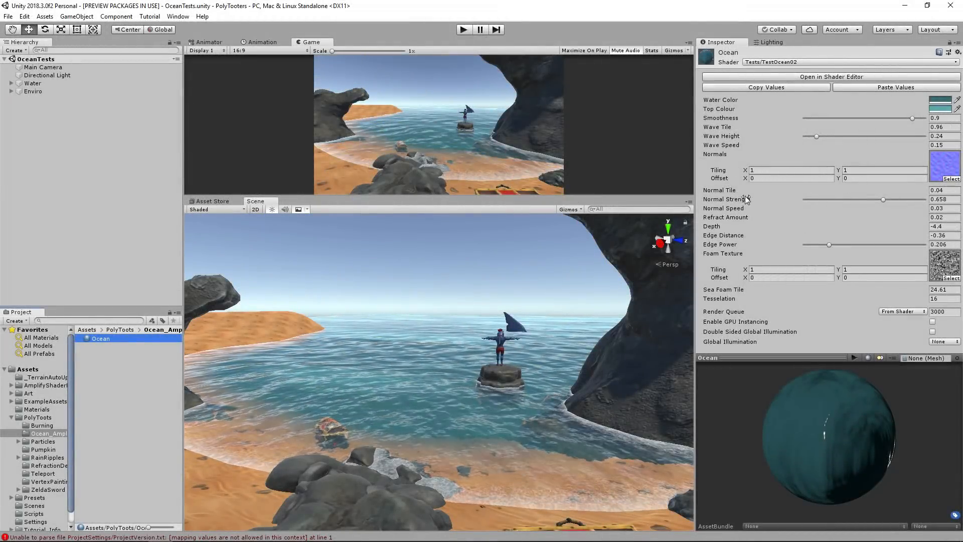
pyautogui.moveTo(486, 315); pyautogui.dragTo(465, 296, button='right')
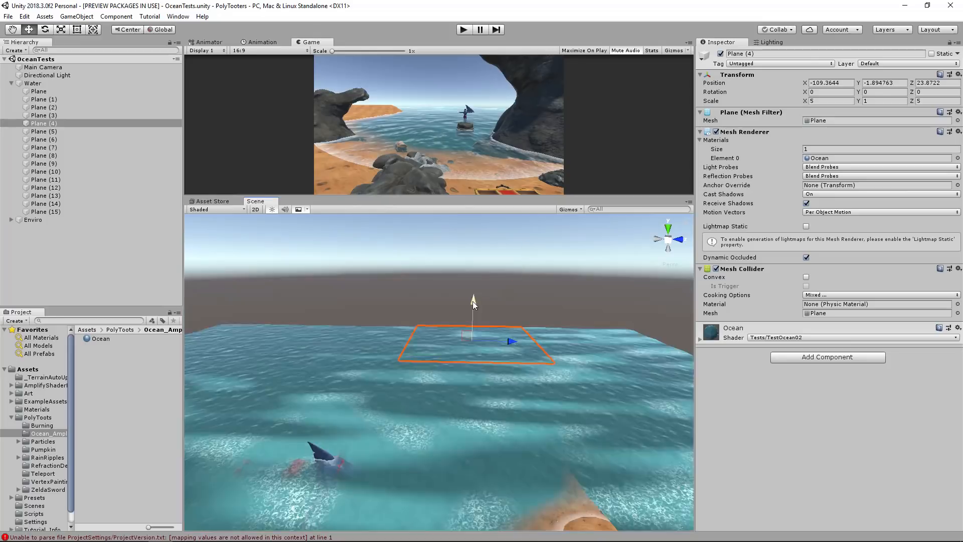
pyautogui.moveTo(472, 301); pyautogui.dragTo(321, 391, button='right')
pyautogui.scroll(5, 321, 391)
pyautogui.keyDown('alt'); pyautogui.moveTo(552, 405); pyautogui.dragTo(522, 366); pyautogui.keyUp('alt')
pyautogui.moveTo(522, 366); pyautogui.dragTo(489, 359, button='middle')
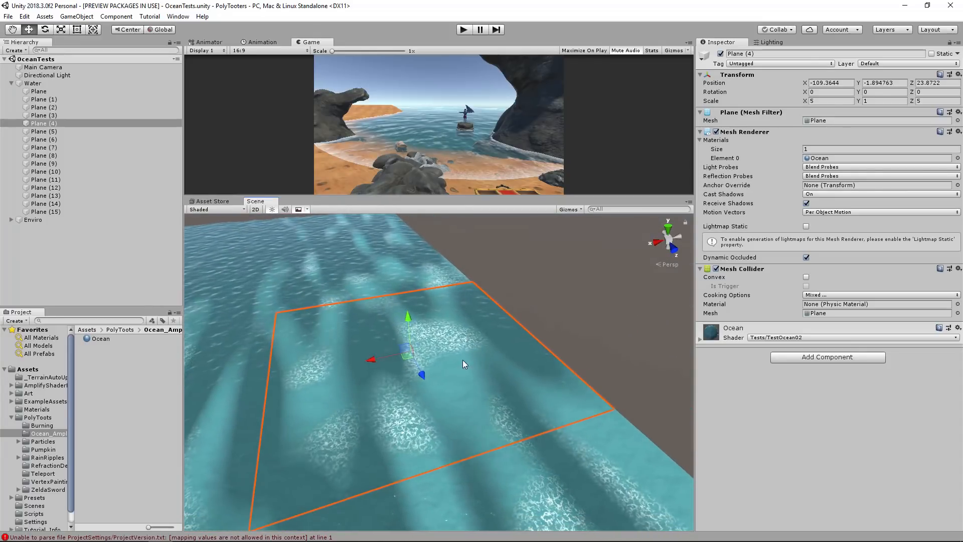
# Duplicate the water tile Plane (4) beside the original and delete that copy.
pyautogui.keyDown('alt'); pyautogui.moveTo(486, 363); pyautogui.dragTo(479, 363); pyautogui.keyUp('alt')
pyautogui.hotkey('ctrl', 'd')
pyautogui.moveTo(381, 362); pyautogui.dragTo(649, 314)
pyautogui.keyDown('alt'); pyautogui.moveTo(490, 382); pyautogui.dragTo(406, 383); pyautogui.keyUp('alt')
pyautogui.keyDown('alt'); pyautogui.moveTo(405, 339); pyautogui.dragTo(512, 345, button='right'); pyautogui.keyUp('alt')
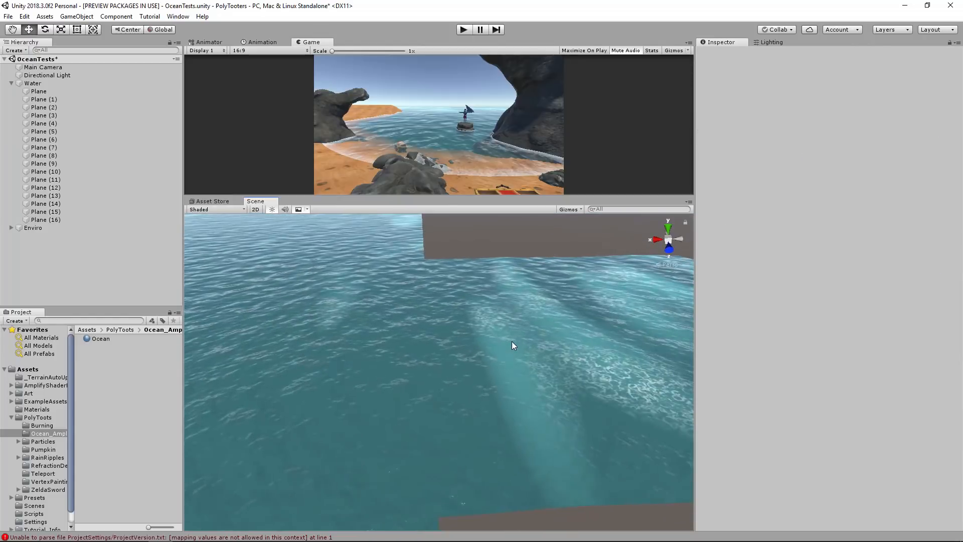
pyautogui.click(512, 342)
pyautogui.press('Delete')
# Examine the ocean surface and the shoreline foam around the cove from above and up close.
pyautogui.keyDown('alt'); pyautogui.moveTo(512, 346); pyautogui.dragTo(487, 323); pyautogui.keyUp('alt')
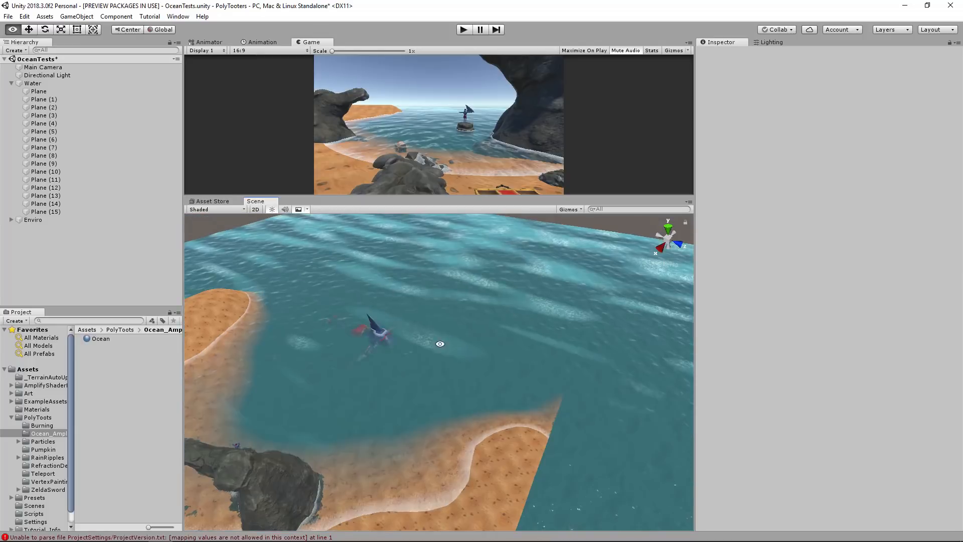
pyautogui.keyDown('alt'); pyautogui.moveTo(487, 323); pyautogui.dragTo(351, 371, button='right'); pyautogui.keyUp('alt')
pyautogui.moveTo(352, 371); pyautogui.dragTo(514, 349, button='middle')
pyautogui.keyDown('alt'); pyautogui.moveTo(514, 348); pyautogui.dragTo(666, 355, button='right'); pyautogui.keyUp('alt')
pyautogui.moveTo(506, 462); pyautogui.dragTo(516, 319, button='middle')
pyautogui.keyDown('alt'); pyautogui.moveTo(517, 319); pyautogui.dragTo(504, 319, button='right'); pyautogui.keyUp('alt')
pyautogui.keyDown('alt'); pyautogui.moveTo(539, 388); pyautogui.dragTo(552, 363, button='right'); pyautogui.keyUp('alt')
pyautogui.moveTo(689, 352); pyautogui.dragTo(506, 368, button='middle')
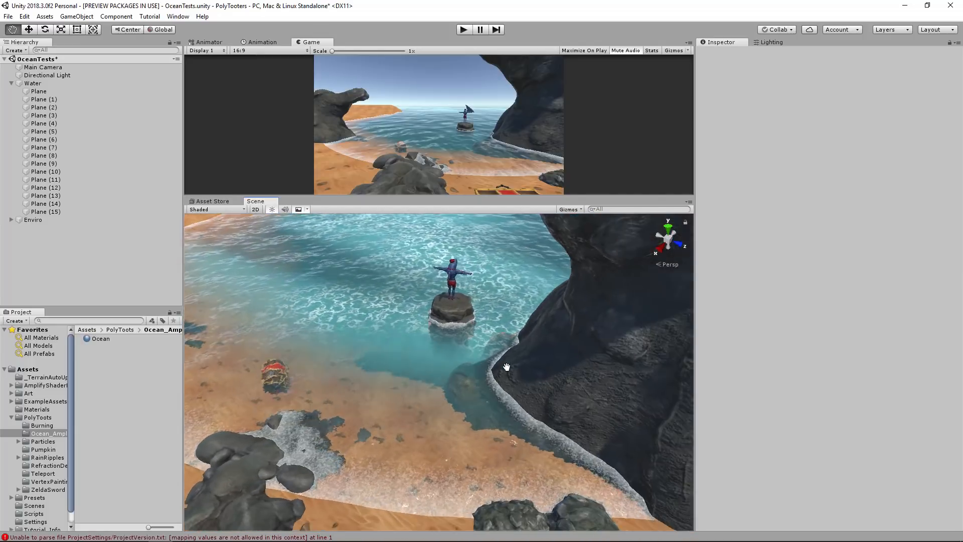
pyautogui.keyDown('alt'); pyautogui.moveTo(468, 417); pyautogui.dragTo(406, 399, button='right'); pyautogui.keyUp('alt')
# Frame the rock slab under the standing shark character and examine the waves and edge foam around it.
pyautogui.click(459, 286)
pyautogui.press('f')
pyautogui.keyDown('alt'); pyautogui.moveTo(403, 401); pyautogui.dragTo(534, 354); pyautogui.keyUp('alt')
pyautogui.keyDown('alt'); pyautogui.moveTo(534, 355); pyautogui.dragTo(386, 381, button='right'); pyautogui.keyUp('alt')
pyautogui.keyDown('alt'); pyautogui.moveTo(386, 381); pyautogui.dragTo(426, 269); pyautogui.keyUp('alt')
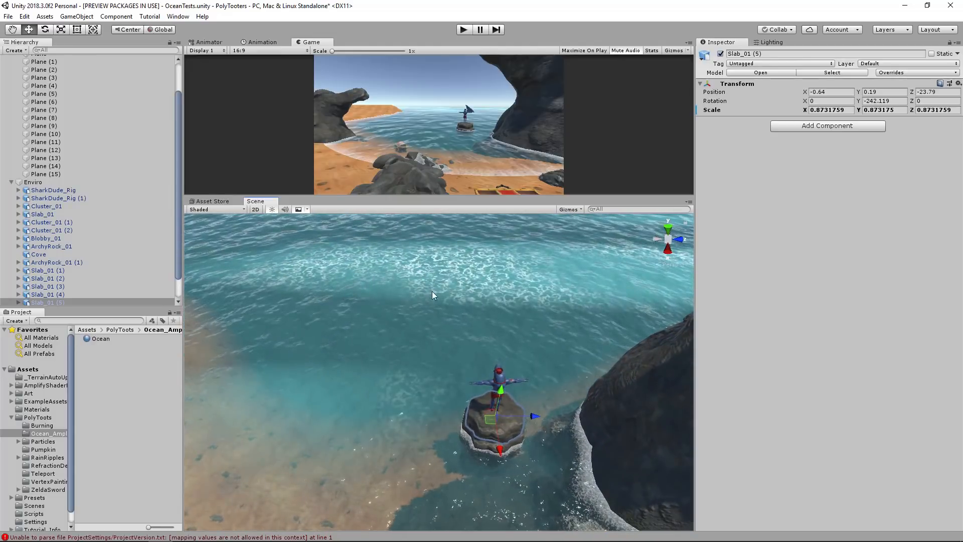
pyautogui.keyDown('alt'); pyautogui.moveTo(402, 327); pyautogui.dragTo(459, 294); pyautogui.keyUp('alt')
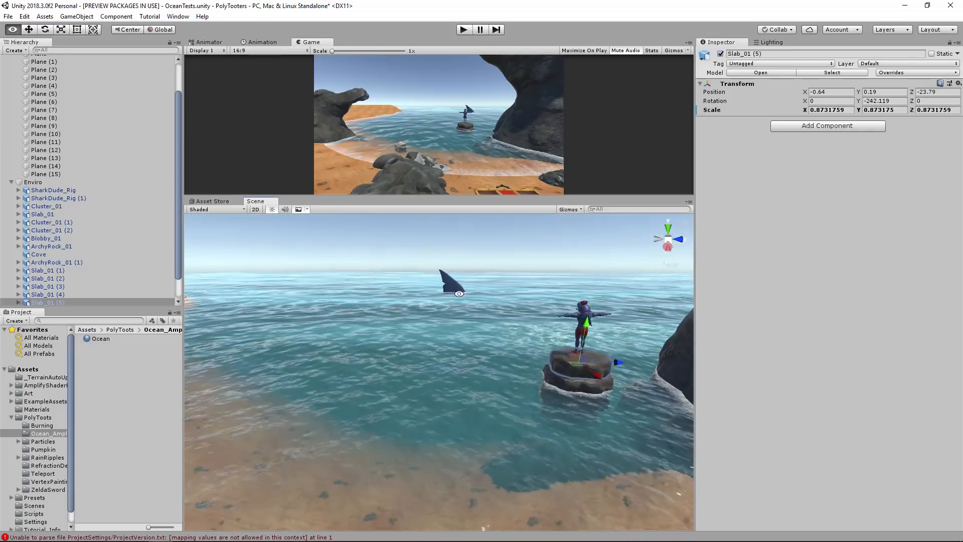
pyautogui.scroll(-8, 419, 341)
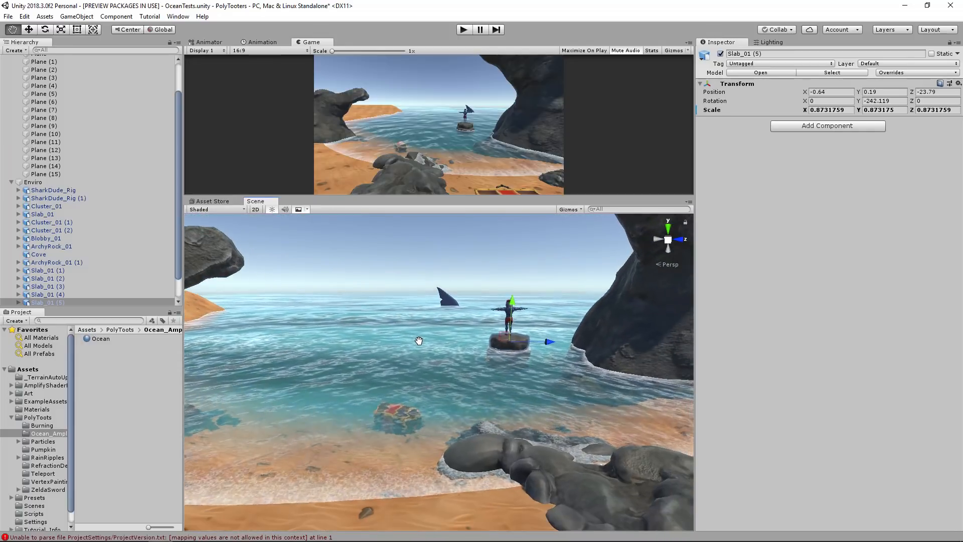
pyautogui.keyDown('alt'); pyautogui.moveTo(529, 358); pyautogui.dragTo(468, 355); pyautogui.keyUp('alt')
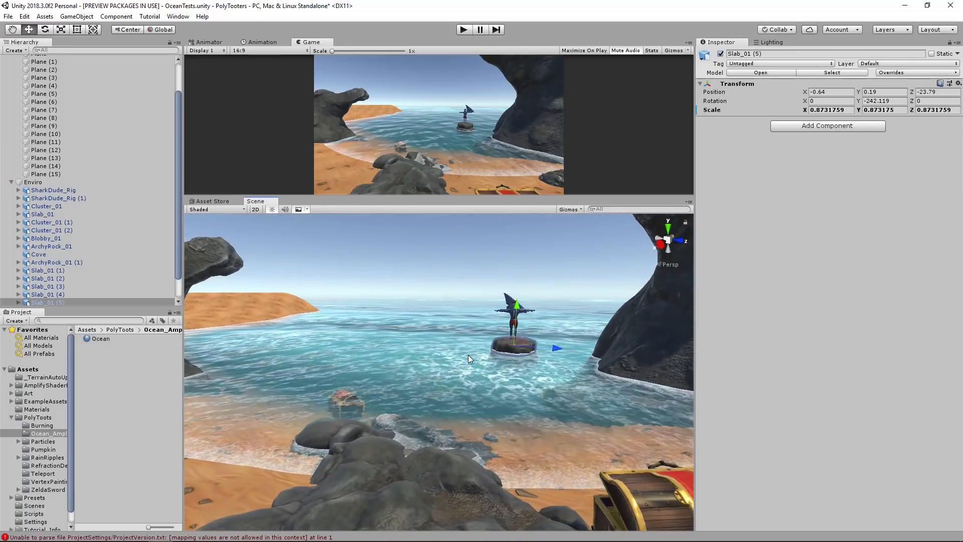
pyautogui.click(456, 276)
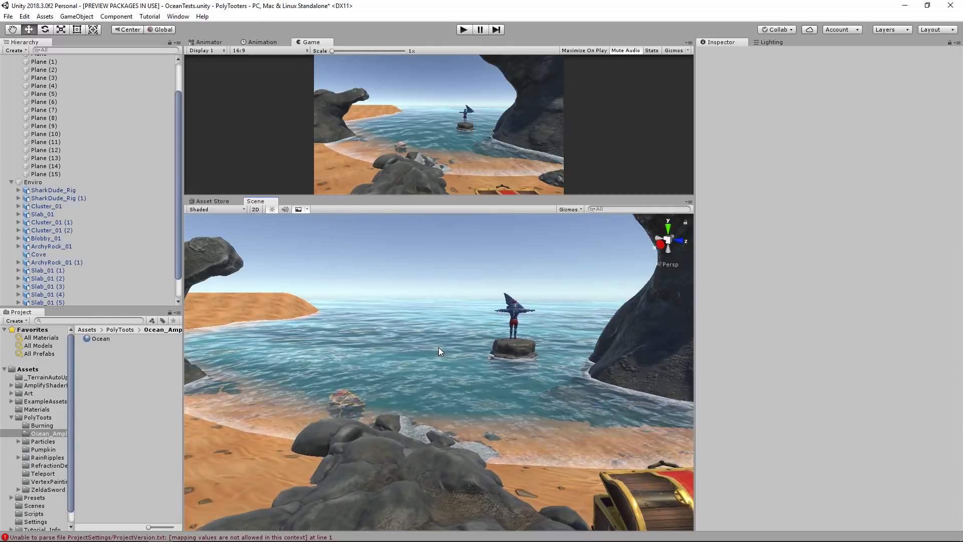
pyautogui.moveTo(456, 348); pyautogui.dragTo(454, 373, button='right')
pyautogui.press('w')
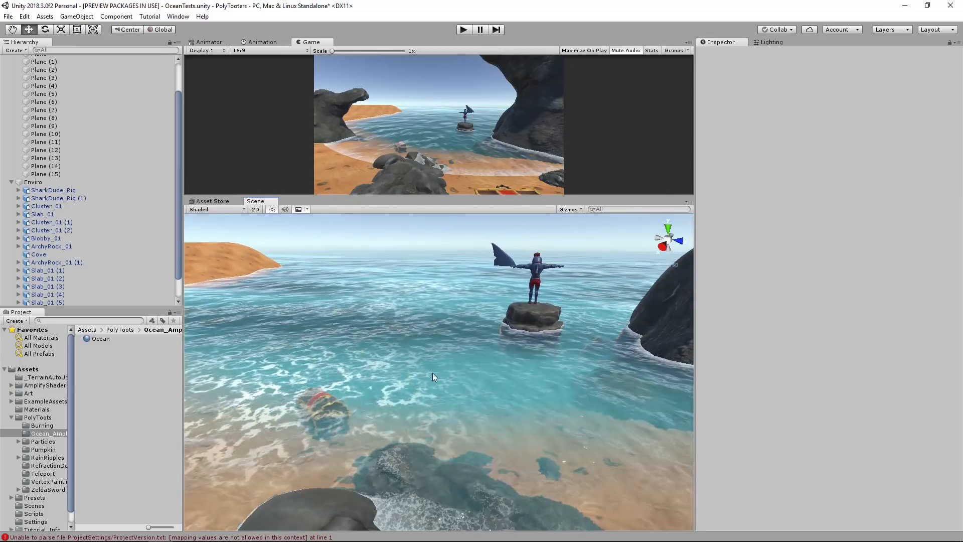
# Set the Depth of the Ocean material to -4.6 and view the cove's shallow water.
pyautogui.click(106, 340)
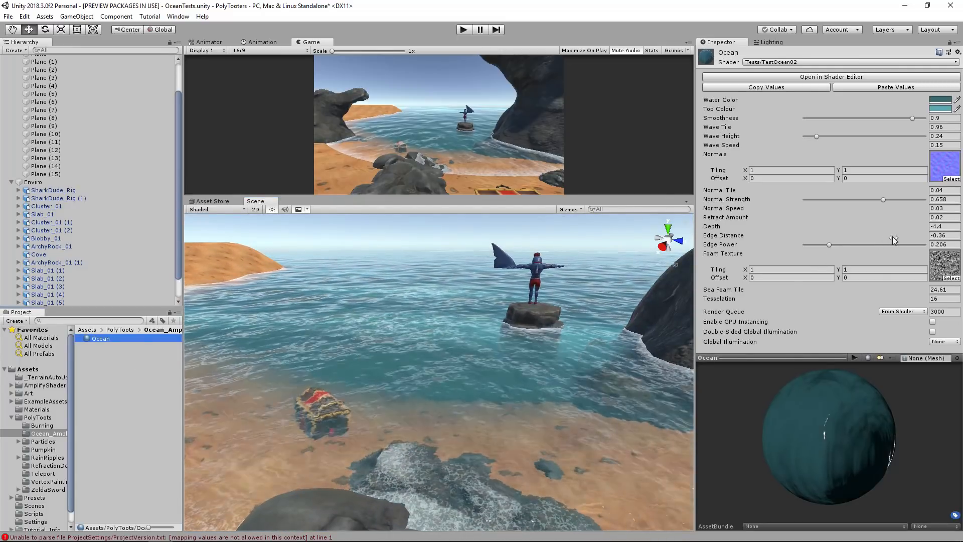
pyautogui.moveTo(890, 227)
pyautogui.mouseDown()
pyautogui.moveTo(694, 240)
pyautogui.moveTo(949, 241)
pyautogui.moveTo(801, 240)
pyautogui.moveTo(899, 233)
pyautogui.mouseUp()
pyautogui.keyDown('alt'); pyautogui.moveTo(438, 372); pyautogui.dragTo(452, 341); pyautogui.keyUp('alt')
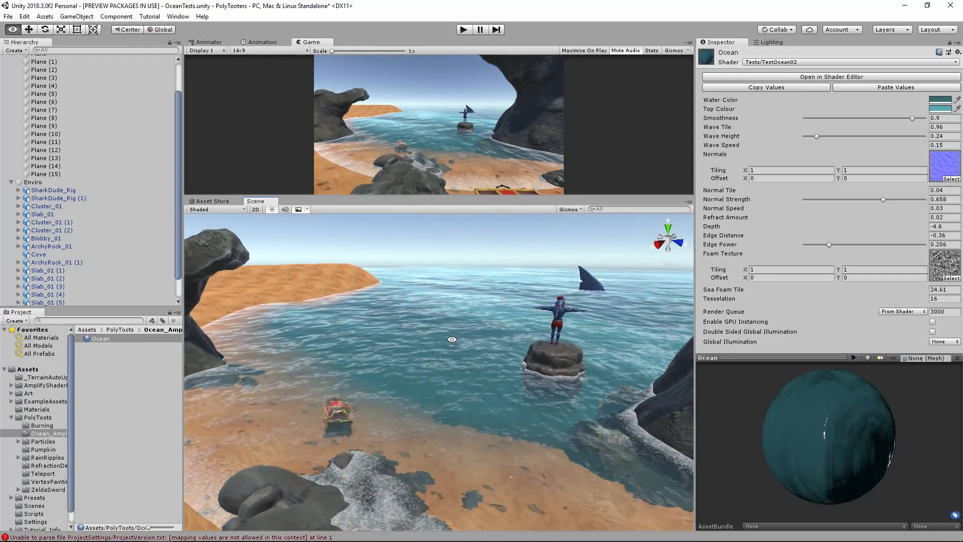
pyautogui.press('s')
pyautogui.press('q')
# Raise the Ocean material's Wave Height to 1.098 and settle its Wave Speed at 0.3 after trying 0.5.
pyautogui.moveTo(823, 136); pyautogui.dragTo(876, 137)
pyautogui.click(946, 145)
pyautogui.moveTo(946, 146); pyautogui.dragTo(937, 147)
pyautogui.write('3')
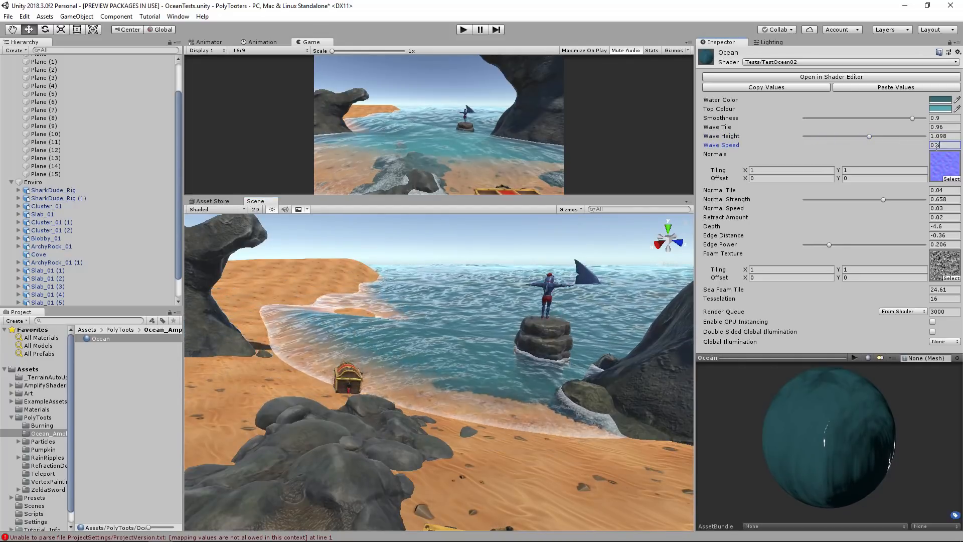
pyautogui.press('BackSpace')
pyautogui.write('5')
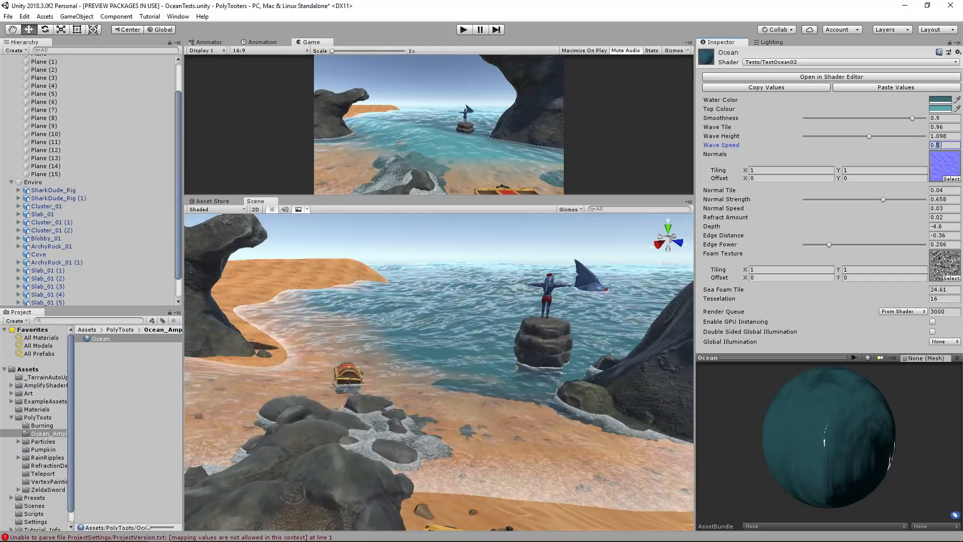
pyautogui.press('BackSpace')
pyautogui.write('3')
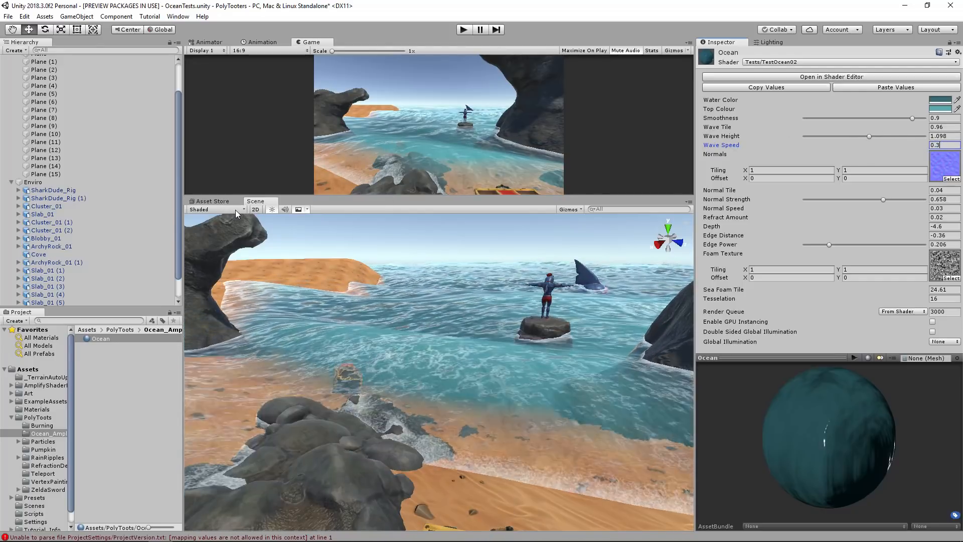
# Set the Ocean material's Wave Tile to 1 and lower its Wave Height to 0.423.
pyautogui.press('s')
pyautogui.moveTo(390, 293)
pyautogui.mouseDown(button='right')
pyautogui.moveTo(417, 296)
pyautogui.moveTo(406, 292)
pyautogui.mouseUp(button='right')
pyautogui.moveTo(880, 130)
pyautogui.mouseDown()
pyautogui.moveTo(907, 133)
pyautogui.moveTo(883, 133)
pyautogui.mouseUp()
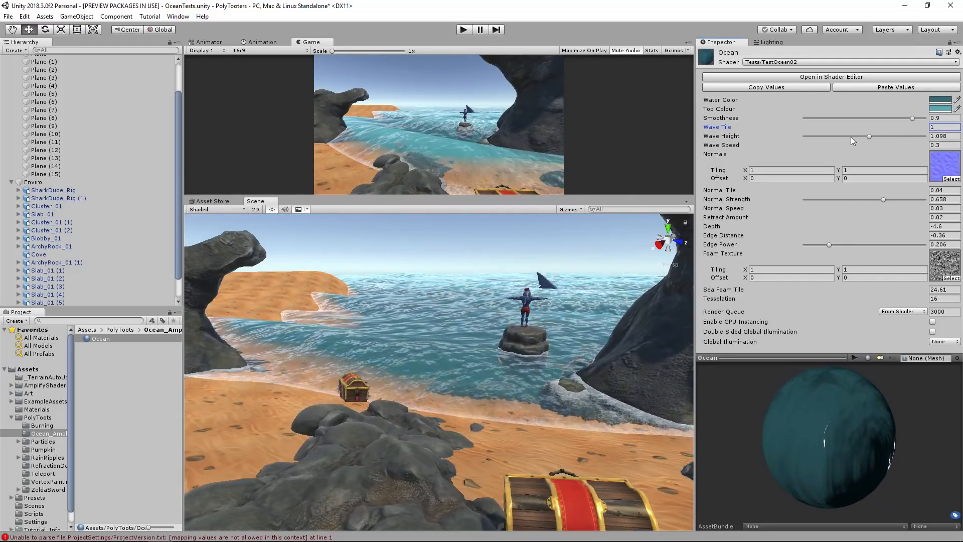
pyautogui.moveTo(851, 136); pyautogui.dragTo(827, 138)
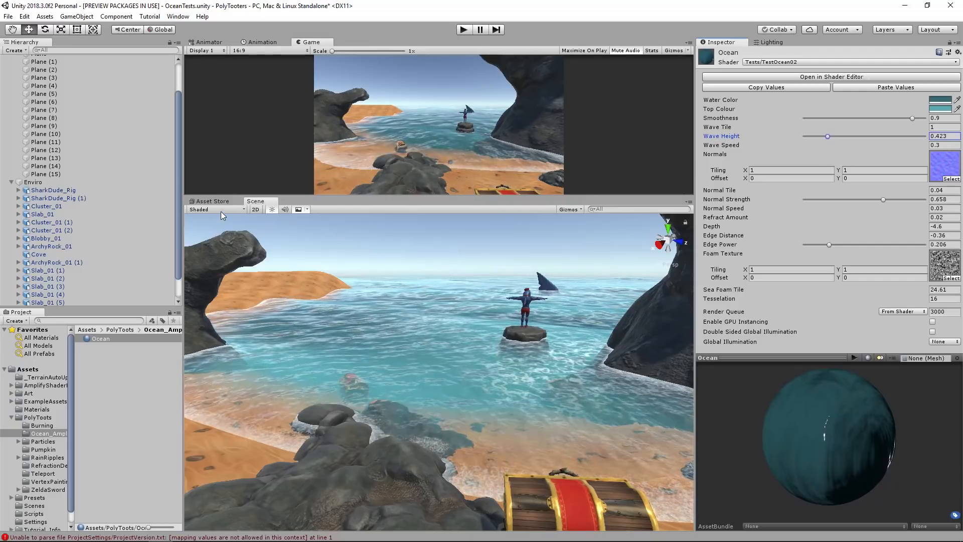
# Display the scene in Shaded Wireframe mode and raise the ocean's Wave Height to 2.
pyautogui.click(220, 209)
pyautogui.click(121, 195)
pyautogui.moveTo(455, 331)
pyautogui.keyDown('alt'); pyautogui.mouseDown()
pyautogui.moveTo(446, 340)
pyautogui.moveTo(451, 361)
pyautogui.mouseUp(); pyautogui.keyUp('alt')
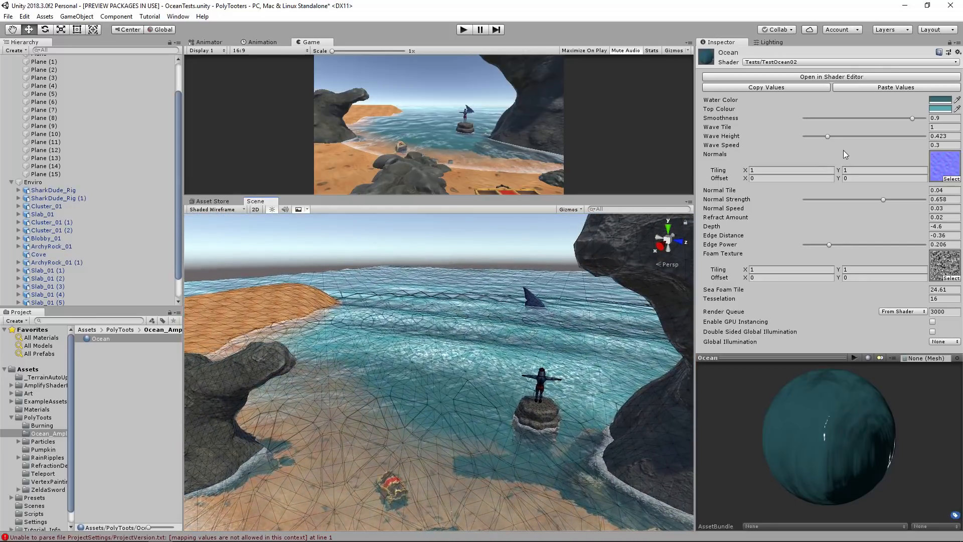
pyautogui.moveTo(838, 137); pyautogui.dragTo(928, 145)
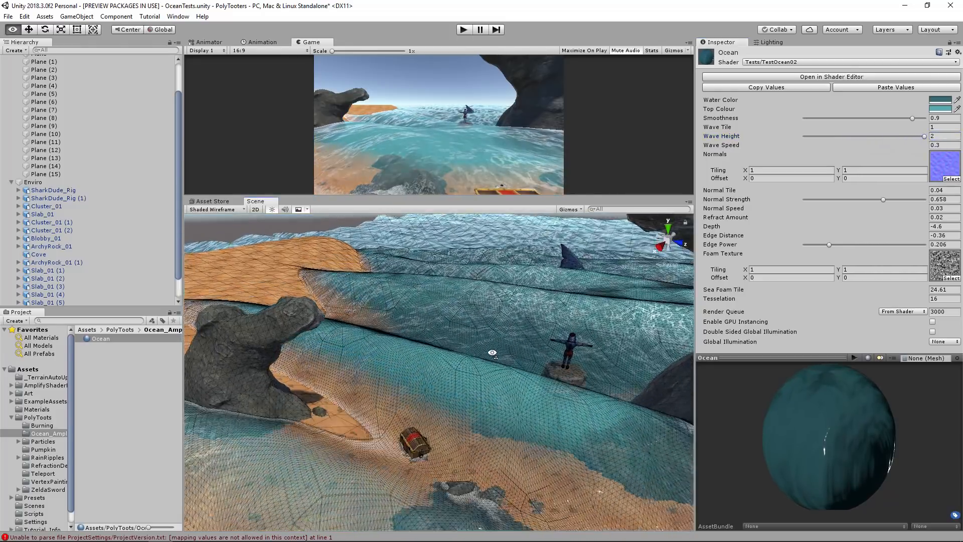
# Lower the ocean's Wave Height to 0.211 and return the scene to Shaded display.
pyautogui.moveTo(903, 135); pyautogui.dragTo(815, 144)
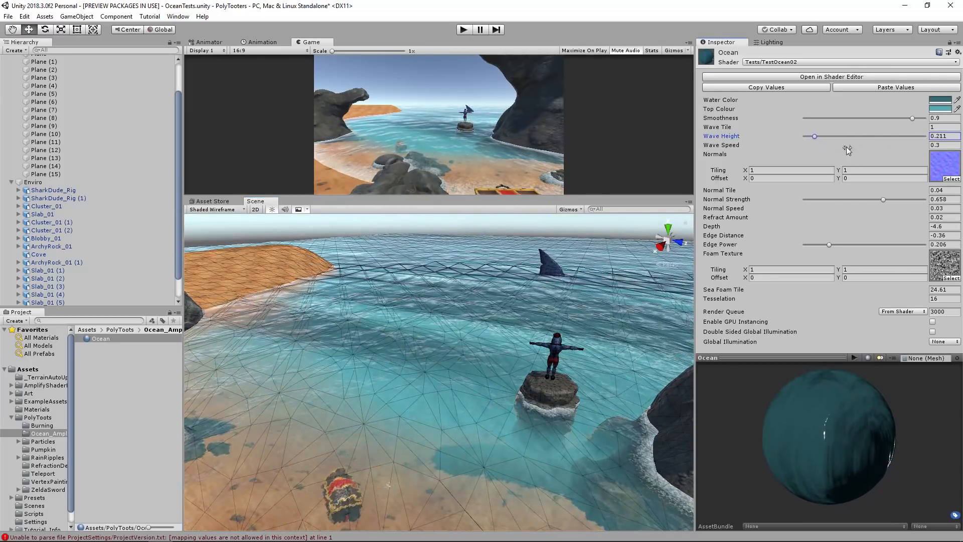
pyautogui.click(220, 209)
pyautogui.click(119, 180)
pyautogui.moveTo(426, 342); pyautogui.dragTo(400, 368, button='right')
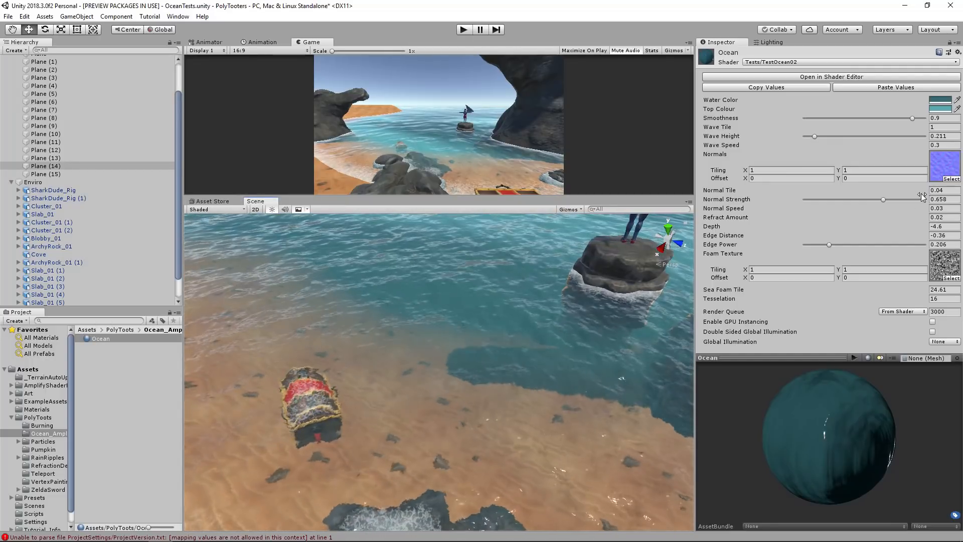
# Raise the Ocean material's Normal Strength to 1 and inspect the water surface.
pyautogui.moveTo(882, 200)
pyautogui.mouseDown()
pyautogui.moveTo(806, 200)
pyautogui.moveTo(874, 199)
pyautogui.mouseUp()
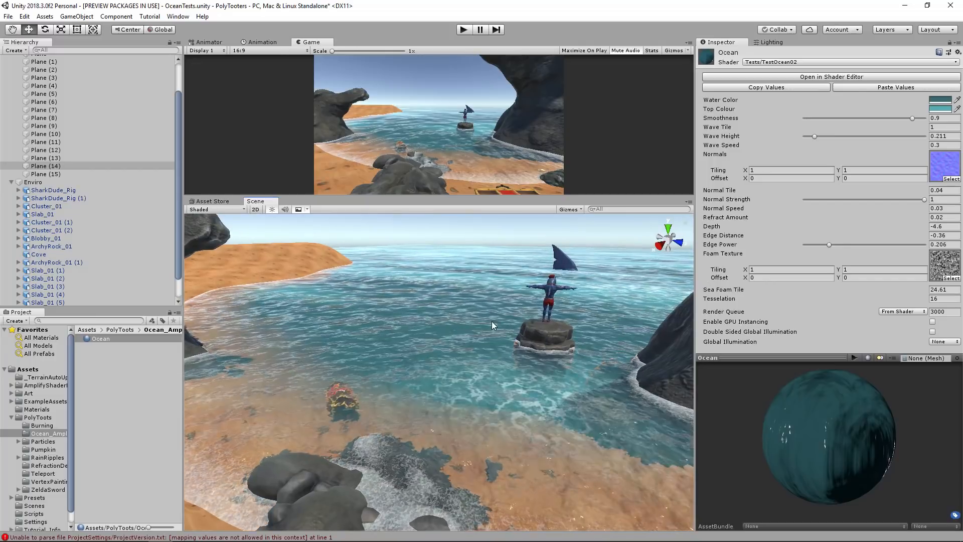
pyautogui.press('w')
pyautogui.moveTo(607, 298); pyautogui.dragTo(459, 337, button='right')
# Try a Wave Height of 0.374 with a Wave Speed of 0.03 and look at the water from below.
pyautogui.moveTo(814, 137)
pyautogui.mouseDown()
pyautogui.moveTo(832, 137)
pyautogui.moveTo(822, 138)
pyautogui.mouseUp()
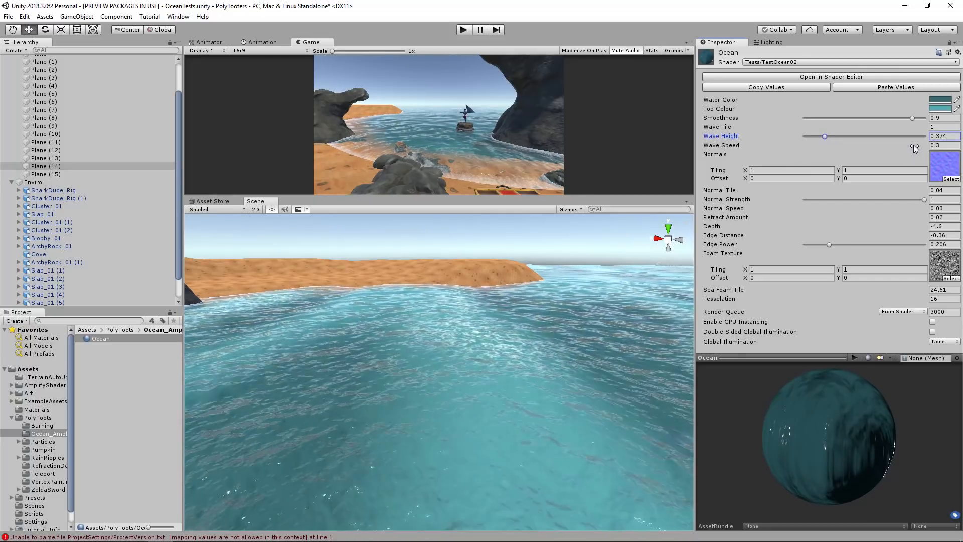
pyautogui.moveTo(913, 144); pyautogui.dragTo(893, 143)
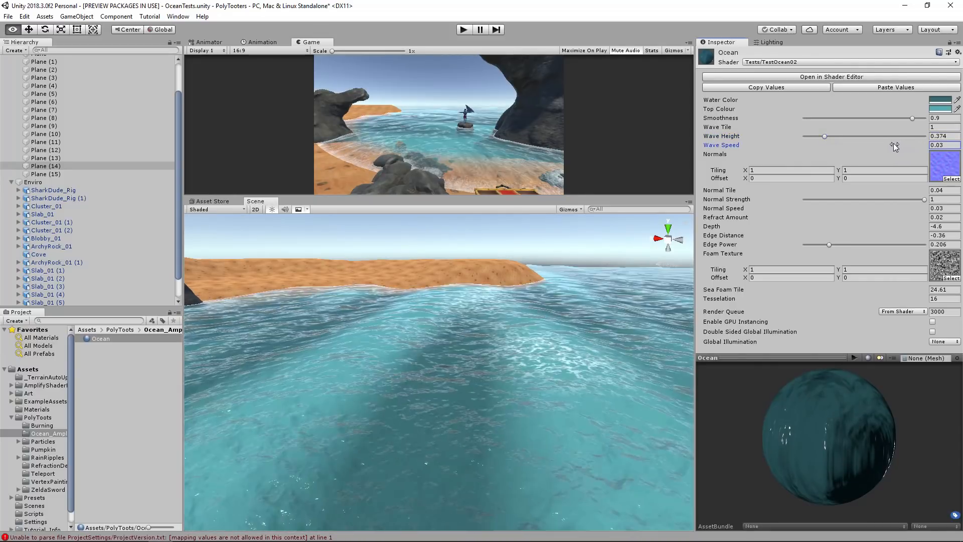
pyautogui.moveTo(516, 316); pyautogui.dragTo(456, 286, button='right')
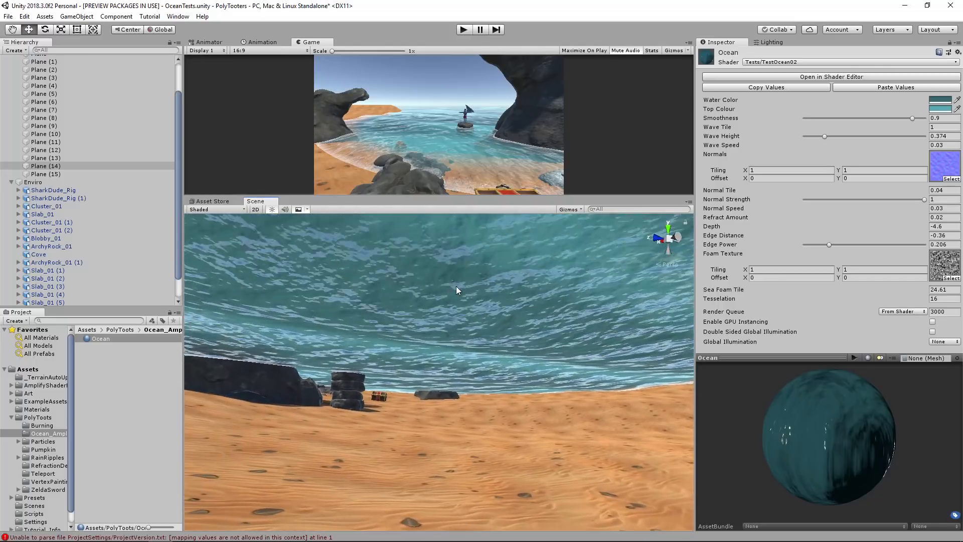
# Raise the Ocean material's Wave Height to 1.126 and set its Wave Speed to 0.3.
pyautogui.moveTo(832, 137); pyautogui.dragTo(871, 142)
pyautogui.click(916, 145)
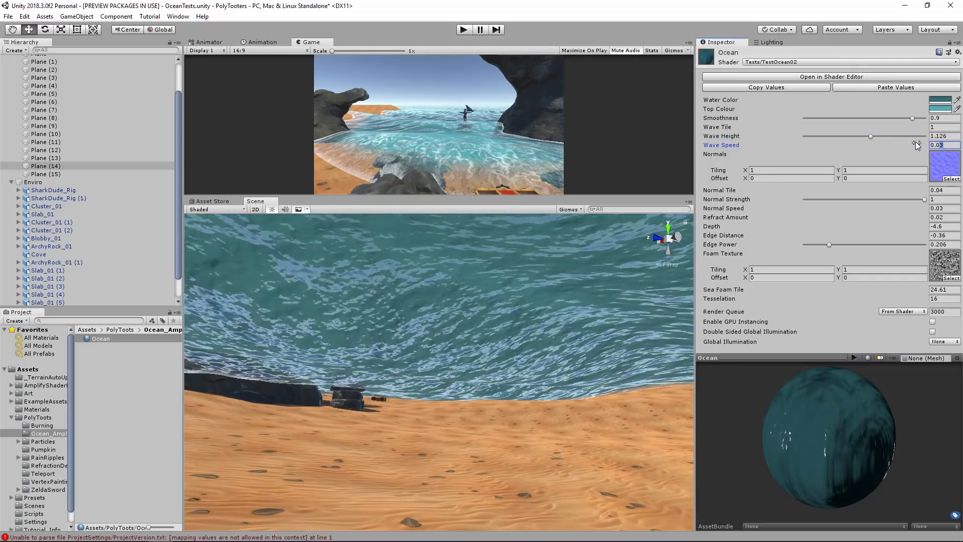
pyautogui.write('0.3')
pyautogui.moveTo(519, 375); pyautogui.dragTo(572, 394, button='right')
# Set the Ocean material's Wave Height to 0.423, view the whole cove and clear the selection.
pyautogui.moveTo(837, 137); pyautogui.dragTo(828, 138)
pyautogui.moveTo(413, 327); pyautogui.dragTo(576, 324, button='right')
pyautogui.press('s')
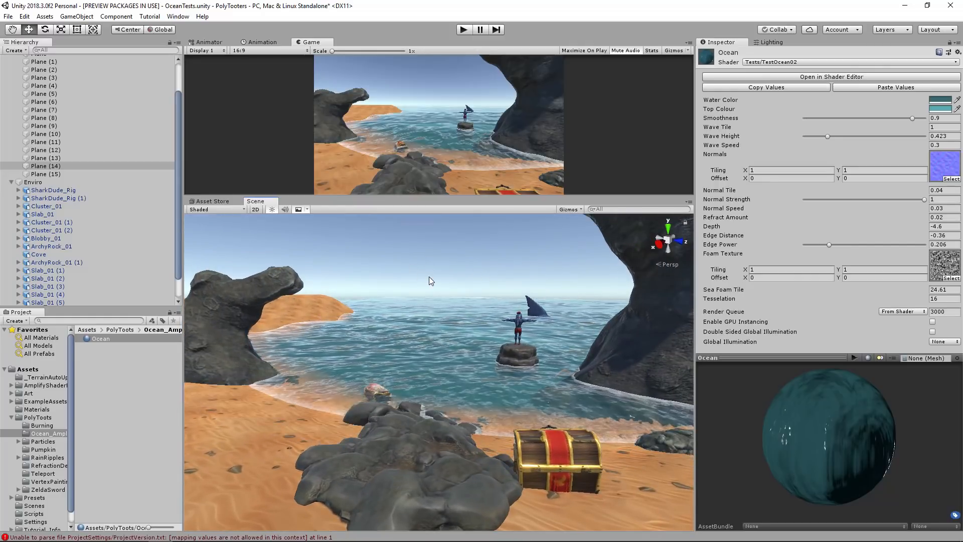
pyautogui.click(433, 269)
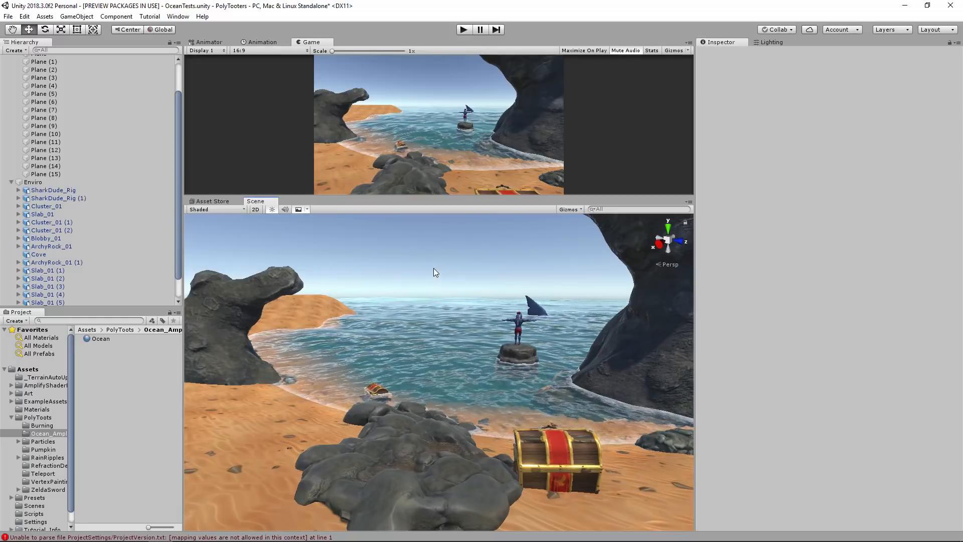
pyautogui.moveTo(434, 271); pyautogui.dragTo(434, 315, button='right')
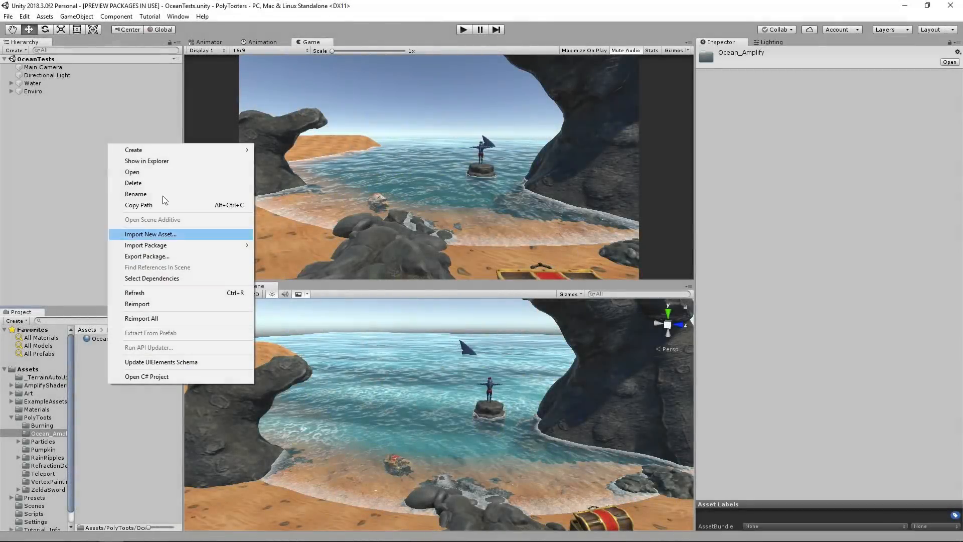
# Create an Amplify surface shader in the Ocean_Amplify folder and set its shader name to PolyToots/Water/Ocean.
pyautogui.moveTo(192, 150)
pyautogui.moveTo(361, 179)
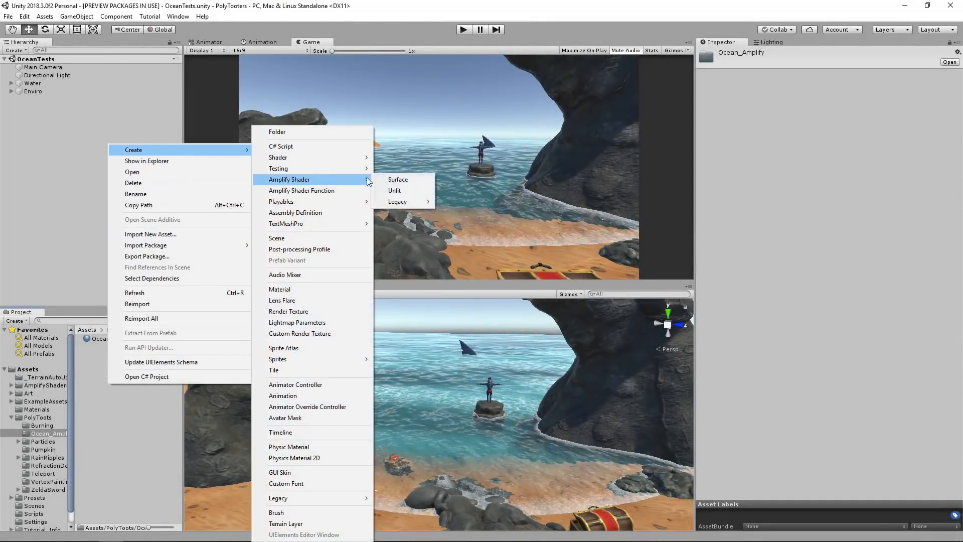
pyautogui.click(400, 181)
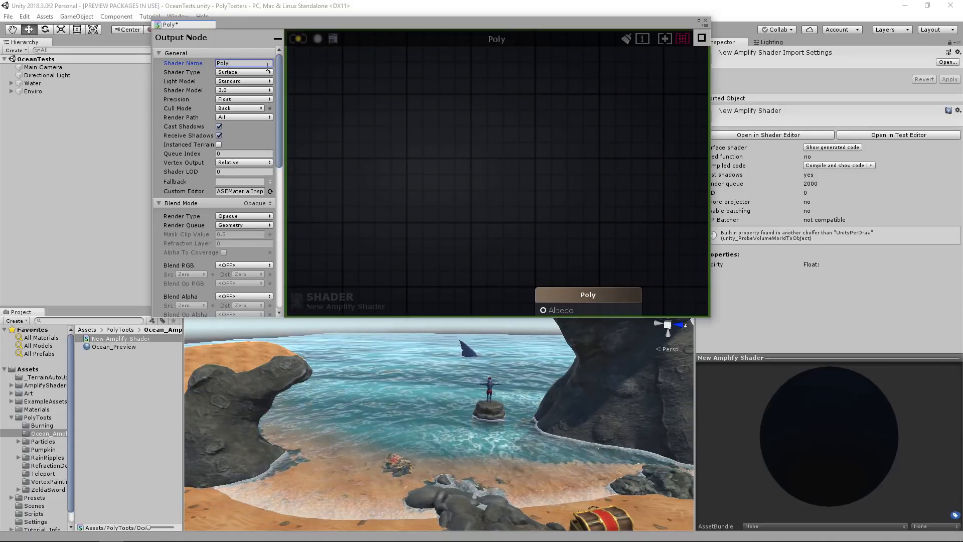
pyautogui.write('ots/Water/Ocean')
# Rename the new shader asset as Ocean_Tutorial.
pyautogui.click(121, 338)
pyautogui.write('Ocean_Tutorial')
pyautogui.press('Return')
# Create a material from the Ocean_Tutorial shader and compile the shader.
pyautogui.rightClick(111, 347)
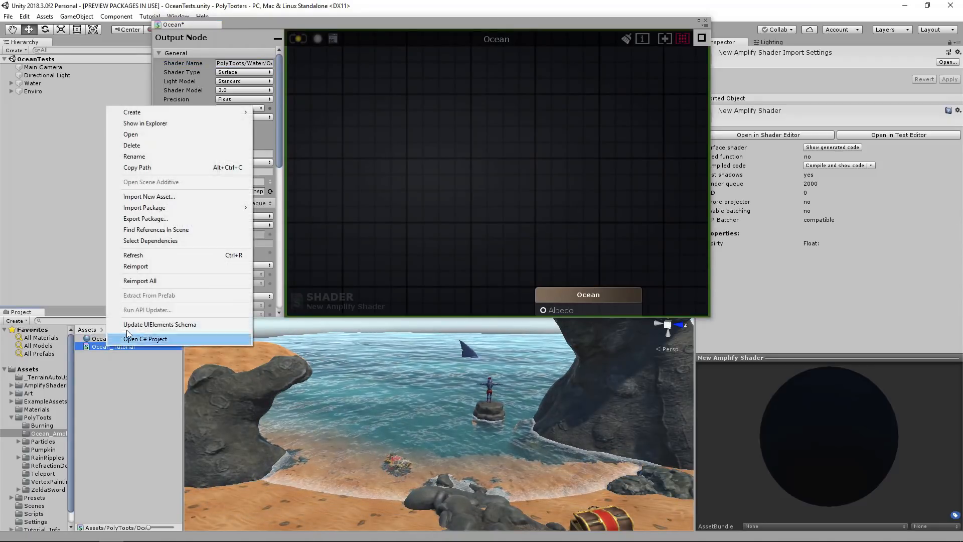
pyautogui.moveTo(251, 115)
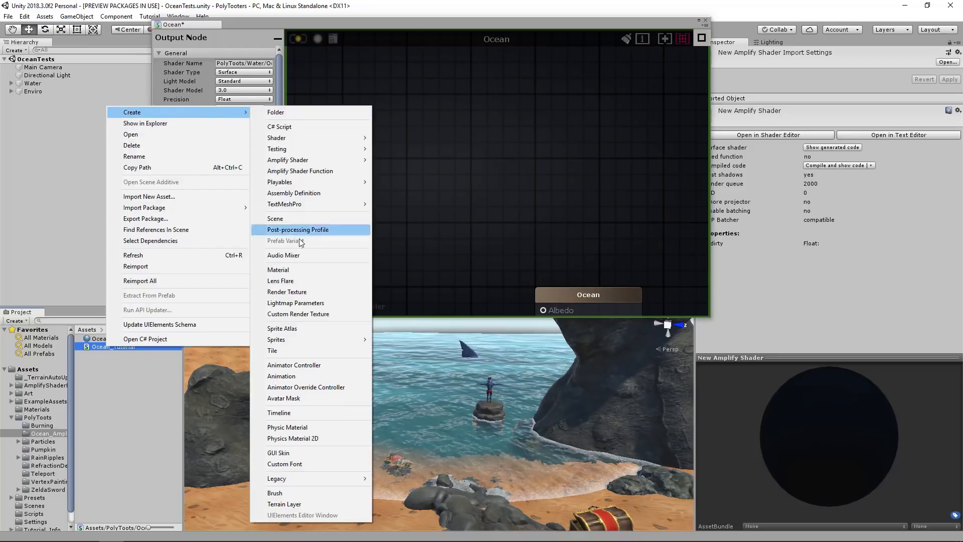
pyautogui.click(301, 269)
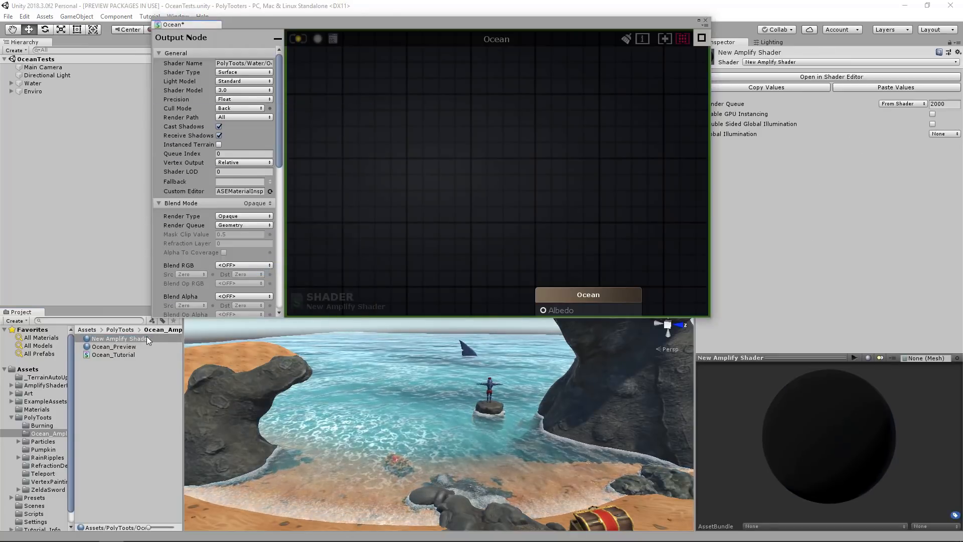
pyautogui.click(296, 36)
# Delete the New Amplify Shader material from the Ocean_Amplify folder.
pyautogui.click(121, 339)
pyautogui.press('Delete')
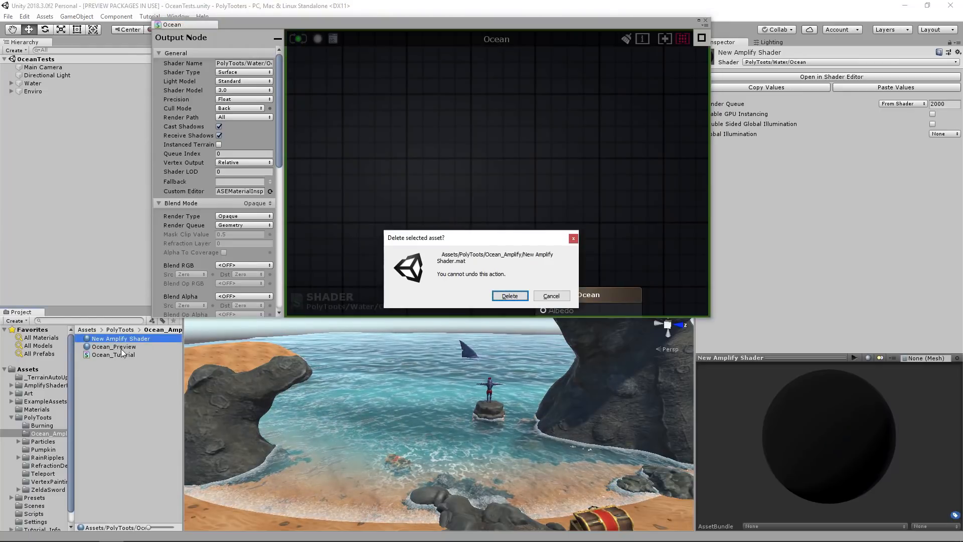
pyautogui.click(516, 297)
# Create a new material based on the Ocean_Tutorial shader.
pyautogui.click(114, 346)
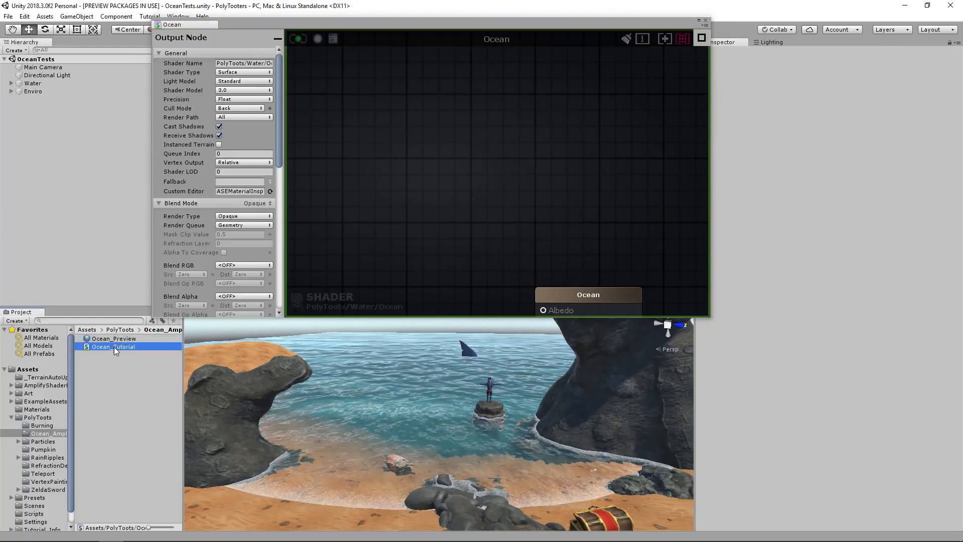
pyautogui.rightClick(113, 347)
pyautogui.moveTo(205, 113)
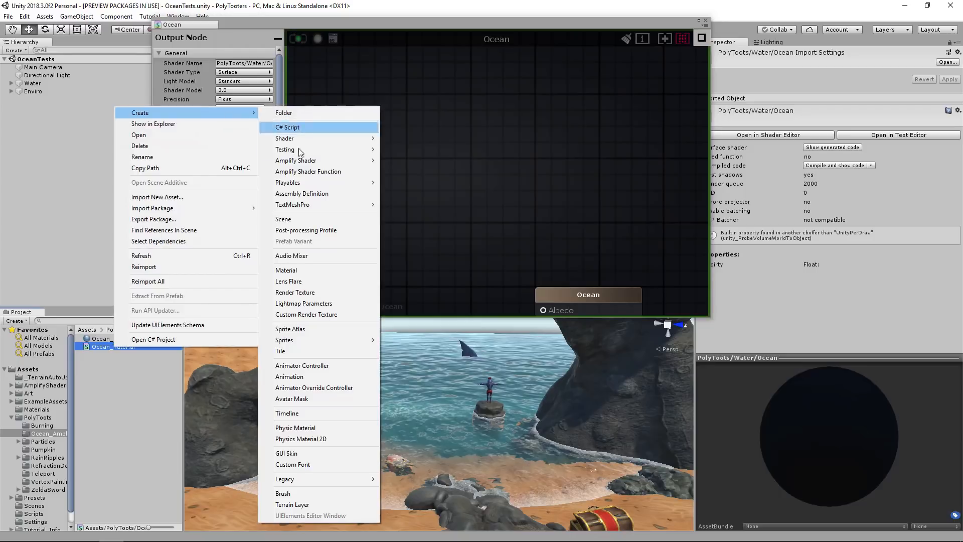
pyautogui.click(306, 272)
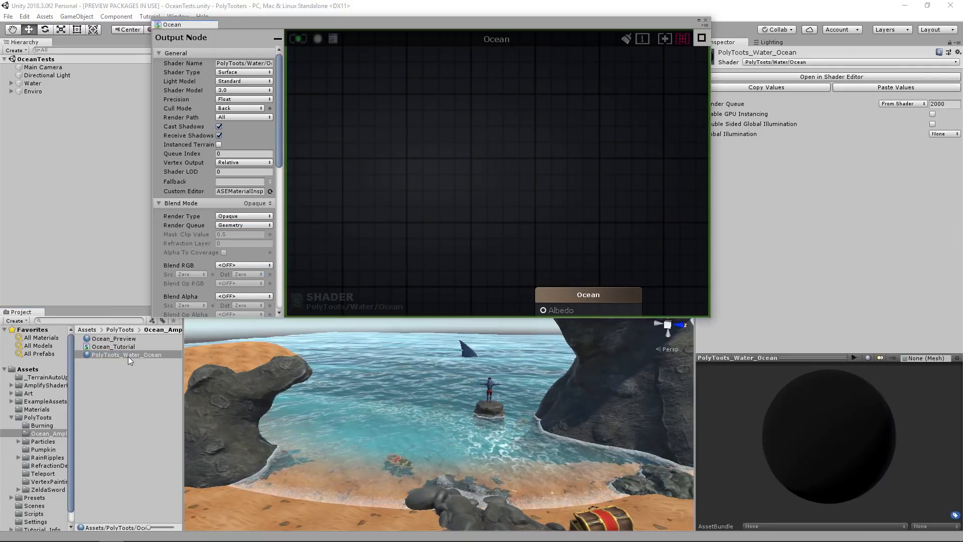
# Assign the PolyToots_Water_Ocean material to all the Water group's planes, from Plane to Plane (15).
pyautogui.click(11, 84)
pyautogui.click(39, 92)
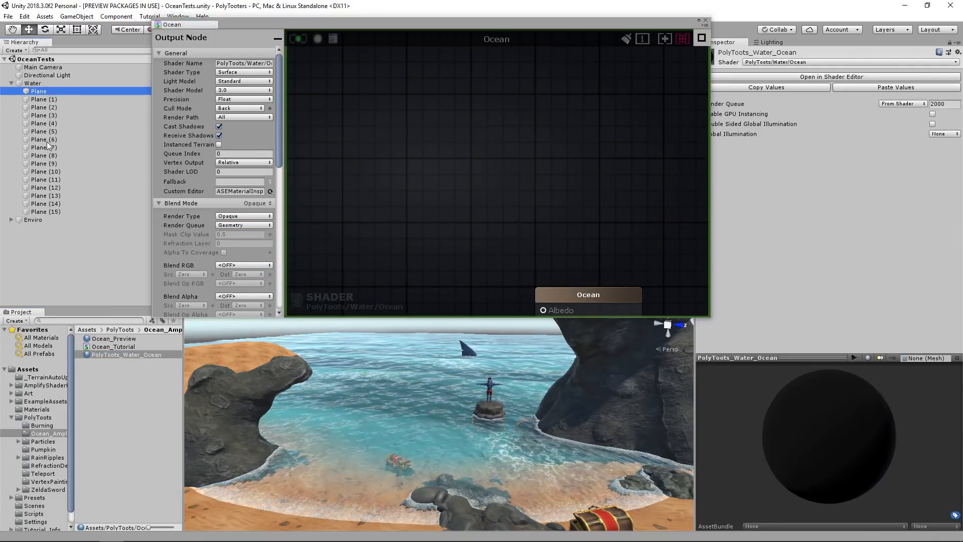
pyautogui.keyDown('shift'); pyautogui.click(46, 212); pyautogui.keyUp('shift')
pyautogui.moveTo(351, 369); pyautogui.dragTo(511, 364, button='right')
pyautogui.moveTo(102, 355); pyautogui.dragTo(831, 163)
pyautogui.moveTo(497, 417); pyautogui.dragTo(464, 395, button='right')
pyautogui.press('w')
pyautogui.moveTo(477, 229); pyautogui.dragTo(494, 172, button='middle')
pyautogui.scroll(-2, 495, 171)
pyautogui.scroll(1, 509, 181)
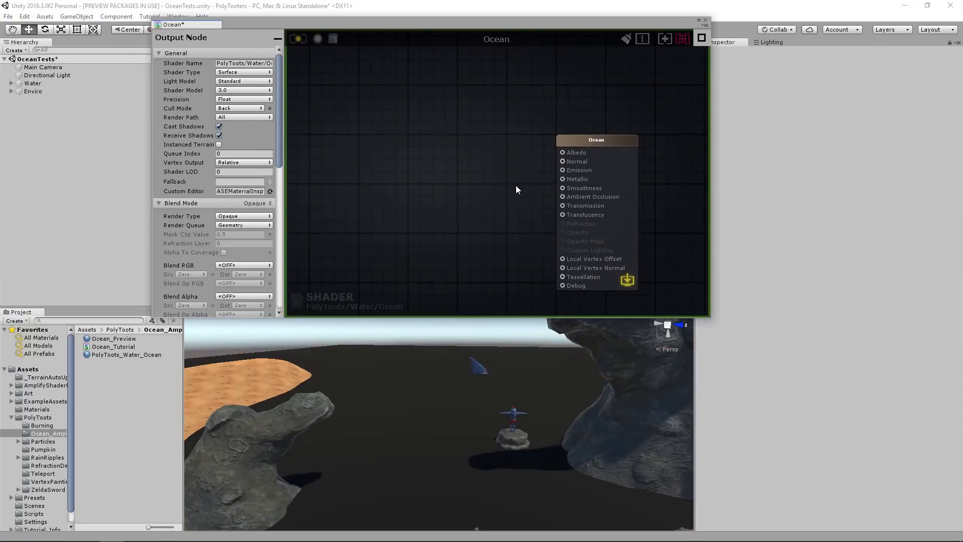
pyautogui.scroll(1, 496, 193)
pyautogui.scroll(-2, 500, 195)
pyautogui.scroll(1, 522, 166)
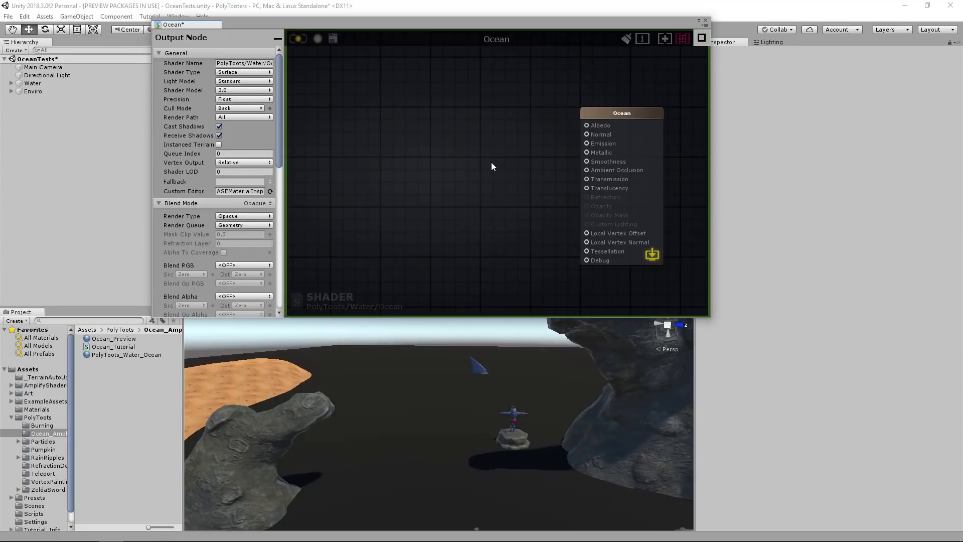
pyautogui.moveTo(492, 163)
pyautogui.mouseDown(button='middle')
pyautogui.moveTo(533, 164)
pyautogui.moveTo(429, 168)
pyautogui.moveTo(495, 169)
pyautogui.mouseUp(button='middle')
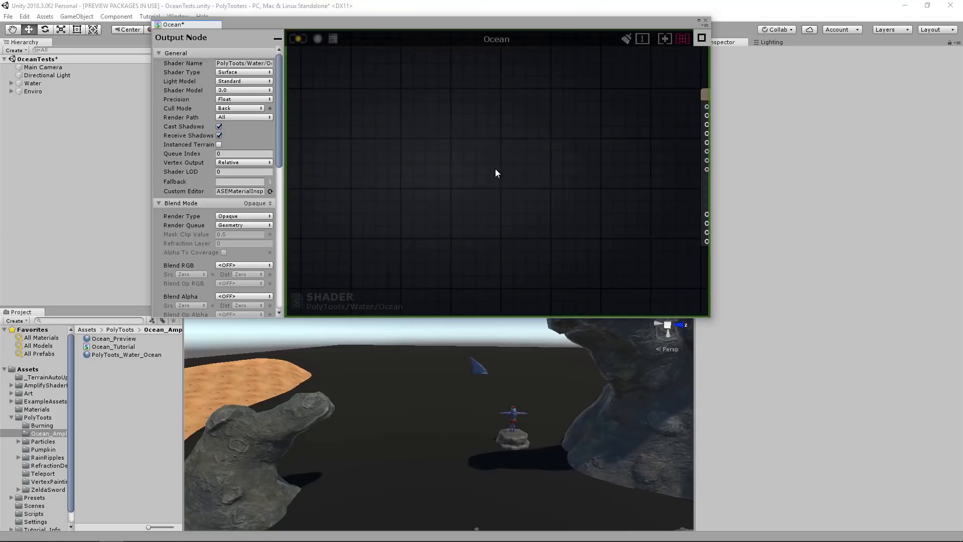
# Add a Noise Generator node to the empty area of the shader graph.
pyautogui.rightClick(409, 186)
pyautogui.write('noise')
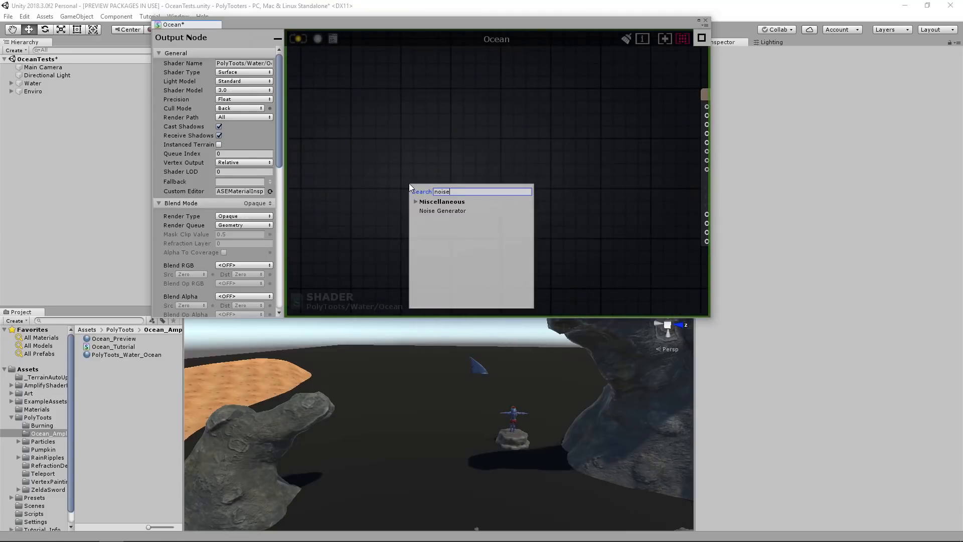
pyautogui.click(436, 211)
pyautogui.click(550, 219)
pyautogui.click(495, 184)
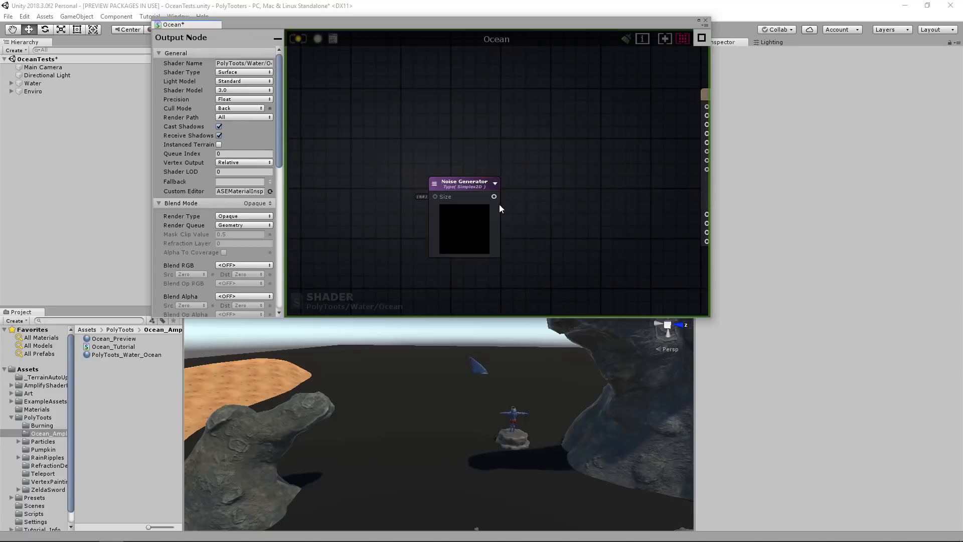
# Add a Texture Coordinates node and connect its UV output to the Noise Generator's Size input.
pyautogui.scroll(-3, 517, 161)
pyautogui.moveTo(480, 174); pyautogui.dragTo(455, 171)
pyautogui.moveTo(379, 188); pyautogui.dragTo(427, 181, button='middle')
pyautogui.click(427, 181)
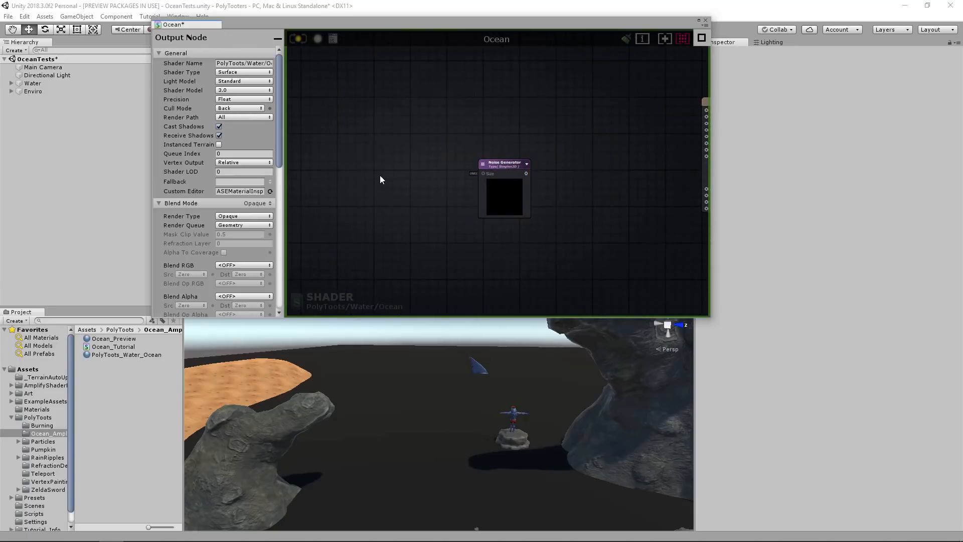
pyautogui.press('u')
pyautogui.click(390, 160)
pyautogui.click(399, 161)
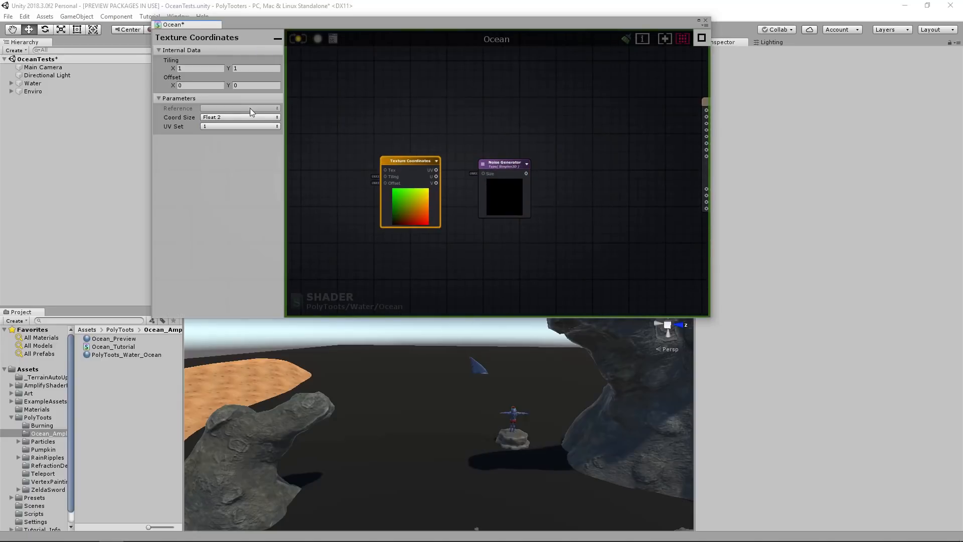
pyautogui.moveTo(436, 171)
pyautogui.mouseDown()
pyautogui.moveTo(490, 173)
pyautogui.moveTo(425, 162)
pyautogui.mouseUp()
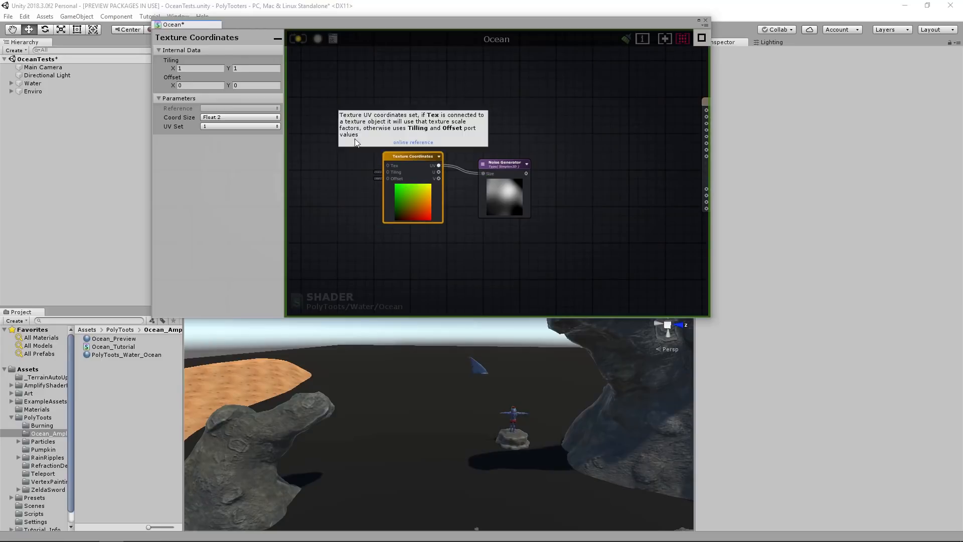
# Set the texture coordinates' tiling to 5 by 5 and preview the noise on the water through the Ocean node's Debug input.
pyautogui.moveTo(583, 198); pyautogui.dragTo(470, 180, button='middle')
pyautogui.moveTo(413, 163); pyautogui.dragTo(596, 198)
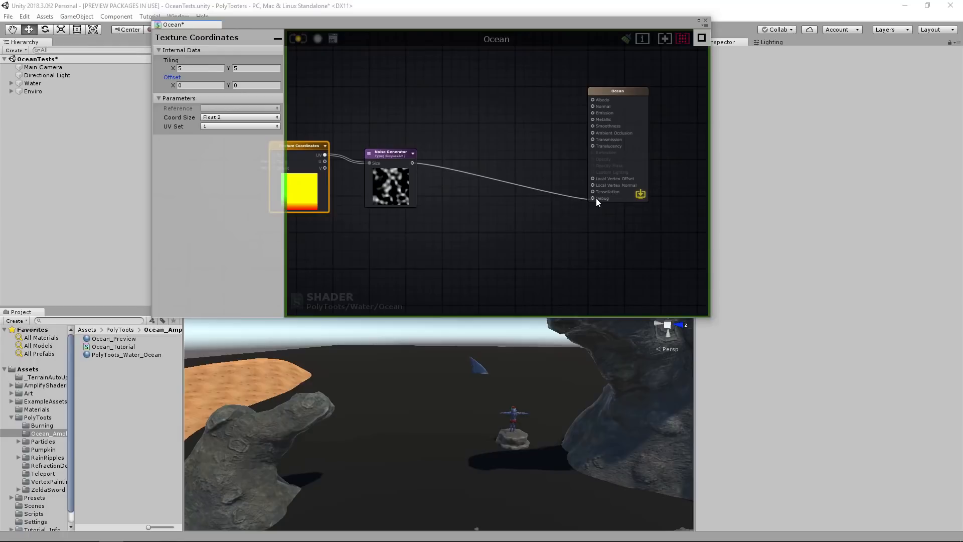
pyautogui.moveTo(397, 165); pyautogui.dragTo(518, 166, button='middle')
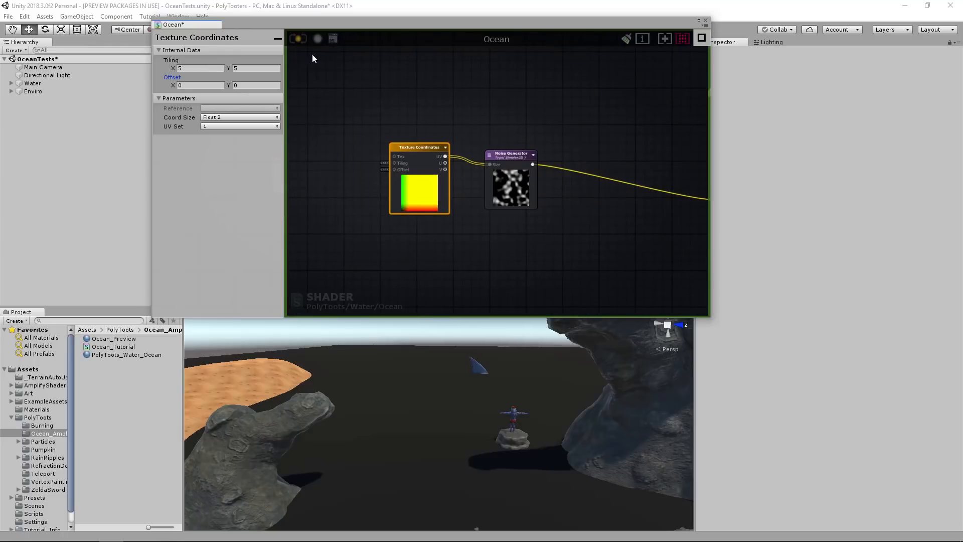
pyautogui.keyDown('alt'); pyautogui.moveTo(431, 416); pyautogui.dragTo(501, 356); pyautogui.keyUp('alt')
pyautogui.keyDown('alt'); pyautogui.moveTo(437, 421); pyautogui.dragTo(423, 406); pyautogui.keyUp('alt')
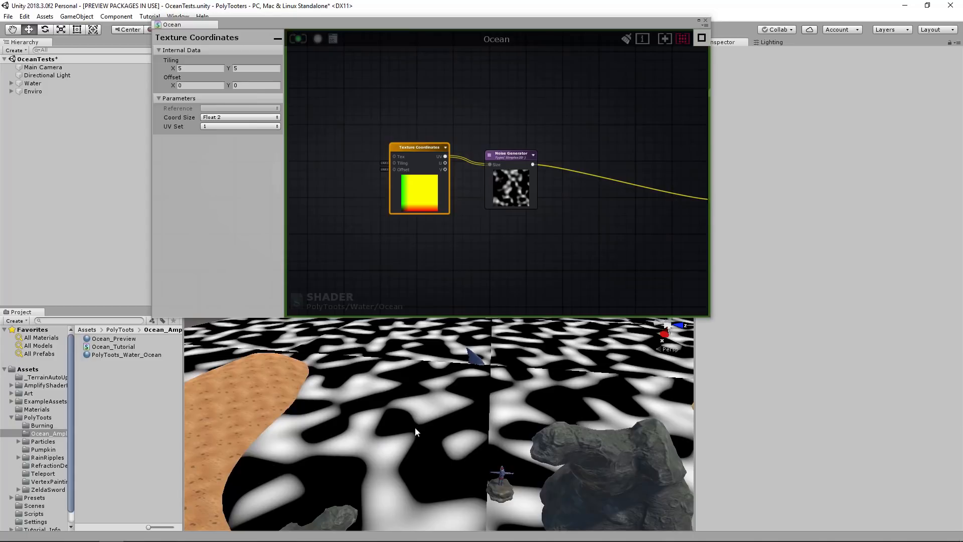
pyautogui.keyDown('alt'); pyautogui.moveTo(353, 426); pyautogui.dragTo(479, 391); pyautogui.keyUp('alt')
# Move the Texture Coordinates node up and away from the Noise Generator, and show the Ocean_Preview material's properties for reference.
pyautogui.moveTo(457, 211); pyautogui.dragTo(405, 231, button='middle')
pyautogui.moveTo(479, 203); pyautogui.dragTo(457, 209)
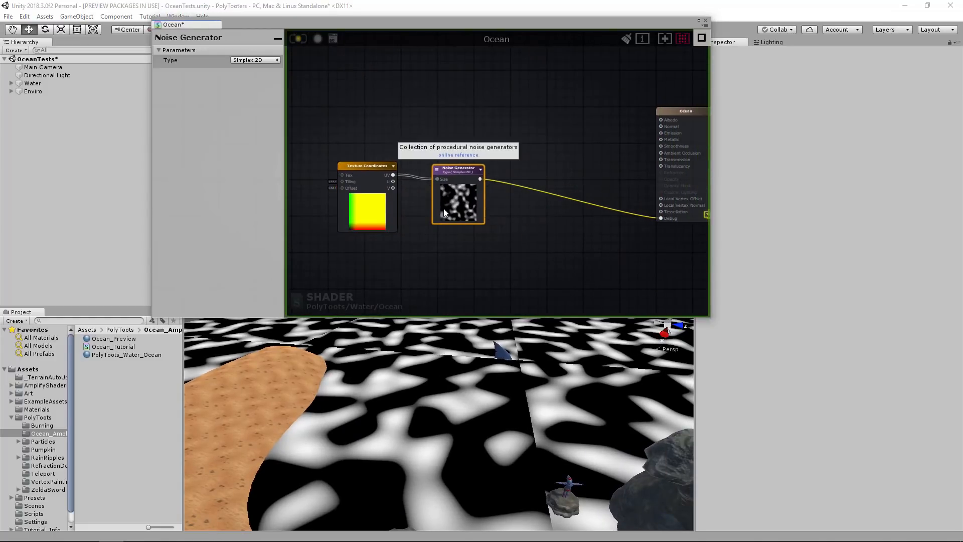
pyautogui.moveTo(363, 201); pyautogui.dragTo(350, 167)
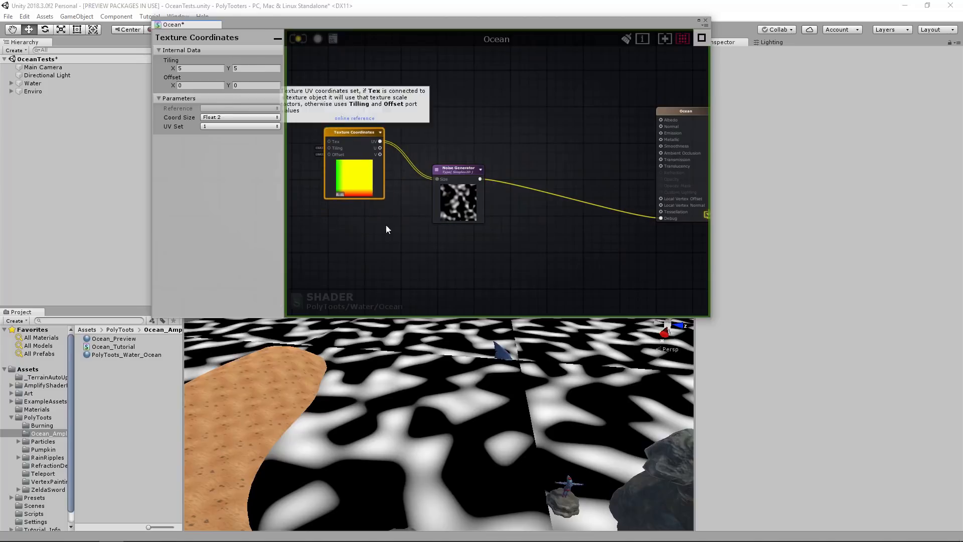
pyautogui.click(375, 261)
pyautogui.moveTo(396, 240); pyautogui.dragTo(473, 192, button='middle')
pyautogui.moveTo(433, 125); pyautogui.dragTo(369, 108)
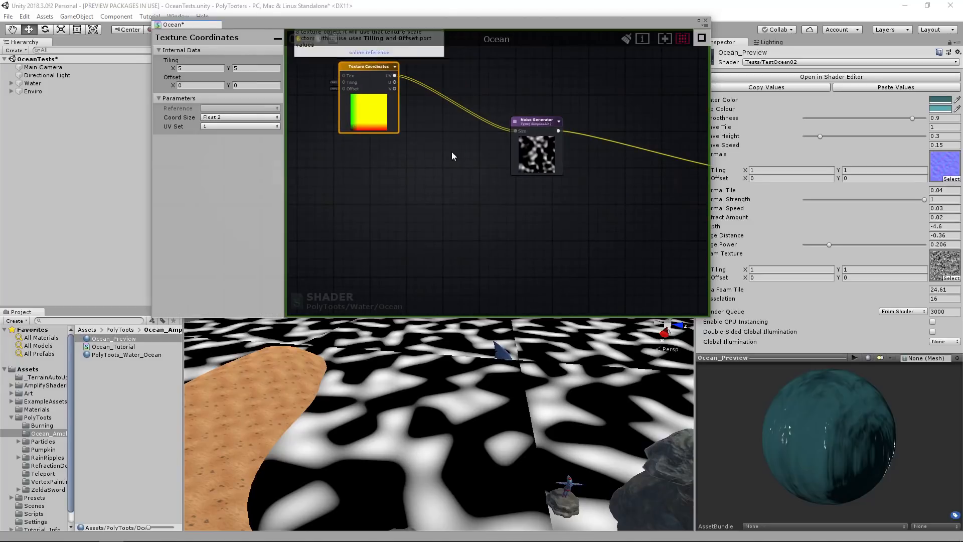
pyautogui.click(456, 179)
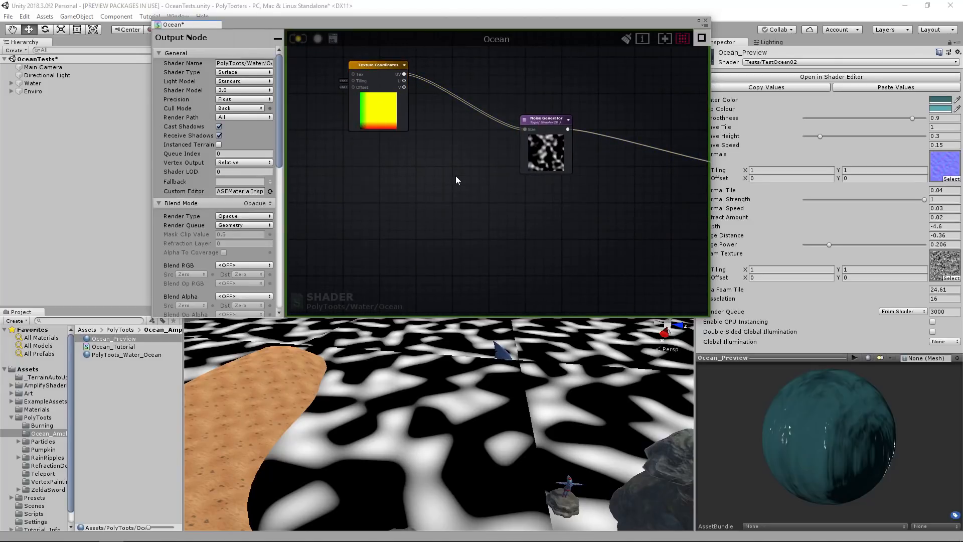
# Add a Panner node and wire it between the Texture Coordinates' UV output and the Noise Generator's Size input.
pyautogui.rightClick(455, 176)
pyautogui.write('pann')
pyautogui.click(473, 205)
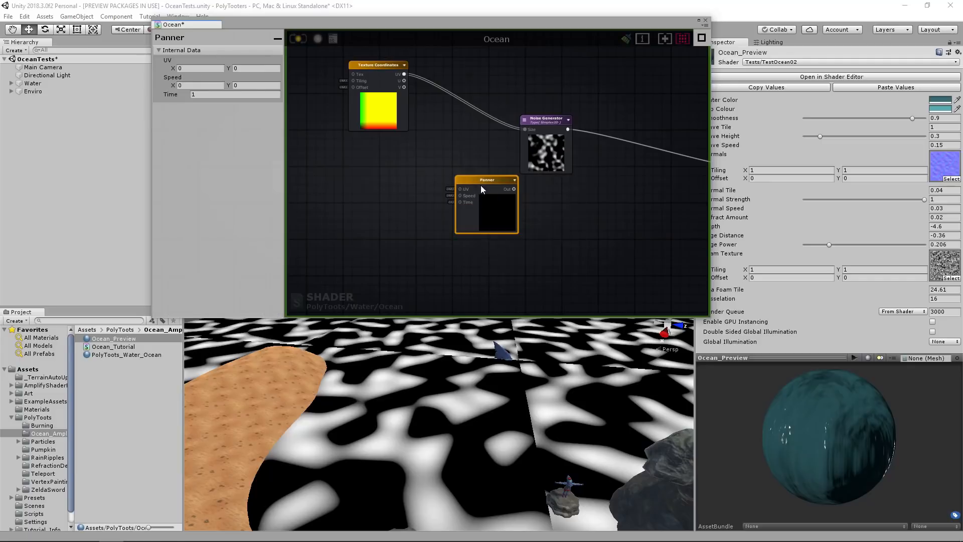
pyautogui.moveTo(488, 180); pyautogui.dragTo(454, 159)
pyautogui.moveTo(386, 66); pyautogui.dragTo(340, 67)
pyautogui.moveTo(358, 75); pyautogui.dragTo(428, 167)
pyautogui.moveTo(452, 157); pyautogui.dragTo(447, 146)
pyautogui.moveTo(477, 155); pyautogui.dragTo(560, 110)
# Rearrange the Panner and Texture Coordinates nodes so there is free space beneath the texture coordinates.
pyautogui.moveTo(450, 146); pyautogui.dragTo(475, 107)
pyautogui.moveTo(424, 169); pyautogui.dragTo(452, 167, button='middle')
pyautogui.click(451, 170)
pyautogui.moveTo(378, 169); pyautogui.dragTo(413, 185, button='middle')
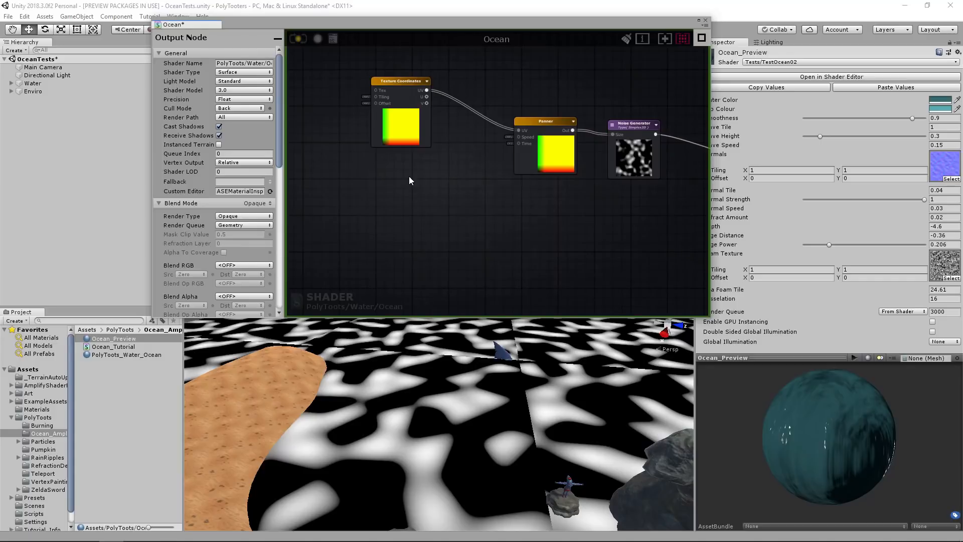
pyautogui.moveTo(403, 84); pyautogui.dragTo(434, 70)
pyautogui.moveTo(562, 141); pyautogui.dragTo(535, 152, button='middle')
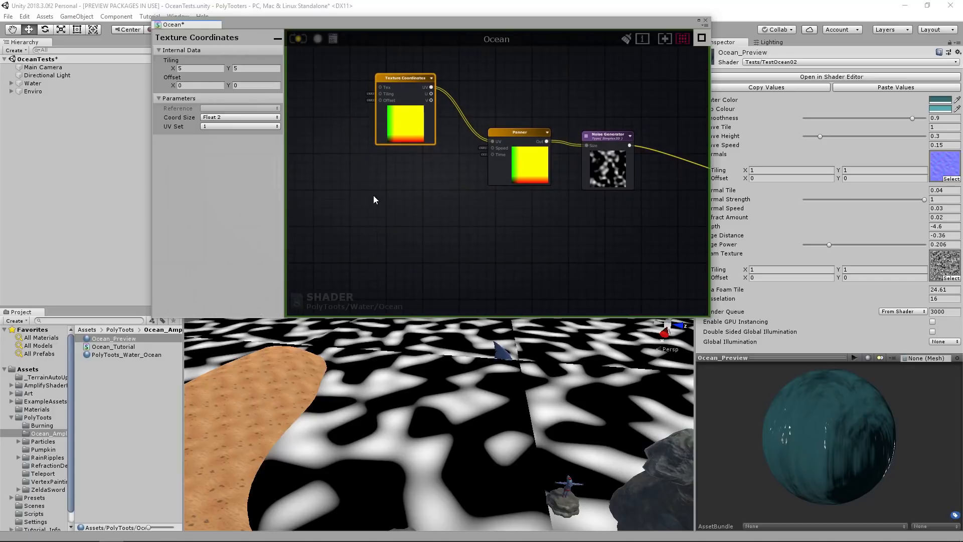
pyautogui.click(384, 181)
pyautogui.press('1')
pyautogui.click(402, 174)
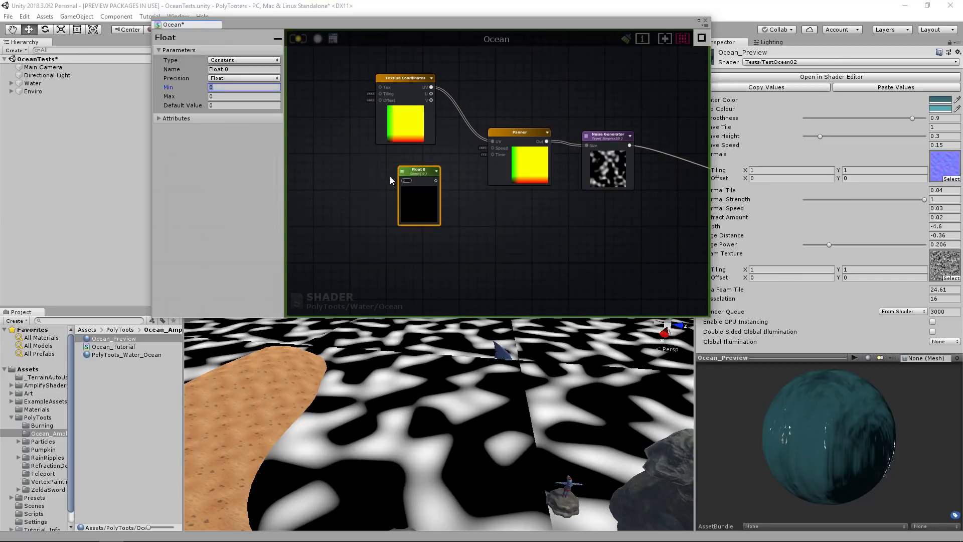
pyautogui.press('Delete')
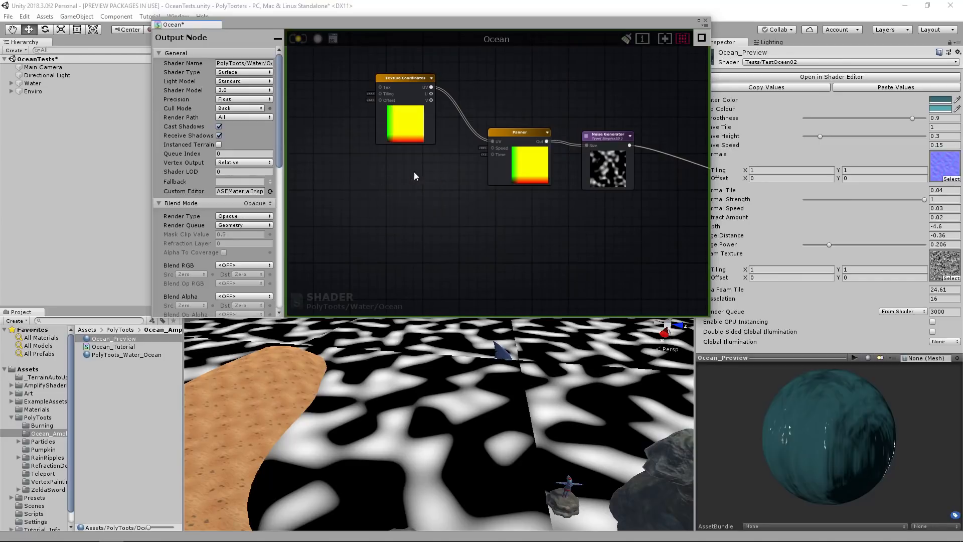
# Add a Vector2 node below the texture coordinates and connect its XY output to the Panner's Speed input.
pyautogui.press('2')
pyautogui.click(412, 178)
pyautogui.scroll(3, 441, 176)
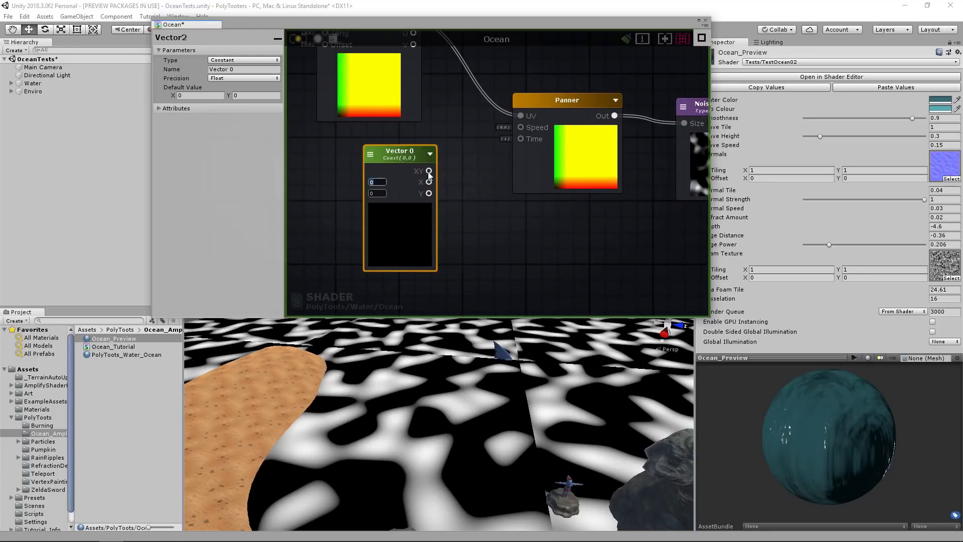
pyautogui.moveTo(520, 127); pyautogui.dragTo(520, 127)
pyautogui.moveTo(405, 158); pyautogui.dragTo(379, 151)
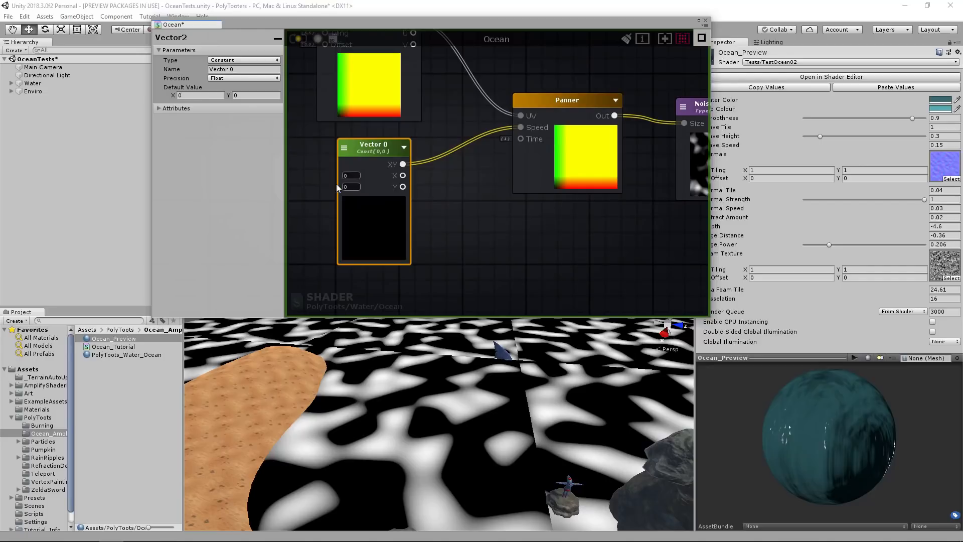
pyautogui.moveTo(656, 147); pyautogui.dragTo(619, 149, button='middle')
pyautogui.scroll(-3, 602, 210)
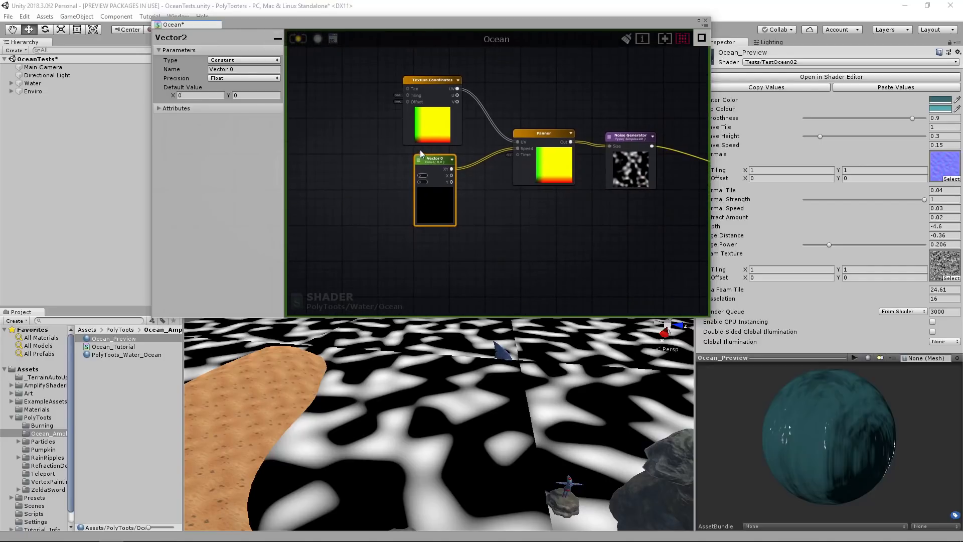
# Add a Time node below the Vector2 node and a Multiply node beside it.
pyautogui.click(435, 222)
pyautogui.rightClick(435, 222)
pyautogui.write('time')
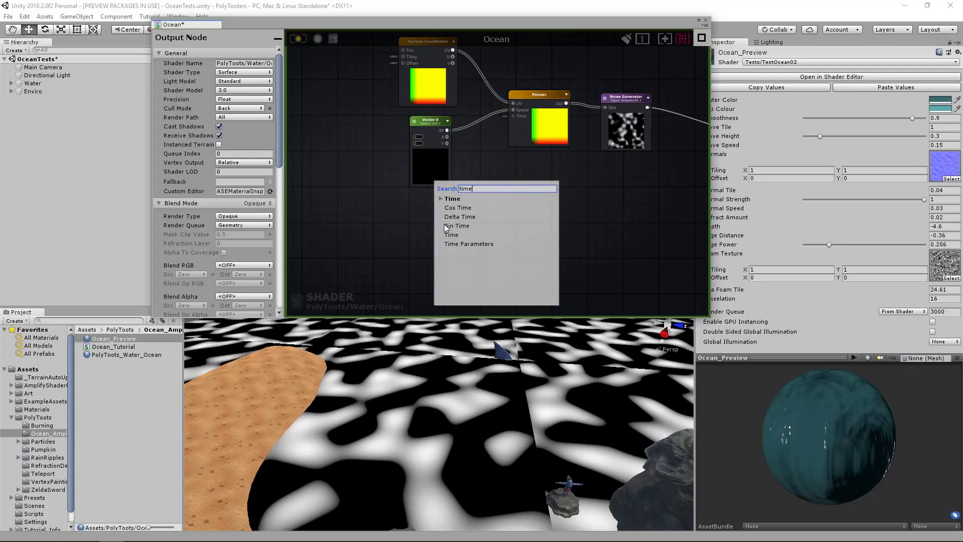
pyautogui.click(451, 234)
pyautogui.press('m')
pyautogui.click(502, 210)
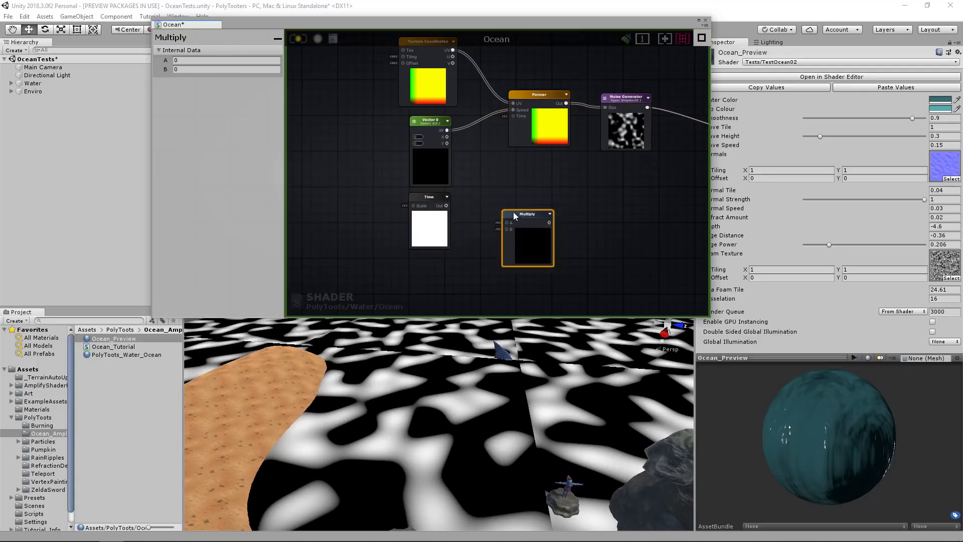
pyautogui.moveTo(516, 215); pyautogui.dragTo(505, 202)
pyautogui.moveTo(465, 252); pyautogui.dragTo(468, 227, button='middle')
# Add a Float node below the Time node and name it Wave Speed.
pyautogui.press('1')
pyautogui.click(429, 240)
pyautogui.moveTo(429, 244); pyautogui.dragTo(426, 236)
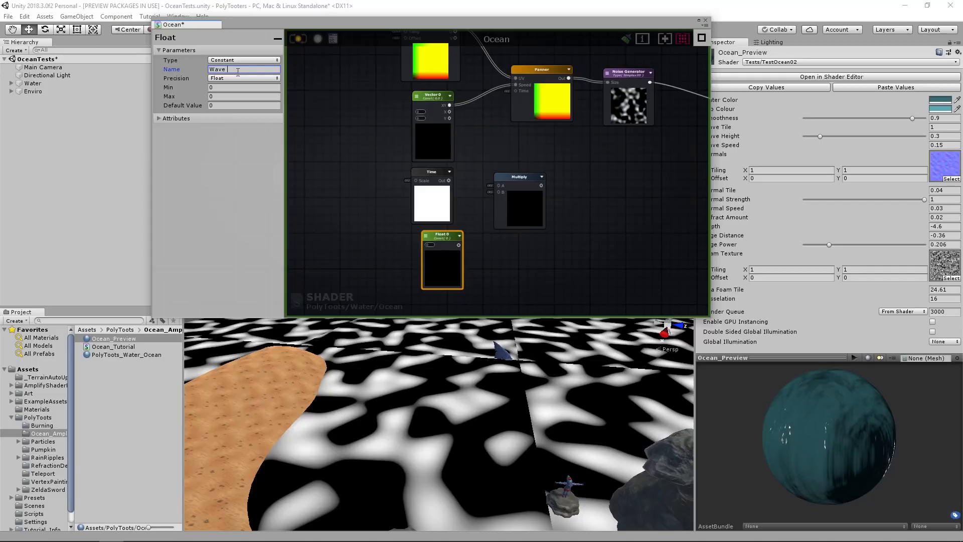
pyautogui.click(509, 149)
# Rename the Vector2 node as Wave Direction.
pyautogui.click(434, 95)
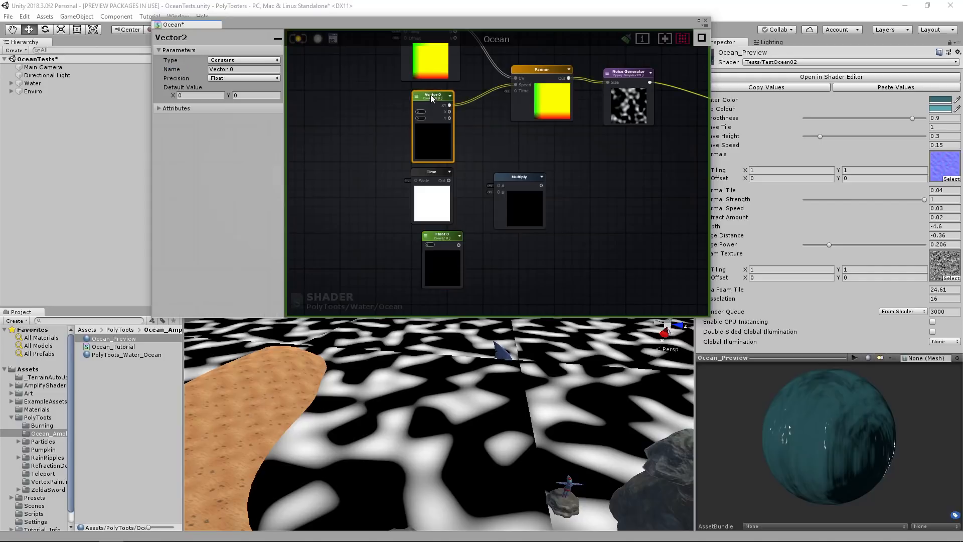
pyautogui.write('Wave ')
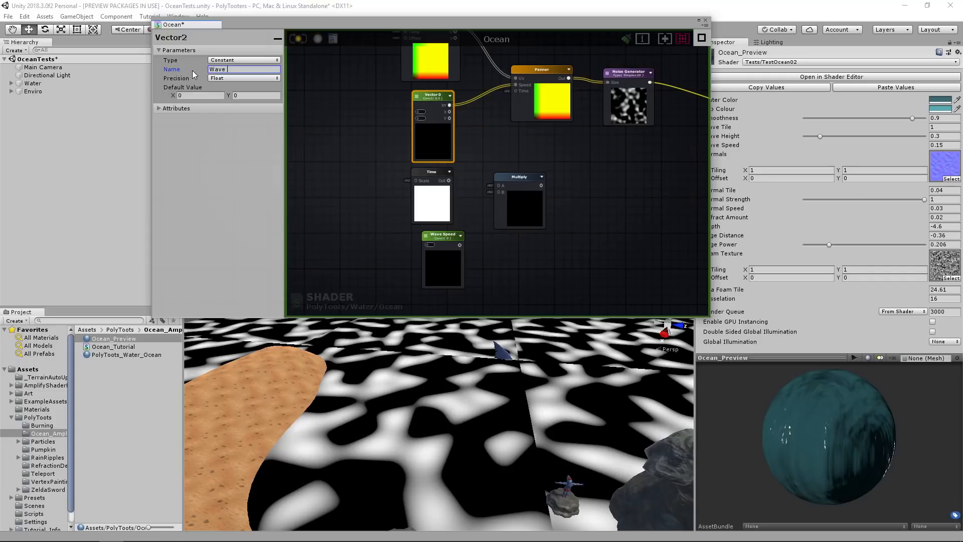
pyautogui.write('Direction')
pyautogui.click(426, 95)
# Connect Time and Wave Speed to the Multiply node's A and B inputs, and set Wave Speed's type to Property.
pyautogui.moveTo(448, 181); pyautogui.dragTo(499, 186)
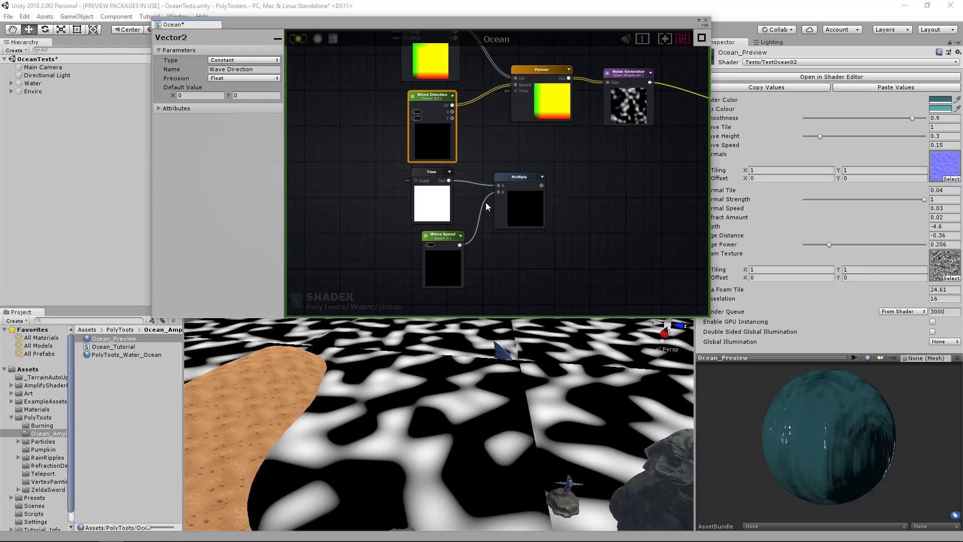
pyautogui.click(443, 261)
pyautogui.click(231, 60)
pyautogui.click(232, 79)
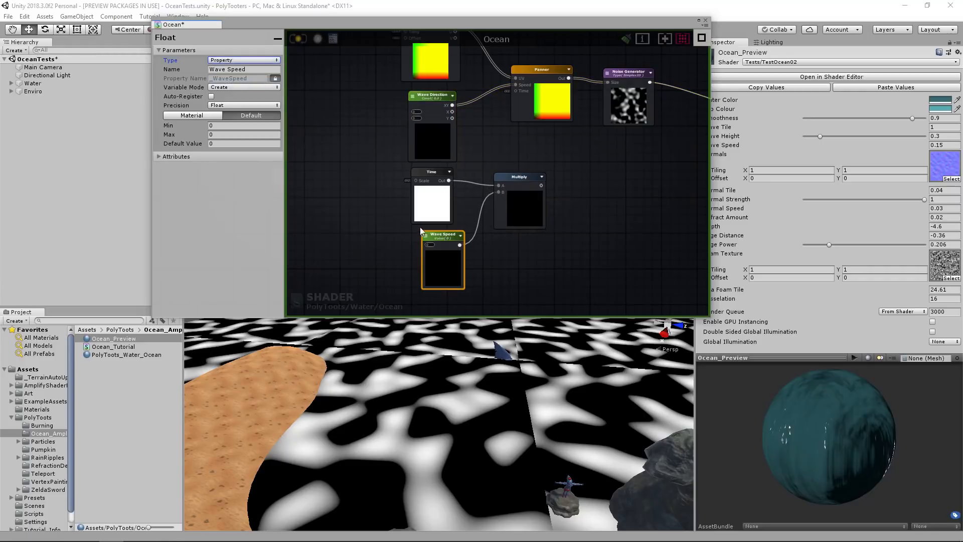
# Connect the Multiply node's output to the Panner's Time input.
pyautogui.moveTo(514, 189); pyautogui.dragTo(477, 227, button='right')
pyautogui.moveTo(505, 223); pyautogui.dragTo(478, 128)
pyautogui.moveTo(501, 140); pyautogui.dragTo(496, 159, button='right')
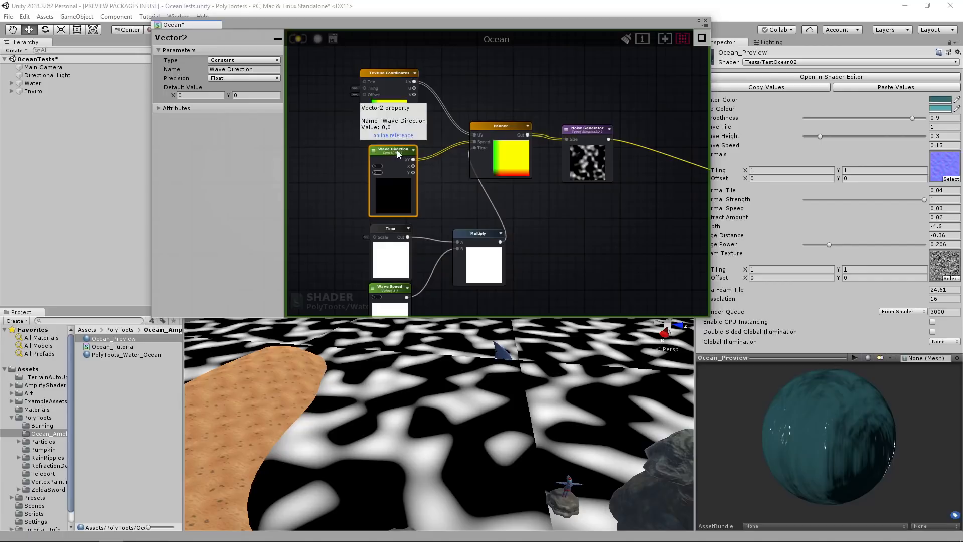
# Try Wave Direction default values of X 1, Y 0 and X 0, Y 1, then reset both to 0.
pyautogui.scroll(3, 388, 161)
pyautogui.moveTo(380, 169); pyautogui.dragTo(328, 172, button='middle')
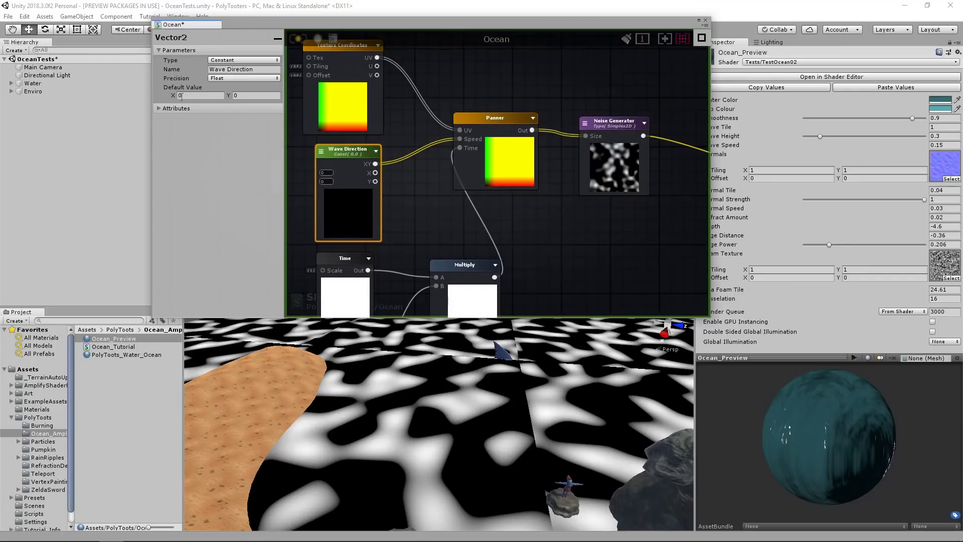
pyautogui.write('1')
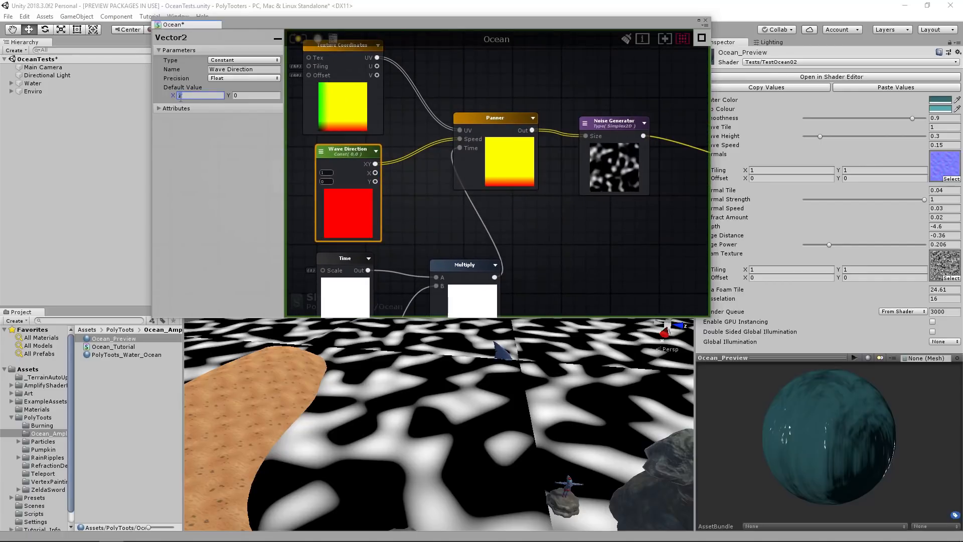
pyautogui.write('0')
pyautogui.press('Tab')
pyautogui.write('1')
pyautogui.press('Return')
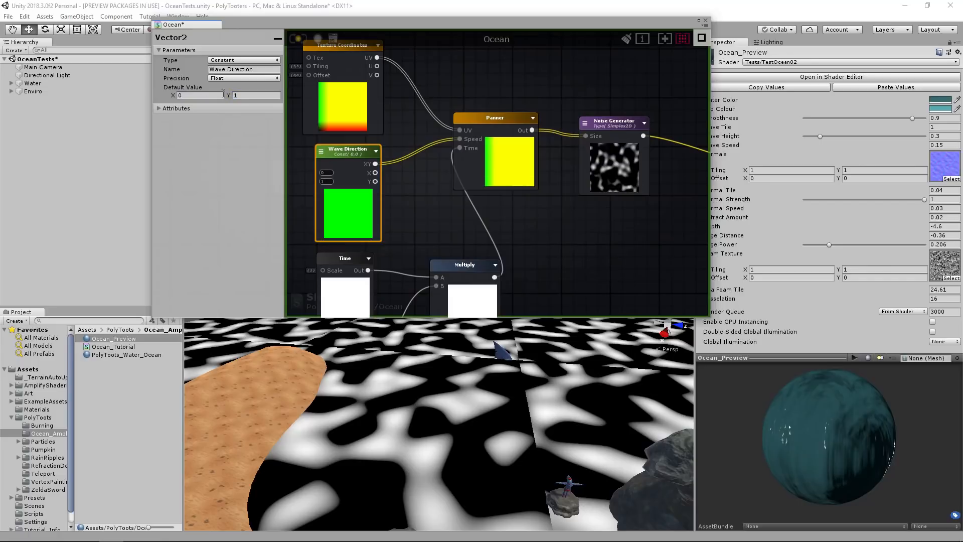
pyautogui.write('0')
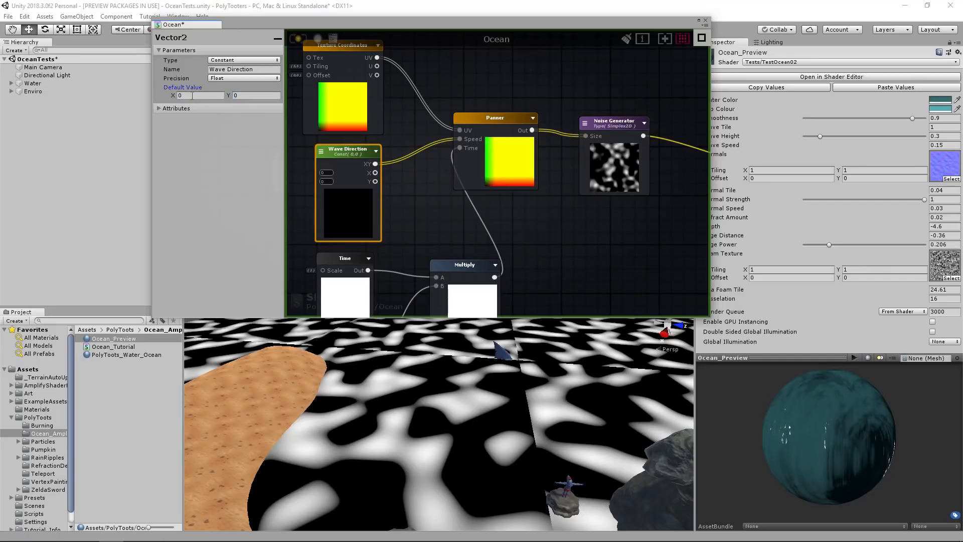
# Set Wave Direction's default X to 1, then compile and apply the shader.
pyautogui.click(192, 95)
pyautogui.write('1')
pyautogui.scroll(-4, 512, 164)
pyautogui.scroll(2, 510, 166)
pyautogui.click(297, 39)
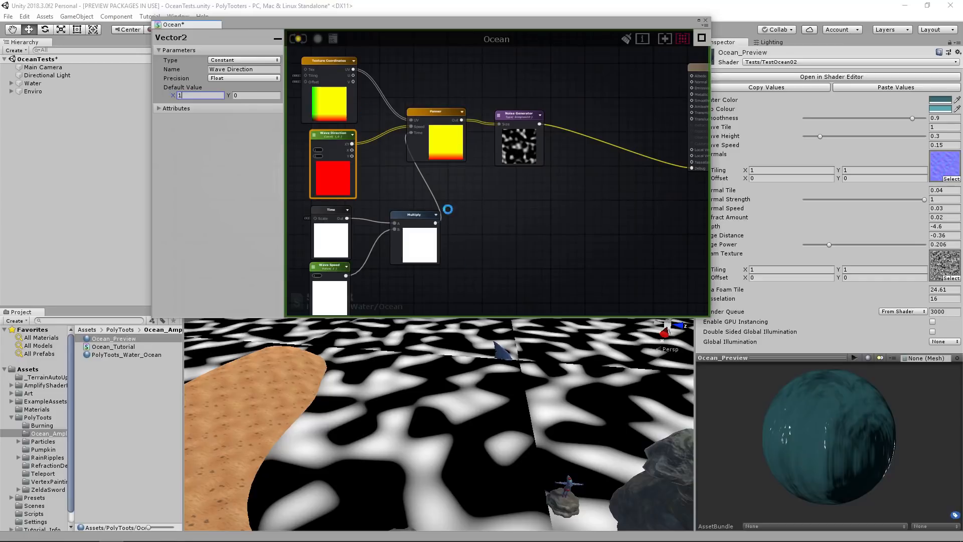
pyautogui.moveTo(474, 354); pyautogui.dragTo(493, 363, button='right')
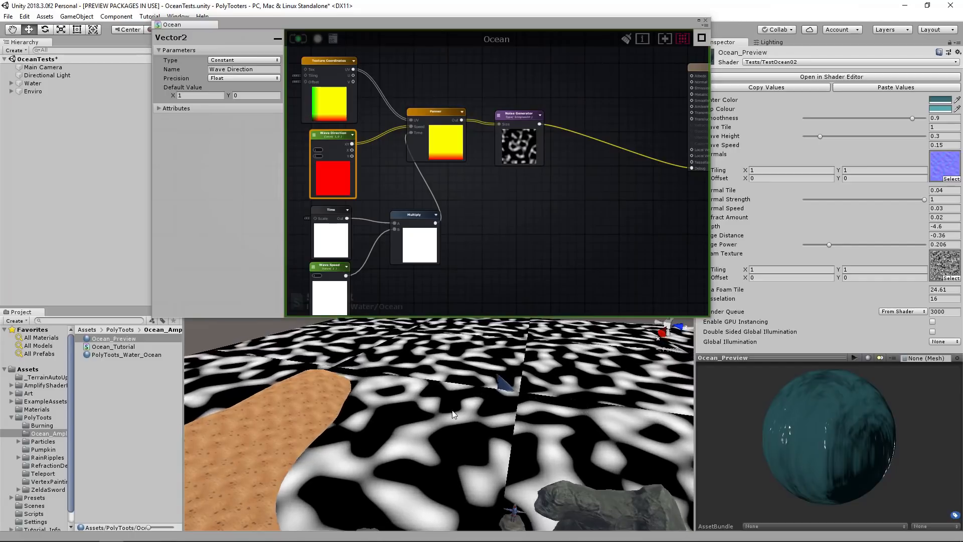
# Space out the graph by moving the Texture Coordinates, Wave Direction, Time, Wave Speed and Multiply nodes away from the Panner.
pyautogui.scroll(-3, 474, 201)
pyautogui.moveTo(519, 291); pyautogui.dragTo(372, 188)
pyautogui.moveTo(438, 132); pyautogui.dragTo(380, 120)
pyautogui.click(477, 105)
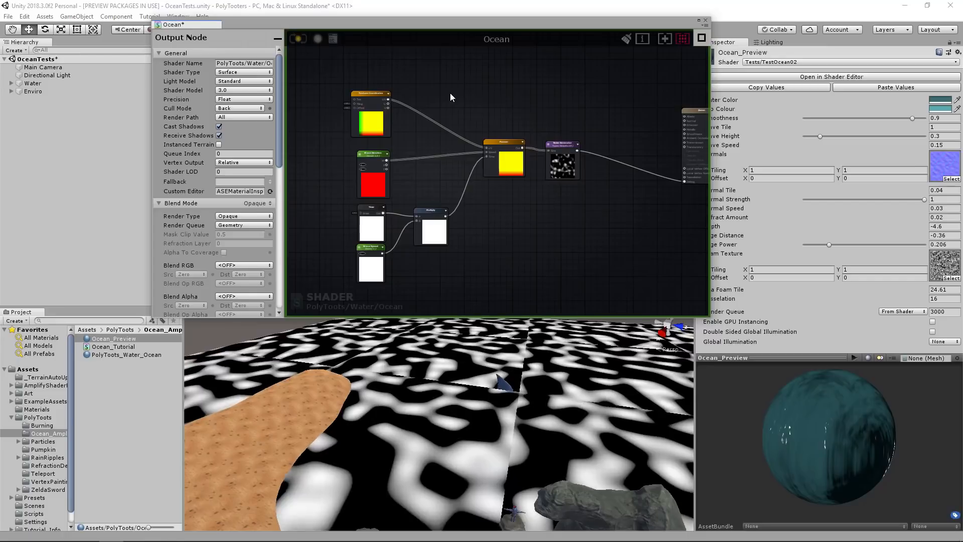
# Set the Texture Coordinates tiling to X 1 with Y at 5 and compile the shader.
pyautogui.moveTo(468, 131); pyautogui.dragTo(509, 194, button='middle')
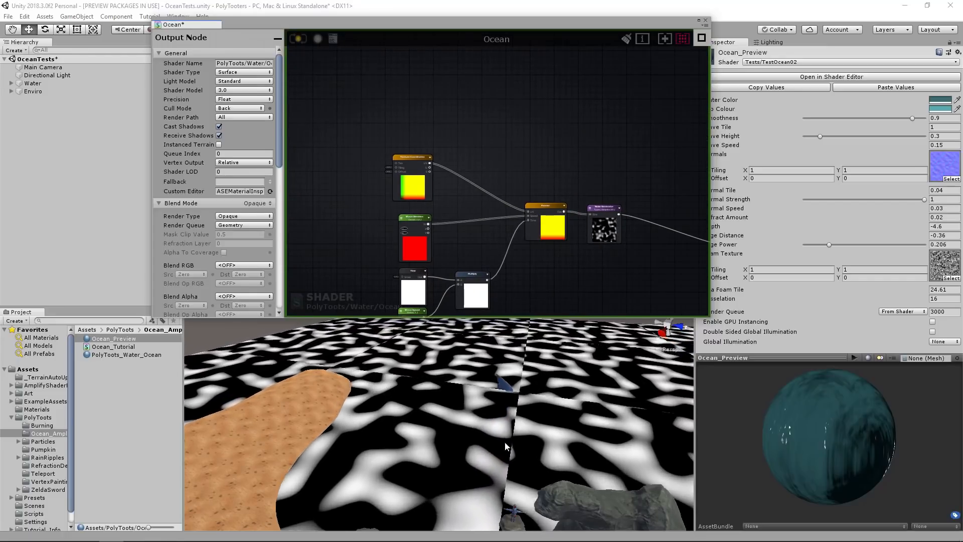
pyautogui.moveTo(488, 184); pyautogui.dragTo(456, 137, button='middle')
pyautogui.scroll(2, 465, 159)
pyautogui.click(404, 95)
pyautogui.doubleClick(201, 69)
pyautogui.write('1')
pyautogui.click(300, 38)
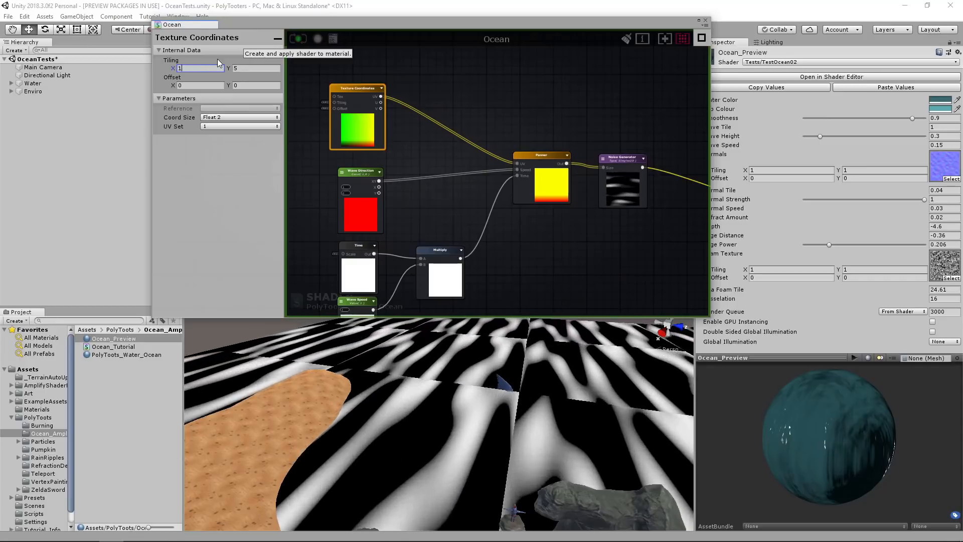
# Set the Texture Coordinates tiling to X 5 and Y 1, then compile the shader.
pyautogui.write('5')
pyautogui.press('Tab')
pyautogui.write('1')
pyautogui.click(299, 39)
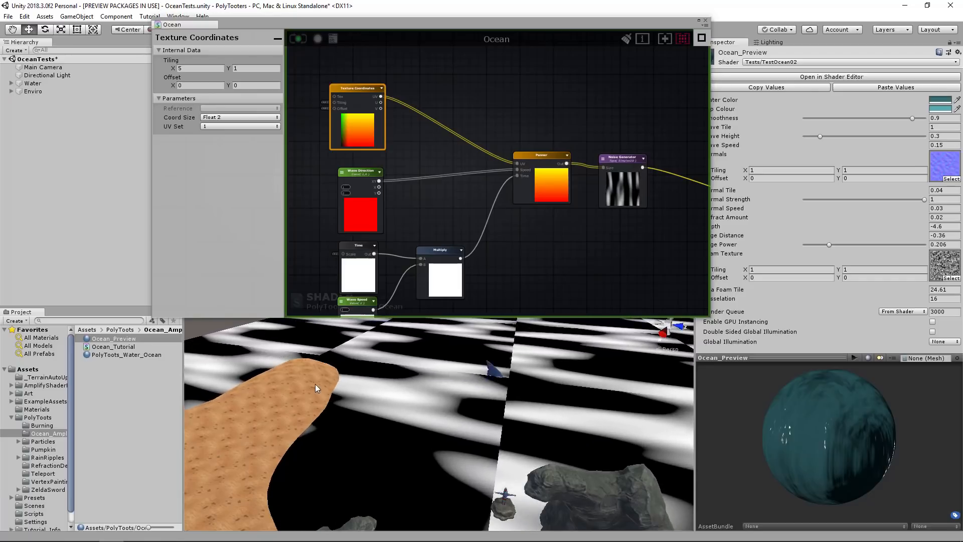
pyautogui.keyDown('alt'); pyautogui.moveTo(537, 394); pyautogui.dragTo(425, 402); pyautogui.keyUp('alt')
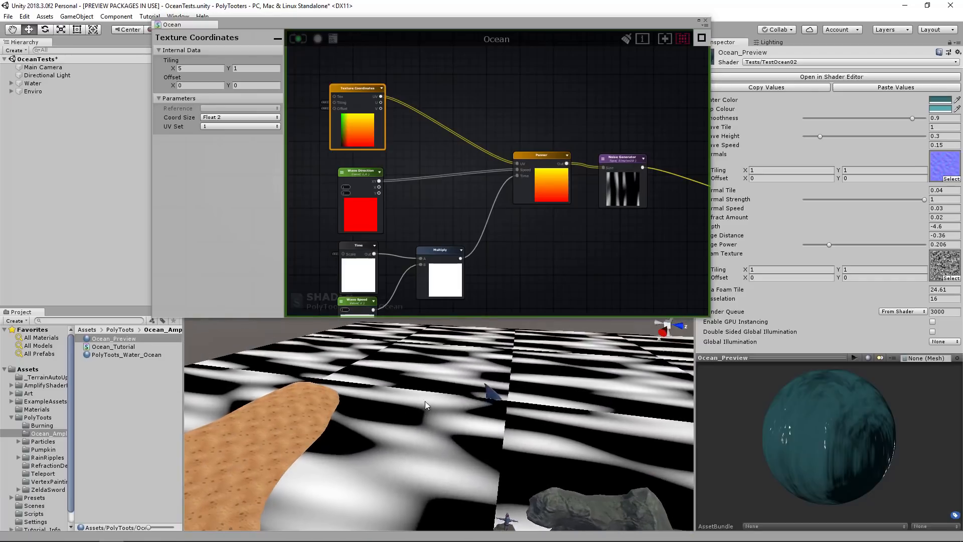
pyautogui.moveTo(394, 118); pyautogui.dragTo(421, 181, button='middle')
pyautogui.click(435, 182)
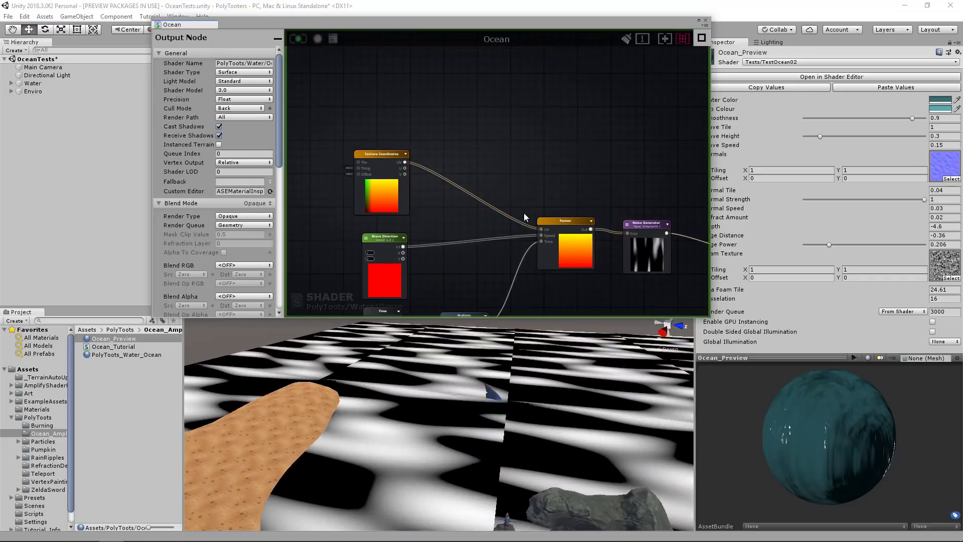
# Add a World Position node in the empty area above the Texture Coordinates node.
pyautogui.moveTo(557, 225); pyautogui.dragTo(462, 135, button='middle')
pyautogui.click(552, 165)
pyautogui.moveTo(553, 165); pyautogui.dragTo(546, 165)
pyautogui.moveTo(596, 140); pyautogui.dragTo(549, 155, button='middle')
pyautogui.moveTo(391, 103); pyautogui.dragTo(699, 235, button='middle')
pyautogui.scroll(-2, 573, 198)
pyautogui.scroll(1, 573, 199)
pyautogui.click(416, 163)
pyautogui.rightClick(415, 163)
pyautogui.write('world')
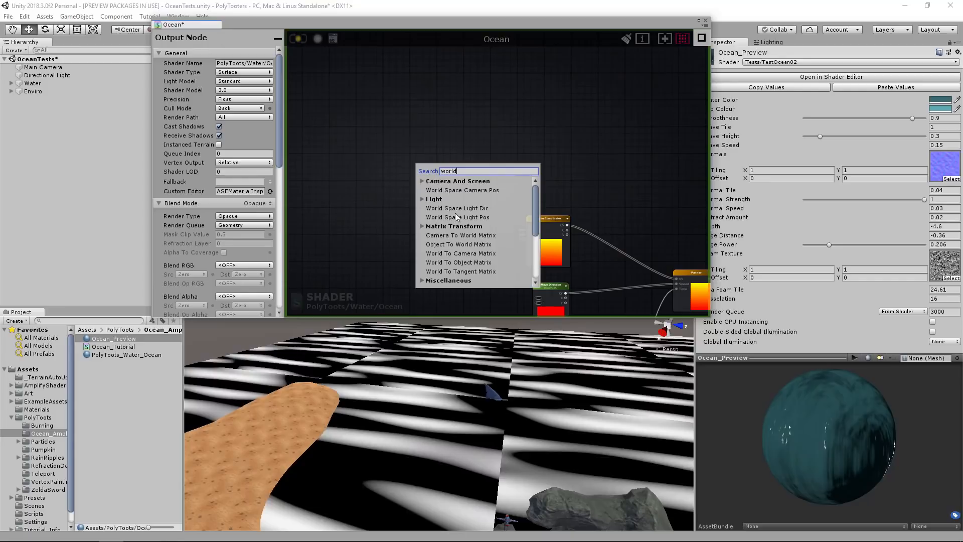
pyautogui.write(' po')
pyautogui.click(447, 208)
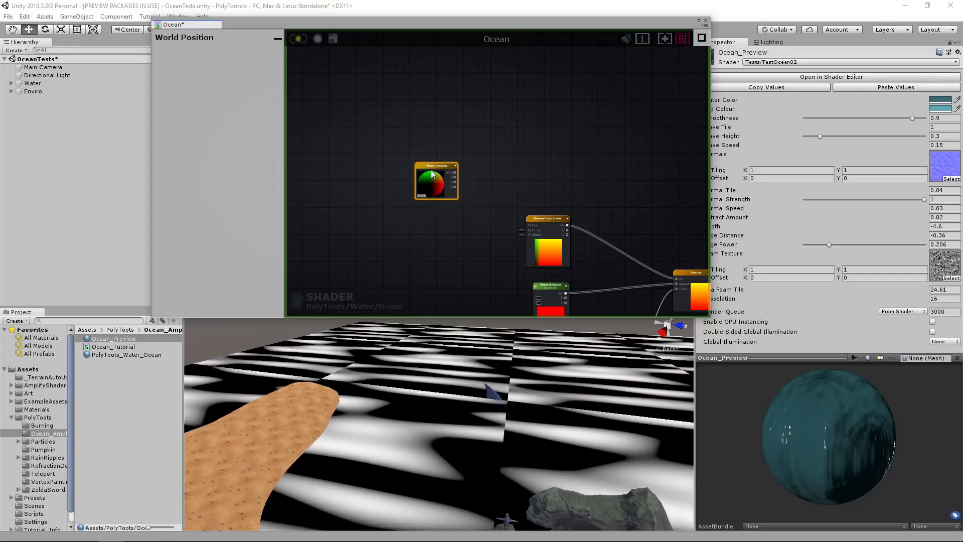
# Add an Append node and connect World Position's X and Z outputs to its X and Y inputs.
pyautogui.scroll(2, 463, 162)
pyautogui.scroll(1, 463, 162)
pyautogui.moveTo(463, 162); pyautogui.dragTo(483, 174, button='middle')
pyautogui.press('v')
pyautogui.click(495, 161)
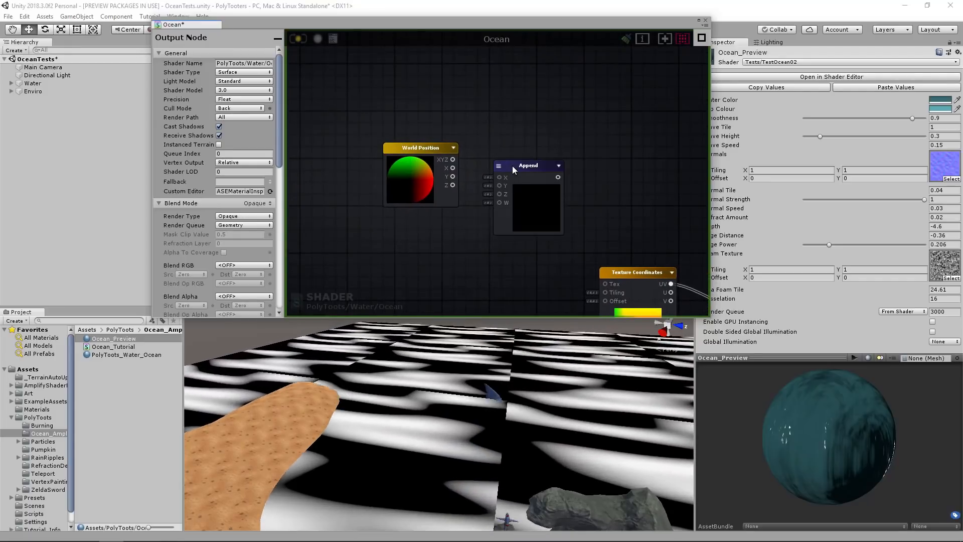
pyautogui.moveTo(516, 166); pyautogui.dragTo(516, 155)
pyautogui.moveTo(452, 168); pyautogui.dragTo(500, 166)
pyautogui.moveTo(451, 184); pyautogui.dragTo(521, 147)
pyautogui.moveTo(377, 116); pyautogui.dragTo(463, 182)
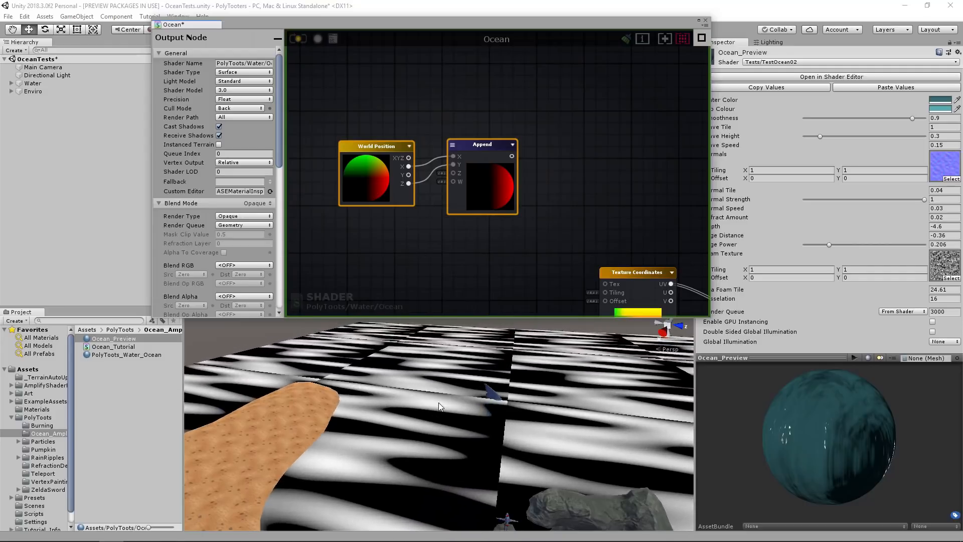
# Register the Append output as a local variable named WorldSpaceTile.
pyautogui.click(555, 221)
pyautogui.moveTo(481, 187)
pyautogui.mouseDown()
pyautogui.moveTo(488, 192)
pyautogui.moveTo(475, 198)
pyautogui.mouseUp()
pyautogui.moveTo(326, 118); pyautogui.dragTo(466, 164)
pyautogui.click(538, 179)
pyautogui.moveTo(558, 181); pyautogui.dragTo(497, 178, button='middle')
pyautogui.scroll(-4, 487, 192)
pyautogui.scroll(1, 481, 188)
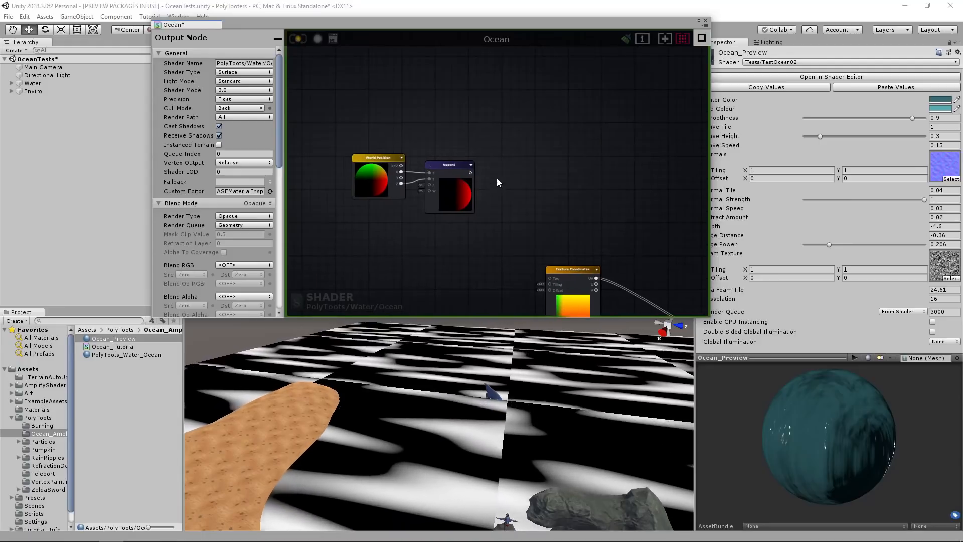
pyautogui.scroll(1, 497, 178)
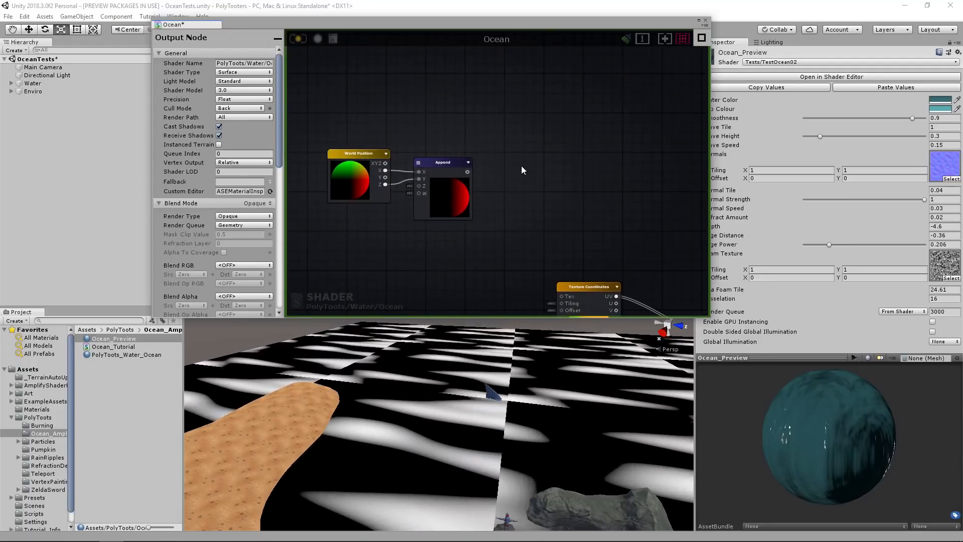
pyautogui.click(528, 164)
pyautogui.scroll(2, 531, 163)
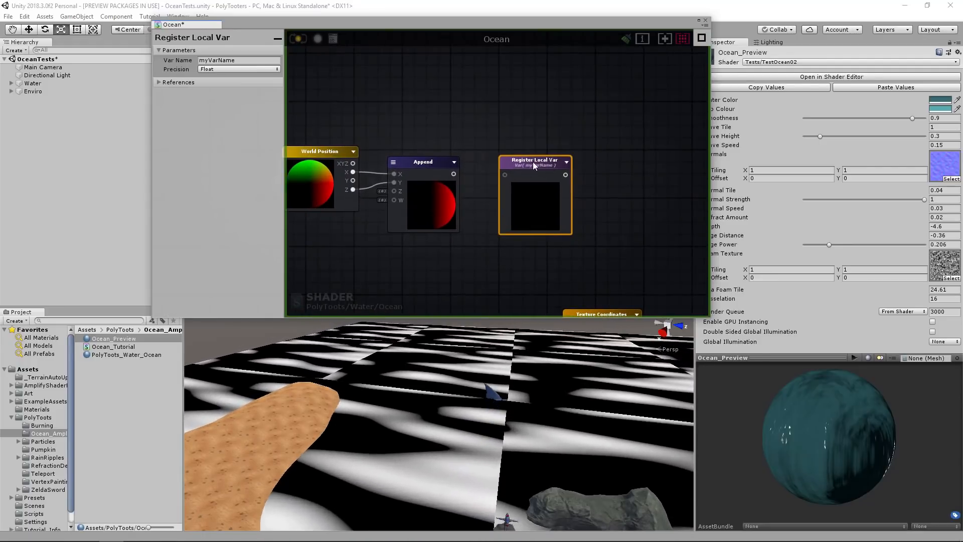
pyautogui.moveTo(455, 173); pyautogui.dragTo(525, 160)
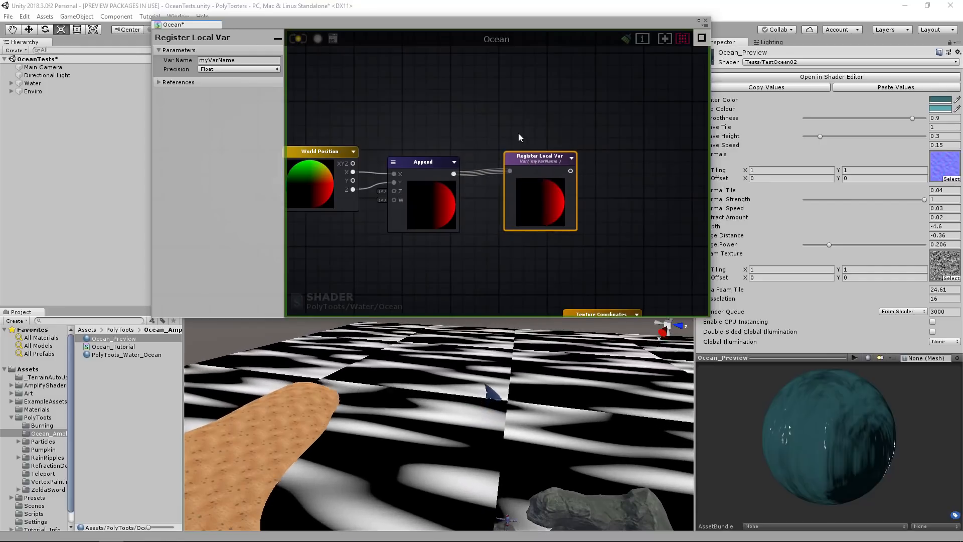
pyautogui.click(262, 60)
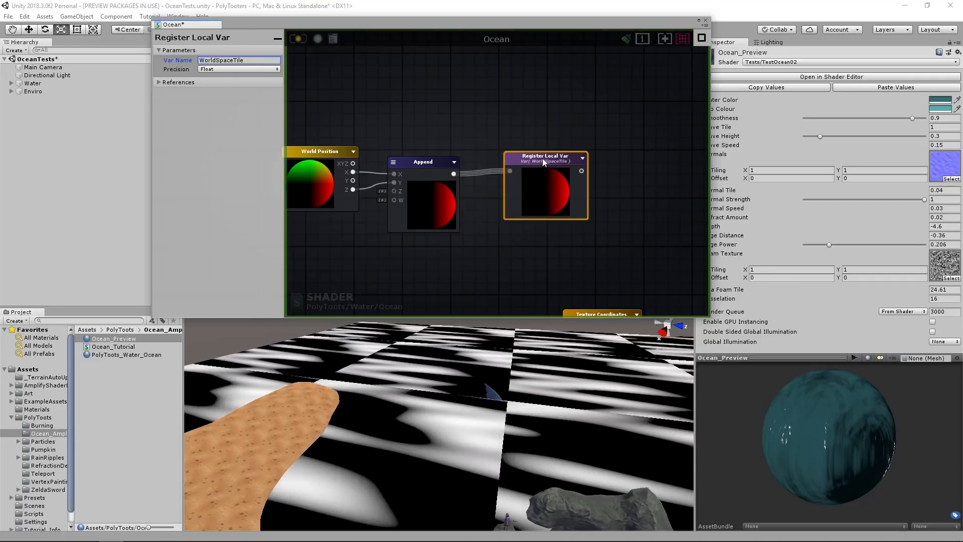
# Move the World Position, Append and Register Local Var nodes together, farther away from the Texture Coordinates node.
pyautogui.scroll(-4, 542, 159)
pyautogui.moveTo(555, 126); pyautogui.dragTo(351, 204)
pyautogui.moveTo(463, 185); pyautogui.dragTo(451, 168)
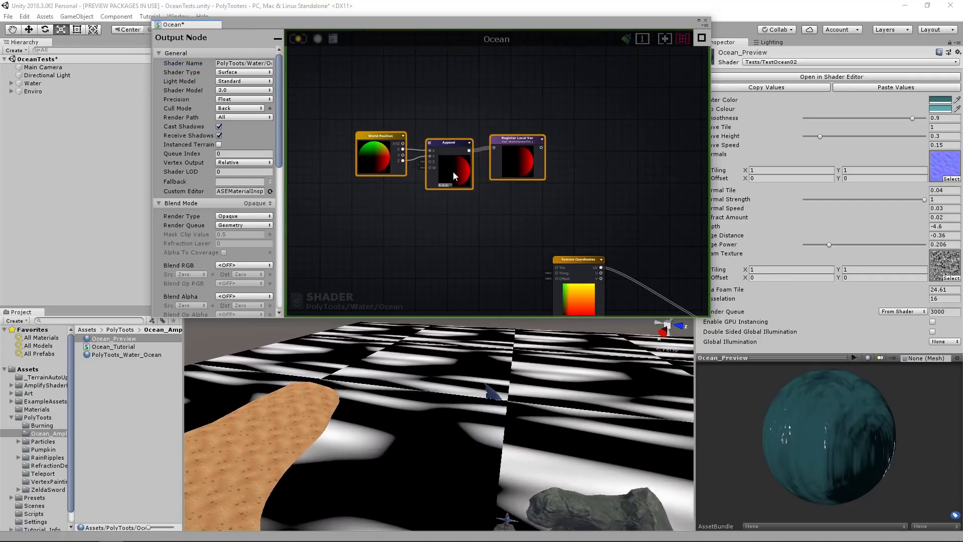
pyautogui.scroll(-2, 546, 207)
pyautogui.moveTo(365, 121); pyautogui.dragTo(365, 126)
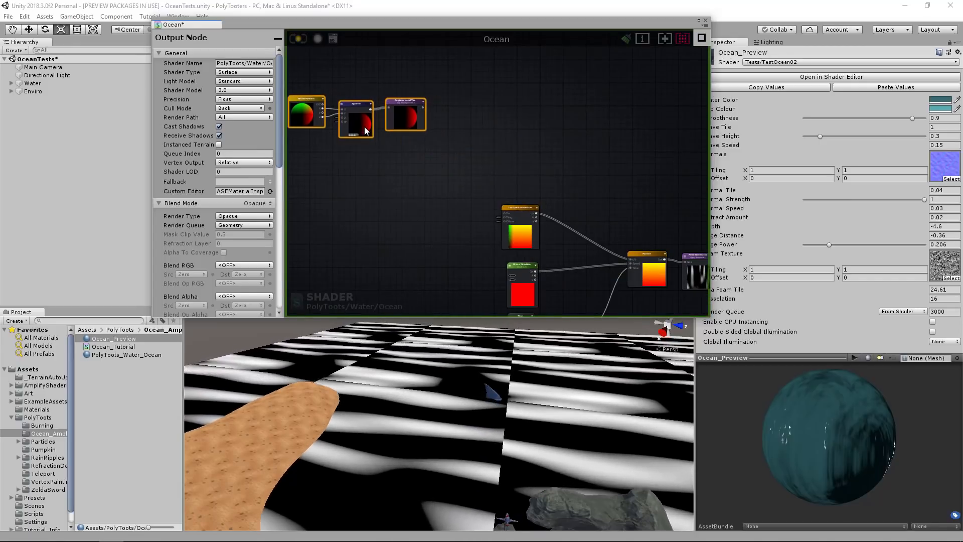
# Wrap the World Position, Append and Register Local Var nodes in a comment frame titled World Space UVs.
pyautogui.click(511, 164)
pyautogui.moveTo(500, 125); pyautogui.dragTo(570, 159, button='middle')
pyautogui.moveTo(532, 105); pyautogui.dragTo(384, 168)
pyautogui.press('c')
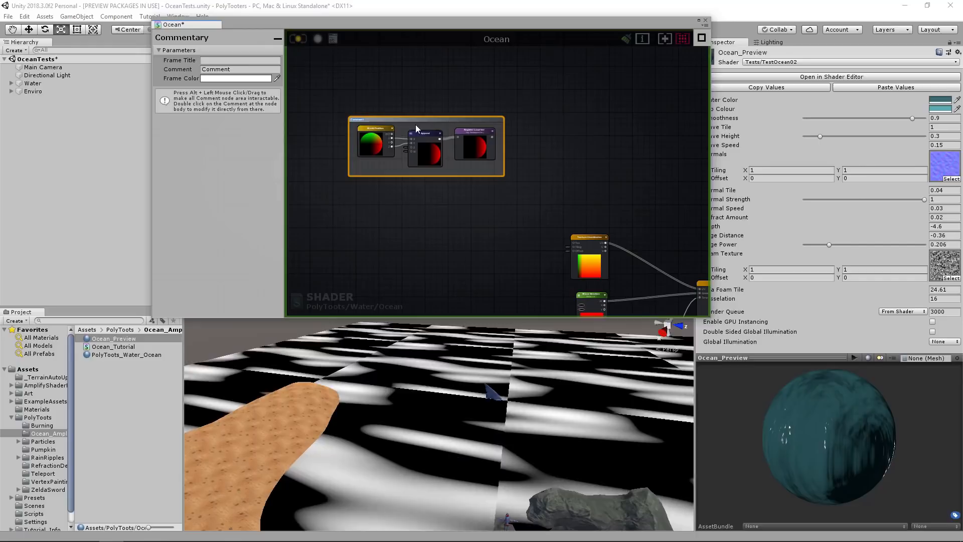
pyautogui.click(402, 119)
pyautogui.click(401, 120)
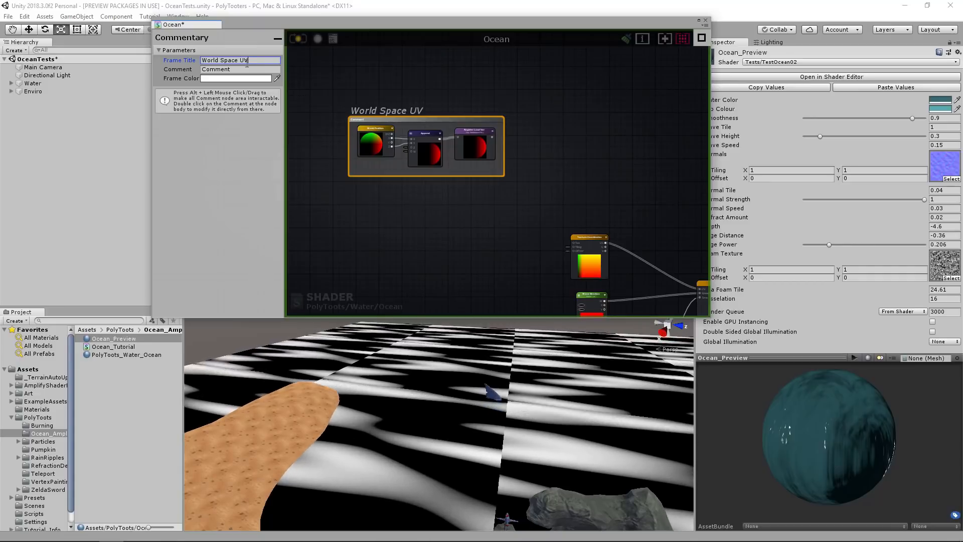
# Add a Get Local Var node above the Texture Coordinates node and set its reference to WorldSpaceTile.
pyautogui.moveTo(476, 172); pyautogui.dragTo(329, 206)
pyautogui.click(518, 158)
pyautogui.moveTo(589, 157); pyautogui.dragTo(701, 152, button='middle')
pyautogui.scroll(2, 522, 150)
pyautogui.moveTo(624, 146); pyautogui.dragTo(510, 152, button='middle')
pyautogui.press('g')
pyautogui.click(498, 140)
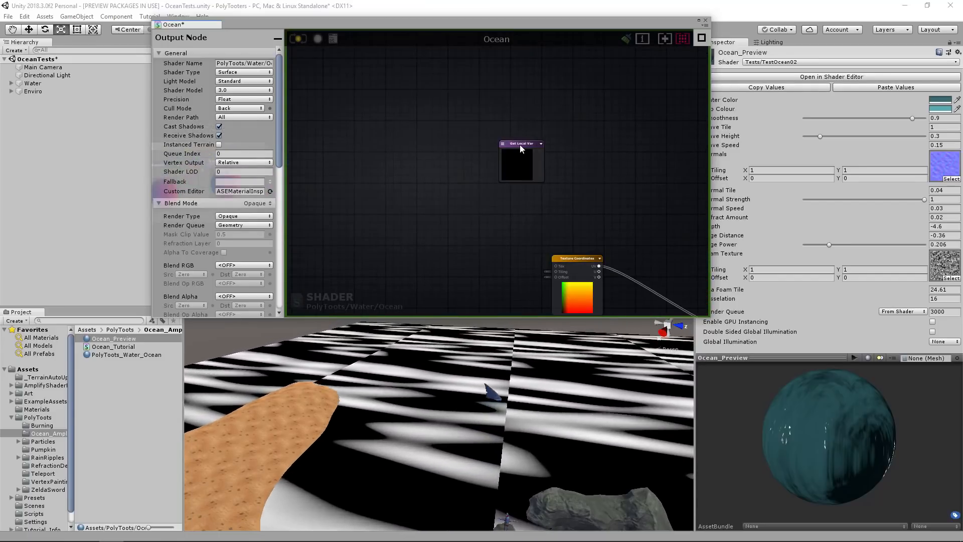
pyautogui.click(519, 147)
pyautogui.click(240, 72)
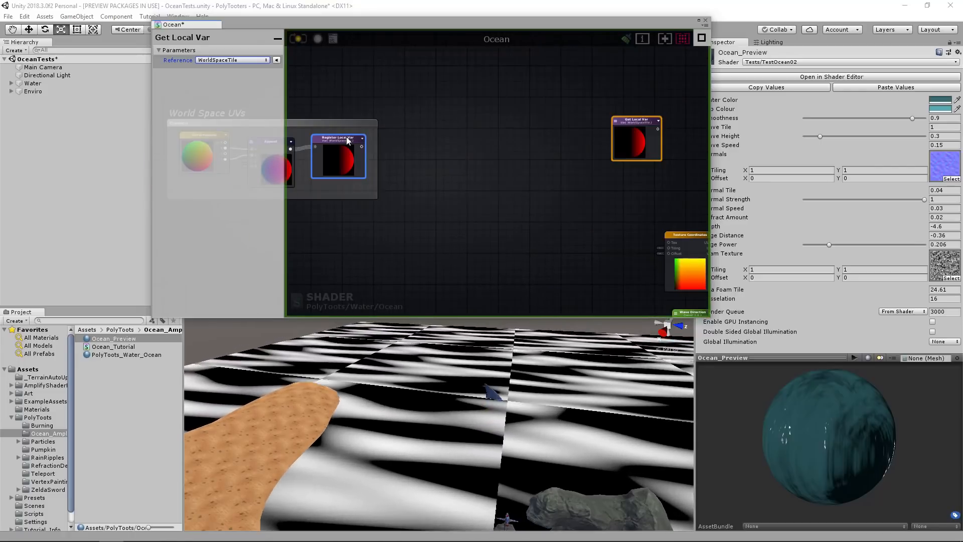
pyautogui.click(347, 137)
pyautogui.click(508, 168)
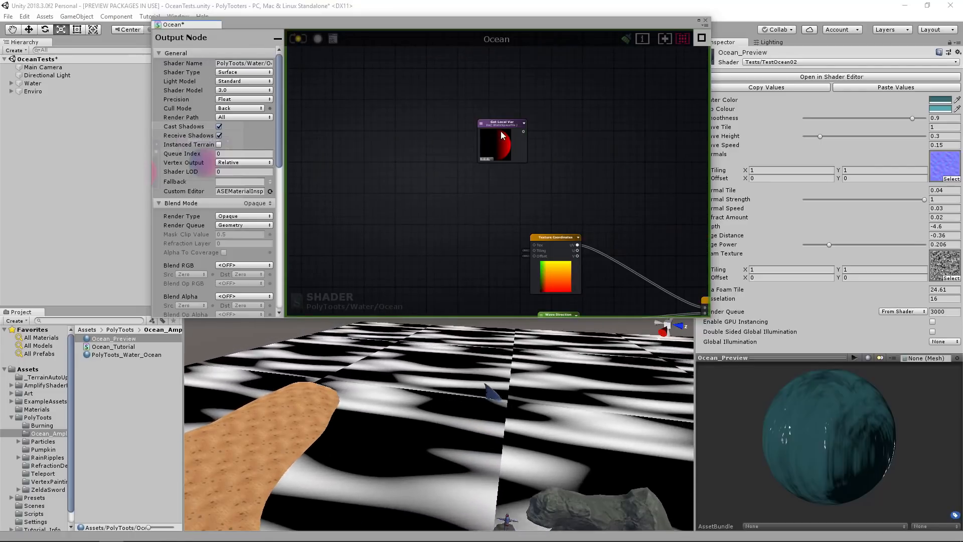
pyautogui.moveTo(501, 131); pyautogui.dragTo(482, 140)
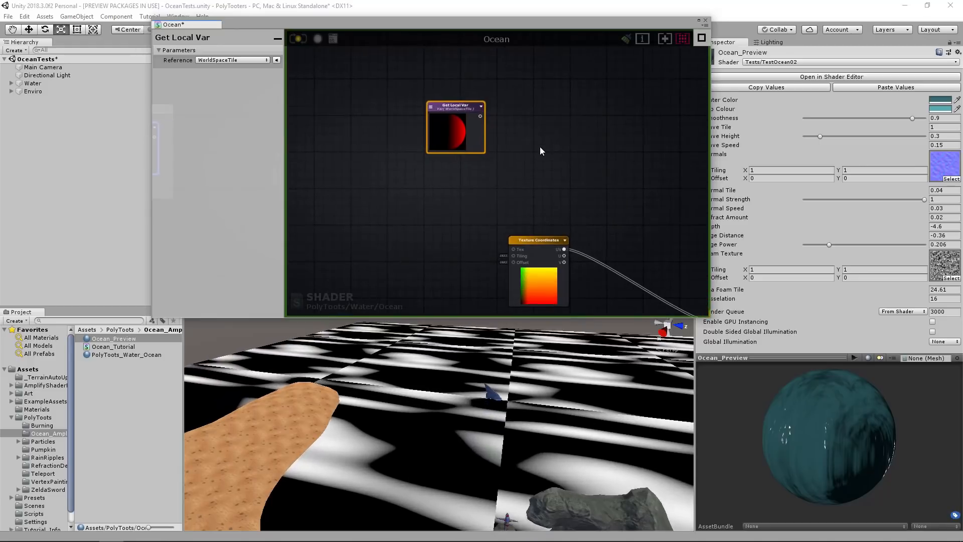
# Add a Multiply node beside the Get Local Var node and connect the variable's output to input A.
pyautogui.click(542, 143)
pyautogui.moveTo(482, 116); pyautogui.dragTo(539, 145)
pyautogui.moveTo(544, 250); pyautogui.dragTo(520, 91, button='middle')
pyautogui.scroll(-1, 520, 182)
pyautogui.moveTo(520, 191)
pyautogui.mouseDown(button='middle')
pyautogui.moveTo(519, 177)
pyautogui.moveTo(531, 192)
pyautogui.mouseUp(button='middle')
pyautogui.click(531, 186)
pyautogui.moveTo(472, 111); pyautogui.dragTo(479, 235, button='middle')
pyautogui.click(474, 187)
pyautogui.scroll(2, 474, 187)
pyautogui.moveTo(578, 260); pyautogui.dragTo(578, 258, button='middle')
pyautogui.moveTo(626, 91); pyautogui.dragTo(466, 172)
pyautogui.moveTo(582, 156); pyautogui.dragTo(576, 134)
pyautogui.moveTo(510, 185); pyautogui.dragTo(477, 170, button='middle')
pyautogui.click(477, 169)
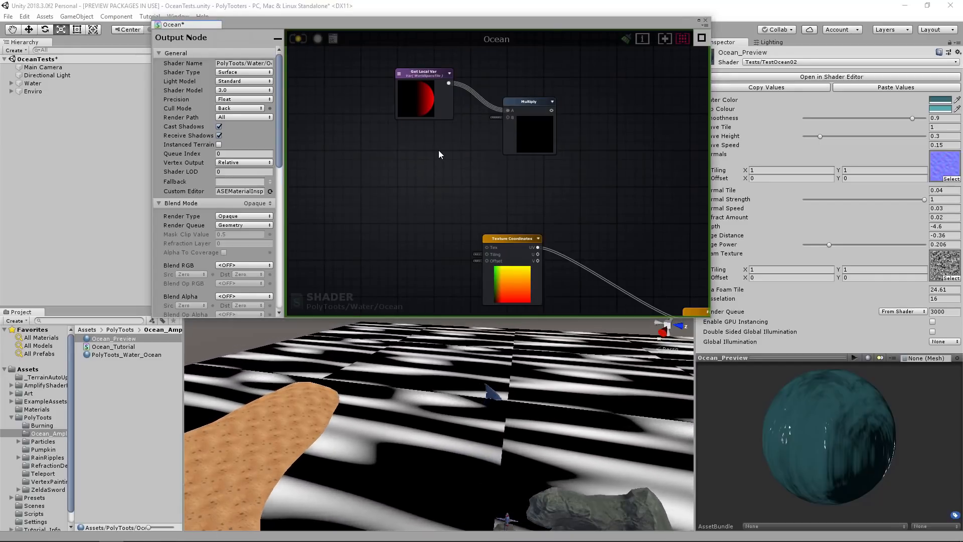
# Add a Vector2 node below the Get Local Var node and connect its XY output to Multiply's B input.
pyautogui.press('2')
pyautogui.click(435, 147)
pyautogui.moveTo(447, 149); pyautogui.dragTo(428, 138)
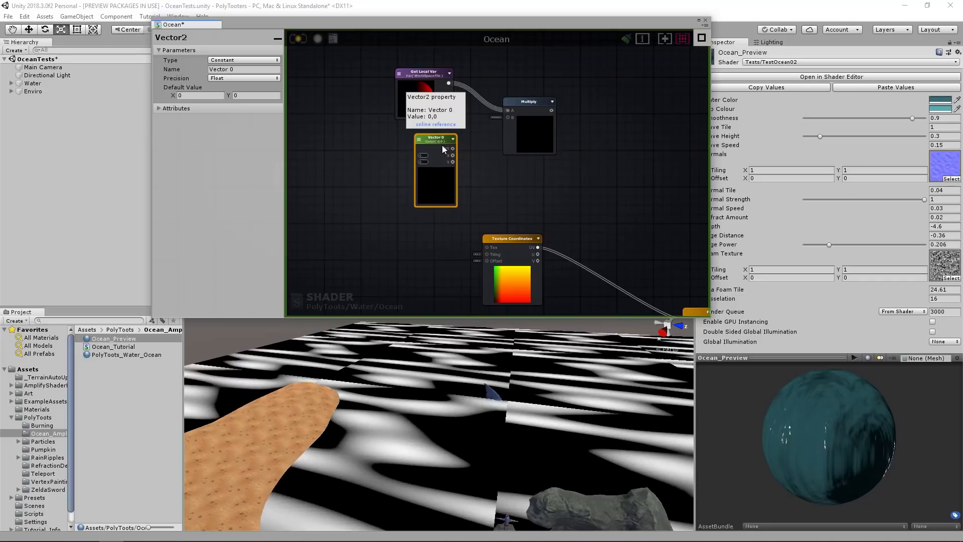
pyautogui.scroll(2, 442, 146)
pyautogui.moveTo(521, 114); pyautogui.dragTo(522, 112)
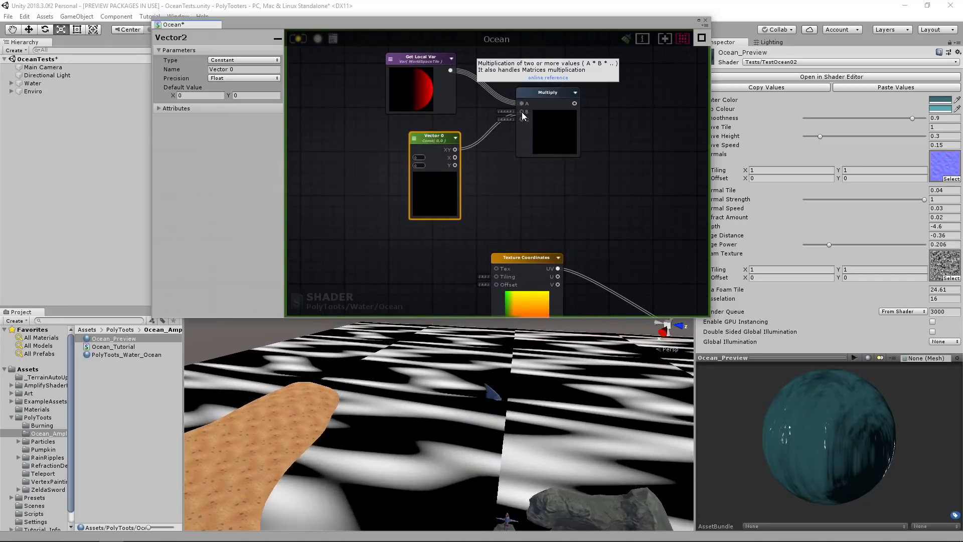
# Set the new Vector2 node's default value to X 1 and Y 1.
pyautogui.write('1')
pyautogui.press('Tab')
pyautogui.write('1')
pyautogui.press('Tab')
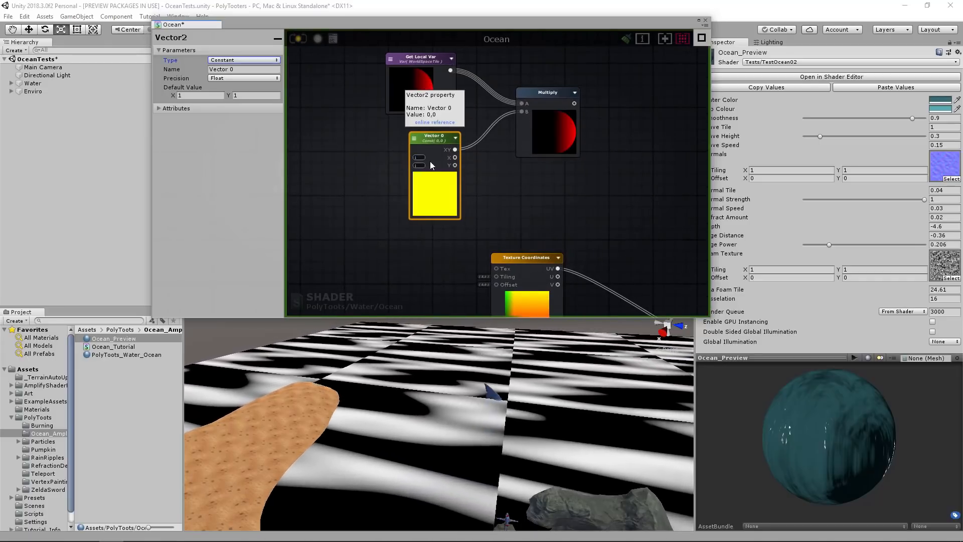
pyautogui.moveTo(517, 160); pyautogui.dragTo(450, 170, button='middle')
pyautogui.scroll(-3, 483, 168)
pyautogui.moveTo(546, 194); pyautogui.dragTo(483, 164, button='middle')
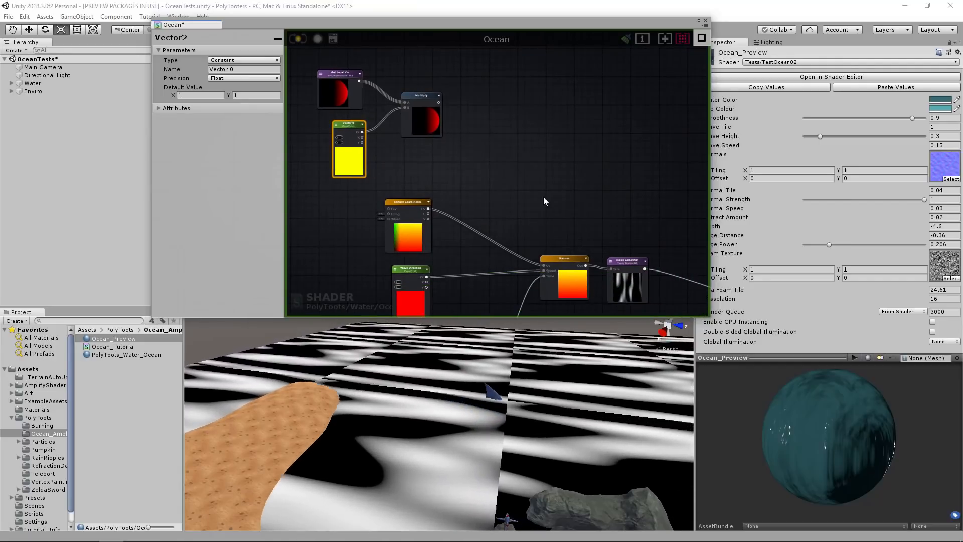
# Add a second Multiply node beside the Multiply node that combines the WorldSpaceTile variable and the Vector2.
pyautogui.moveTo(543, 196); pyautogui.dragTo(521, 176, button='middle')
pyautogui.moveTo(407, 103); pyautogui.dragTo(402, 102)
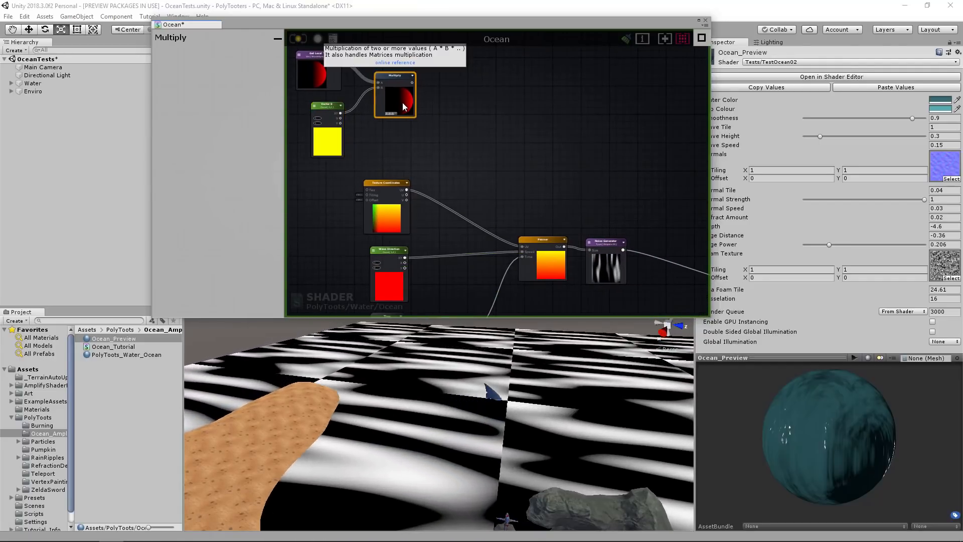
pyautogui.click(456, 104)
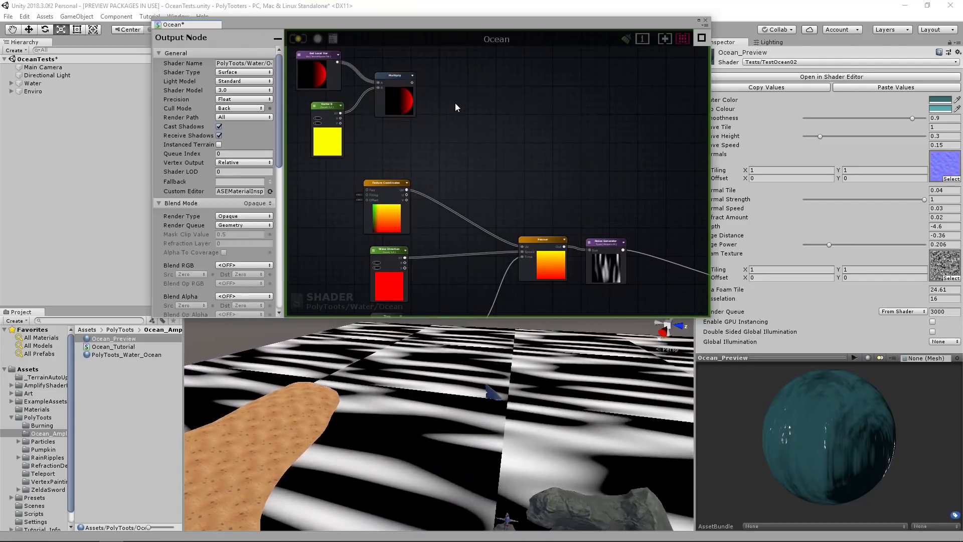
pyautogui.moveTo(456, 105); pyautogui.dragTo(518, 138, button='middle')
pyautogui.moveTo(619, 234); pyautogui.dragTo(619, 253, button='middle')
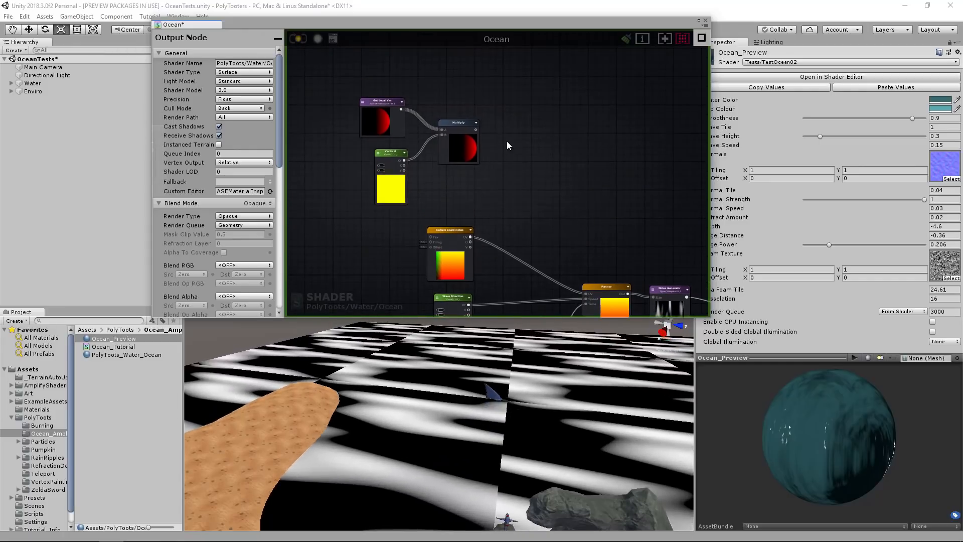
pyautogui.moveTo(537, 148); pyautogui.dragTo(529, 127)
# Change the Vector2 node's type from Constant to Property.
pyautogui.click(391, 152)
pyautogui.click(383, 161)
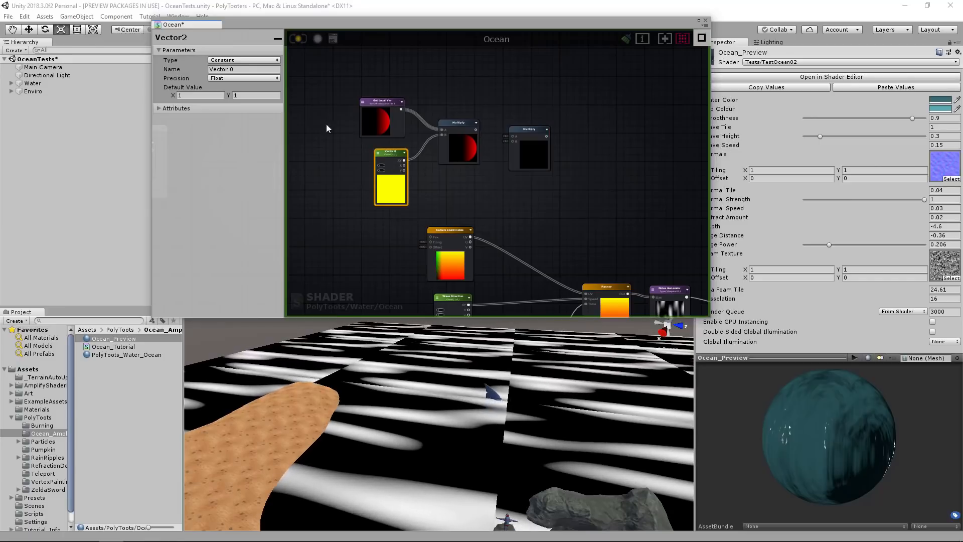
pyautogui.click(244, 60)
pyautogui.click(246, 75)
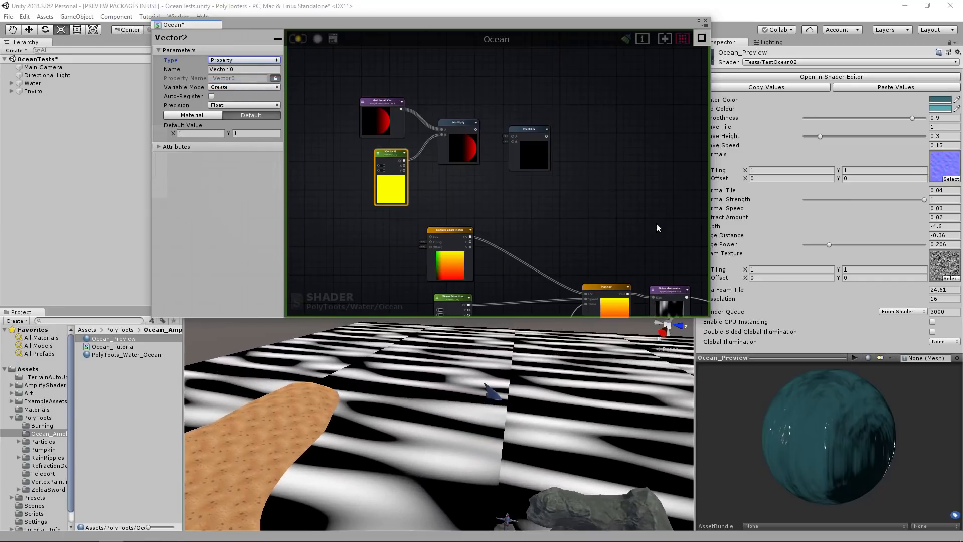
# Connect the first Multiply node's output to input A of the second Multiply node.
pyautogui.scroll(2, 491, 140)
pyautogui.moveTo(475, 129); pyautogui.dragTo(514, 139)
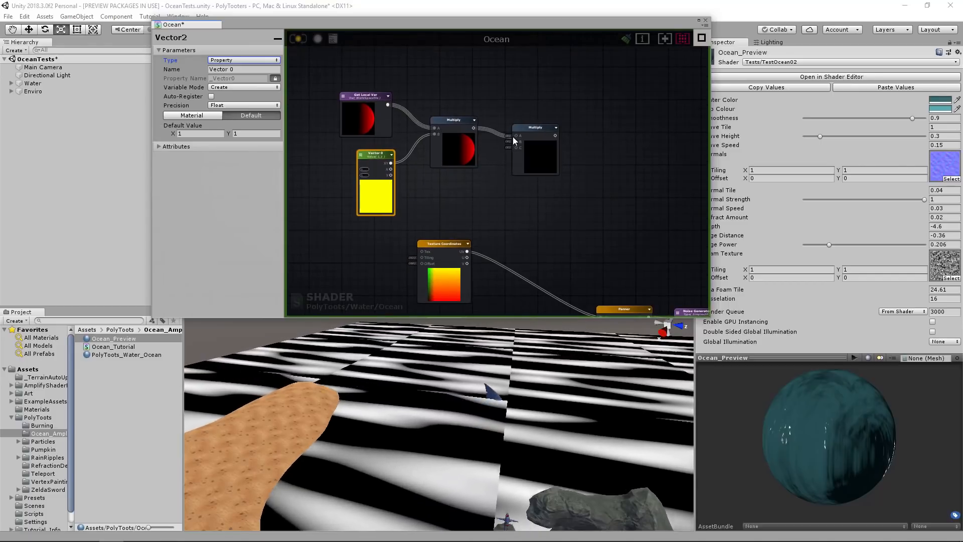
pyautogui.click(546, 164)
pyautogui.scroll(2, 546, 164)
pyautogui.click(470, 199)
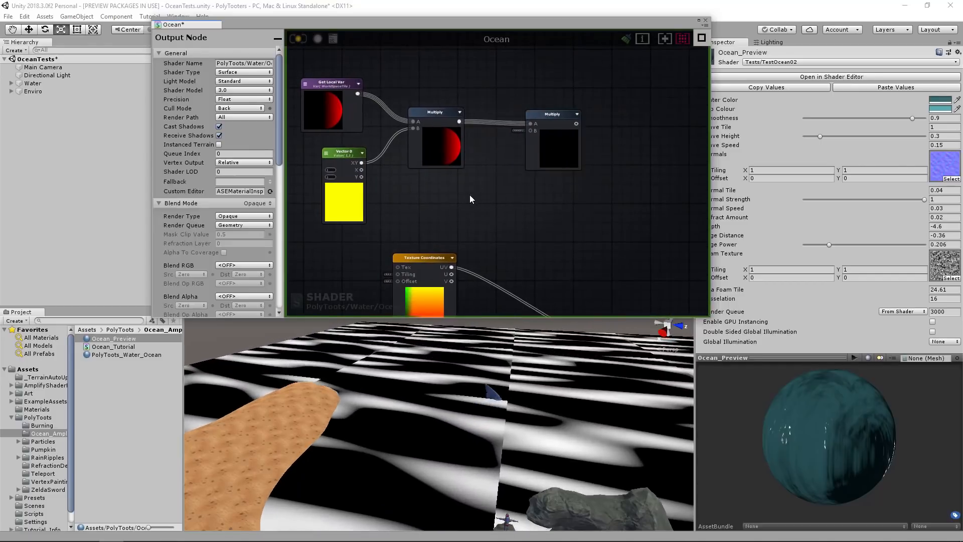
# Add a Float node below the second Multiply node, name it Wave Tile, and make it a Property with default value 1.
pyautogui.moveTo(498, 243); pyautogui.dragTo(502, 114, button='middle')
pyautogui.moveTo(493, 213); pyautogui.dragTo(478, 118, button='middle')
pyautogui.scroll(-2, 484, 202)
pyautogui.moveTo(465, 266); pyautogui.dragTo(358, 312, button='middle')
pyautogui.moveTo(583, 201); pyautogui.dragTo(616, 179, button='middle')
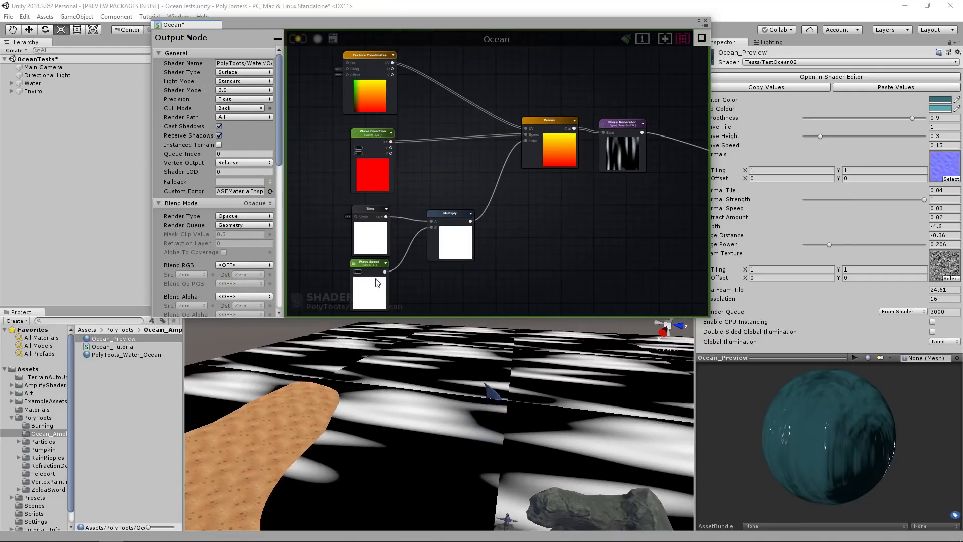
pyautogui.click(376, 267)
pyautogui.moveTo(442, 60); pyautogui.dragTo(489, 176, button='middle')
pyautogui.click(474, 171)
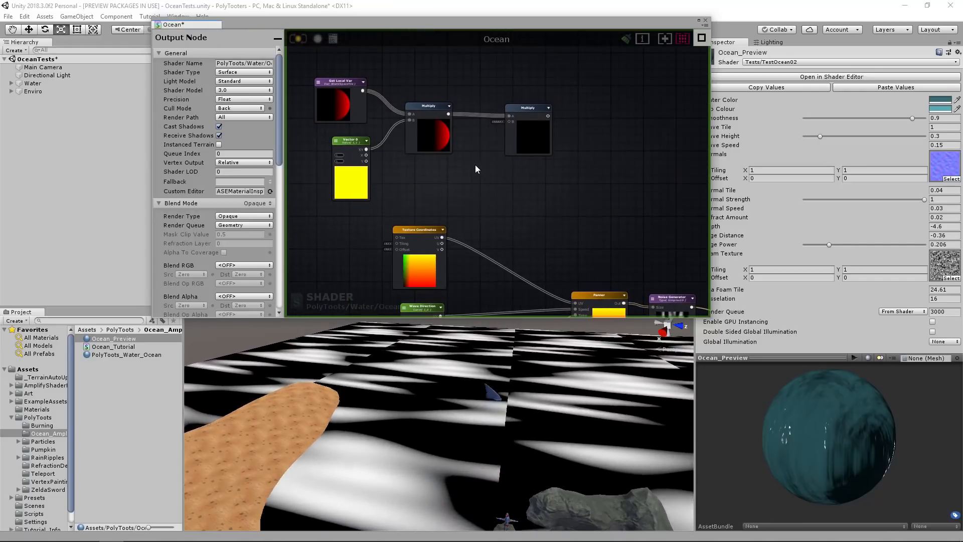
pyautogui.click(475, 172)
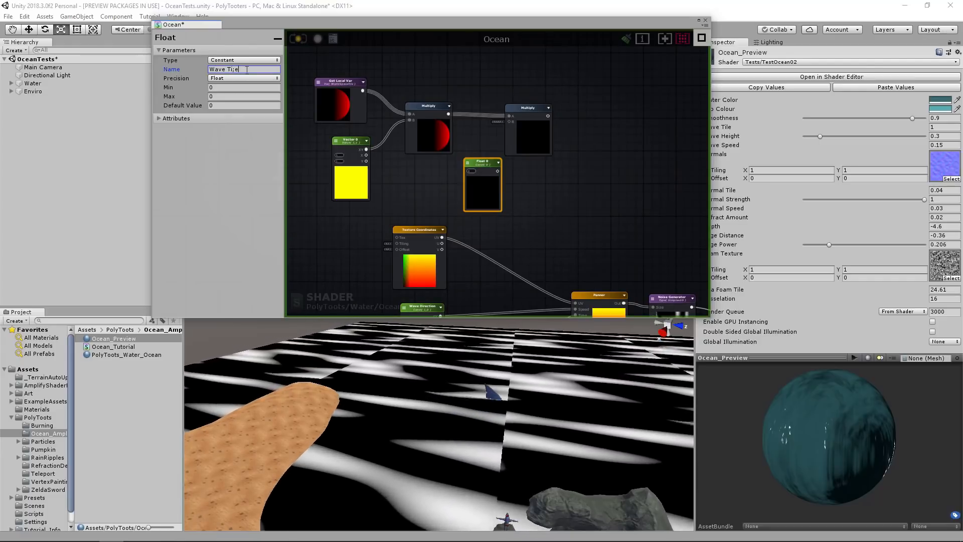
pyautogui.click(244, 60)
pyautogui.click(241, 82)
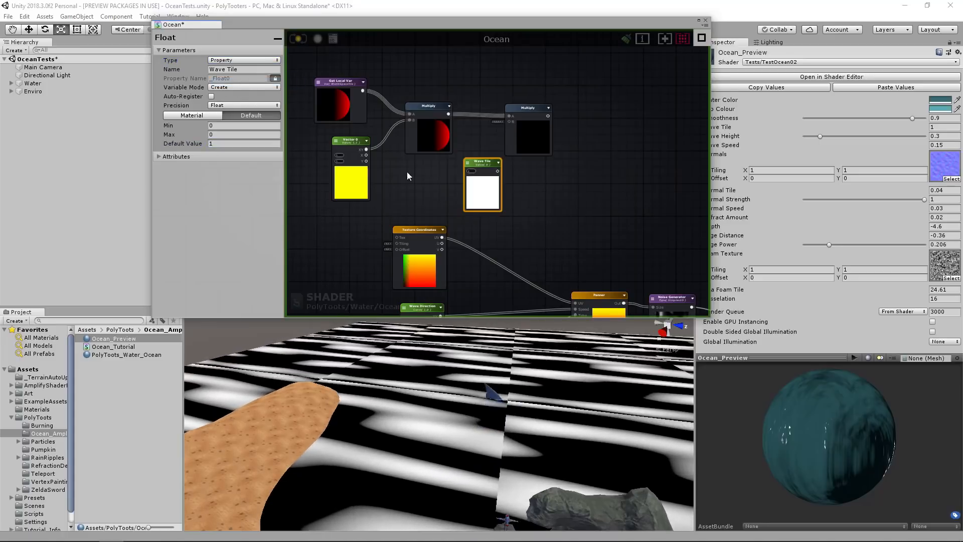
# Connect the Wave Tile output to the second Multiply node's B input and place Wave Tile neatly beneath the connection.
pyautogui.moveTo(509, 128); pyautogui.dragTo(510, 122)
pyautogui.moveTo(485, 162); pyautogui.dragTo(479, 164)
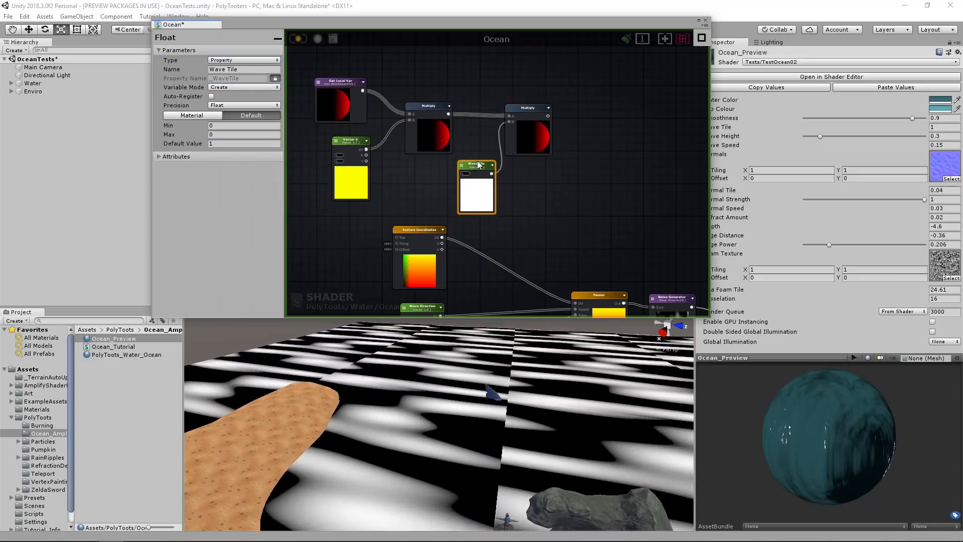
pyautogui.moveTo(516, 129); pyautogui.dragTo(512, 127)
# Delete the Texture Coordinates node that feeds the Panner.
pyautogui.moveTo(471, 244); pyautogui.dragTo(459, 160, button='middle')
pyautogui.click(397, 152)
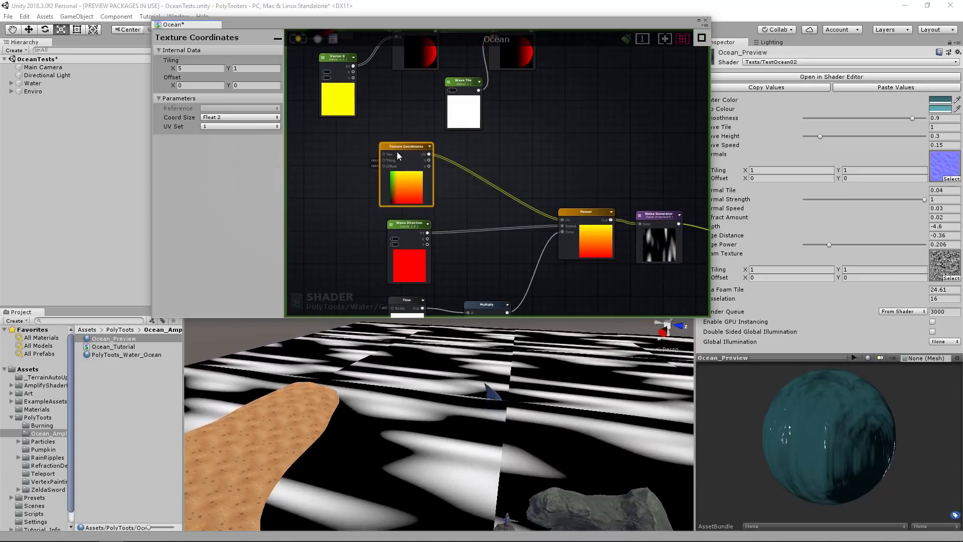
pyautogui.moveTo(395, 173)
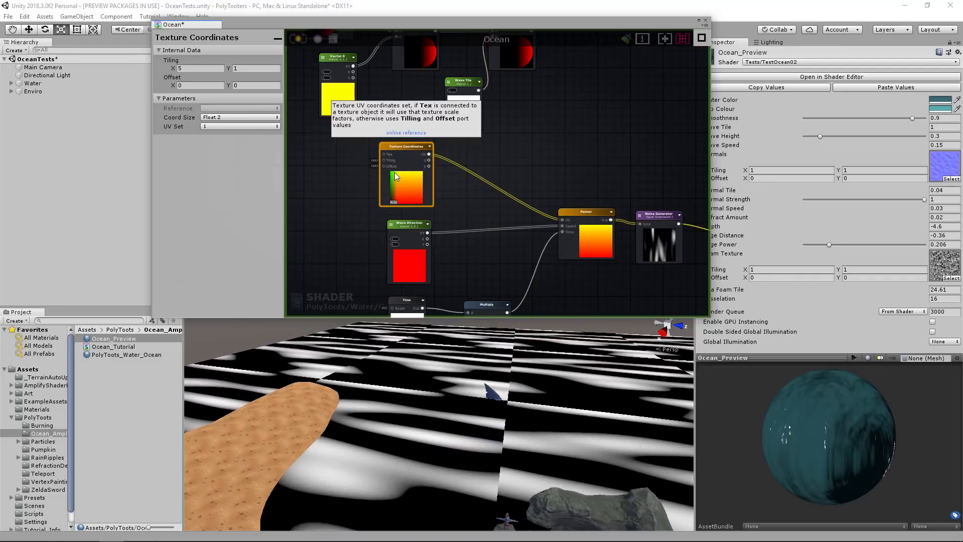
pyautogui.press('Delete')
# Reposition the group of world-space tiling nodes above the Panner chain and shift the Wave Tile node slightly.
pyautogui.moveTo(485, 172); pyautogui.dragTo(515, 235, button='middle')
pyautogui.scroll(-1, 515, 234)
pyautogui.moveTo(589, 77); pyautogui.dragTo(374, 184)
pyautogui.moveTo(535, 128); pyautogui.dragTo(493, 138)
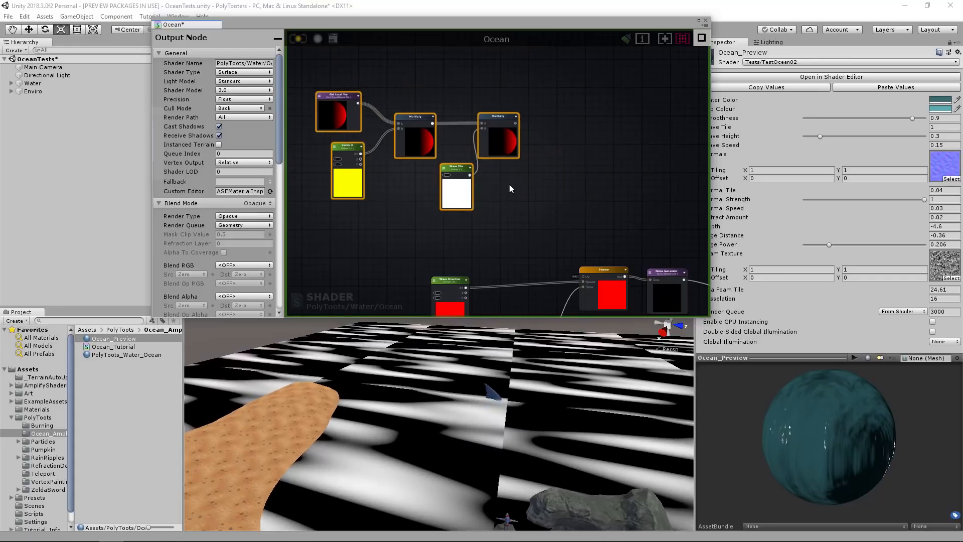
pyautogui.click(510, 184)
pyautogui.moveTo(452, 195); pyautogui.dragTo(443, 194)
# Connect the second Multiply node's output to the Panner's UV input and update the shader.
pyautogui.moveTo(536, 130); pyautogui.dragTo(476, 104, button='middle')
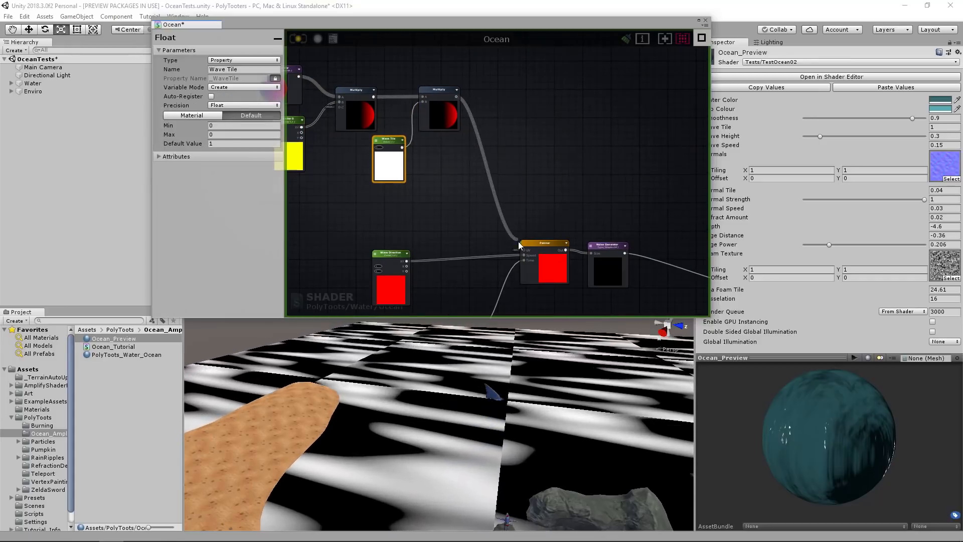
pyautogui.moveTo(519, 242); pyautogui.dragTo(522, 247)
pyautogui.moveTo(512, 203); pyautogui.dragTo(456, 139, button='middle')
pyautogui.scroll(1, 549, 214)
pyautogui.scroll(1, 549, 213)
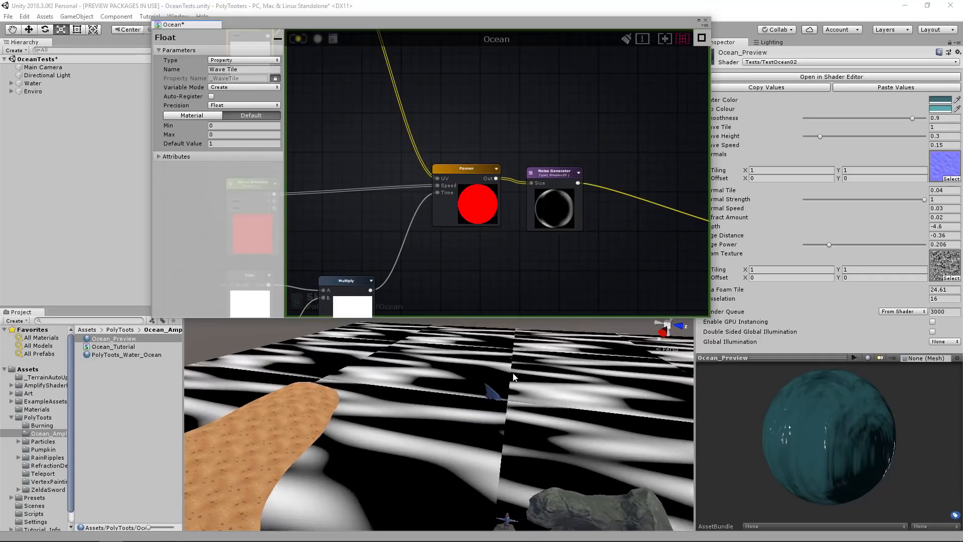
pyautogui.moveTo(362, 151); pyautogui.dragTo(490, 165, button='middle')
pyautogui.scroll(-3, 489, 165)
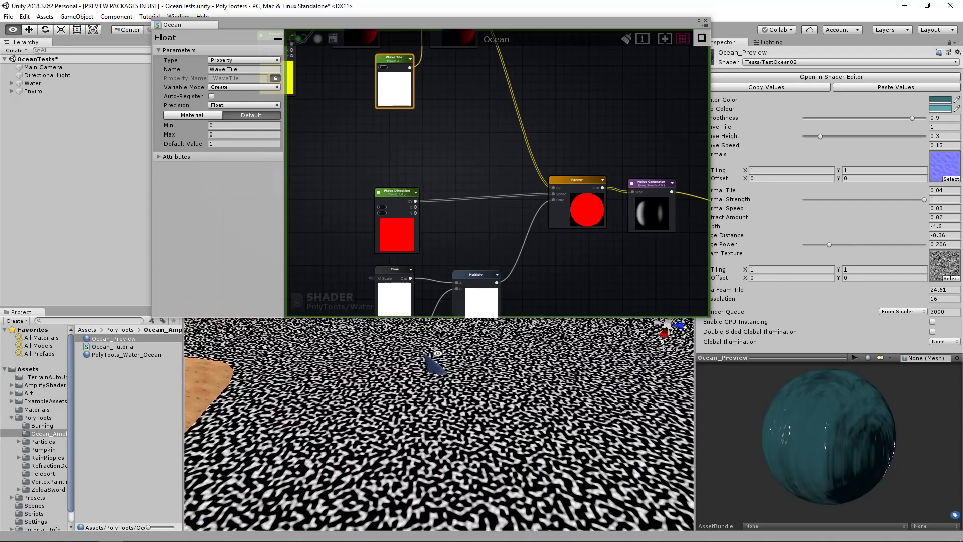
# Set the Wave Direction node's default X value to -1 and update the shader.
pyautogui.click(406, 205)
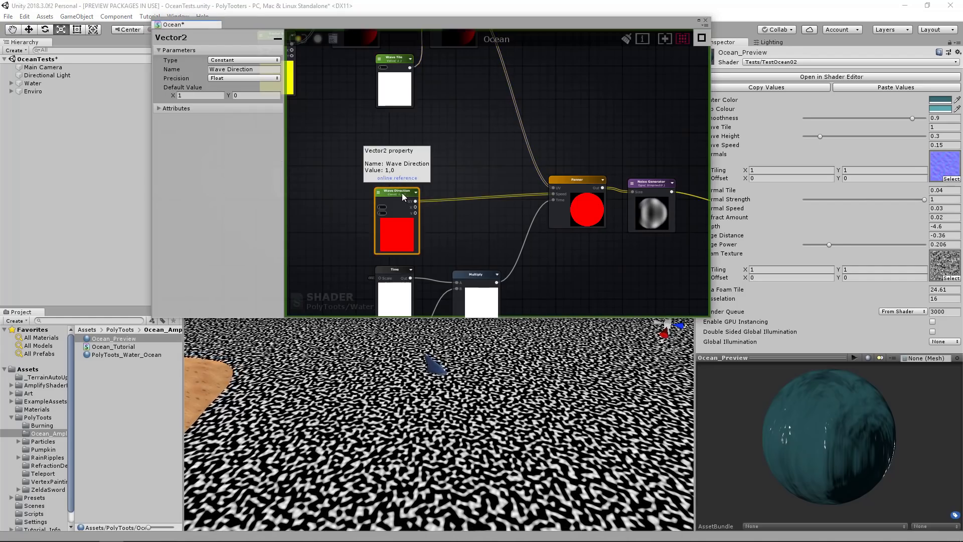
pyautogui.press('f')
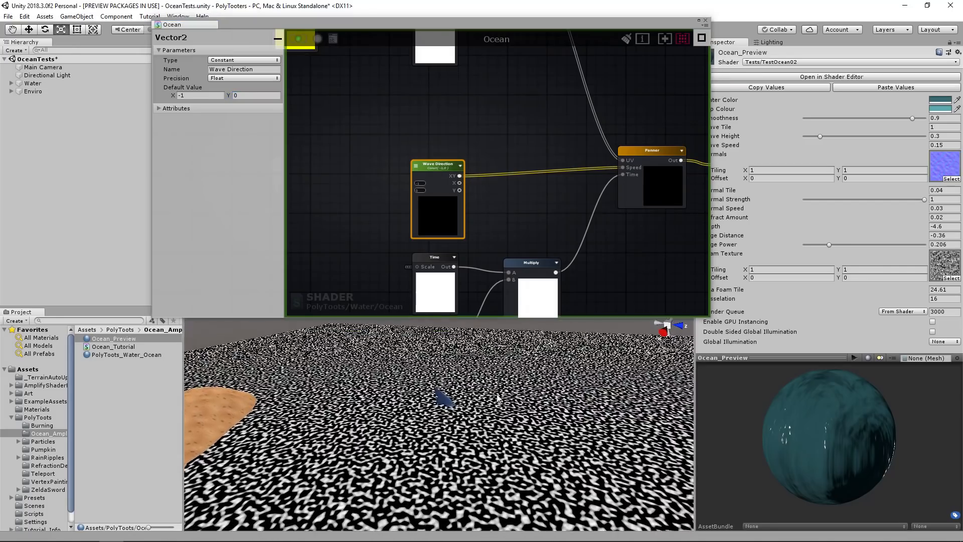
pyautogui.moveTo(484, 151); pyautogui.dragTo(485, 211, button='middle')
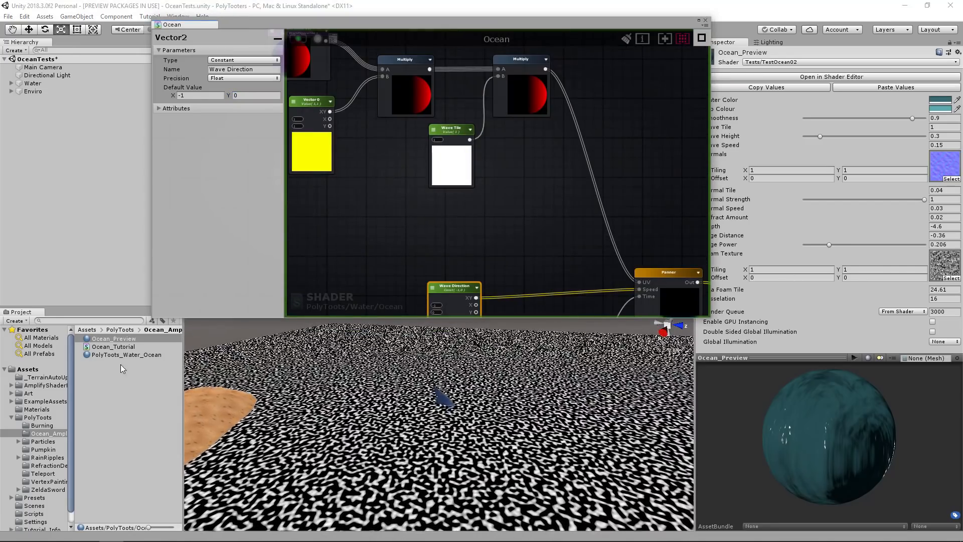
# Select the PolyToots_Water_Ocean material and narrow the shader editor window to uncover the material's properties.
pyautogui.click(139, 356)
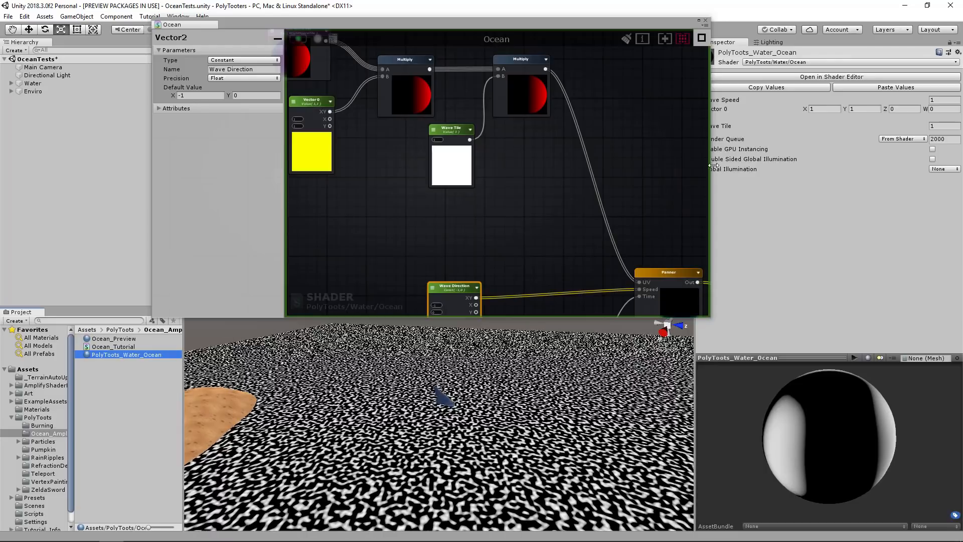
pyautogui.click(682, 173)
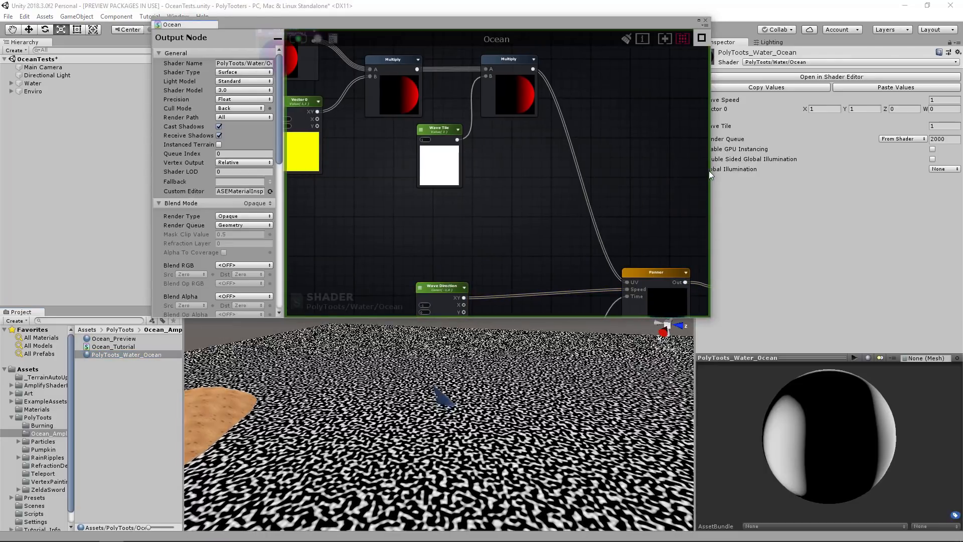
pyautogui.moveTo(713, 167); pyautogui.dragTo(689, 169)
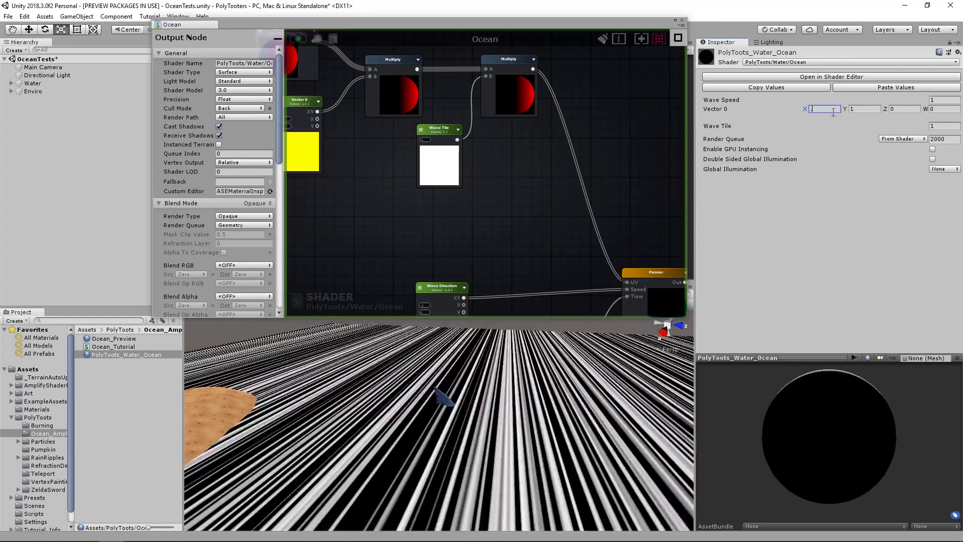
# Stretch the waves by setting the material's Vector 0 property to X 0.23 and Y 0.01.
pyautogui.click(802, 110)
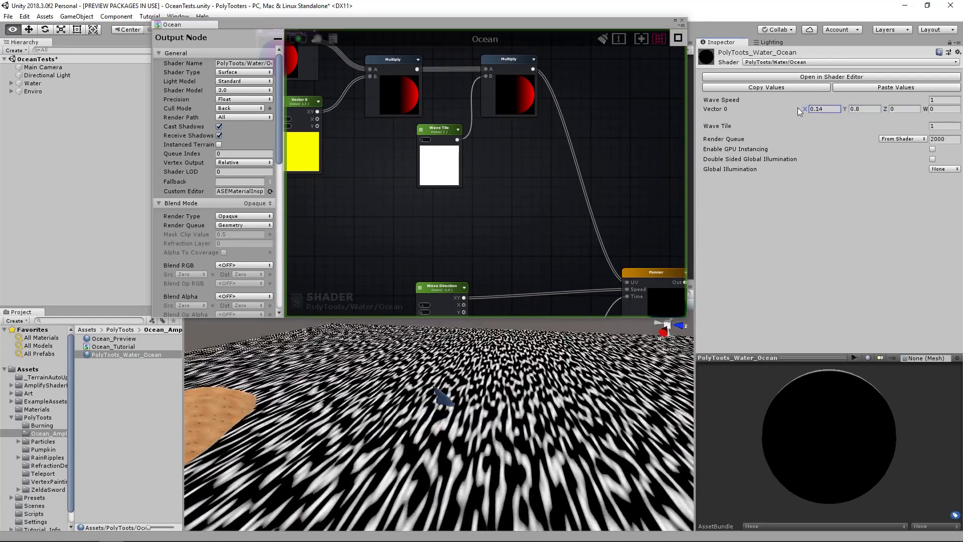
pyautogui.keyDown('alt'); pyautogui.moveTo(800, 107); pyautogui.dragTo(791, 110); pyautogui.keyUp('alt')
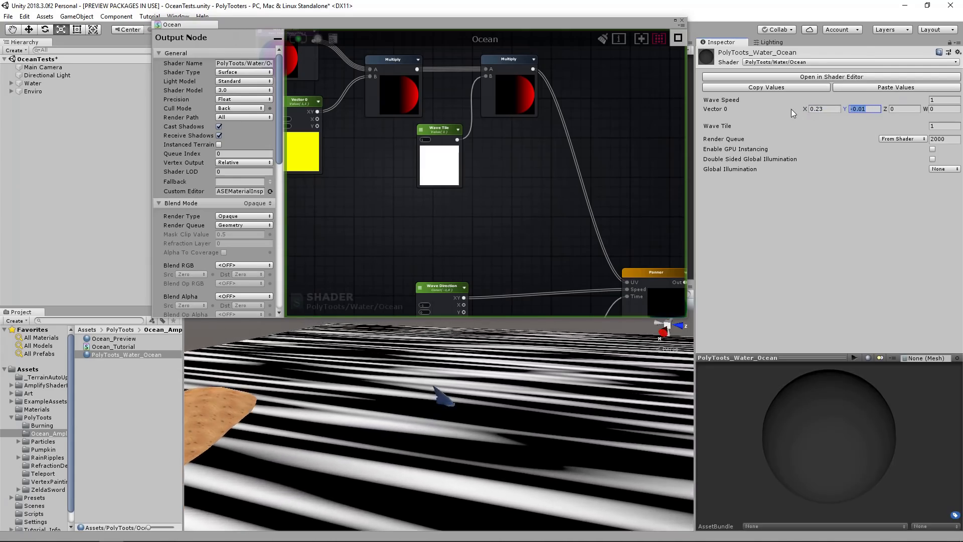
pyautogui.write('0')
pyautogui.press('Tab')
pyautogui.keyDown('alt'); pyautogui.moveTo(478, 341); pyautogui.dragTo(516, 383); pyautogui.keyUp('alt')
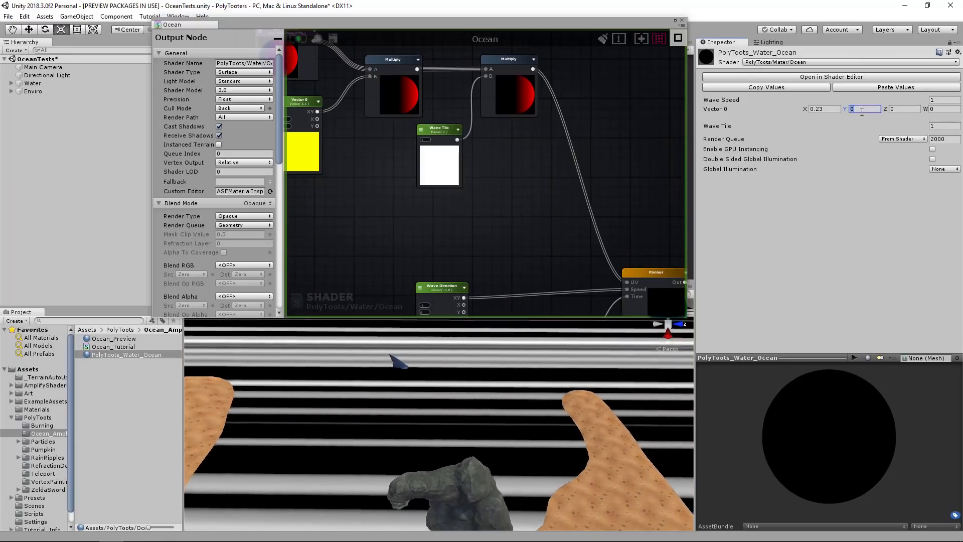
pyautogui.write('.01')
pyautogui.keyDown('alt'); pyautogui.moveTo(472, 357); pyautogui.dragTo(526, 331); pyautogui.keyUp('alt')
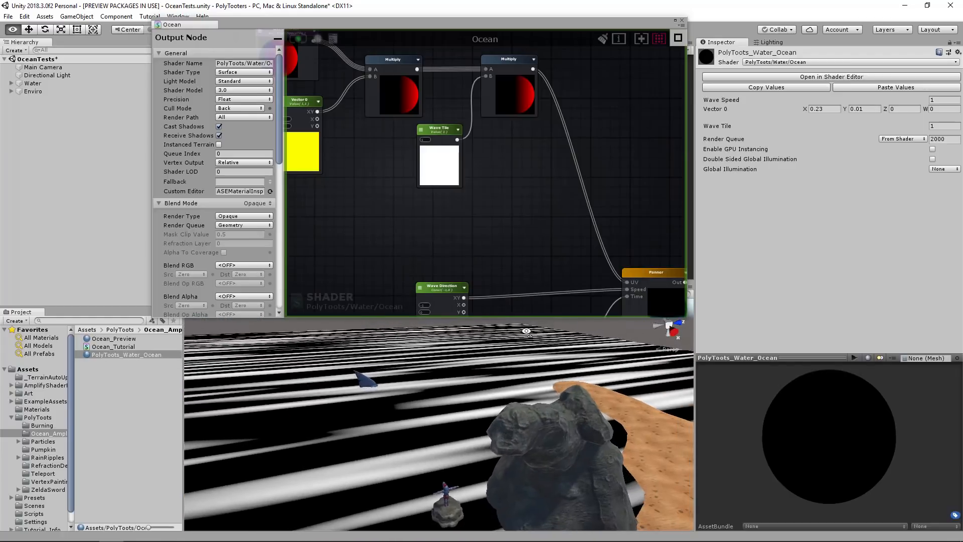
pyautogui.keyDown('alt'); pyautogui.moveTo(435, 331); pyautogui.dragTo(434, 327); pyautogui.keyUp('alt')
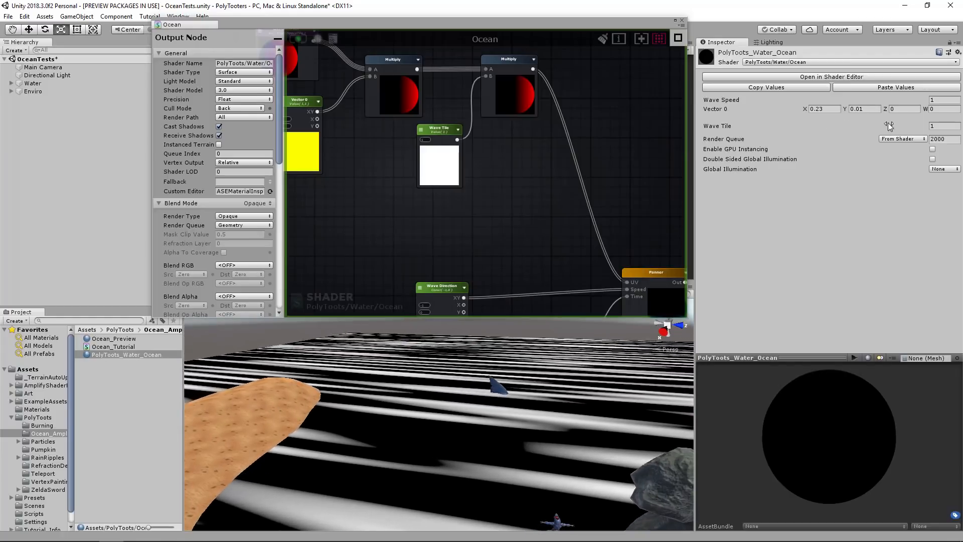
# Test the material's Wave Tile at values between 0.15 and 1.21, and return it to 1.
pyautogui.keyDown('alt'); pyautogui.moveTo(908, 127); pyautogui.dragTo(853, 128); pyautogui.keyUp('alt')
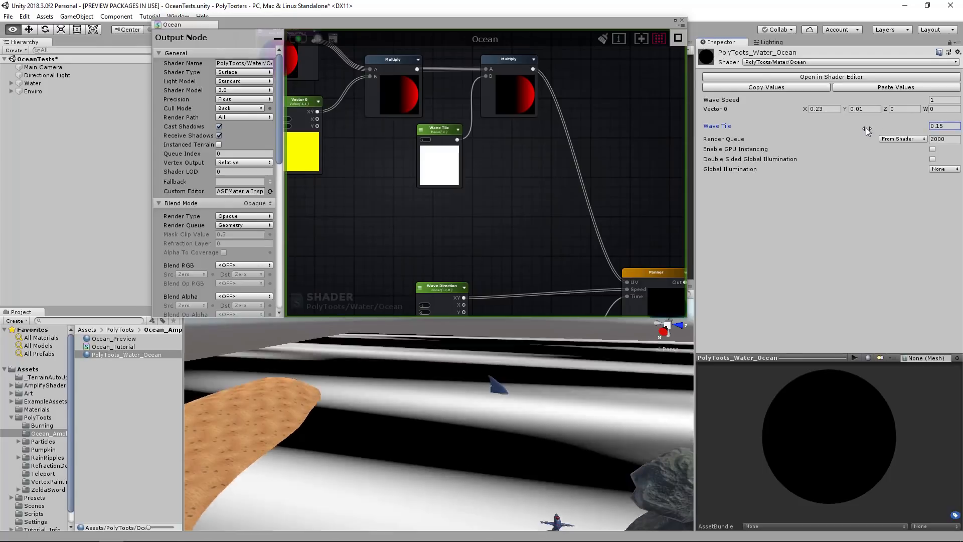
pyautogui.moveTo(11, 135); pyautogui.dragTo(923, 137)
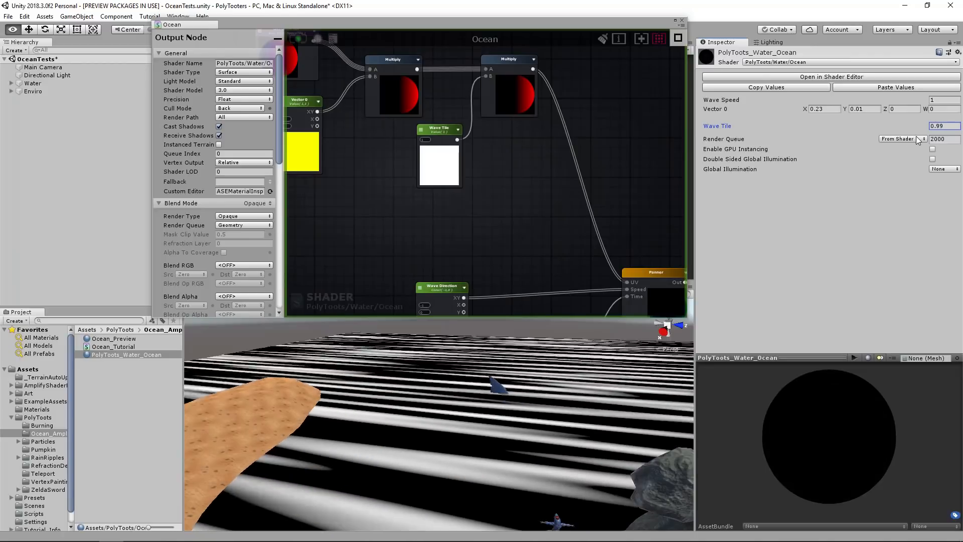
pyautogui.moveTo(449, 383)
pyautogui.keyDown('alt'); pyautogui.mouseDown()
pyautogui.moveTo(442, 374)
pyautogui.moveTo(456, 386)
pyautogui.moveTo(433, 374)
pyautogui.mouseUp(); pyautogui.keyUp('alt')
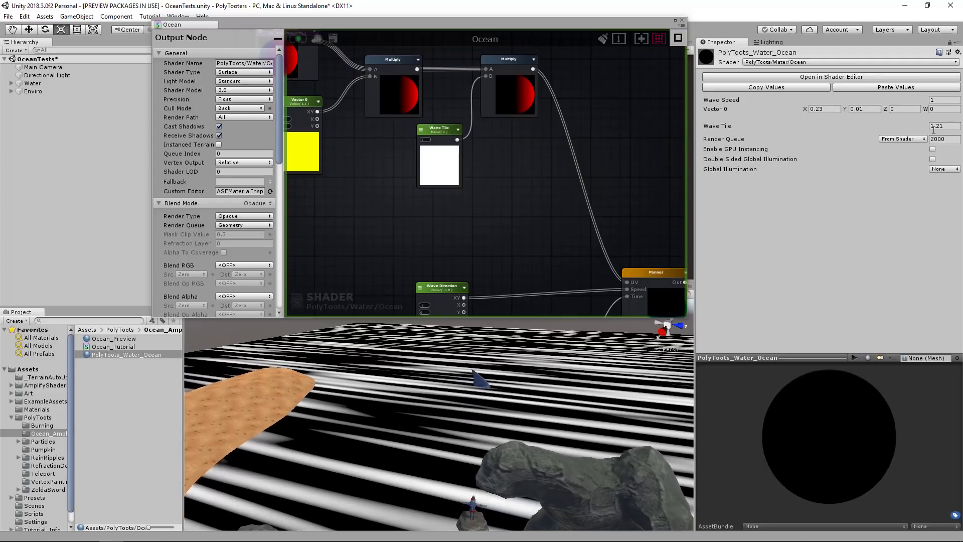
pyautogui.write('1')
pyautogui.press('Tab')
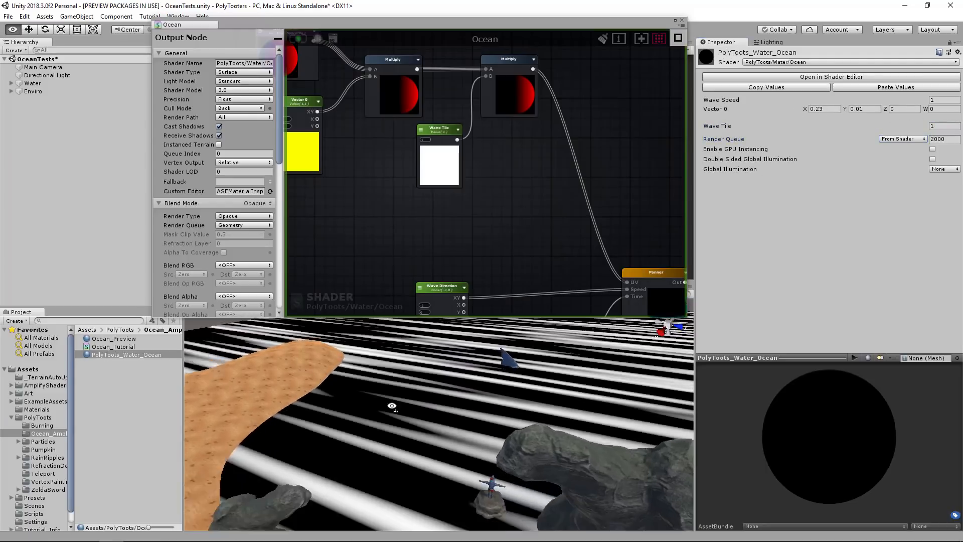
# Set the Vector 0 node's default values to X 0.23 and Y 0.01.
pyautogui.scroll(5, 516, 194)
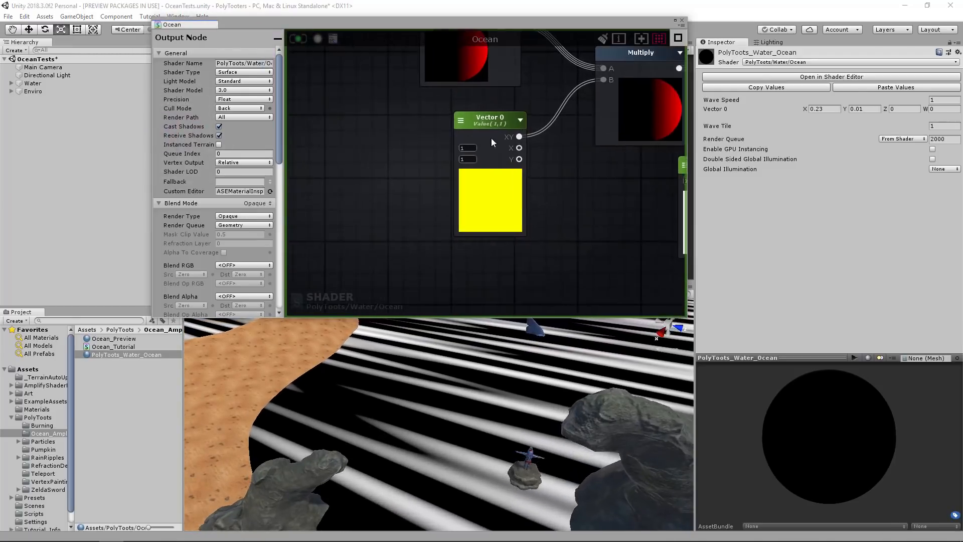
pyautogui.click(497, 140)
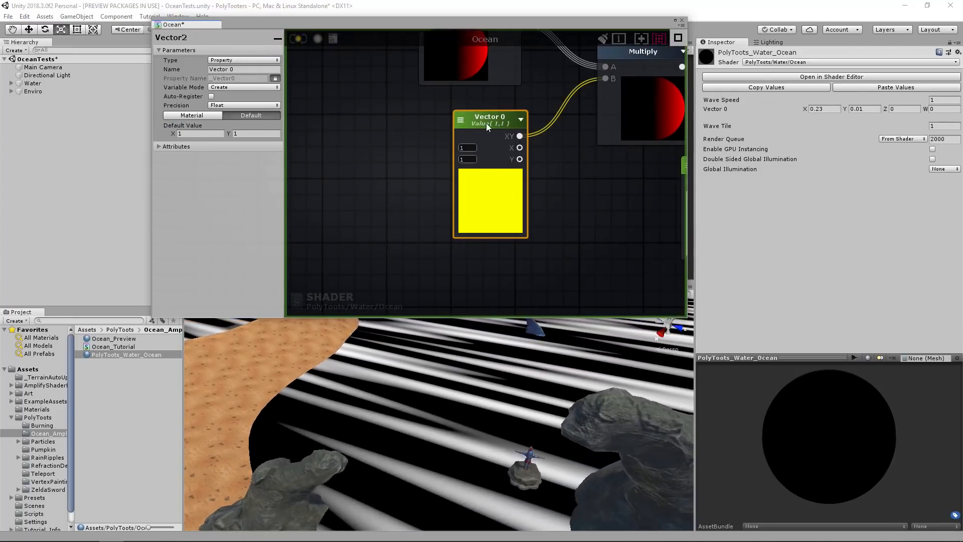
pyautogui.moveTo(486, 123); pyautogui.dragTo(488, 119)
pyautogui.click(470, 143)
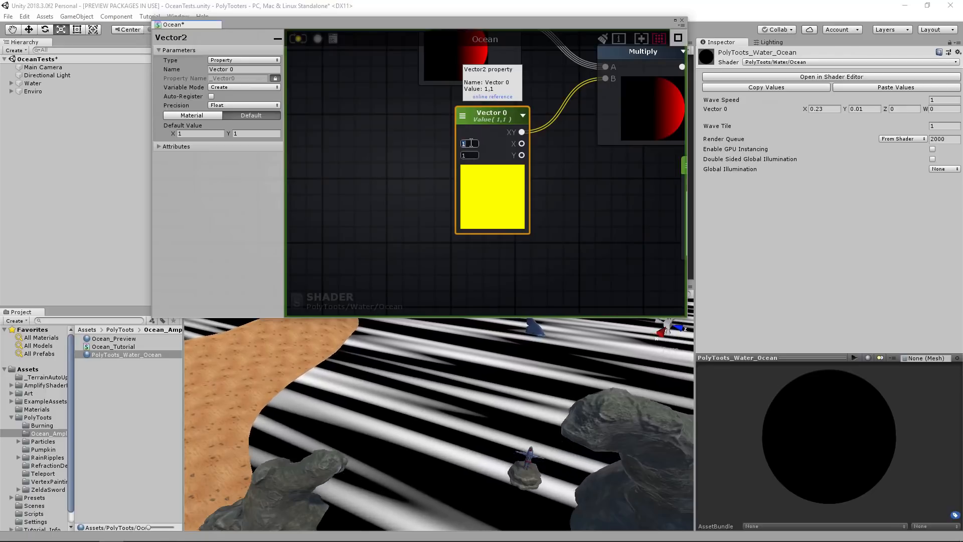
pyautogui.write('0.23')
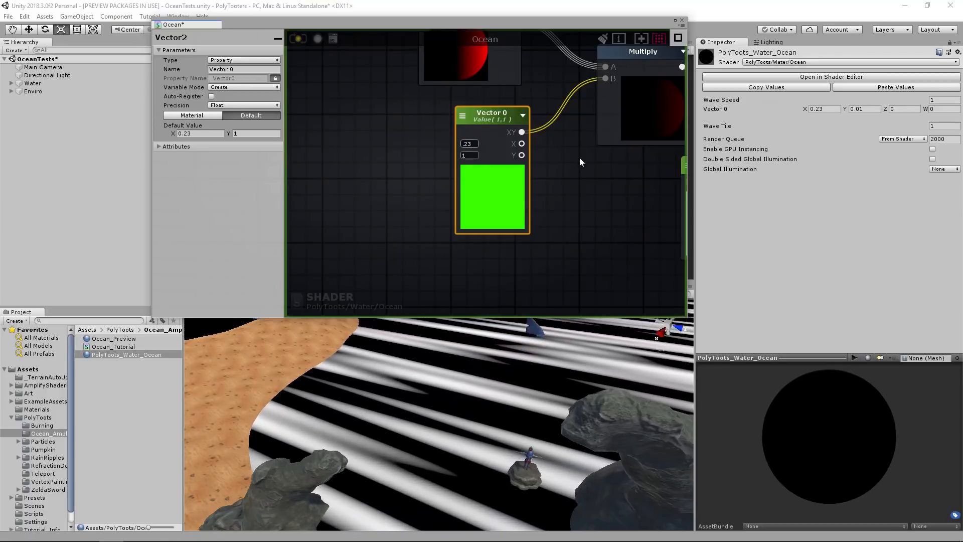
pyautogui.click(476, 156)
pyautogui.write('0.01')
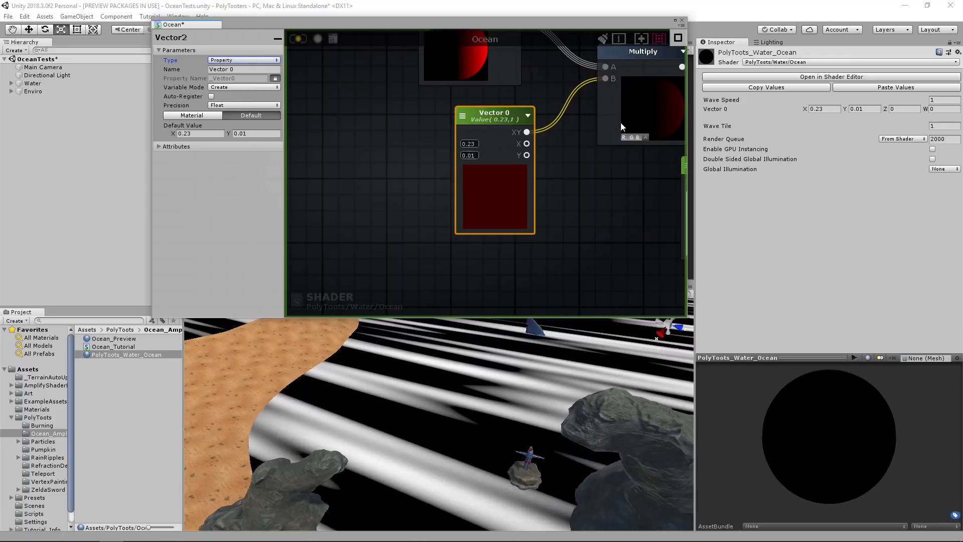
# Change the Vector 0 node from a property to a Constant and update the shader.
pyautogui.moveTo(623, 125); pyautogui.dragTo(546, 152, button='middle')
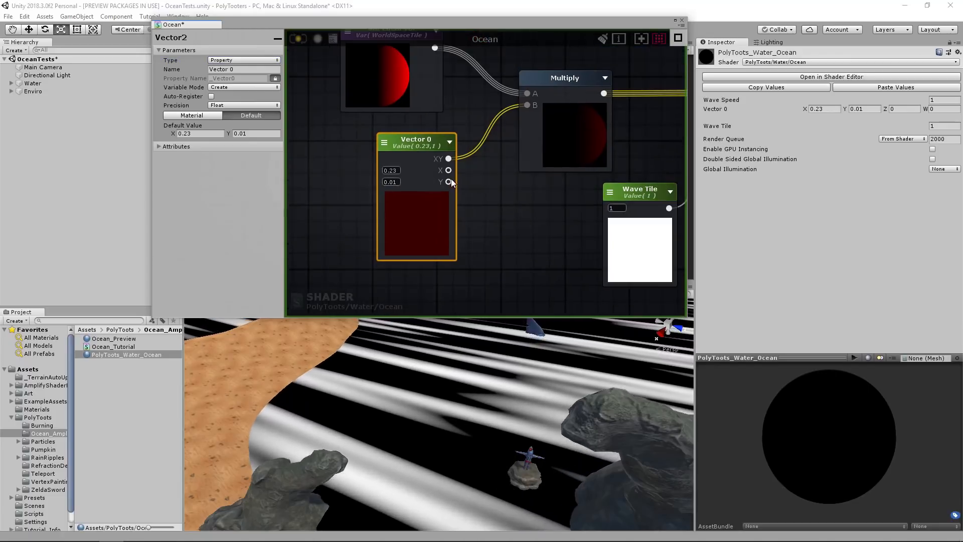
pyautogui.click(401, 145)
pyautogui.click(264, 60)
pyautogui.click(246, 70)
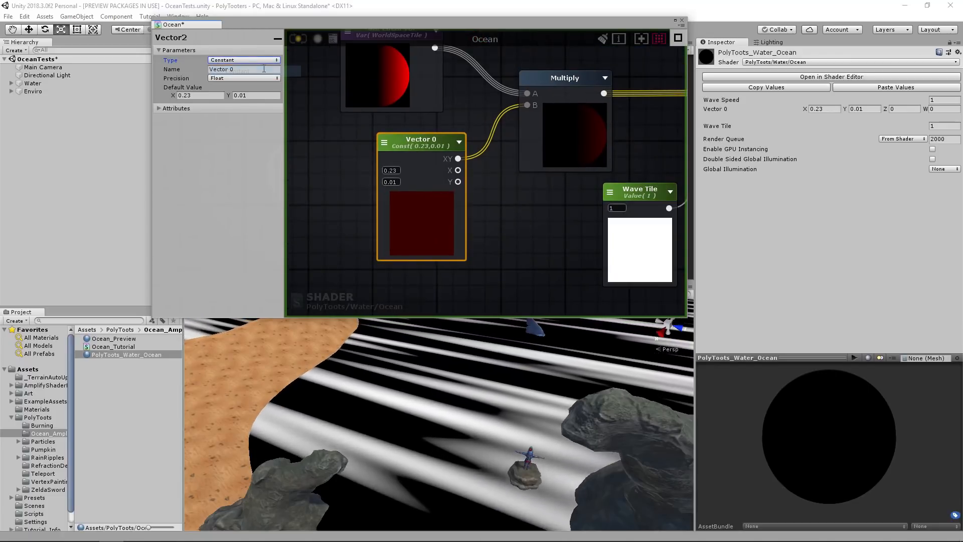
pyautogui.click(298, 40)
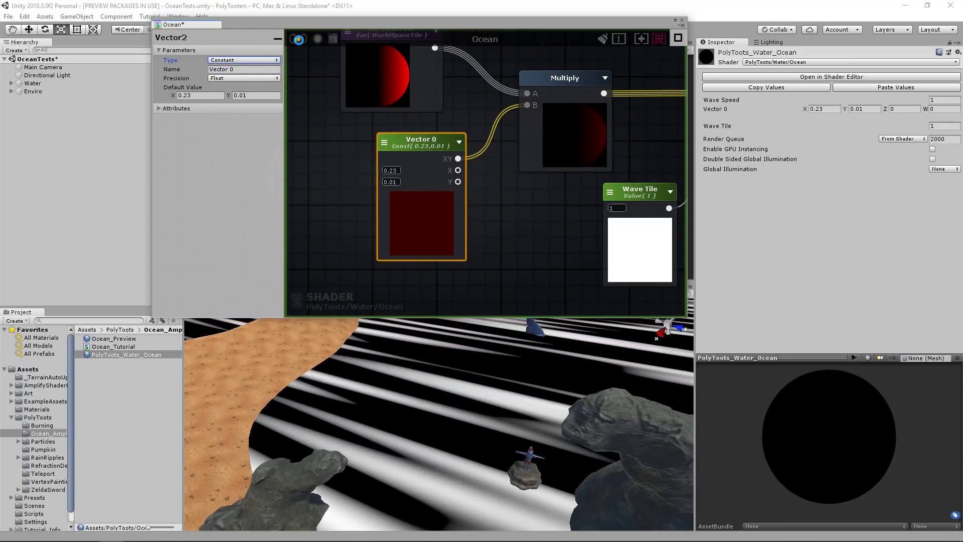
pyautogui.moveTo(496, 385)
pyautogui.mouseDown(button='right')
pyautogui.moveTo(518, 359)
pyautogui.moveTo(465, 383)
pyautogui.moveTo(486, 378)
pyautogui.mouseUp(button='right')
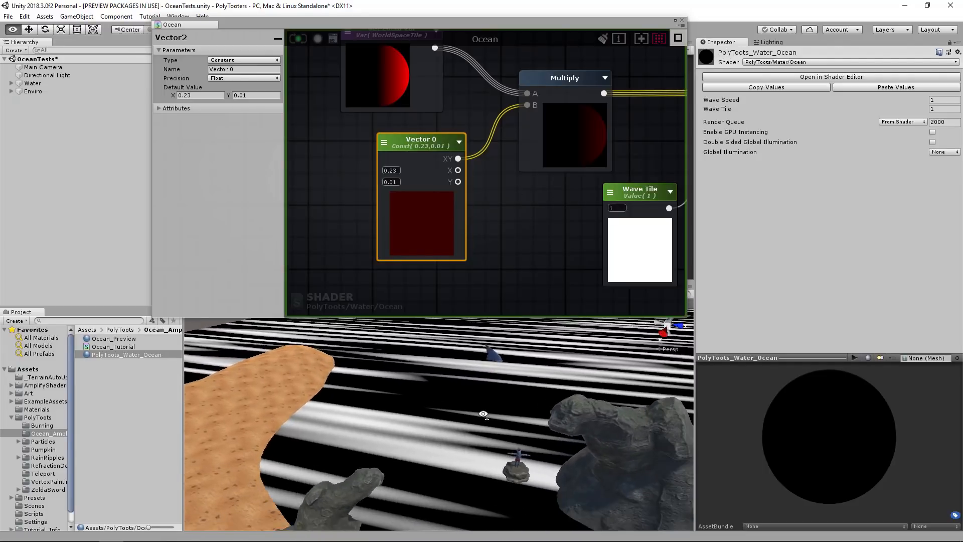
# Disconnect the Noise Generator from the output node's Debug input and connect it to Local Vertex Offset instead.
pyautogui.scroll(-3, 505, 210)
pyautogui.scroll(-2, 505, 211)
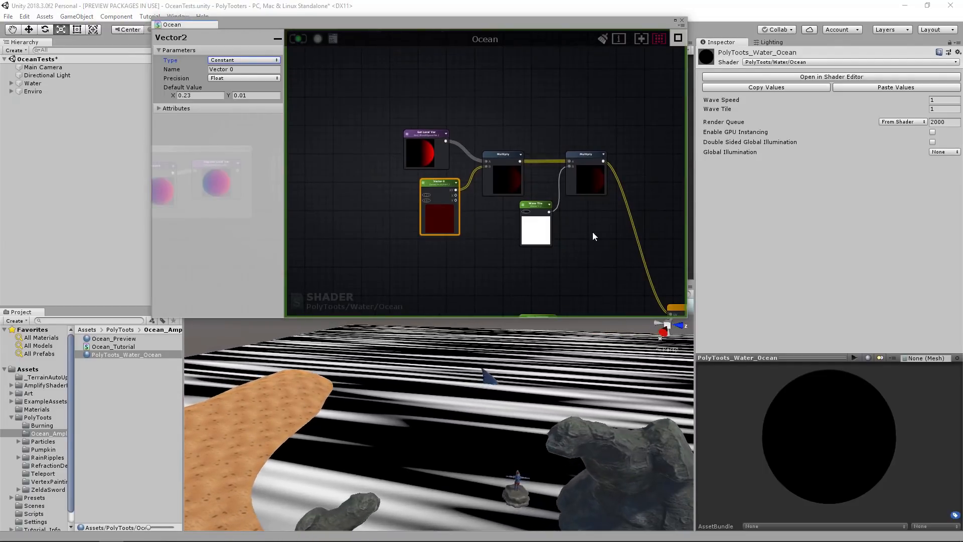
pyautogui.moveTo(592, 232); pyautogui.dragTo(460, 155, button='right')
pyautogui.scroll(-2, 597, 258)
pyautogui.moveTo(597, 258); pyautogui.dragTo(541, 211, button='right')
pyautogui.moveTo(555, 409)
pyautogui.mouseDown(button='right')
pyautogui.moveTo(590, 401)
pyautogui.moveTo(619, 429)
pyautogui.moveTo(510, 435)
pyautogui.moveTo(559, 409)
pyautogui.mouseUp(button='right')
pyautogui.moveTo(538, 205); pyautogui.dragTo(443, 199, button='right')
pyautogui.scroll(2, 538, 185)
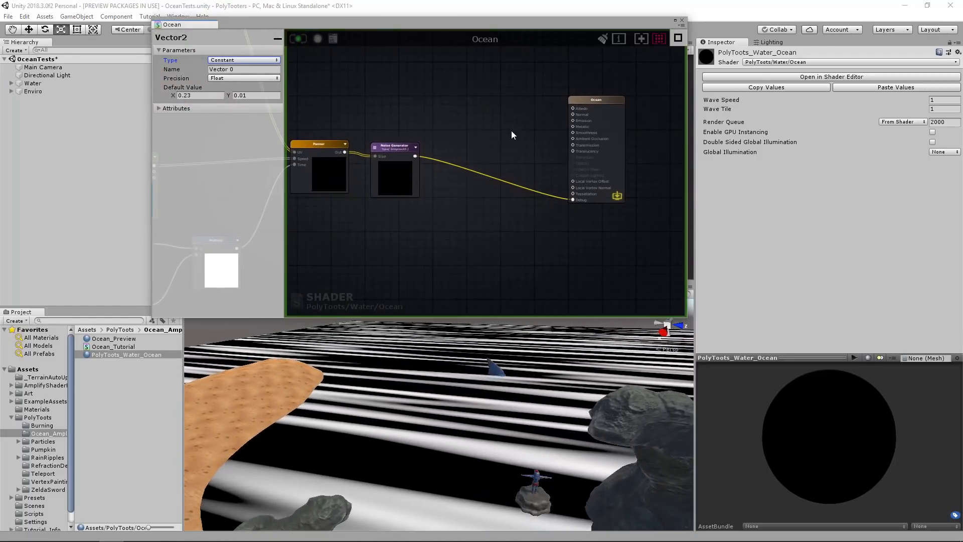
pyautogui.scroll(3, 552, 191)
pyautogui.moveTo(491, 405); pyautogui.dragTo(440, 391, button='right')
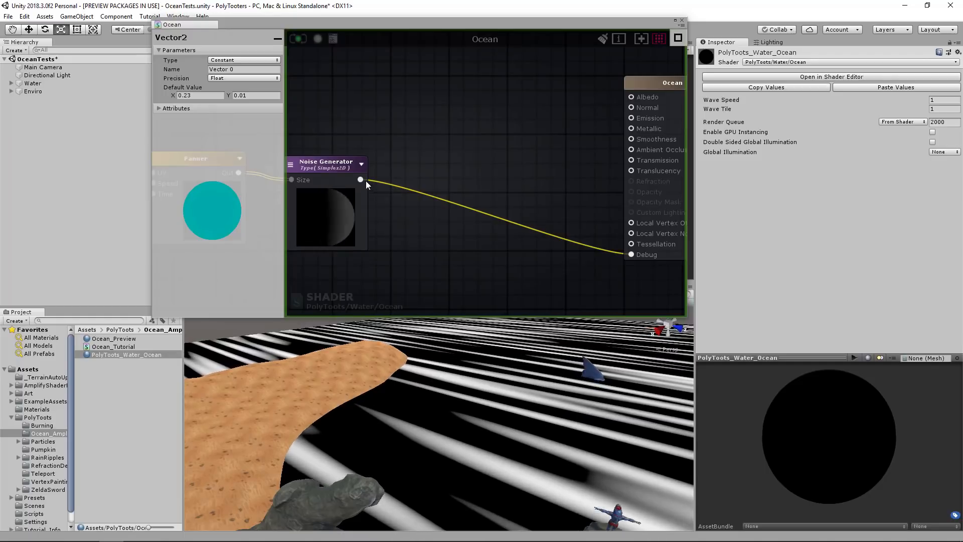
pyautogui.moveTo(631, 255); pyautogui.dragTo(483, 206)
pyautogui.moveTo(348, 182); pyautogui.dragTo(618, 225)
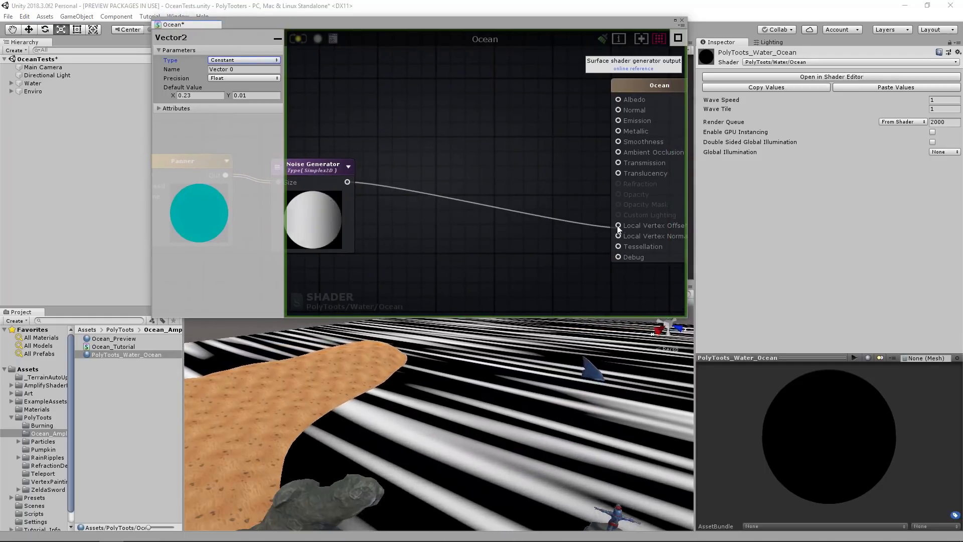
# Also connect the Noise Generator output to Emission and update the shader.
pyautogui.scroll(-2, 518, 198)
pyautogui.moveTo(384, 186); pyautogui.dragTo(597, 138)
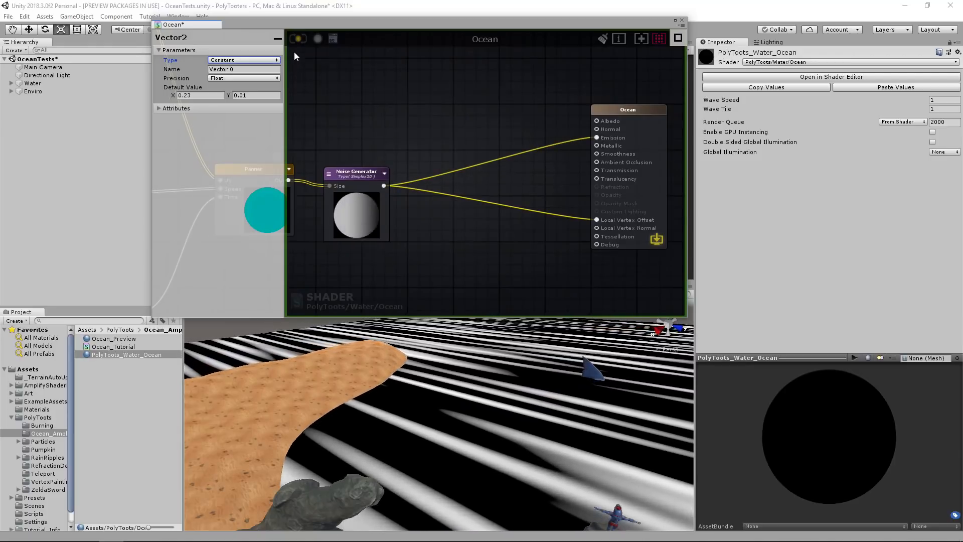
pyautogui.click(297, 40)
pyautogui.keyDown('alt'); pyautogui.moveTo(482, 397); pyautogui.dragTo(417, 396); pyautogui.keyUp('alt')
pyautogui.moveTo(417, 395); pyautogui.dragTo(448, 394, button='right')
pyautogui.moveTo(568, 266); pyautogui.dragTo(530, 224, button='middle')
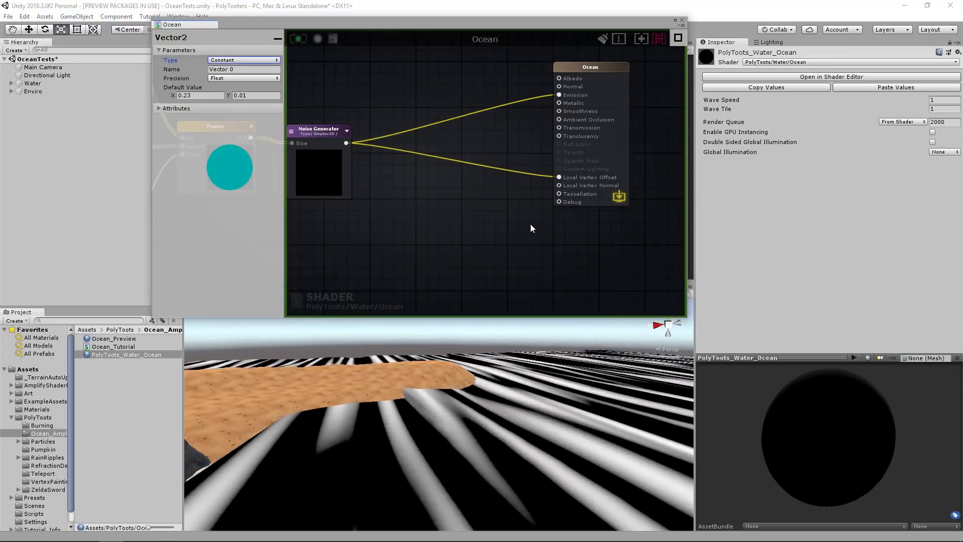
pyautogui.click(530, 224)
pyautogui.rightClick(529, 226)
pyautogui.write('tess')
pyautogui.click(495, 228)
# Add a Float node below the Noise Generator's output links and name it Tesselation.
pyautogui.press('1')
pyautogui.click(503, 221)
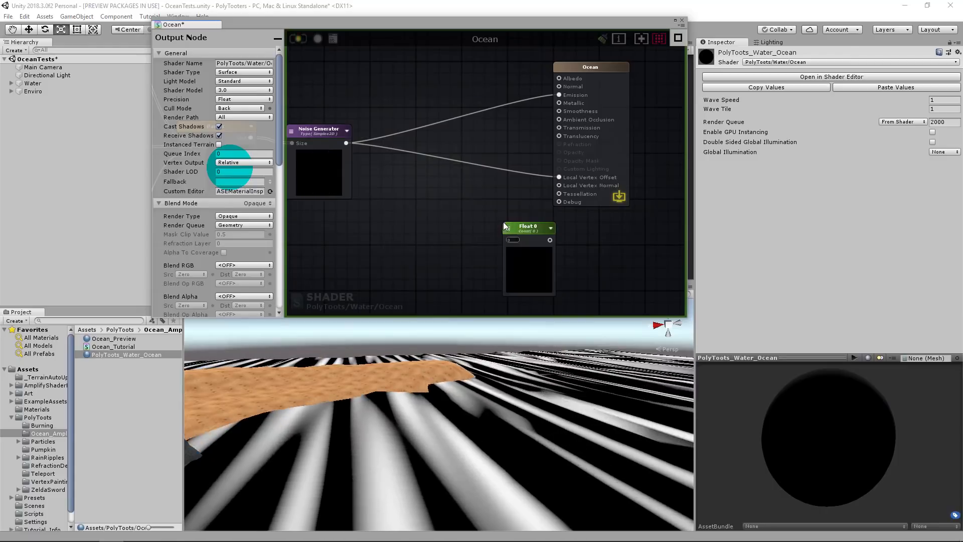
pyautogui.moveTo(526, 226); pyautogui.dragTo(510, 216)
pyautogui.click(242, 71)
pyautogui.write('tesselation')
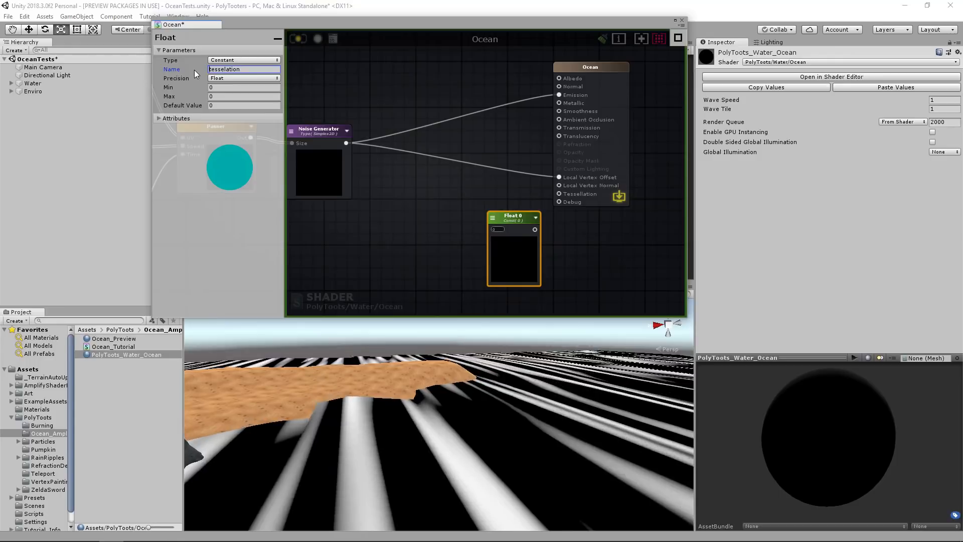
pyautogui.press('Delete')
pyautogui.write('T')
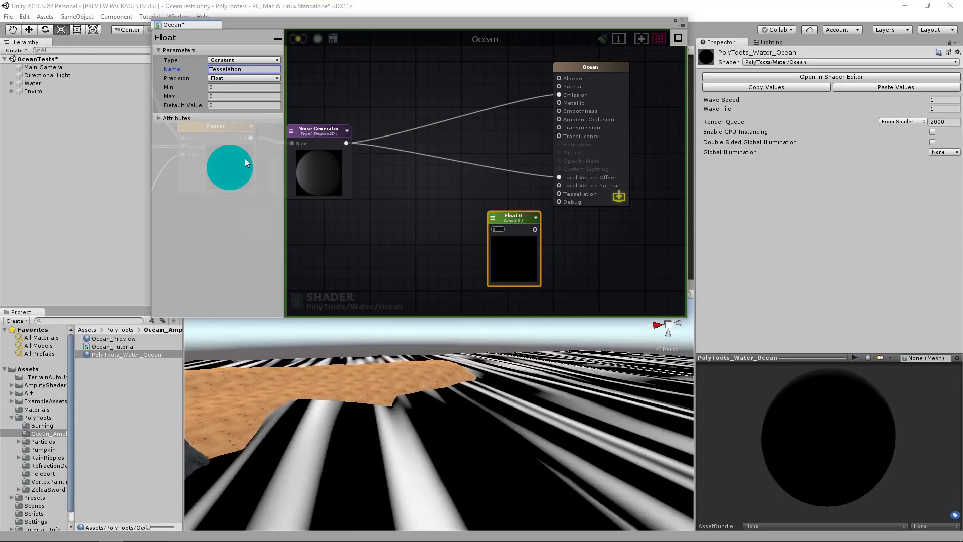
# Connect the Tesselation node to the output node's Tessellation input and set its default value to 8.
pyautogui.moveTo(535, 230); pyautogui.dragTo(559, 193)
pyautogui.moveTo(507, 220); pyautogui.dragTo(491, 220)
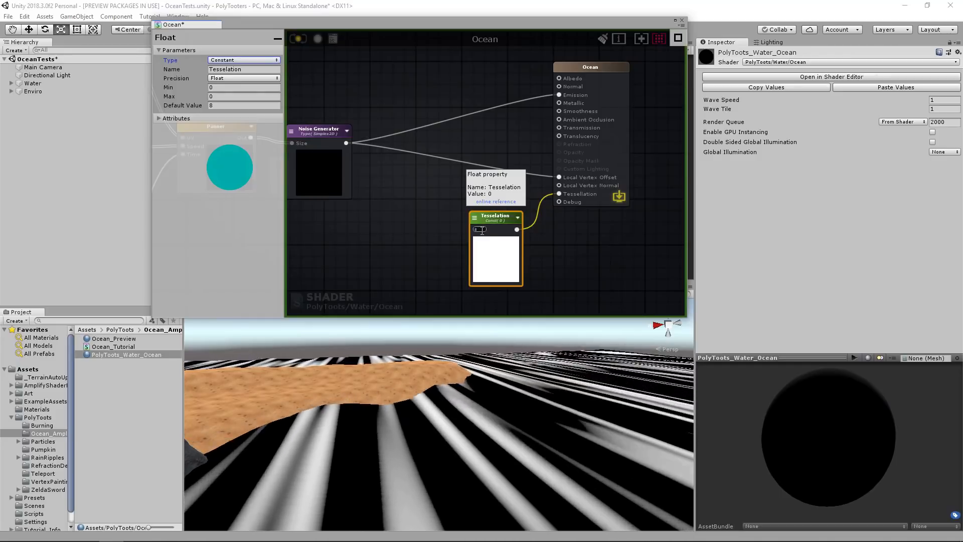
pyautogui.moveTo(407, 165); pyautogui.dragTo(460, 169, button='middle')
pyautogui.click(437, 90)
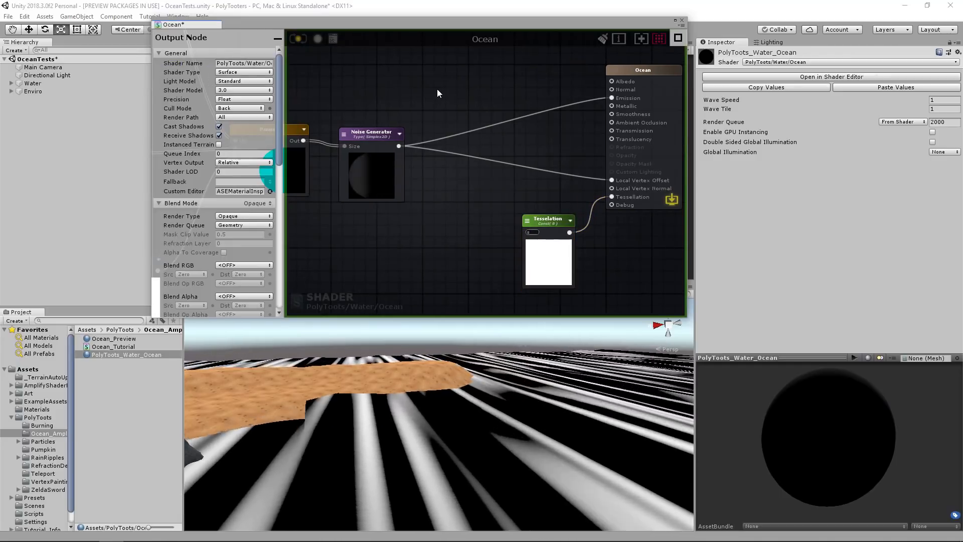
pyautogui.moveTo(544, 219); pyautogui.dragTo(536, 219)
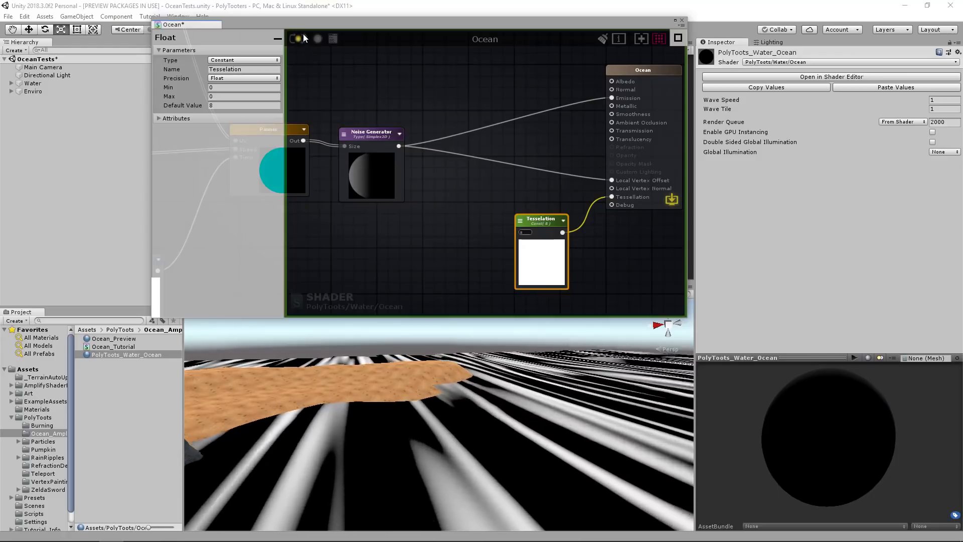
# Set the output node's Shader Model to 4.6 and update the shader.
pyautogui.click(425, 89)
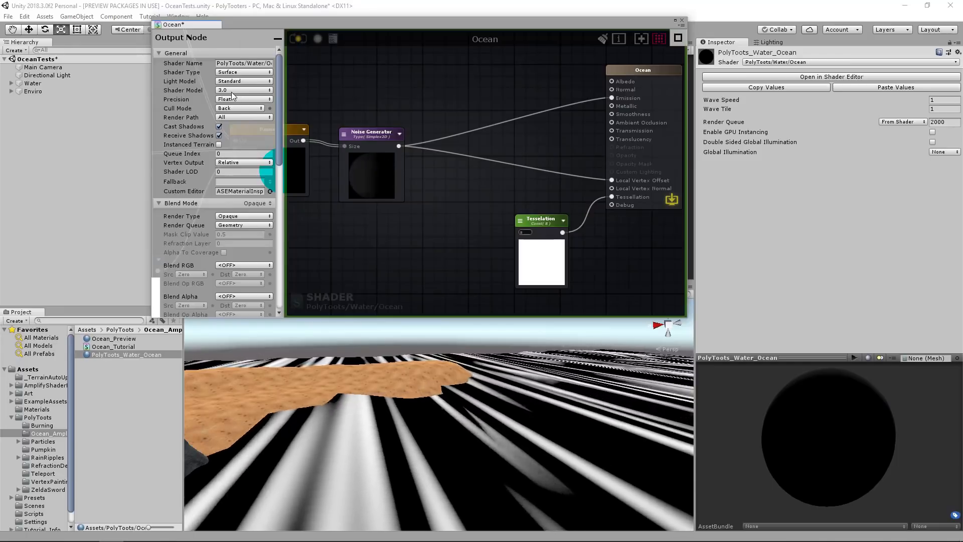
pyautogui.click(235, 92)
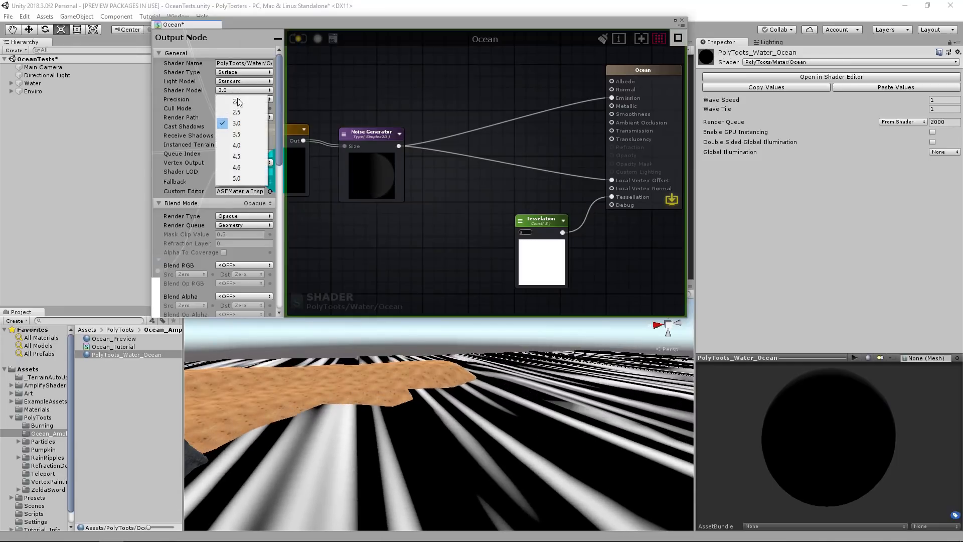
pyautogui.click(243, 167)
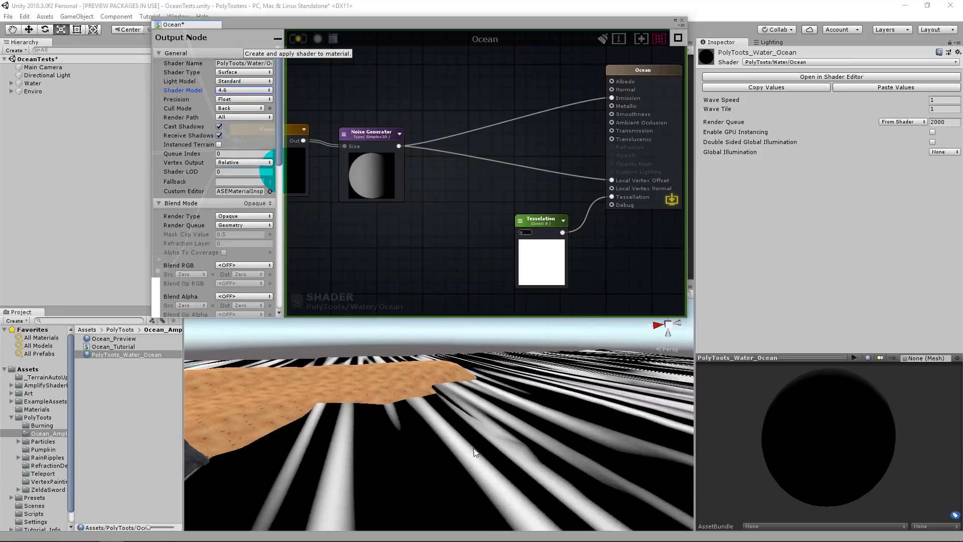
pyautogui.click(298, 39)
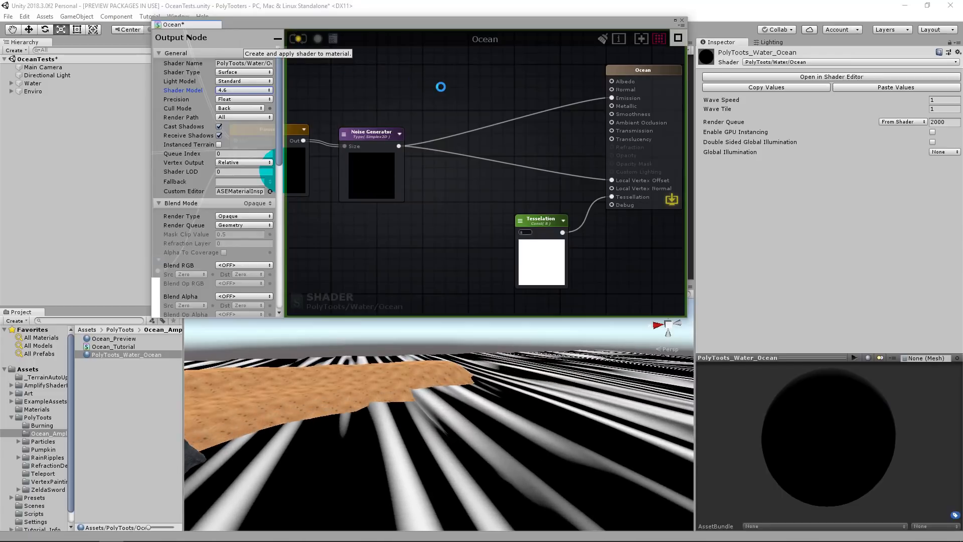
pyautogui.moveTo(523, 393); pyautogui.dragTo(554, 370, button='right')
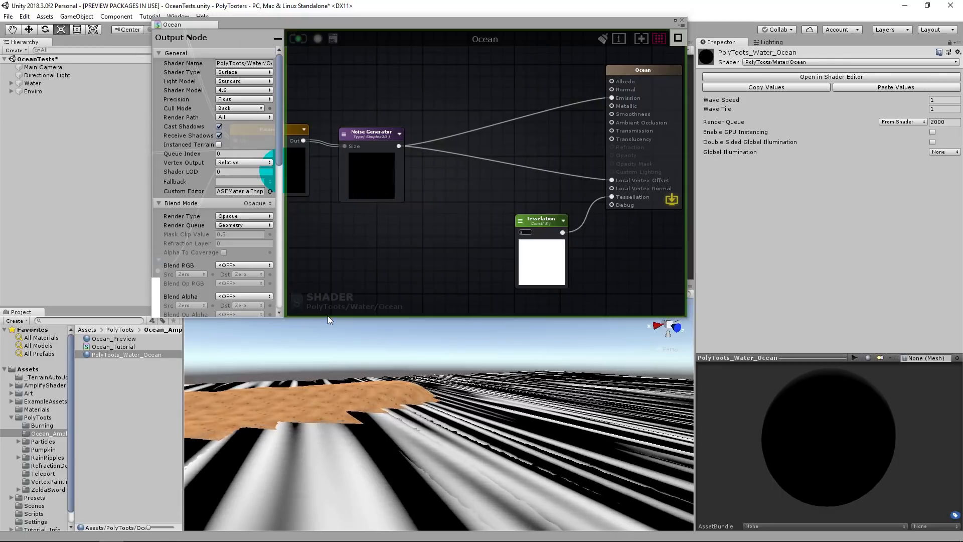
# Shorten the shader editor window, inspect the ocean mesh in Shaded Wireframe, and return the scene view to Shaded.
pyautogui.moveTo(324, 317); pyautogui.dragTo(325, 287)
pyautogui.click(225, 294)
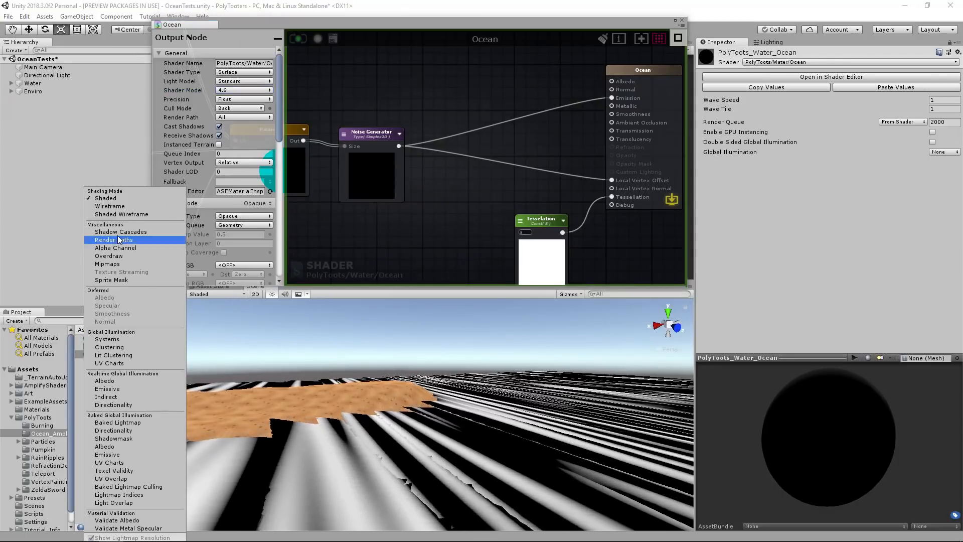
pyautogui.click(121, 214)
pyautogui.moveTo(431, 412)
pyautogui.mouseDown(button='right')
pyautogui.moveTo(409, 456)
pyautogui.moveTo(503, 456)
pyautogui.moveTo(374, 460)
pyautogui.moveTo(389, 400)
pyautogui.moveTo(376, 398)
pyautogui.moveTo(235, 404)
pyautogui.moveTo(441, 419)
pyautogui.moveTo(486, 402)
pyautogui.moveTo(513, 431)
pyautogui.mouseUp(button='right')
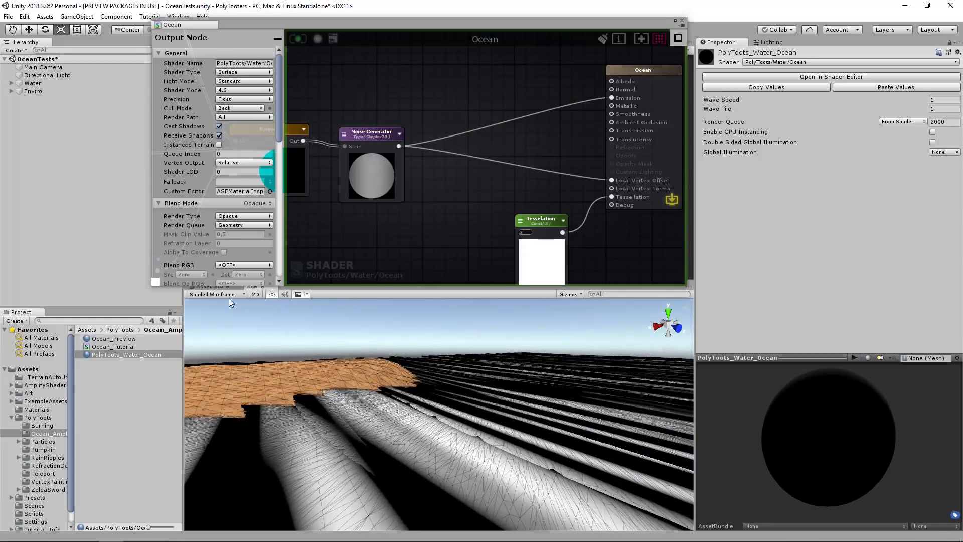
pyautogui.click(216, 294)
pyautogui.click(134, 200)
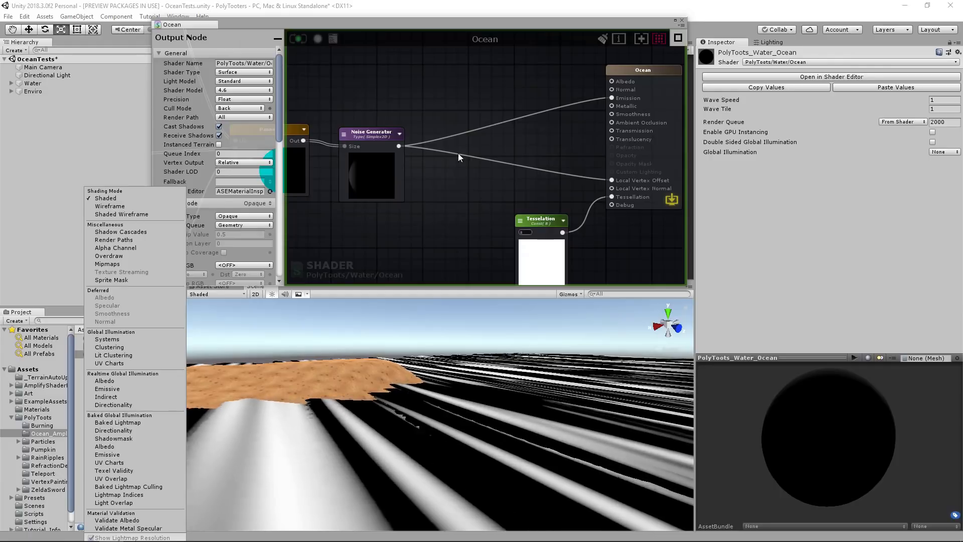
# Add a Vector3 node above the Noise Generator and name it Wave Up.
pyautogui.scroll(-5, 522, 184)
pyautogui.scroll(4, 529, 178)
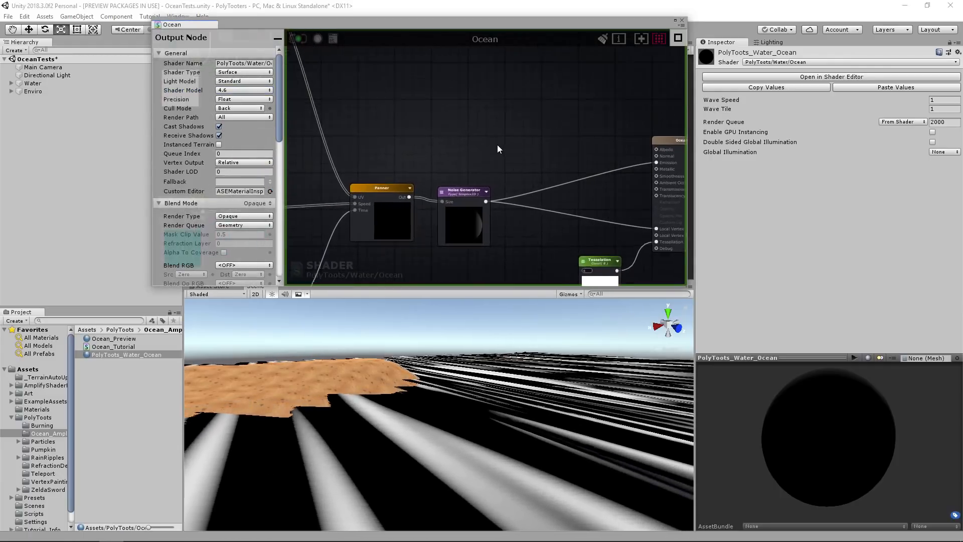
pyautogui.press('3')
pyautogui.click(477, 120)
pyautogui.moveTo(480, 118); pyautogui.dragTo(457, 89)
pyautogui.click(243, 69)
pyautogui.write('Wa')
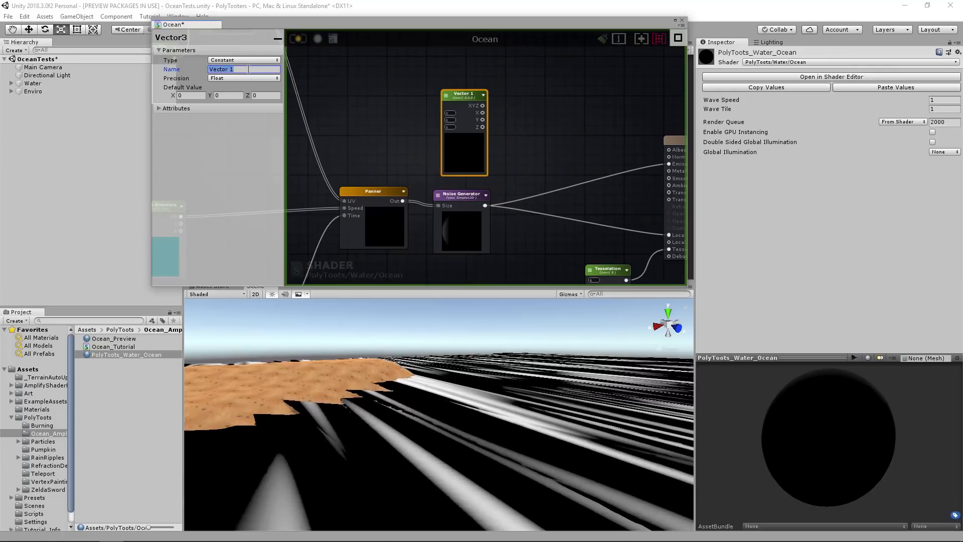
pyautogui.write('ve Up')
pyautogui.moveTo(465, 95); pyautogui.dragTo(458, 90)
# Add a Multiply node with Wave Up's XYZ as input A and the Noise Generator as input B.
pyautogui.scroll(2, 517, 125)
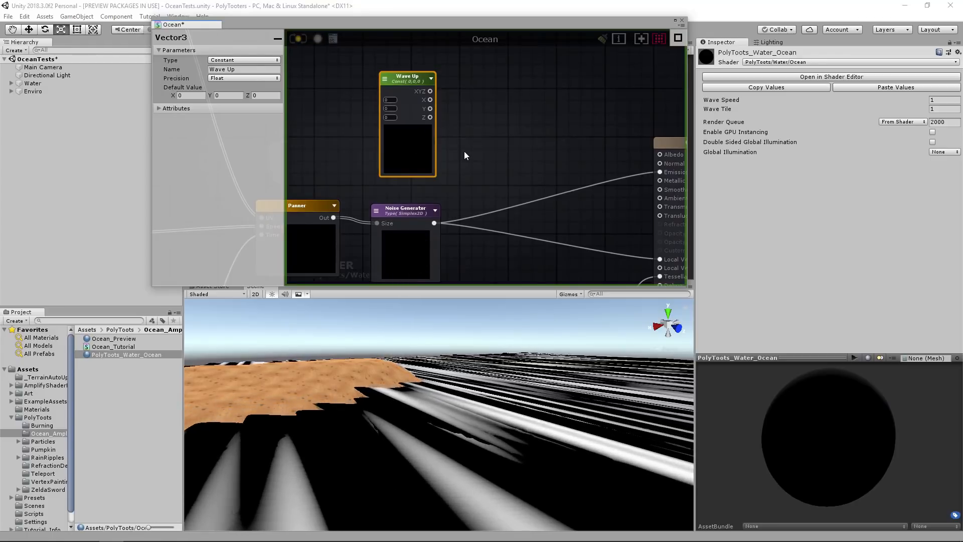
pyautogui.moveTo(531, 165); pyautogui.dragTo(505, 134, button='middle')
pyautogui.click(505, 133)
pyautogui.press('m')
pyautogui.click(507, 133)
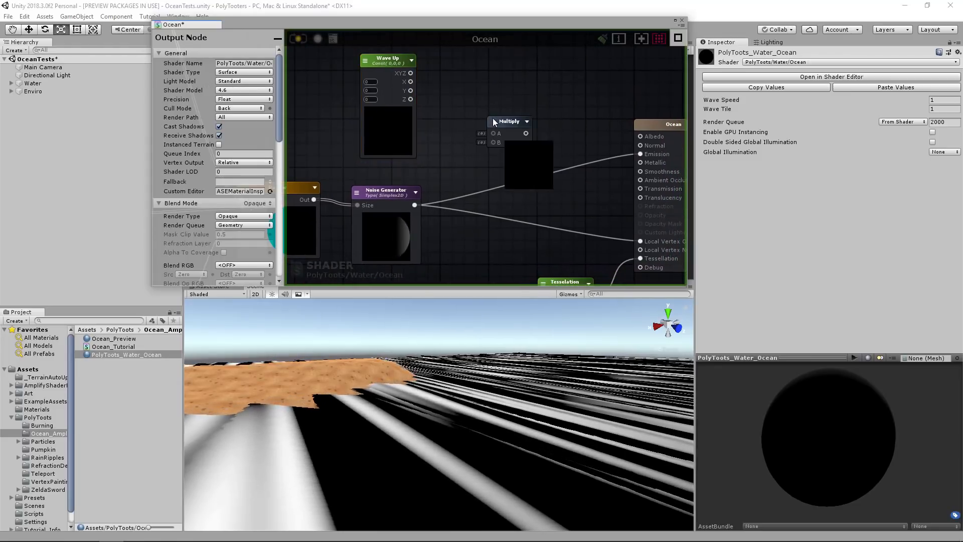
pyautogui.moveTo(490, 117); pyautogui.dragTo(489, 118)
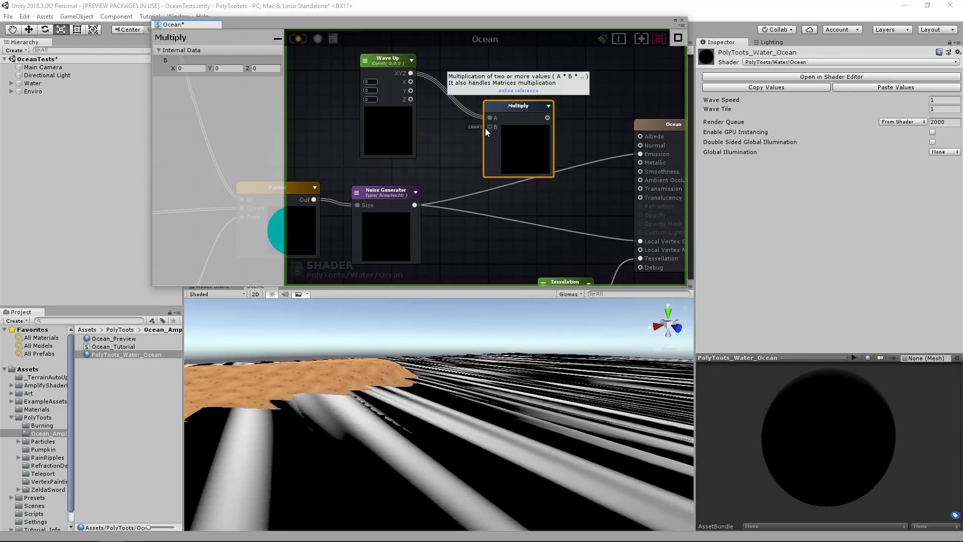
pyautogui.moveTo(416, 205); pyautogui.dragTo(507, 121)
pyautogui.moveTo(493, 169); pyautogui.dragTo(511, 152, button='middle')
# Set the Wave Up node's Y value to 1.
pyautogui.scroll(-2, 511, 153)
pyautogui.click(414, 87)
pyautogui.scroll(2, 414, 88)
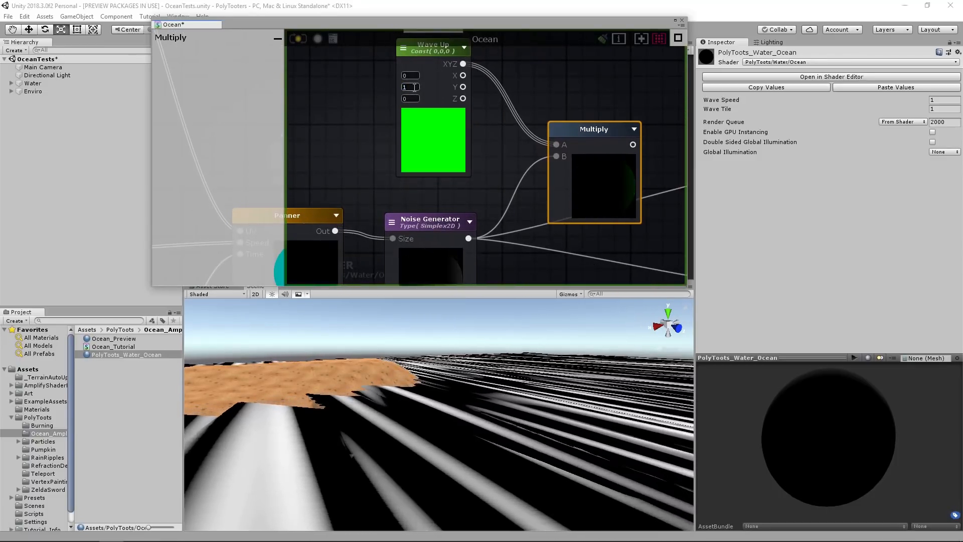
# Connect the Wave Up Multiply's output to Local Vertex Offset, then save the shader to update the waves in the scene.
pyautogui.scroll(-3, 491, 161)
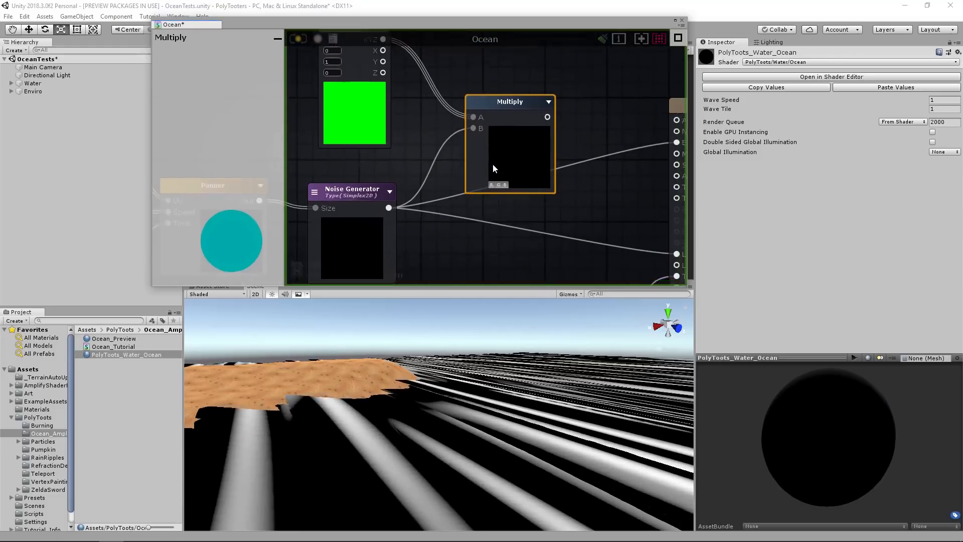
pyautogui.moveTo(502, 119); pyautogui.dragTo(605, 223)
pyautogui.moveTo(476, 103); pyautogui.dragTo(472, 109)
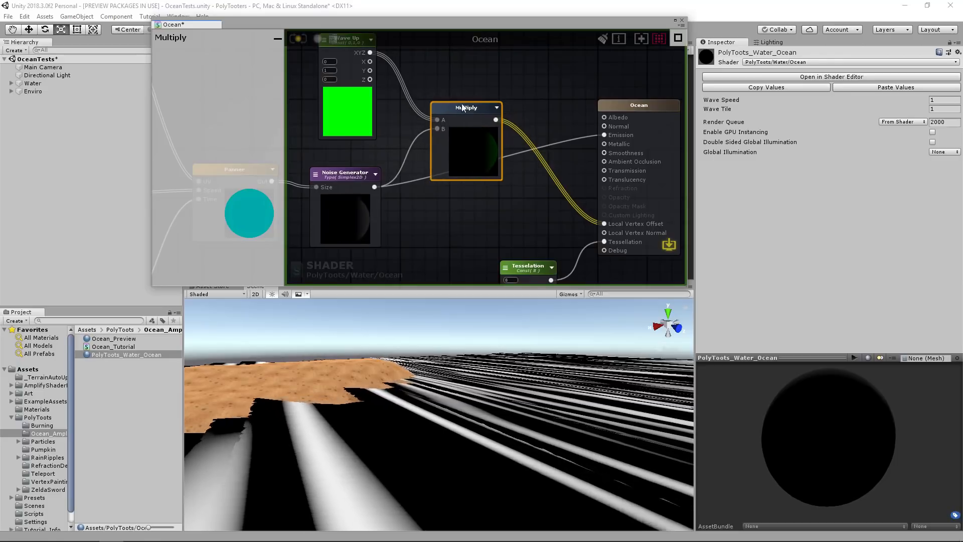
pyautogui.click(299, 39)
pyautogui.moveTo(467, 405); pyautogui.dragTo(482, 437, button='right')
pyautogui.click(453, 230)
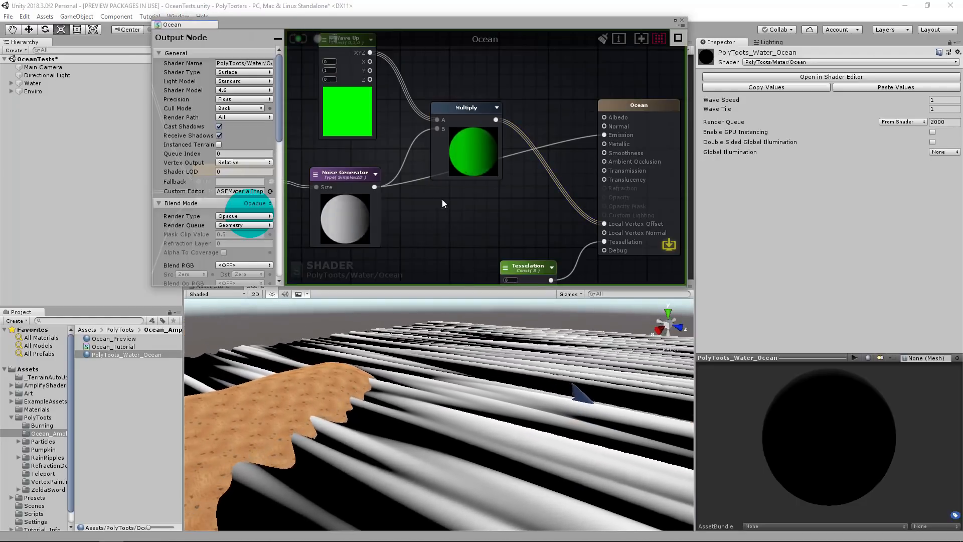
# Look over the node graph, from the Panner and time nodes to the tiling chain that feeds the Panner's UV.
pyautogui.moveTo(442, 200); pyautogui.dragTo(532, 202, button='middle')
pyautogui.scroll(-8, 431, 156)
pyautogui.moveTo(432, 156); pyautogui.dragTo(575, 223, button='middle')
pyautogui.moveTo(564, 256); pyautogui.dragTo(501, 164, button='middle')
pyautogui.scroll(2, 500, 164)
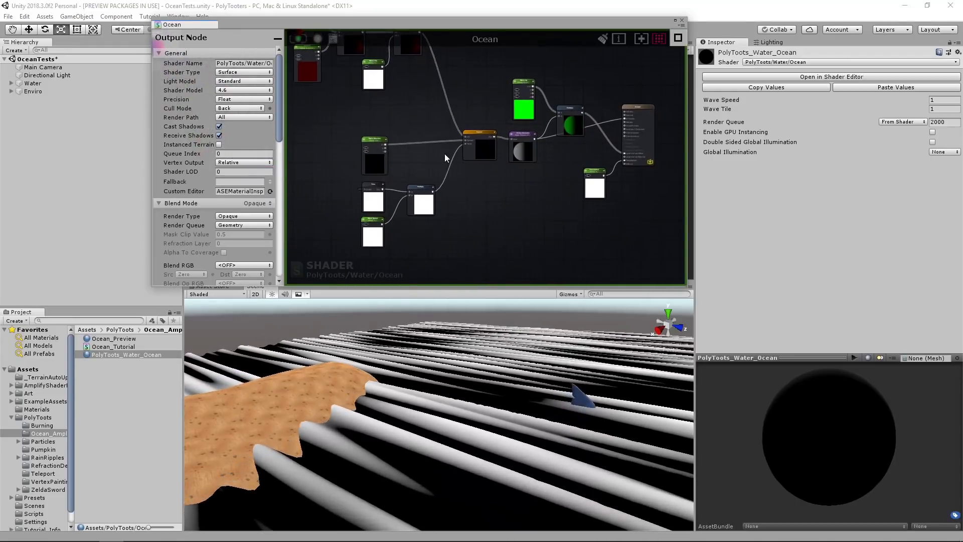
pyautogui.moveTo(445, 152); pyautogui.dragTo(474, 183, button='middle')
pyautogui.moveTo(447, 78); pyautogui.dragTo(493, 123)
pyautogui.click(431, 156)
pyautogui.moveTo(480, 133); pyautogui.dragTo(508, 179, button='middle')
pyautogui.scroll(8, 507, 178)
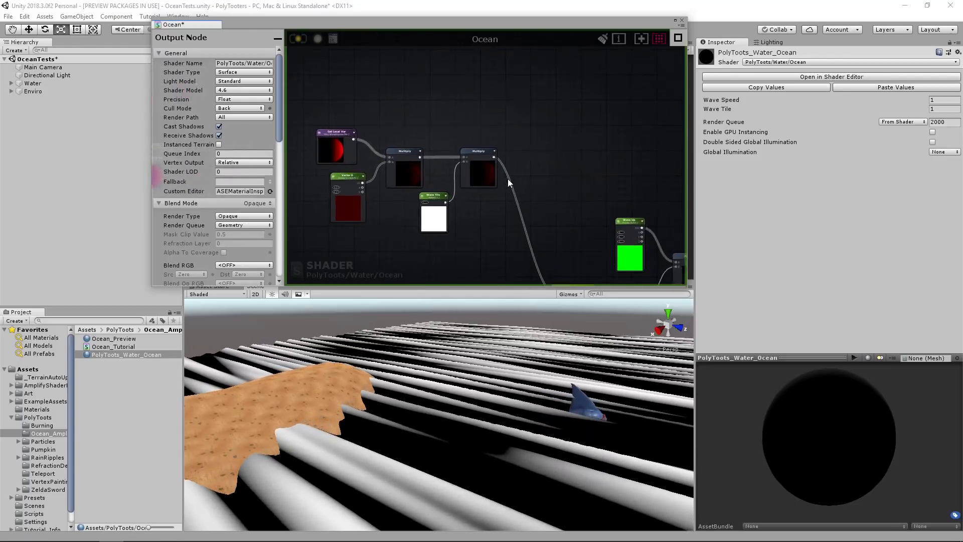
# Trace the Get Local Var node's WorldSpaceTile reference to its source, and inspect the Vector 0 and Wave Tile nodes.
pyautogui.moveTo(427, 176); pyautogui.dragTo(548, 167, button='middle')
pyautogui.scroll(-3, 548, 167)
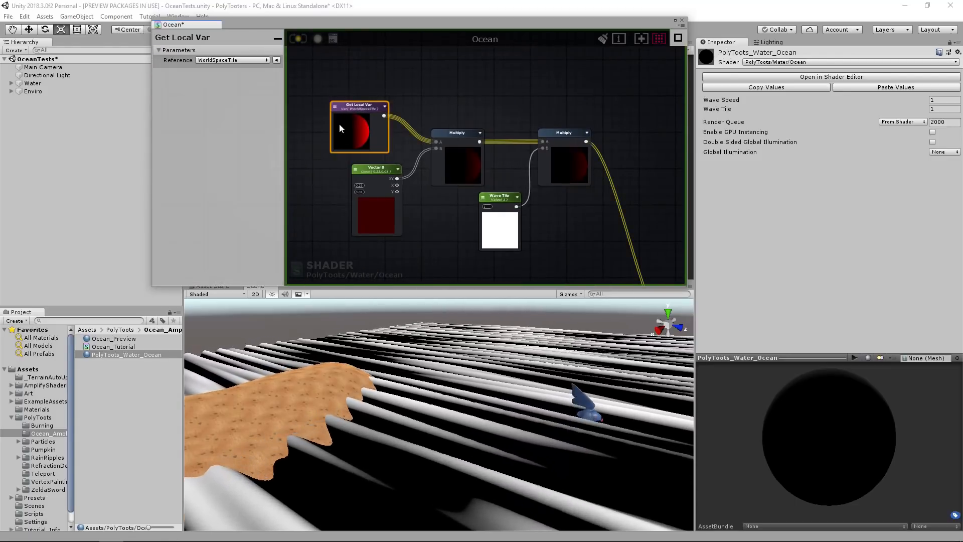
pyautogui.doubleClick(339, 123)
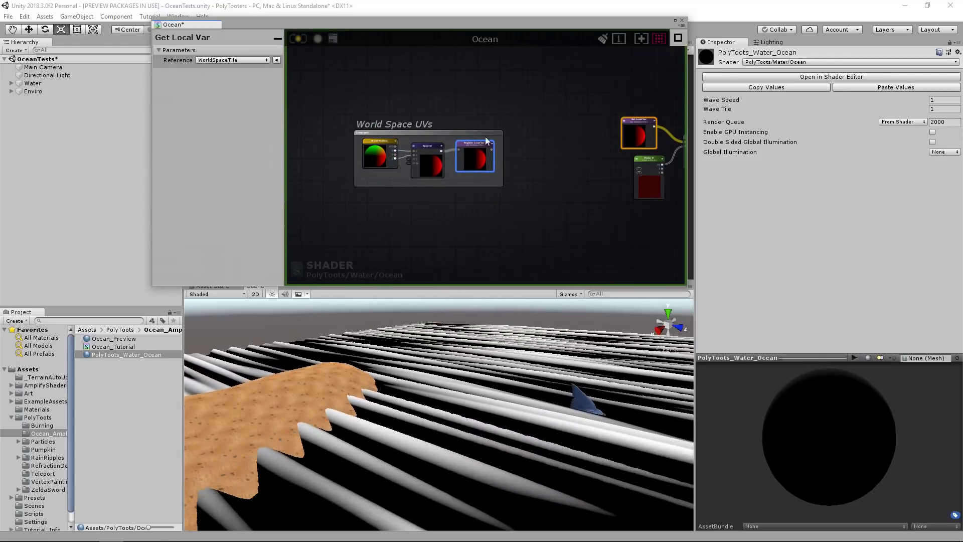
pyautogui.moveTo(644, 138); pyautogui.dragTo(449, 150, button='middle')
pyautogui.moveTo(441, 138); pyautogui.dragTo(442, 132)
pyautogui.moveTo(528, 167); pyautogui.dragTo(456, 156, button='middle')
pyautogui.scroll(2, 512, 188)
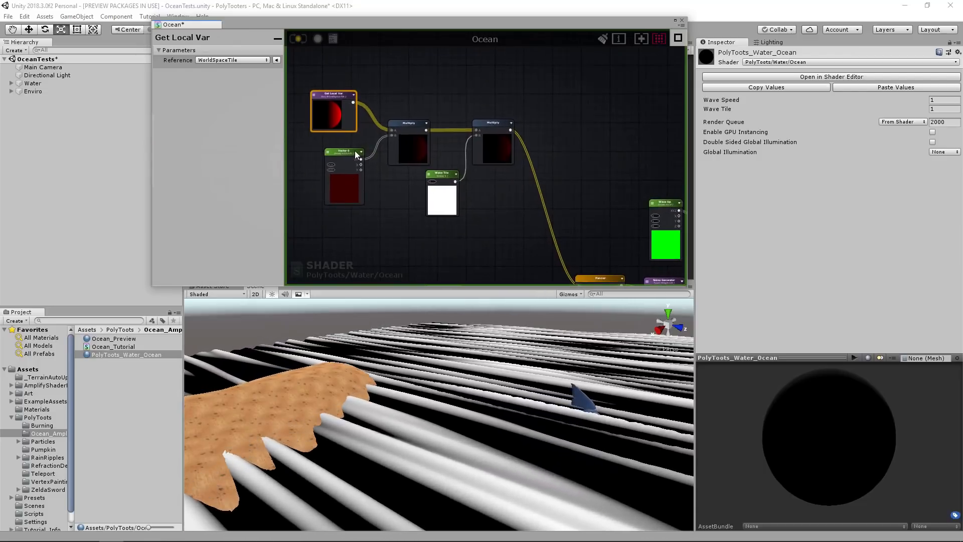
pyautogui.click(350, 151)
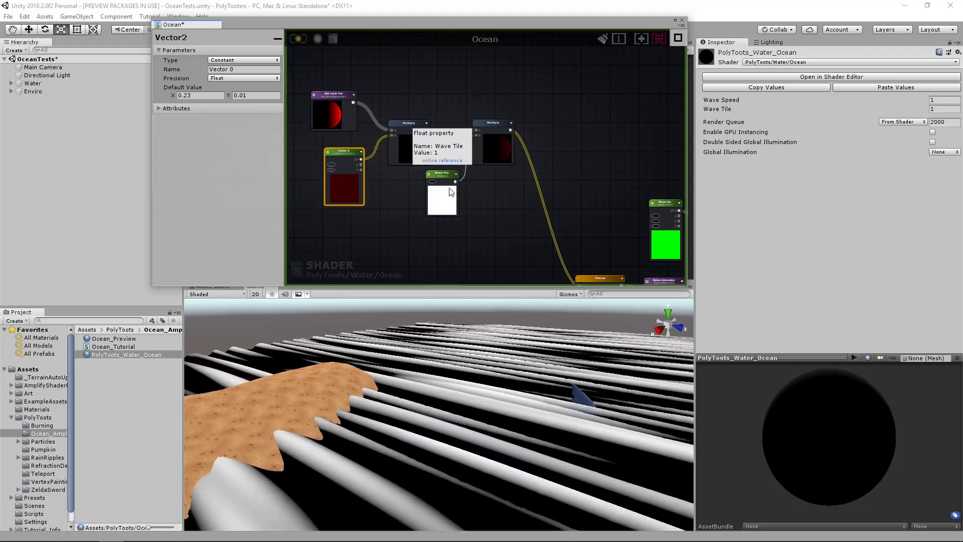
pyautogui.click(441, 174)
pyautogui.scroll(3, 437, 178)
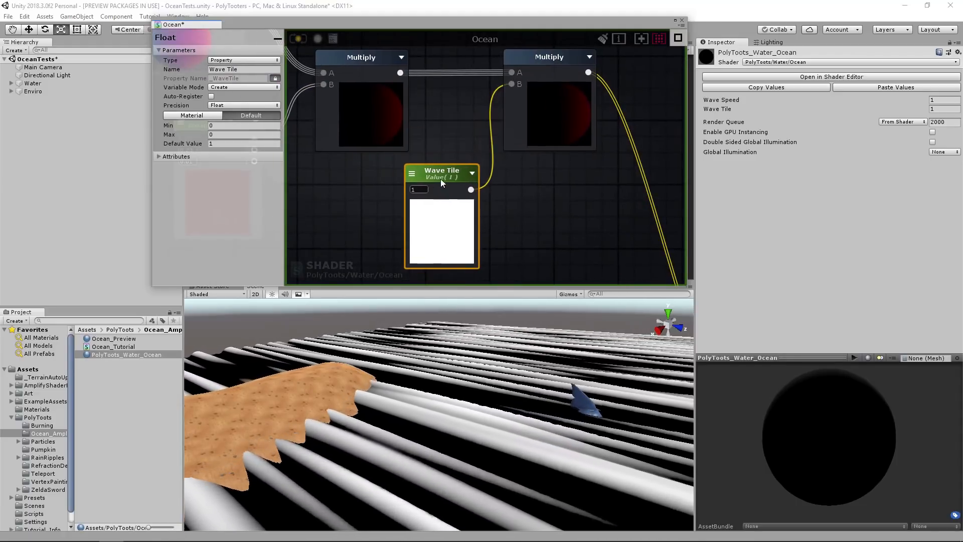
# Add a Register Local Var node fed by the Wave Tile Multiply and name its variable WaveTileUV.
pyautogui.scroll(-3, 466, 176)
pyautogui.click(563, 146)
pyautogui.scroll(3, 560, 151)
pyautogui.press('r')
pyautogui.click(521, 136)
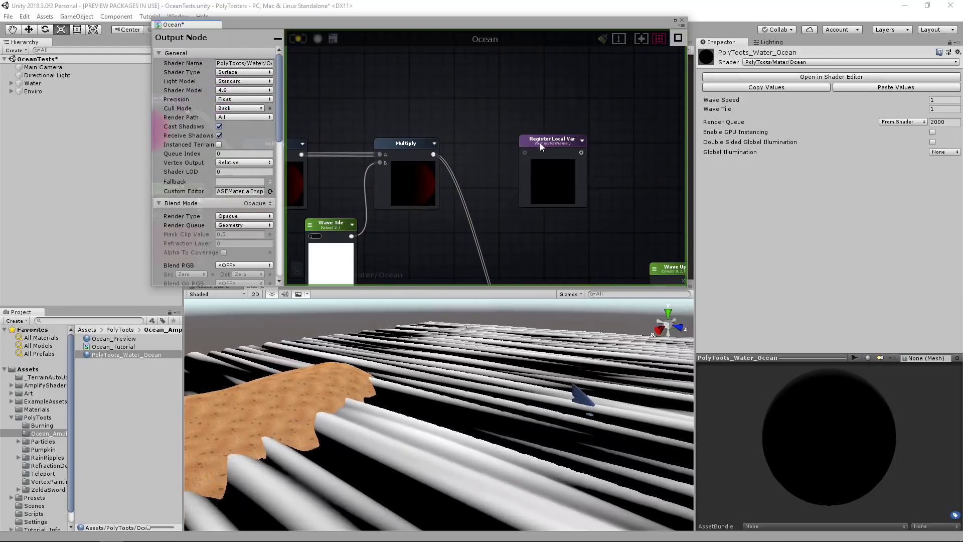
pyautogui.moveTo(535, 144); pyautogui.dragTo(516, 147)
pyautogui.moveTo(433, 154); pyautogui.dragTo(507, 154)
pyautogui.click(263, 60)
pyautogui.write('WaveTileUV')
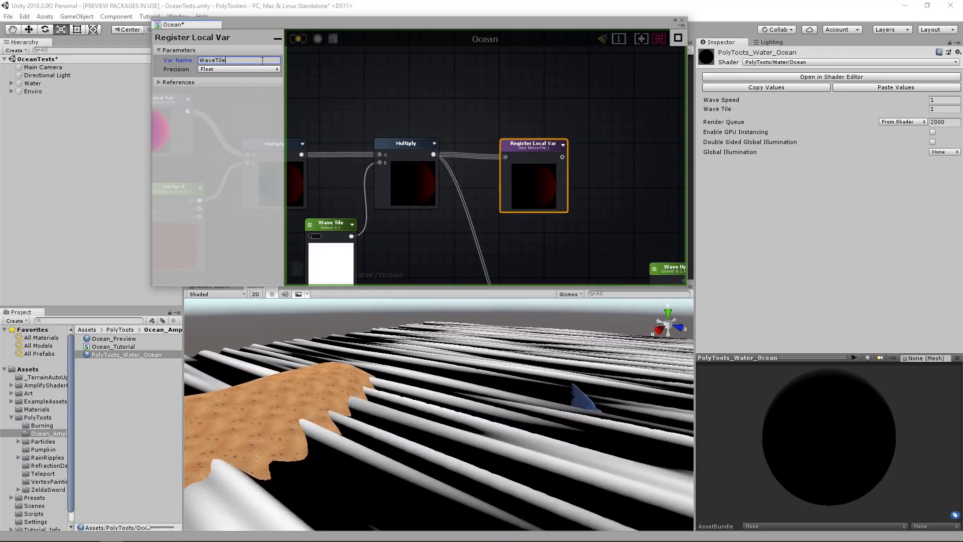
pyautogui.click(601, 174)
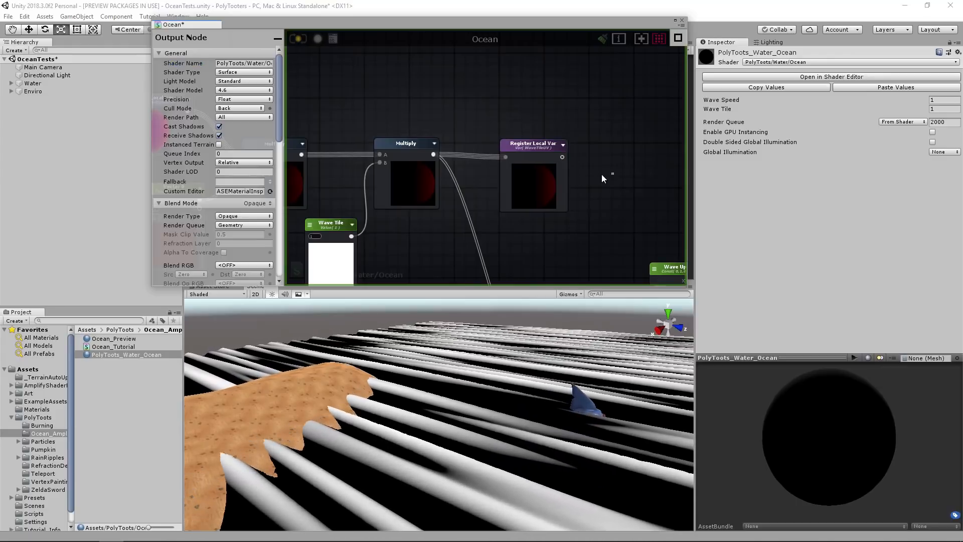
# Add a Get Local Var node referencing WaveTileUV beside the Panner and connect it to the Panner's UV input.
pyautogui.moveTo(532, 265); pyautogui.dragTo(480, 154, button='middle')
pyautogui.scroll(-2, 481, 153)
pyautogui.moveTo(422, 223); pyautogui.dragTo(441, 165, button='middle')
pyautogui.press('g')
pyautogui.click(409, 152)
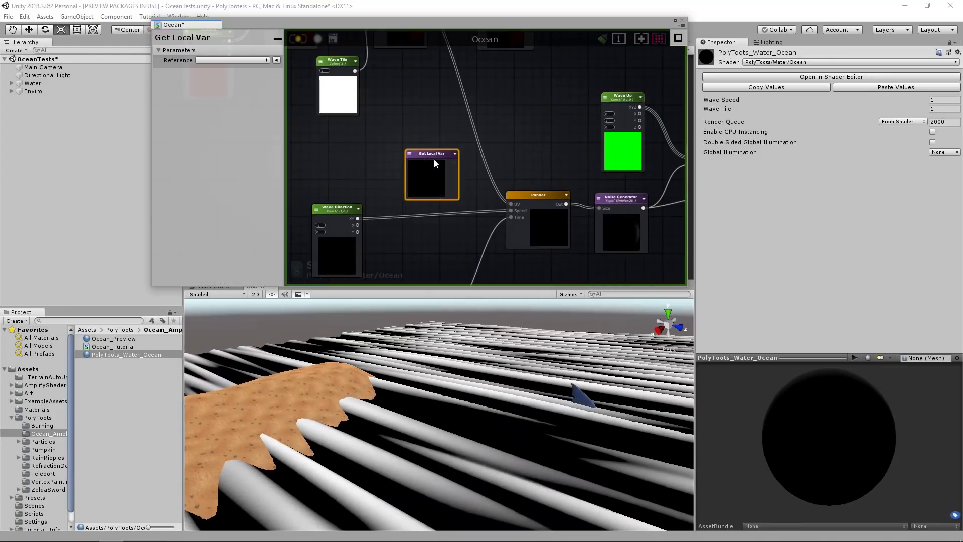
pyautogui.click(409, 154)
pyautogui.click(438, 174)
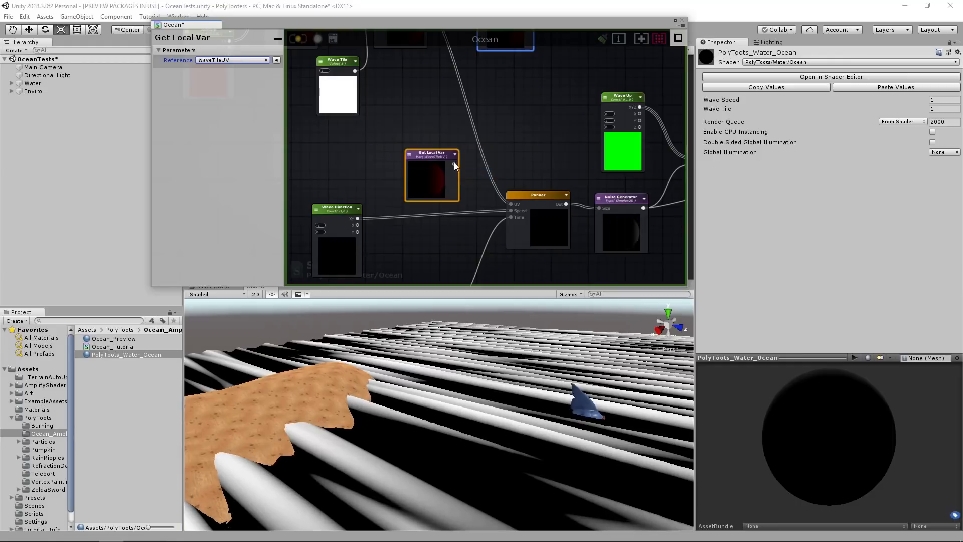
pyautogui.moveTo(435, 154); pyautogui.dragTo(446, 158)
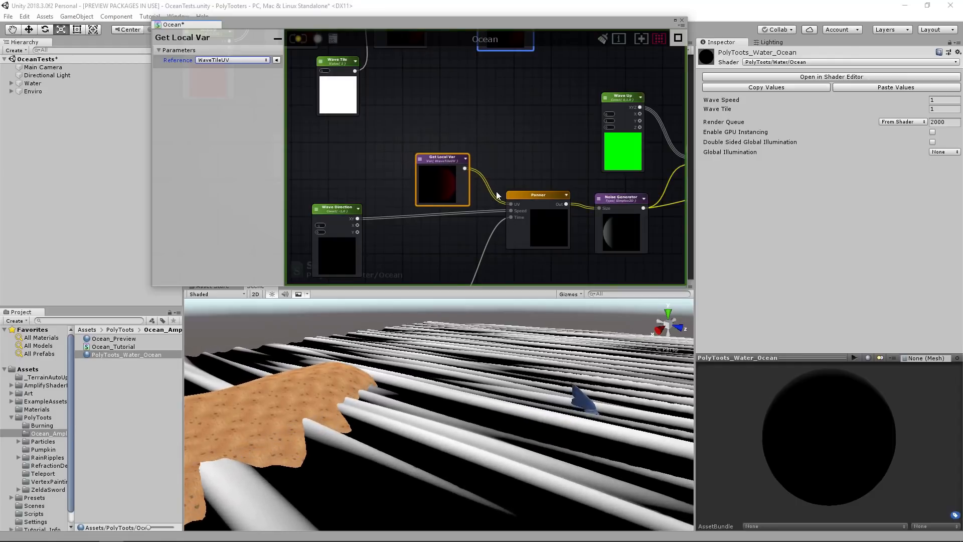
# Move the whole WaveTileUV node chain up and slightly left, clear of the Panner nodes.
pyautogui.scroll(-2, 496, 191)
pyautogui.moveTo(494, 164); pyautogui.dragTo(522, 203, button='middle')
pyautogui.scroll(-1, 523, 203)
pyautogui.moveTo(469, 154); pyautogui.dragTo(503, 167, button='middle')
pyautogui.moveTo(365, 86); pyautogui.dragTo(560, 151)
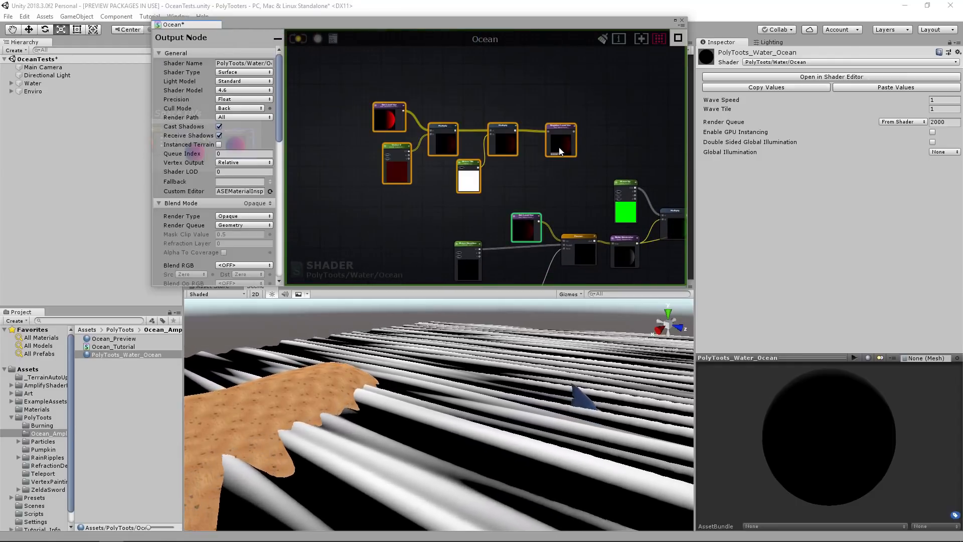
pyautogui.moveTo(557, 89); pyautogui.dragTo(537, 94)
pyautogui.click(596, 139)
# Duplicate the Panner and place the copy below the original.
pyautogui.moveTo(595, 137); pyautogui.dragTo(457, 99, button='middle')
pyautogui.moveTo(487, 168); pyautogui.dragTo(509, 140, button='middle')
pyautogui.scroll(5, 507, 179)
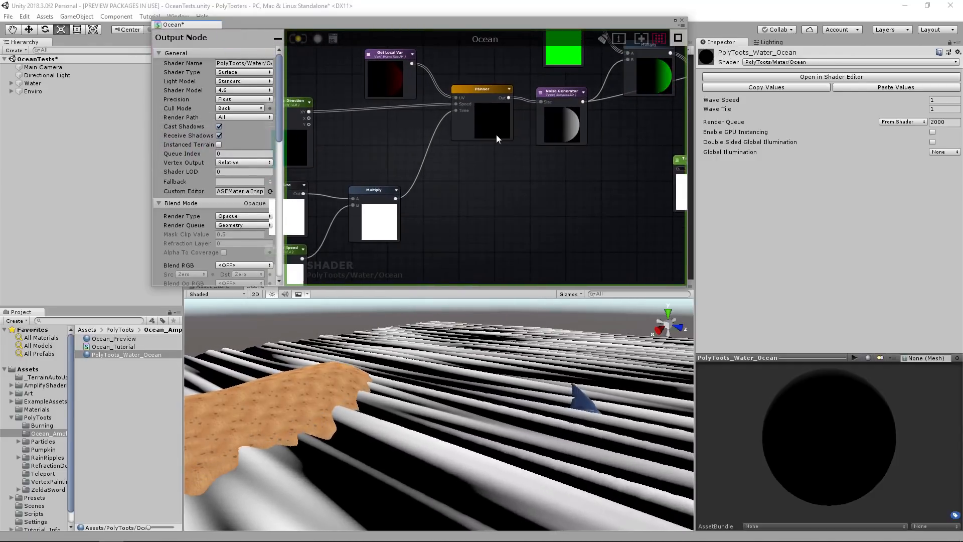
pyautogui.click(495, 133)
pyautogui.hotkey('ctrl', 'd')
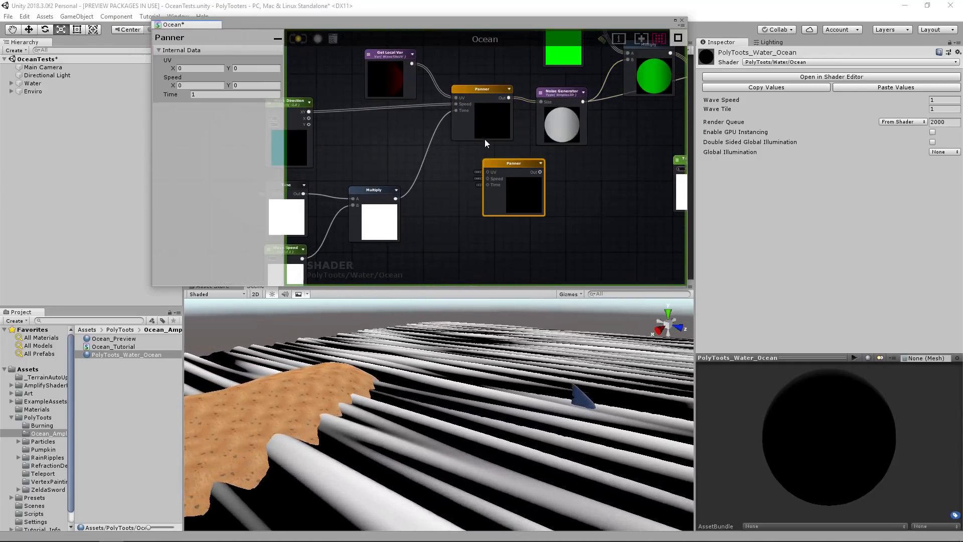
pyautogui.moveTo(517, 162); pyautogui.dragTo(490, 183)
# Duplicate the Noise Generator, place the copy beside the second Panner, and connect that Panner's output to its Size input.
pyautogui.click(553, 119)
pyautogui.hotkey('ctrl', 'd')
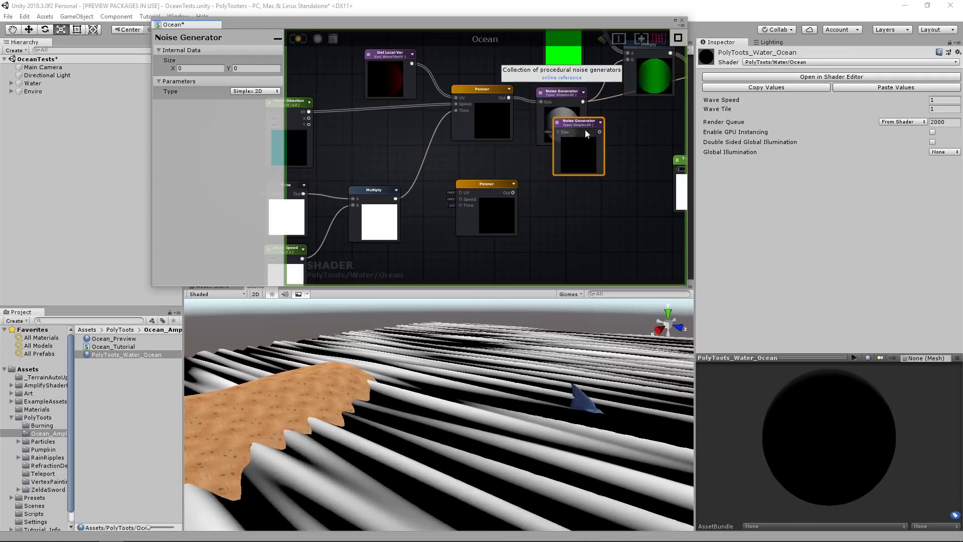
pyautogui.moveTo(585, 130); pyautogui.dragTo(583, 171)
pyautogui.moveTo(513, 193); pyautogui.dragTo(570, 177)
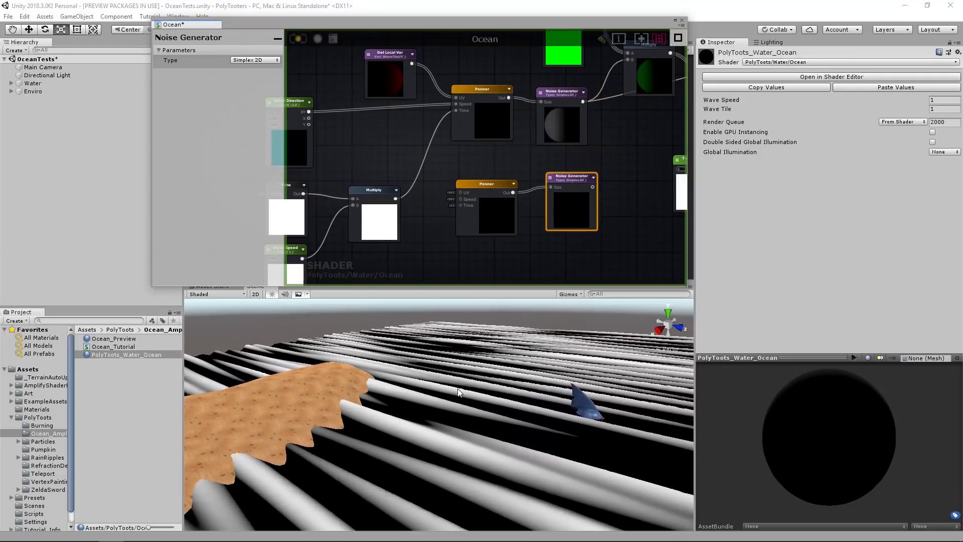
# View the waves from higher up in the scene, and line up the duplicated Panner and Noise Generator below the originals.
pyautogui.moveTo(462, 366); pyautogui.dragTo(502, 373, button='right')
pyautogui.press('s')
pyautogui.press('w')
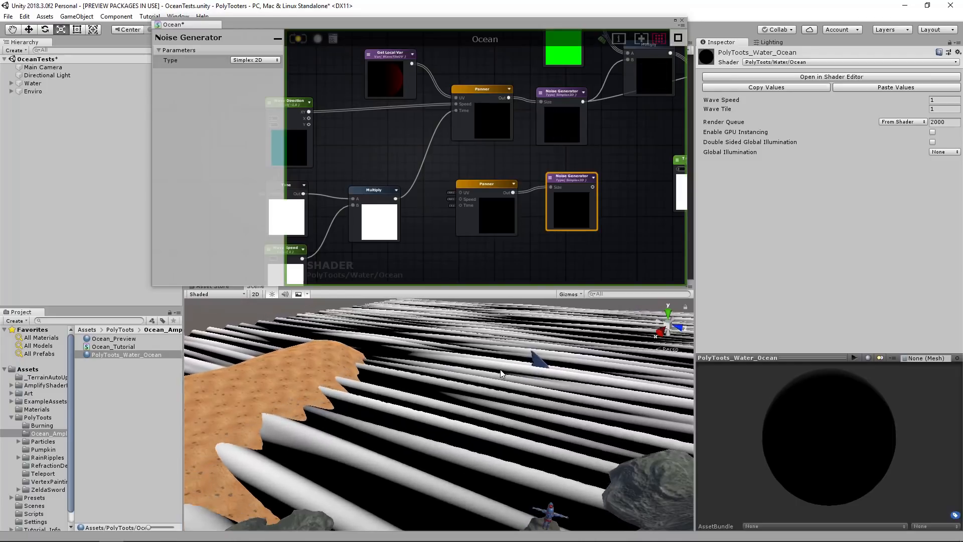
pyautogui.moveTo(542, 210); pyautogui.dragTo(497, 192, button='middle')
pyautogui.moveTo(546, 245); pyautogui.dragTo(454, 184)
pyautogui.moveTo(454, 183); pyautogui.dragTo(467, 191)
pyautogui.click(492, 172)
pyautogui.moveTo(481, 190); pyautogui.dragTo(516, 158, button='middle')
pyautogui.click(514, 162)
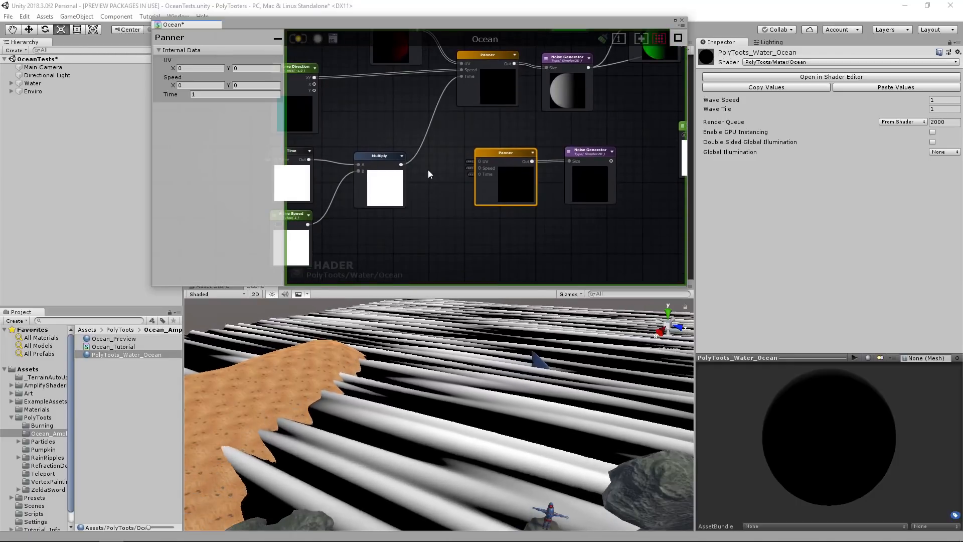
pyautogui.moveTo(508, 150); pyautogui.dragTo(499, 149)
pyautogui.moveTo(450, 144); pyautogui.dragTo(473, 178, button='middle')
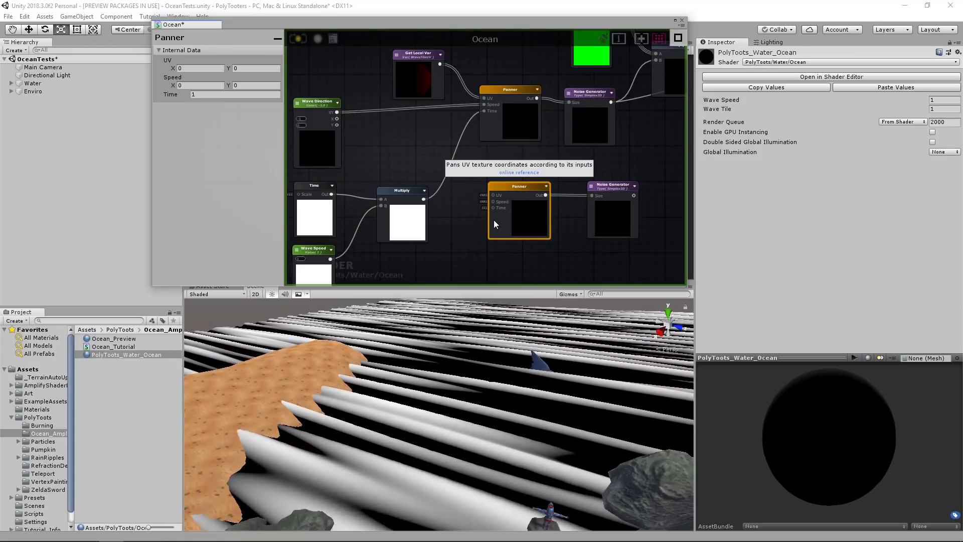
# Connect the output of the Time and Wave Speed Multiply to the second Panner's Time input.
pyautogui.moveTo(556, 222); pyautogui.dragTo(559, 189, button='middle')
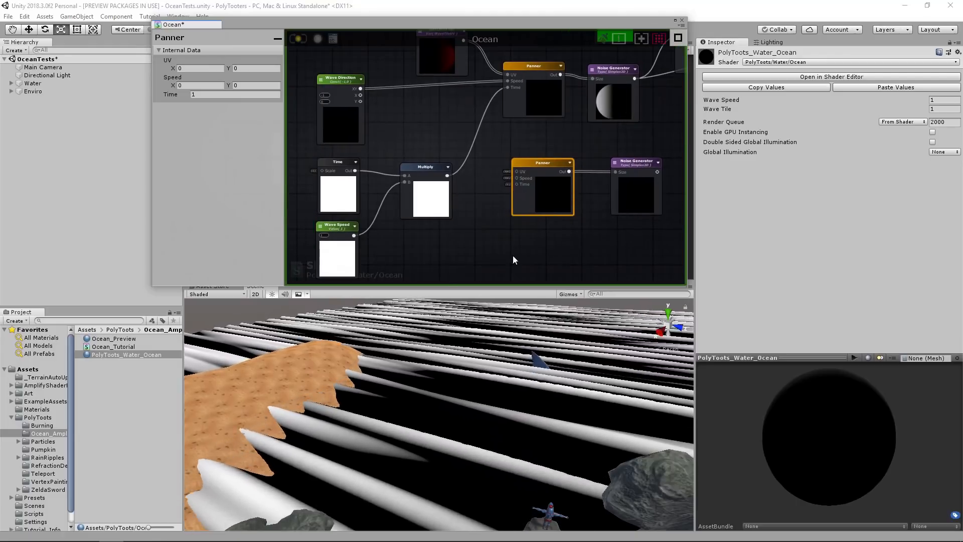
pyautogui.moveTo(480, 119); pyautogui.dragTo(445, 125, button='middle')
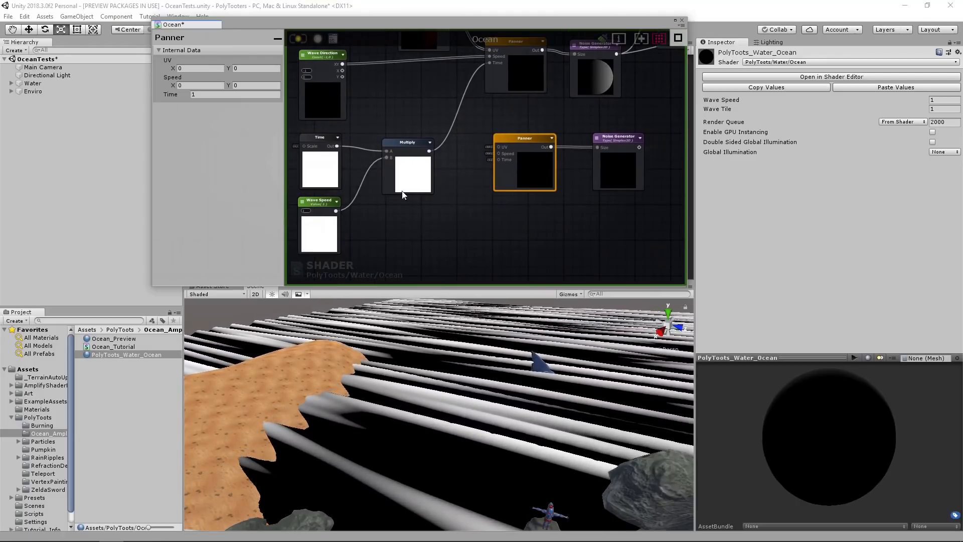
pyautogui.moveTo(429, 151); pyautogui.dragTo(499, 159)
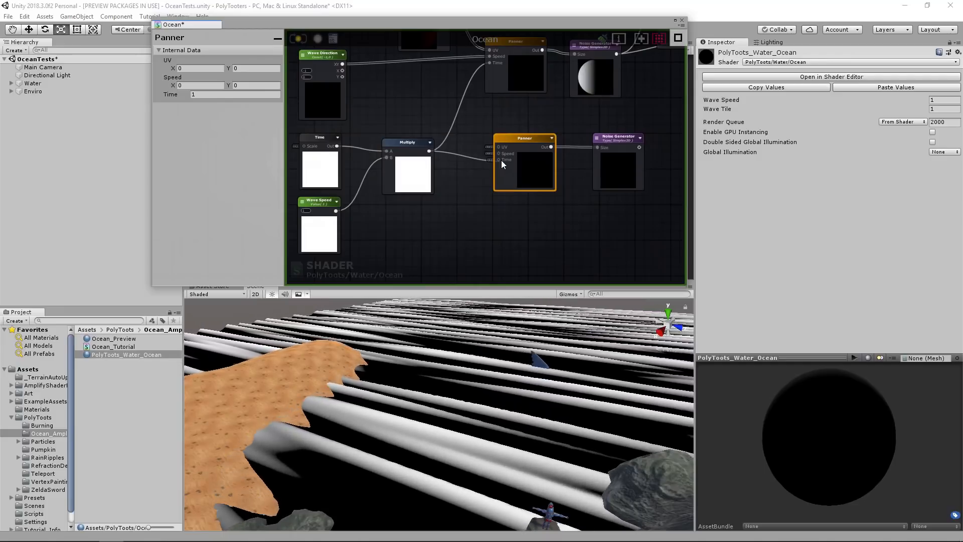
# Move the WaveTileUV Get Local Var above Wave Direction, and connect Wave Direction's XY to the second Panner's Speed.
pyautogui.moveTo(451, 125); pyautogui.dragTo(458, 193, button='middle')
pyautogui.moveTo(430, 128); pyautogui.dragTo(343, 114)
pyautogui.moveTo(397, 162); pyautogui.dragTo(395, 138, button='middle')
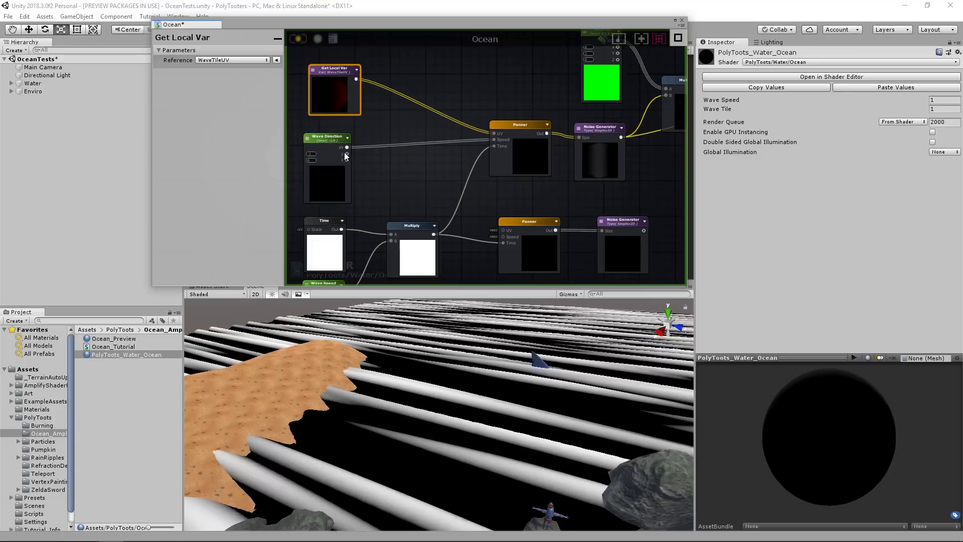
pyautogui.moveTo(504, 238); pyautogui.dragTo(504, 236)
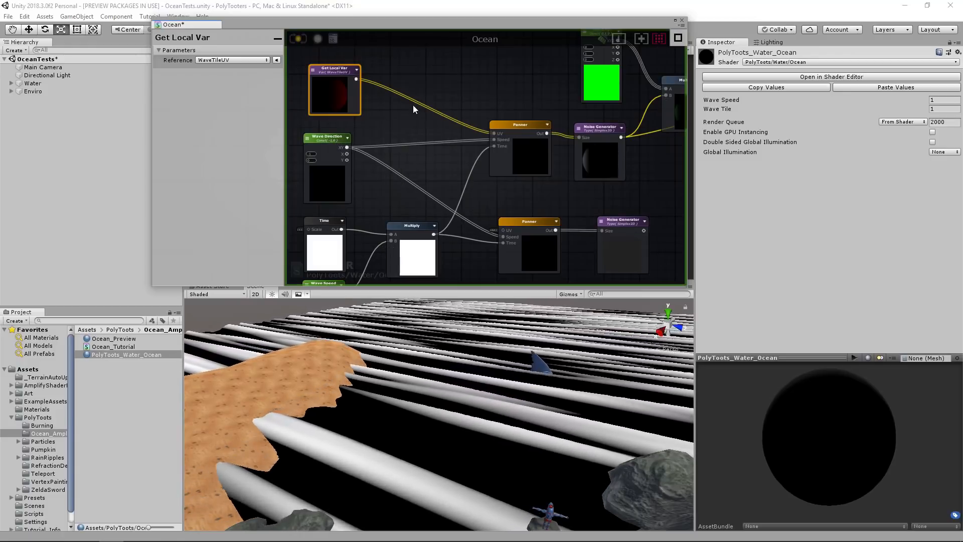
# Insert a Multiply node between the WaveTileUV variable and the first Panner's UV, with B set to X 0.1 and Y 0.1.
pyautogui.click(408, 117)
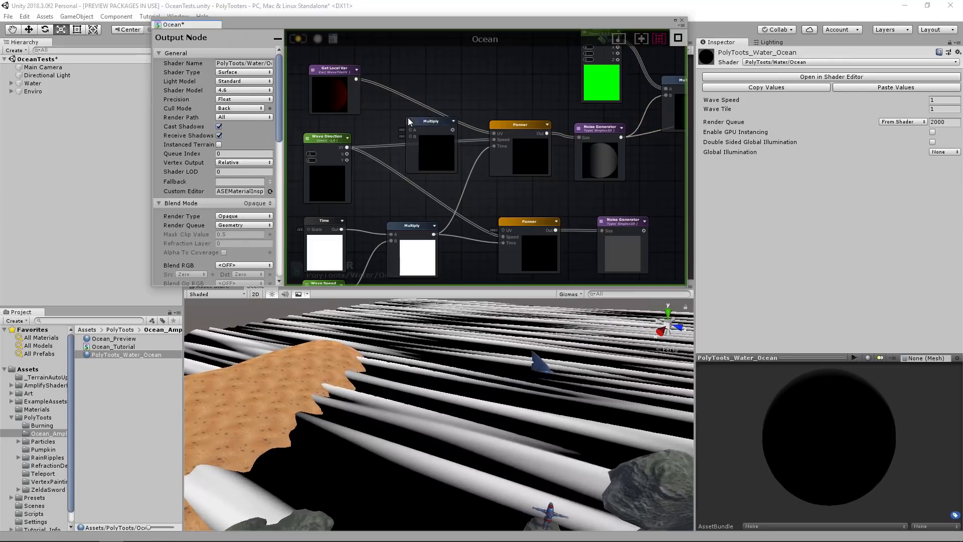
pyautogui.moveTo(423, 122); pyautogui.dragTo(424, 96)
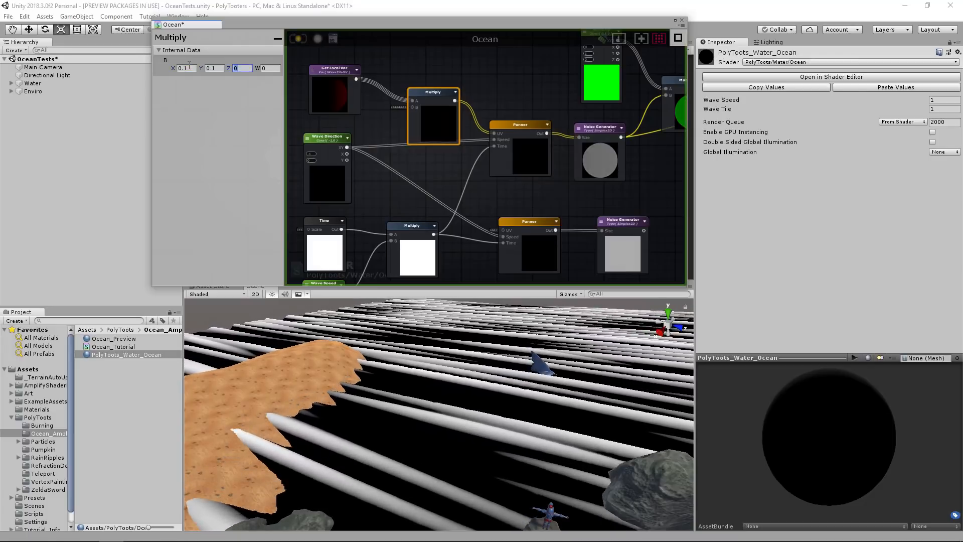
pyautogui.moveTo(470, 170); pyautogui.dragTo(446, 156, button='middle')
pyautogui.moveTo(404, 105); pyautogui.dragTo(394, 104)
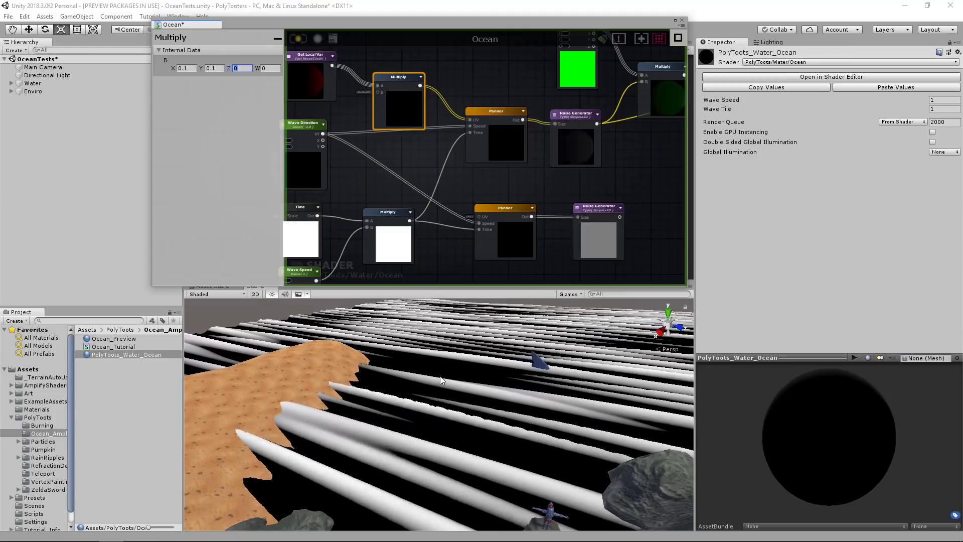
# Connect the WaveTileUV Multiply's output to the second Panner's UV, and move the second Noise Generator closer to its Panner.
pyautogui.moveTo(419, 84); pyautogui.dragTo(479, 217)
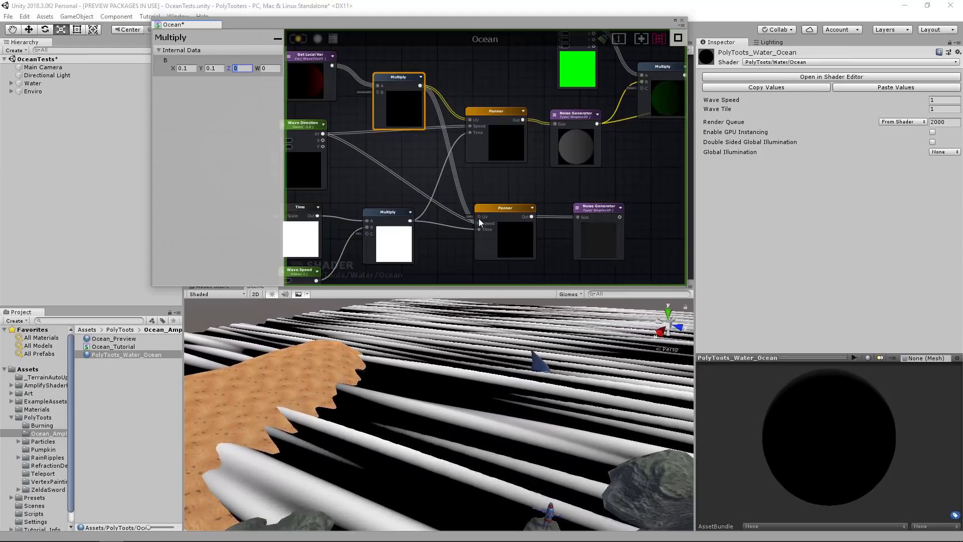
pyautogui.moveTo(606, 209); pyautogui.dragTo(484, 217, button='middle')
pyautogui.moveTo(474, 218); pyautogui.dragTo(463, 217)
# Create an Add node beside the Noise Generators and connect both of their outputs to its A and B inputs.
pyautogui.scroll(-5, 531, 202)
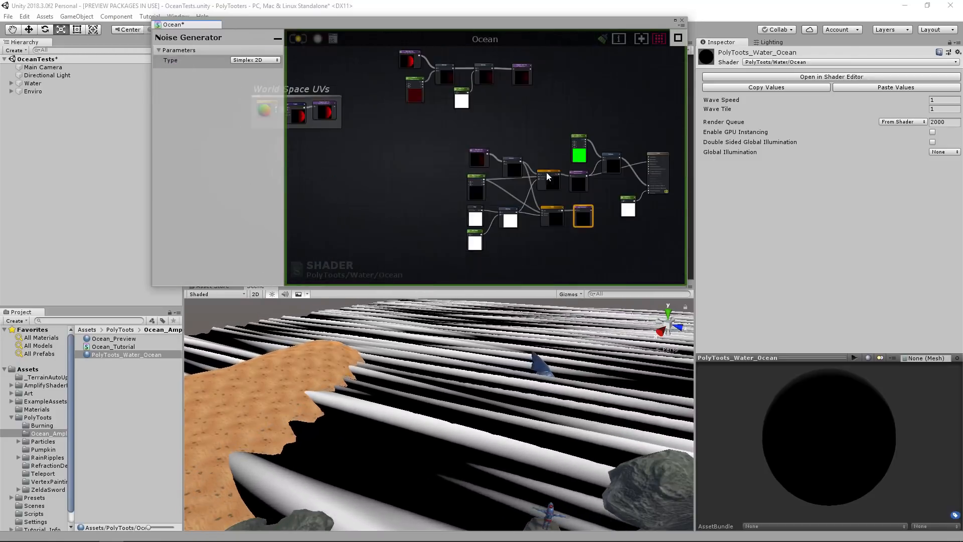
pyautogui.moveTo(446, 131); pyautogui.dragTo(606, 261)
pyautogui.scroll(5, 564, 213)
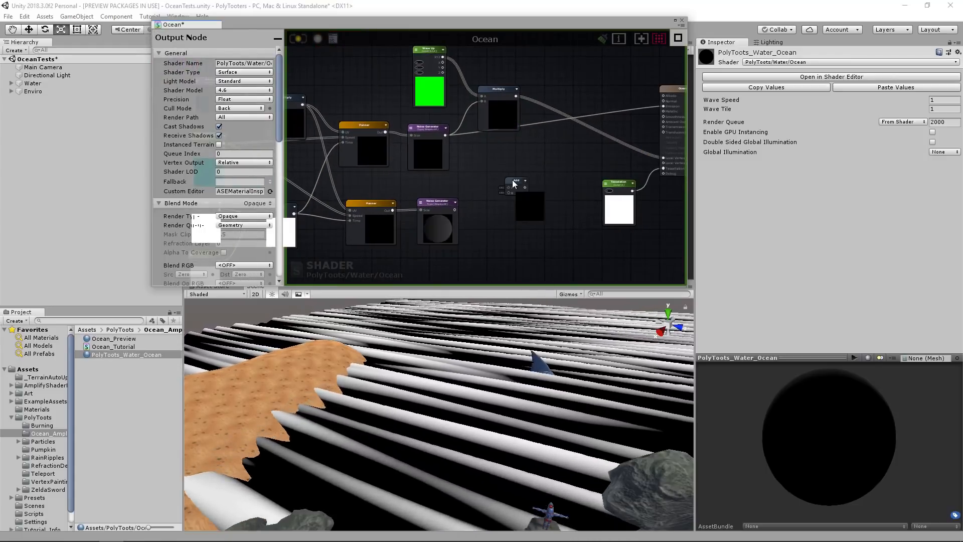
pyautogui.click(510, 168)
pyautogui.moveTo(445, 136); pyautogui.dragTo(500, 174)
pyautogui.moveTo(455, 210); pyautogui.dragTo(499, 178)
# Connect the Add node's output to the Emission input of the Ocean output node, replacing the single noise connection.
pyautogui.moveTo(433, 55); pyautogui.dragTo(438, 110, button='middle')
pyautogui.scroll(5, 438, 111)
pyautogui.moveTo(428, 108); pyautogui.dragTo(426, 103)
pyautogui.moveTo(557, 253); pyautogui.dragTo(461, 183, button='middle')
pyautogui.scroll(-4, 497, 174)
pyautogui.scroll(1, 461, 184)
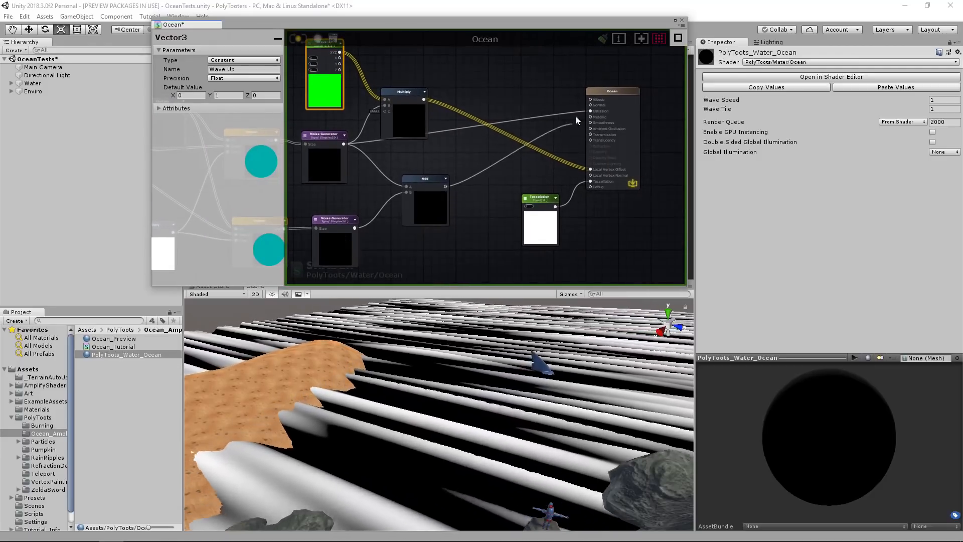
pyautogui.moveTo(433, 148); pyautogui.dragTo(487, 149, button='middle')
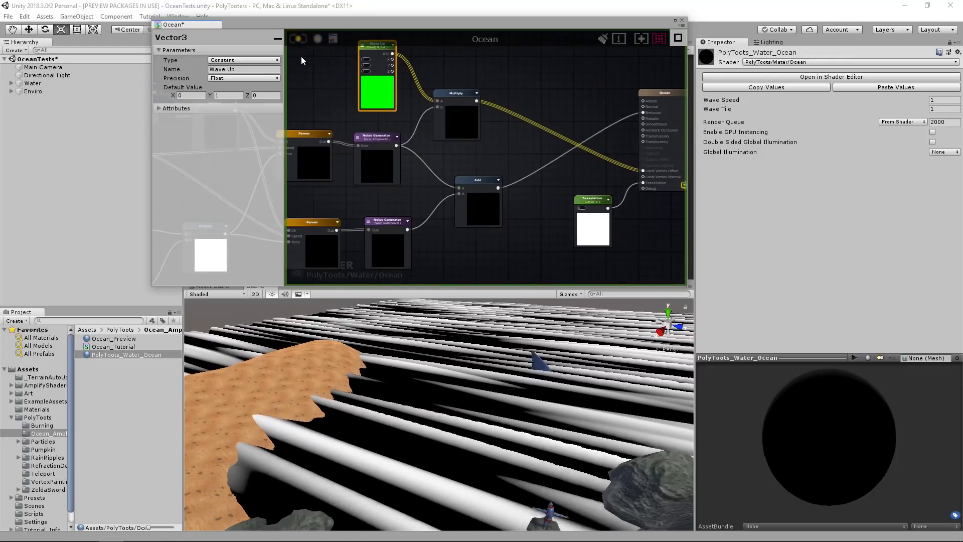
# Save the shader, then set Wave Speed to 0.15 and Wave Tile to 3.66 on the PolyToots_Water_Ocean material.
pyautogui.scroll(-3, 454, 337)
pyautogui.keyDown('alt'); pyautogui.moveTo(471, 344); pyautogui.dragTo(490, 350); pyautogui.keyUp('alt')
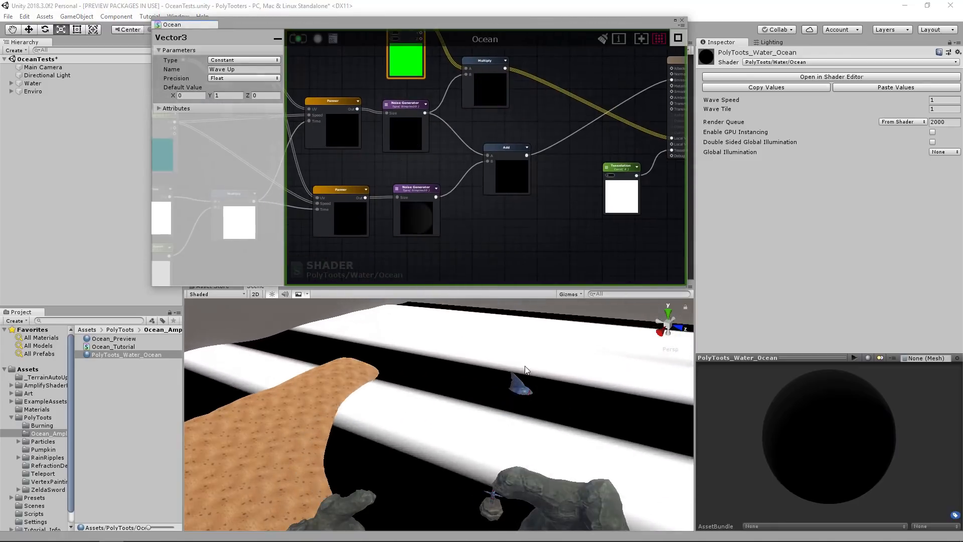
pyautogui.click(464, 362)
pyautogui.click(121, 355)
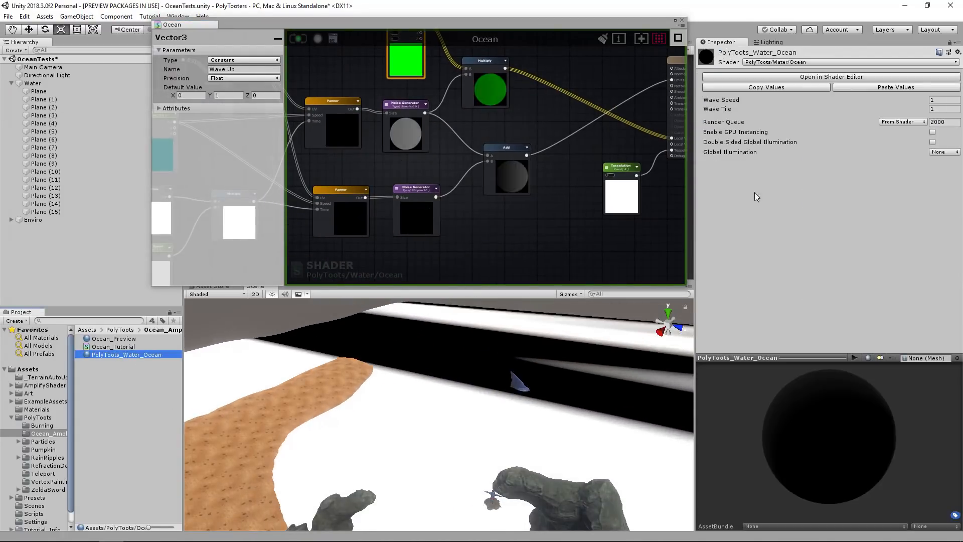
pyautogui.click(866, 102)
pyautogui.moveTo(866, 106); pyautogui.dragTo(856, 109)
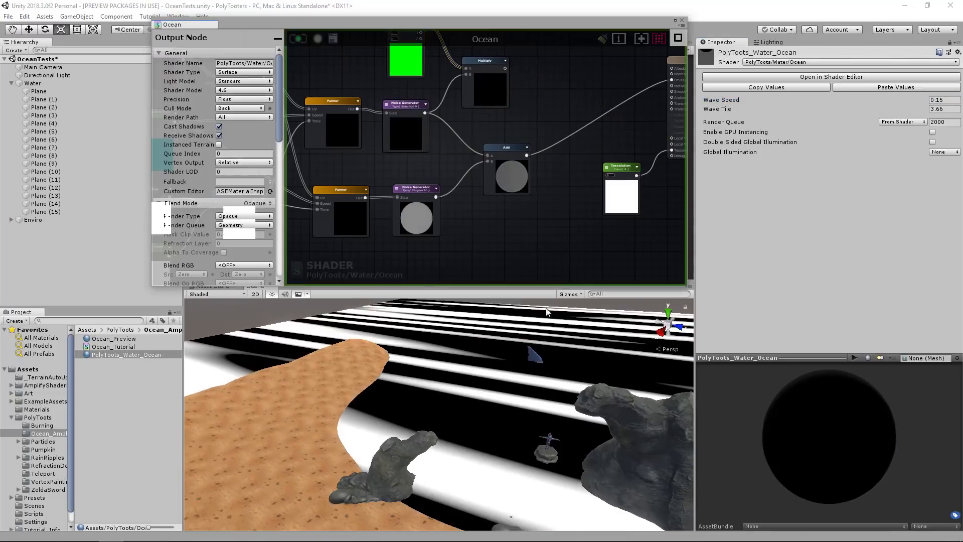
pyautogui.moveTo(549, 312); pyautogui.dragTo(552, 346, button='right')
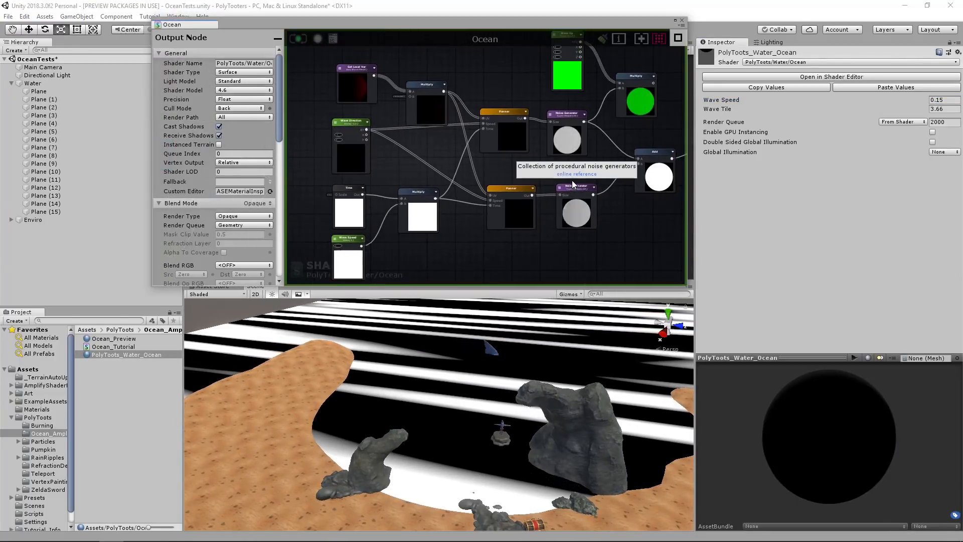
# Connect the WaveTileUV variable directly to the first Panner's UV, leaving the 0.1 Multiply feeding only the second Panner.
pyautogui.click(430, 106)
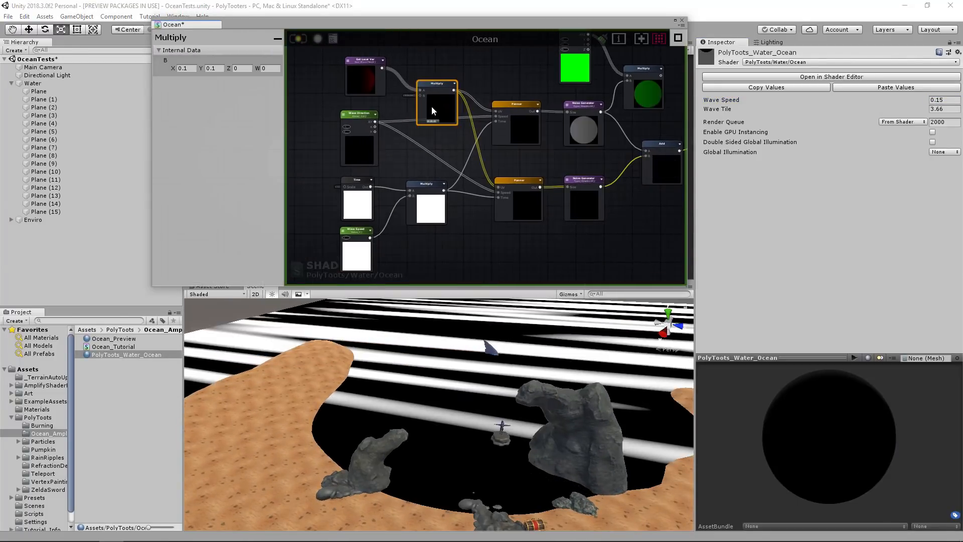
pyautogui.moveTo(488, 109); pyautogui.dragTo(420, 126, button='middle')
pyautogui.scroll(1, 430, 120)
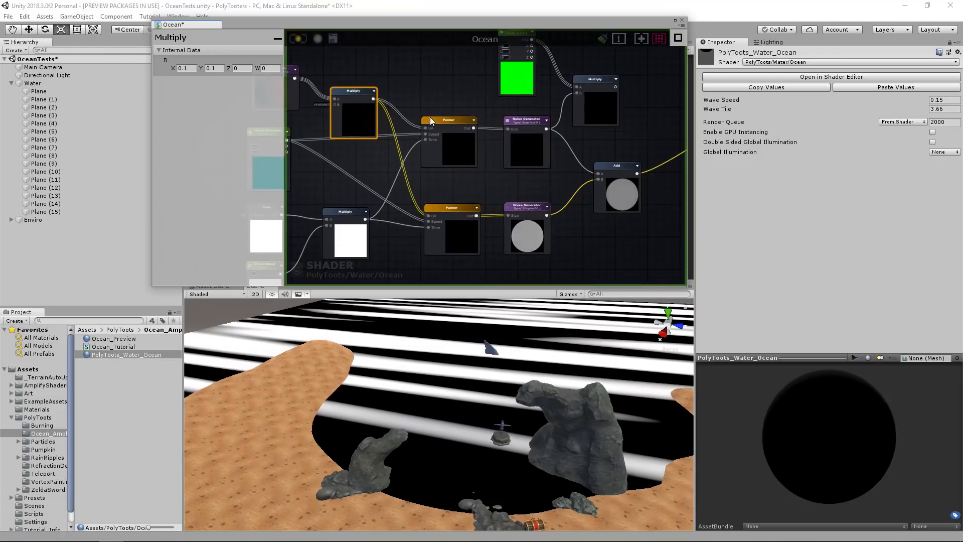
pyautogui.moveTo(350, 119); pyautogui.dragTo(356, 122)
pyautogui.moveTo(338, 100); pyautogui.dragTo(399, 121, button='middle')
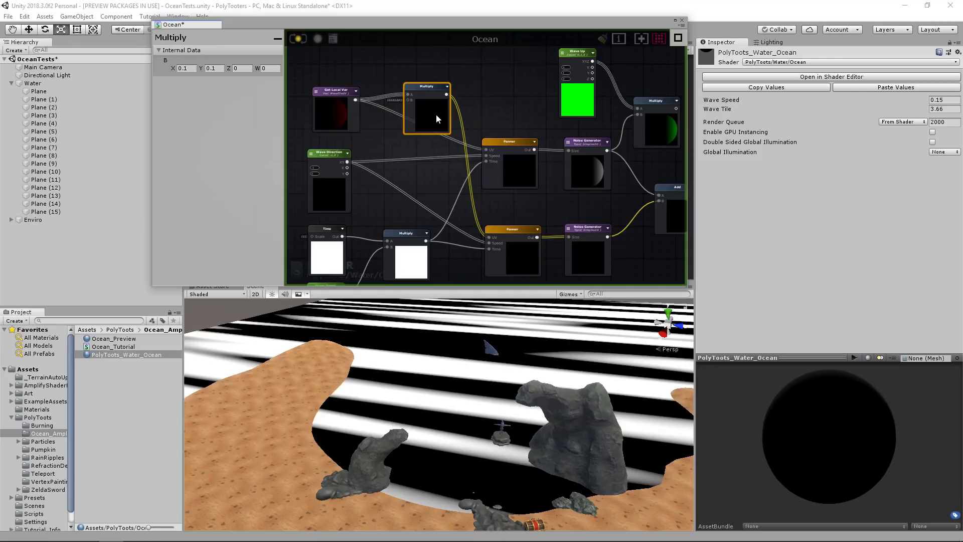
# Save the shader and set the material's Wave Tile to 1.
pyautogui.hotkey('ctrl', 's')
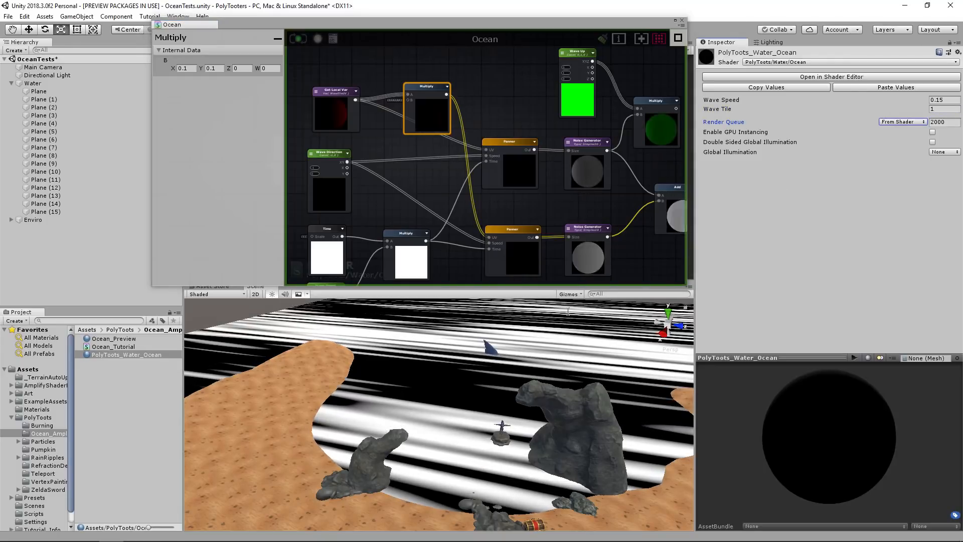
pyautogui.moveTo(523, 359)
pyautogui.keyDown('alt'); pyautogui.mouseDown()
pyautogui.moveTo(543, 370)
pyautogui.moveTo(506, 357)
pyautogui.mouseUp(); pyautogui.keyUp('alt')
pyautogui.moveTo(476, 122); pyautogui.dragTo(465, 127, button='middle')
# Move the WaveTileUV Multiply node lower, between Wave Direction and the first Panner.
pyautogui.moveTo(414, 121); pyautogui.dragTo(410, 156)
pyautogui.moveTo(370, 157); pyautogui.dragTo(380, 154, button='middle')
pyautogui.click(377, 150)
pyautogui.click(339, 97)
pyautogui.moveTo(340, 97); pyautogui.dragTo(333, 96)
pyautogui.moveTo(445, 172); pyautogui.dragTo(466, 97, button='middle')
pyautogui.click(529, 161)
pyautogui.moveTo(475, 208); pyautogui.dragTo(492, 191, button='middle')
pyautogui.click(440, 224)
# Add a second Get Local Var node below the Time and Wave Speed Multiply, and set its reference to WaveTileUV.
pyautogui.moveTo(364, 44); pyautogui.dragTo(388, 115, button='middle')
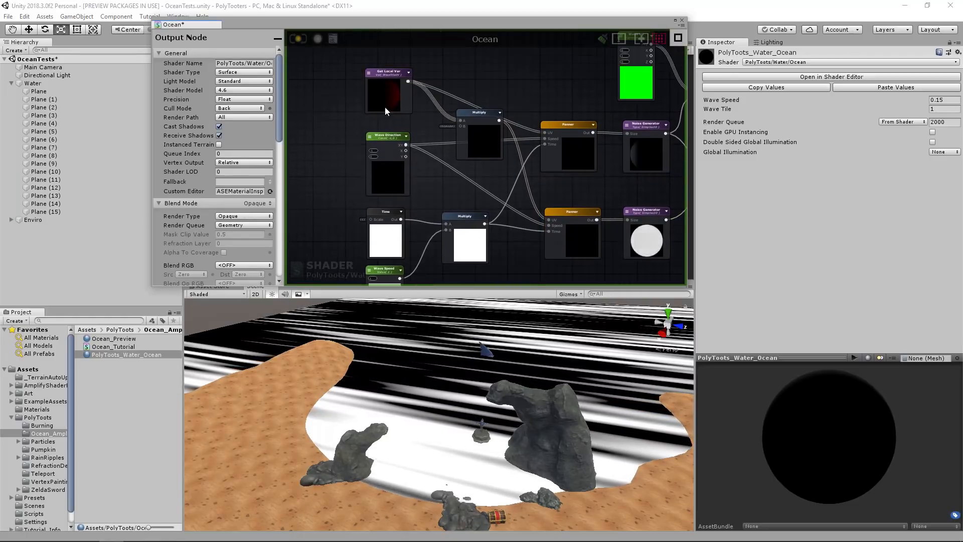
pyautogui.click(388, 107)
pyautogui.moveTo(453, 208); pyautogui.dragTo(492, 121, button='middle')
pyautogui.click(467, 218)
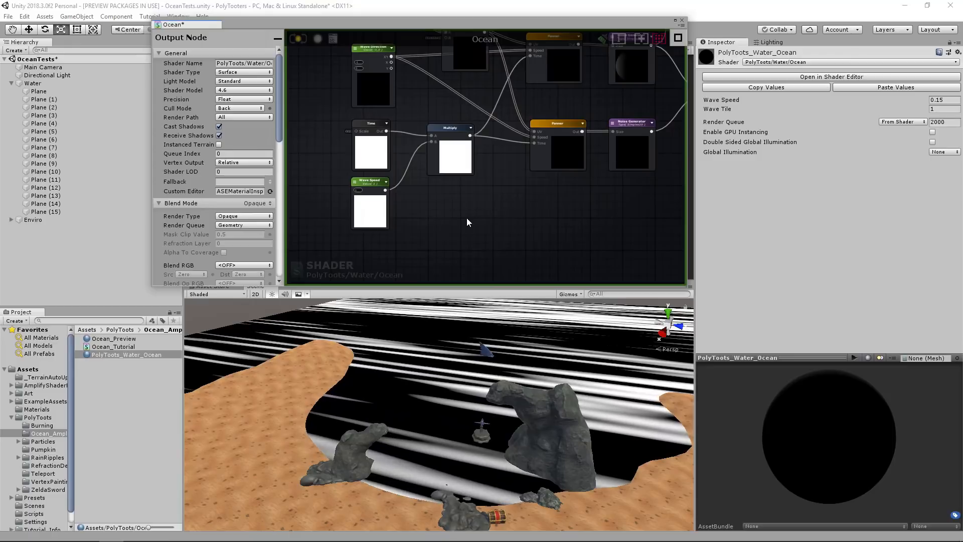
pyautogui.press('g')
pyautogui.click(467, 217)
pyautogui.moveTo(467, 218); pyautogui.dragTo(466, 203)
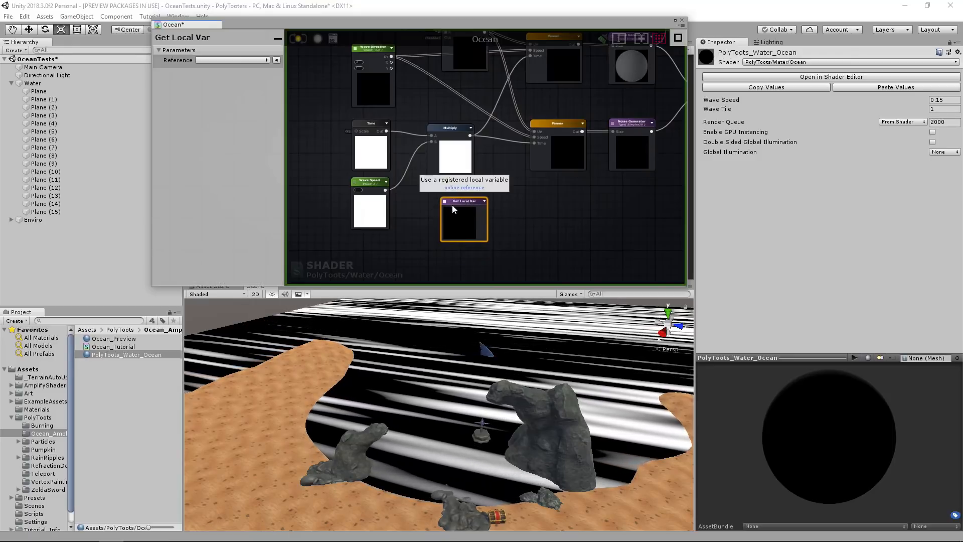
pyautogui.click(446, 201)
pyautogui.click(472, 223)
# Move the second Panner's UV Multiply beside the new WaveTileUV variable and connect the variable to its A input.
pyautogui.moveTo(496, 124); pyautogui.dragTo(497, 170, button='middle')
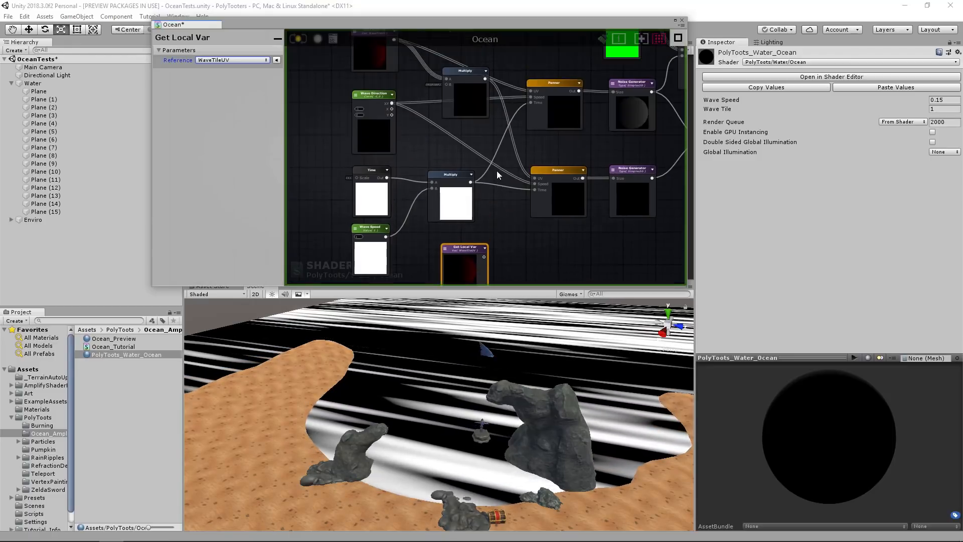
pyautogui.moveTo(539, 256); pyautogui.dragTo(530, 200, button='middle')
pyautogui.moveTo(472, 203); pyautogui.dragTo(448, 196)
pyautogui.moveTo(522, 187); pyautogui.dragTo(507, 193)
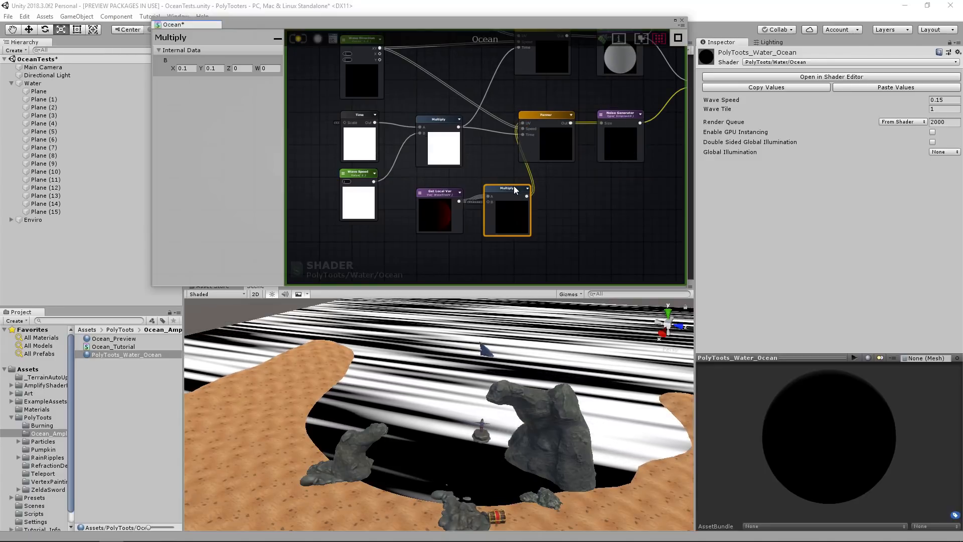
# Save the shader and set the material's Wave Tile to 0.57, checking the wave pattern in the scene.
pyautogui.click(298, 39)
pyautogui.keyDown('alt'); pyautogui.moveTo(918, 110); pyautogui.dragTo(897, 111); pyautogui.keyUp('alt')
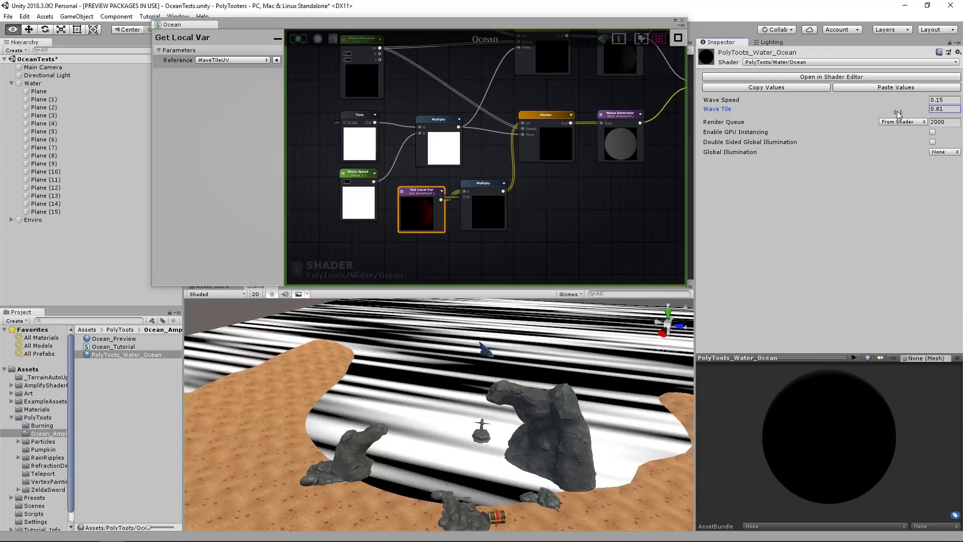
pyautogui.moveTo(892, 118); pyautogui.dragTo(891, 118)
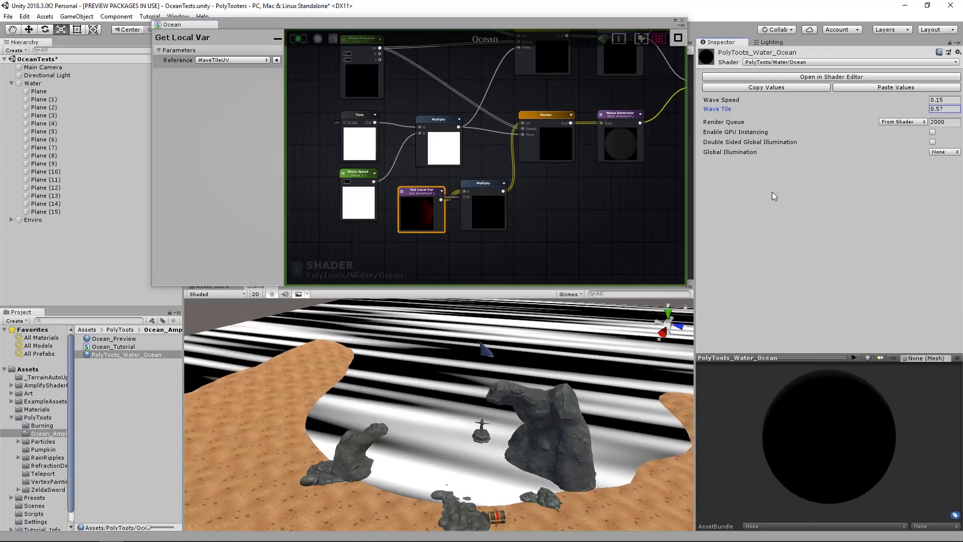
pyautogui.press('w')
pyautogui.moveTo(503, 339); pyautogui.dragTo(496, 336, button='right')
pyautogui.press('s')
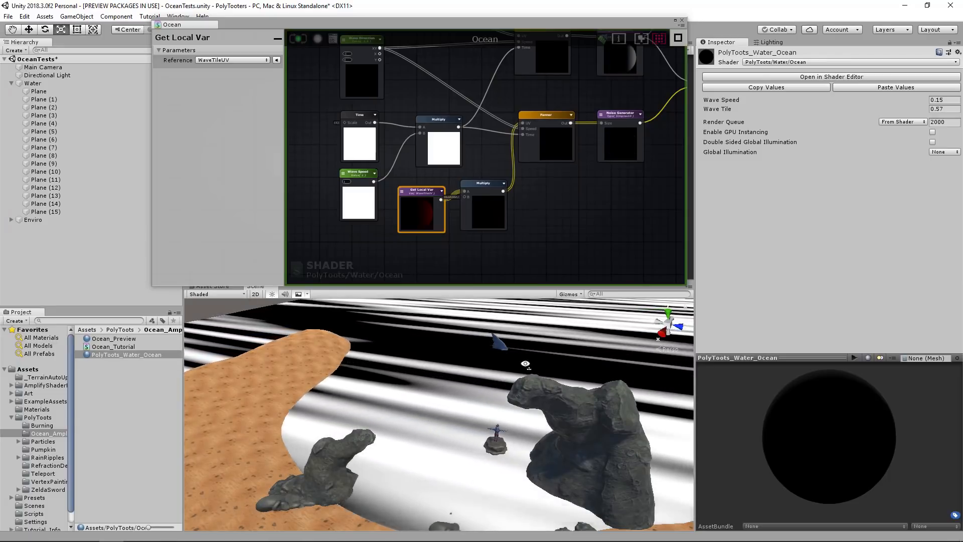
pyautogui.moveTo(526, 365); pyautogui.dragTo(528, 354, button='right')
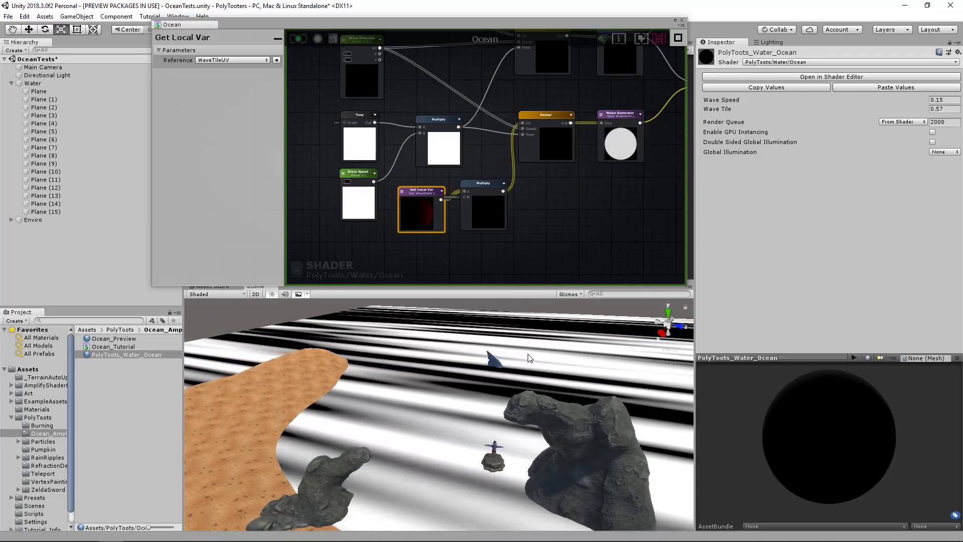
pyautogui.moveTo(528, 358); pyautogui.dragTo(460, 386, button='right')
# Rename the Vector 0 node that stretches the world-space UVs to Wave Stretch.
pyautogui.moveTo(364, 128); pyautogui.dragTo(406, 271, button='middle')
pyautogui.scroll(-1, 426, 195)
pyautogui.scroll(2, 409, 189)
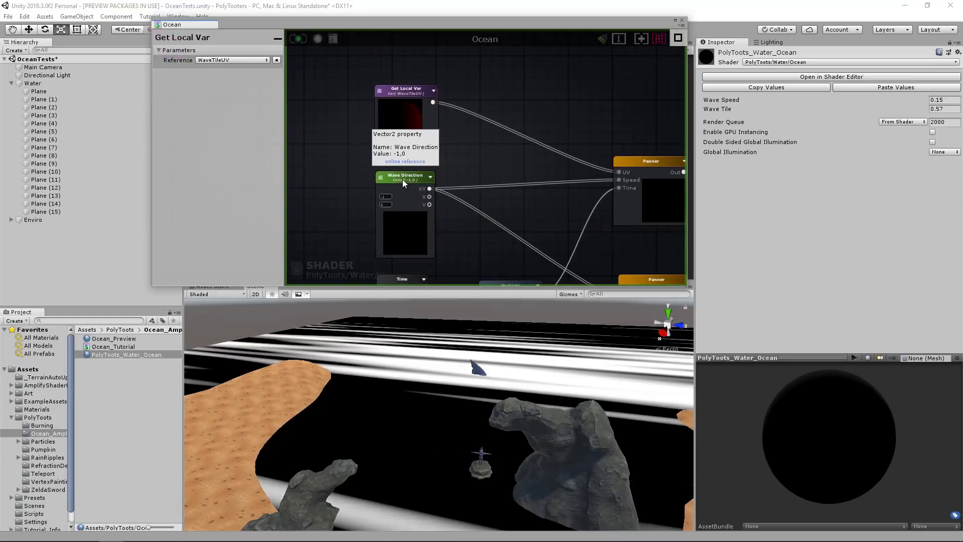
pyautogui.scroll(-4, 524, 222)
pyautogui.moveTo(474, 119); pyautogui.dragTo(459, 161, button='middle')
pyautogui.scroll(4, 458, 160)
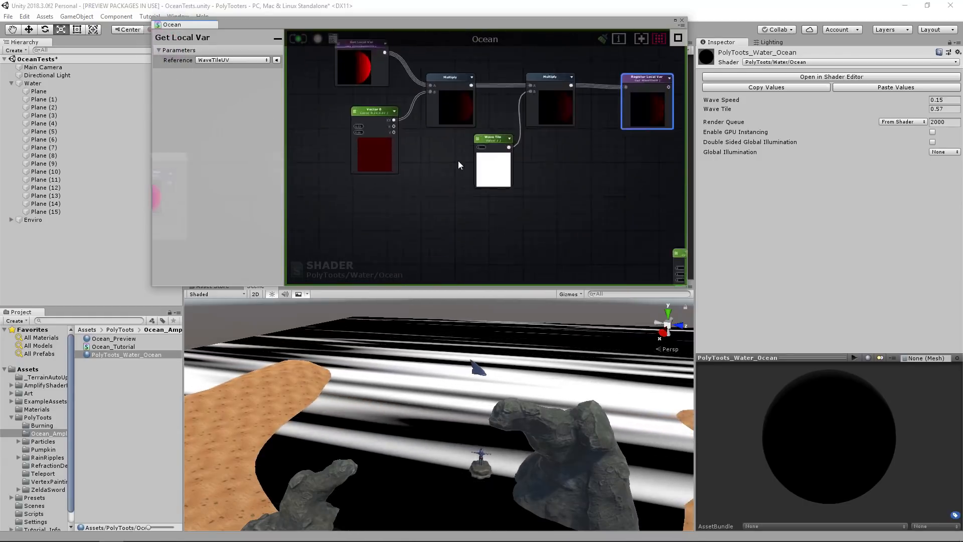
pyautogui.doubleClick(345, 102)
pyautogui.moveTo(345, 102); pyautogui.dragTo(453, 162, button='middle')
pyautogui.scroll(2, 488, 202)
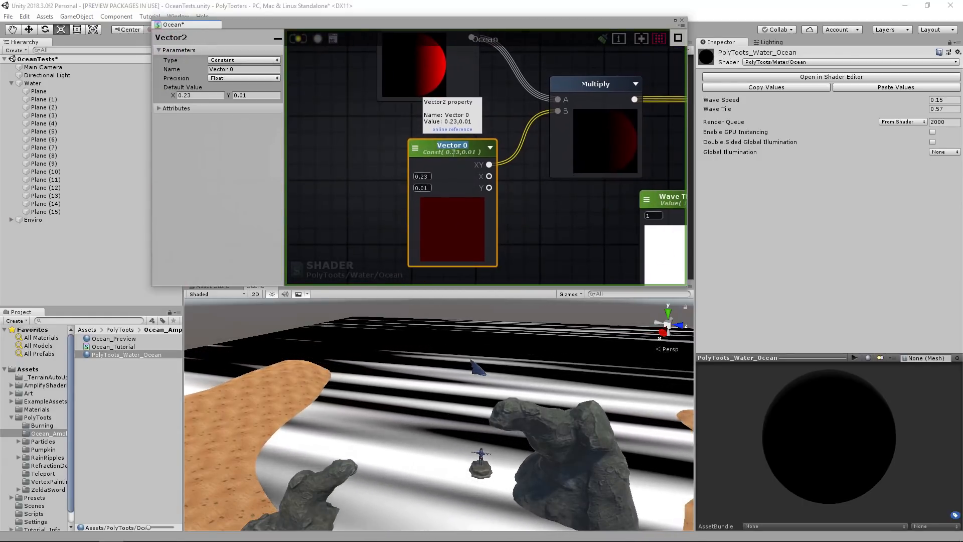
pyautogui.click(251, 69)
pyautogui.write('W')
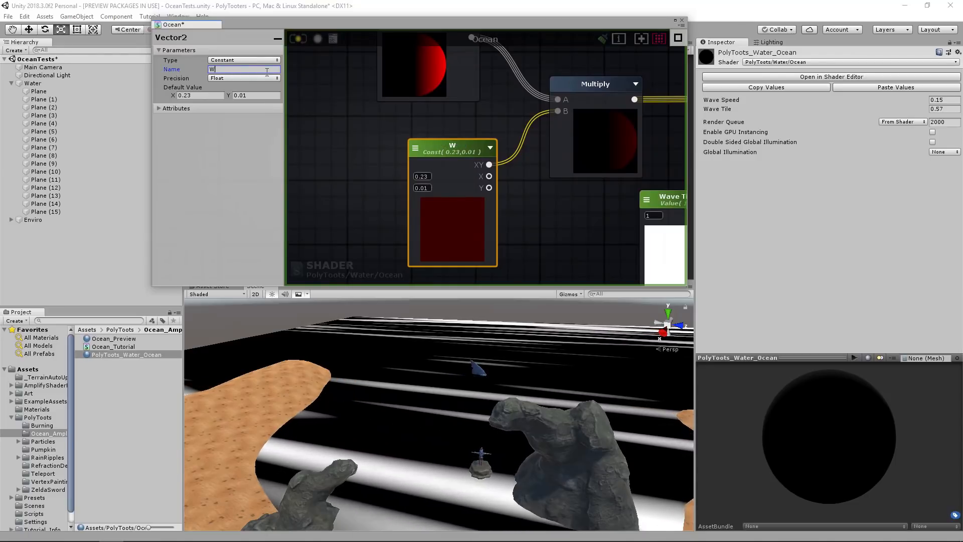
pyautogui.write('ave Stretch')
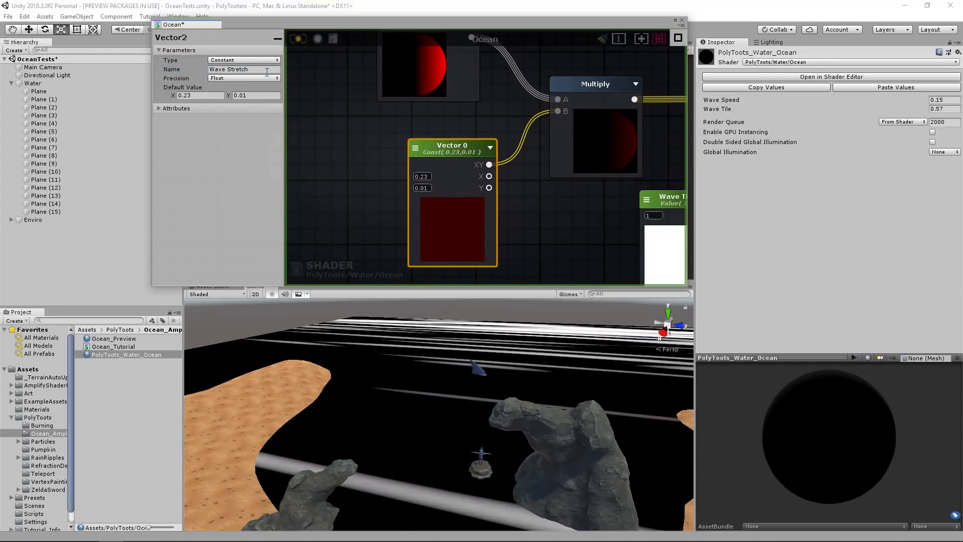
# Change Wave Stretch's type to Property and, on the material, set it to X 0.15 and Y 0.02 with Wave Tile 1.
pyautogui.moveTo(527, 176); pyautogui.dragTo(505, 150, button='middle')
pyautogui.keyDown('alt'); pyautogui.moveTo(447, 308); pyautogui.dragTo(426, 361); pyautogui.keyUp('alt')
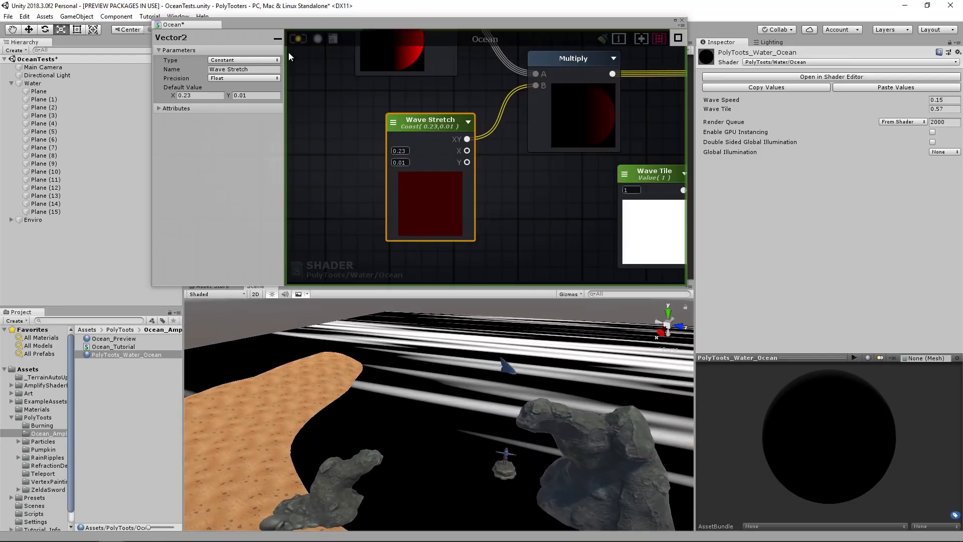
pyautogui.click(251, 61)
pyautogui.click(251, 82)
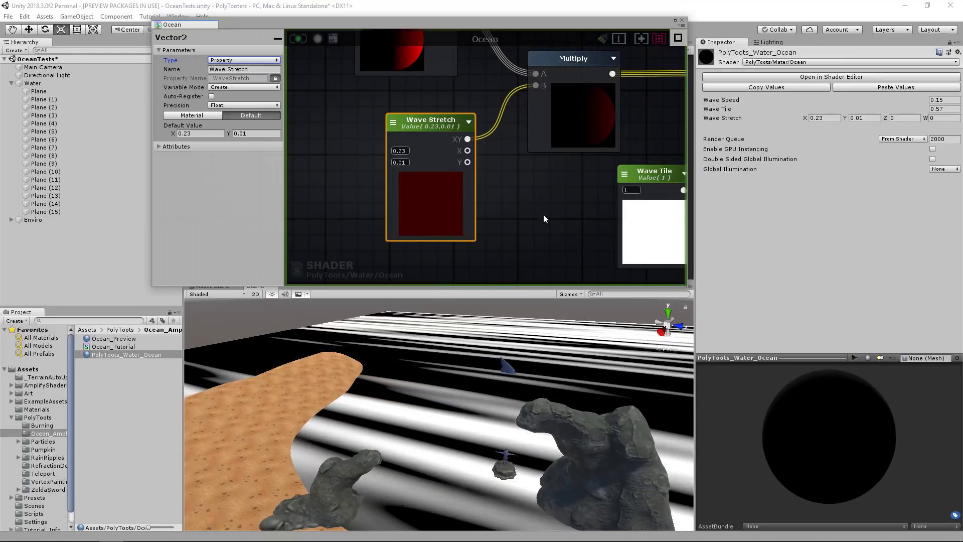
pyautogui.click(403, 122)
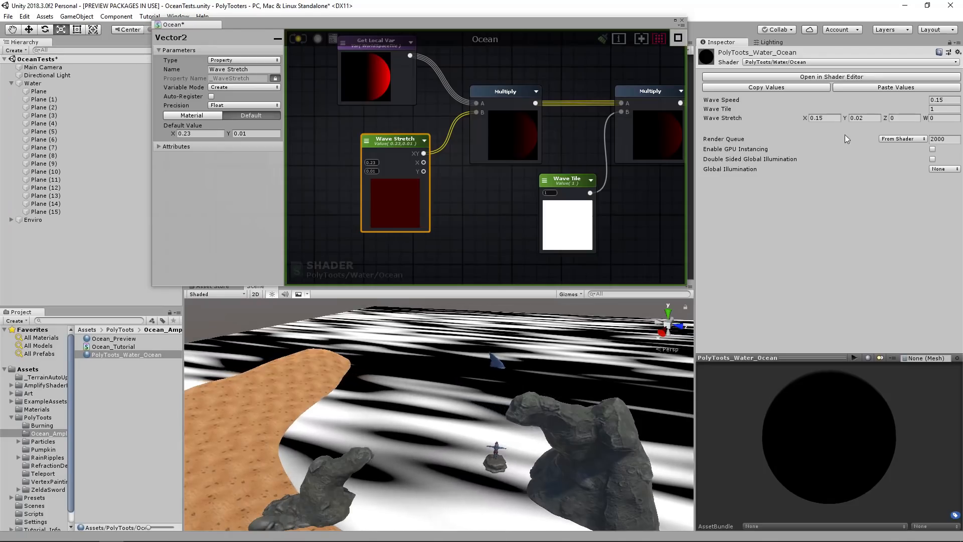
# Set the Wave Stretch node's default value to X 0.15 and Y 0.02.
pyautogui.click(371, 162)
pyautogui.write('0.15')
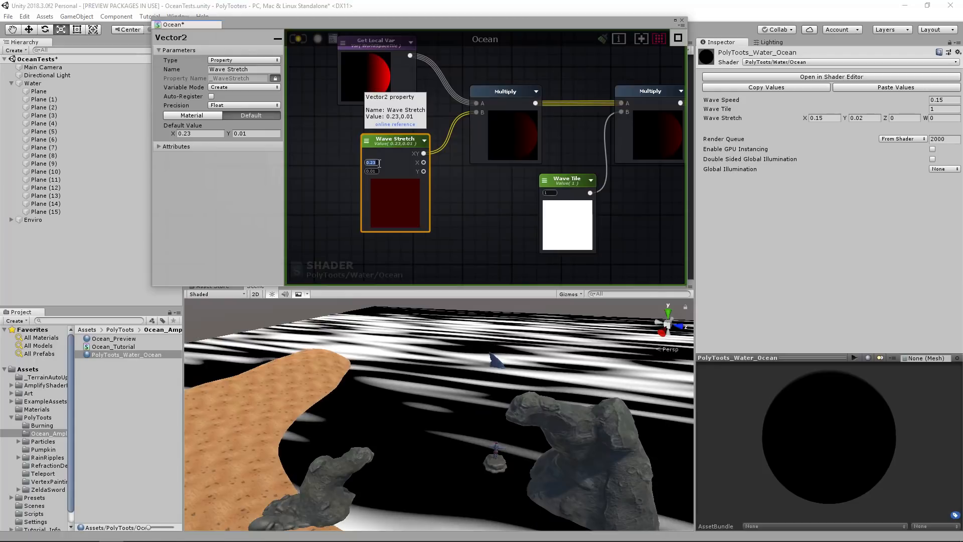
pyautogui.press('Tab')
pyautogui.write('0.02')
pyautogui.press('Tab')
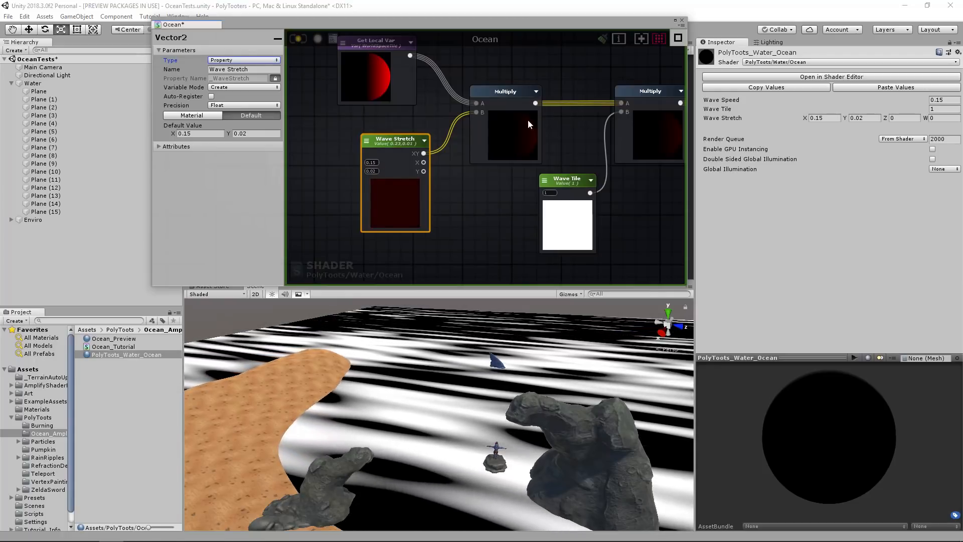
# Change Wave Stretch's type back to Constant and save the shader.
pyautogui.click(245, 60)
pyautogui.click(255, 72)
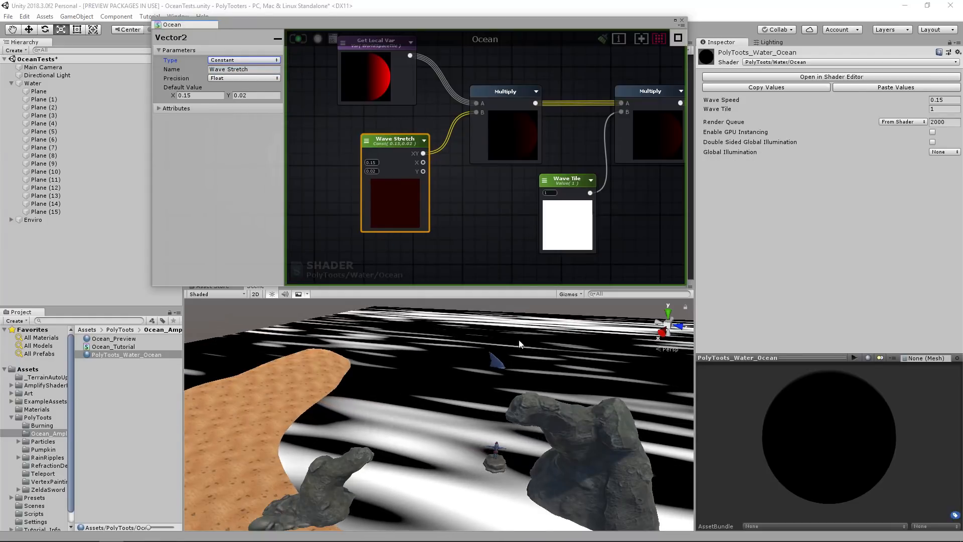
pyautogui.moveTo(528, 219); pyautogui.dragTo(459, 157, button='middle')
pyautogui.scroll(-1, 441, 278)
pyautogui.scroll(-6, 477, 326)
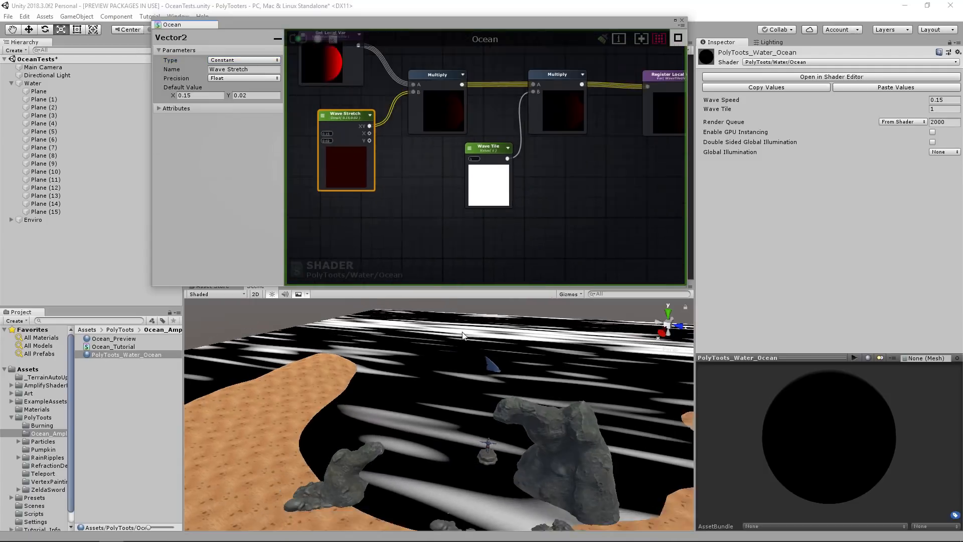
pyautogui.keyDown('alt'); pyautogui.moveTo(503, 337); pyautogui.dragTo(514, 343); pyautogui.keyUp('alt')
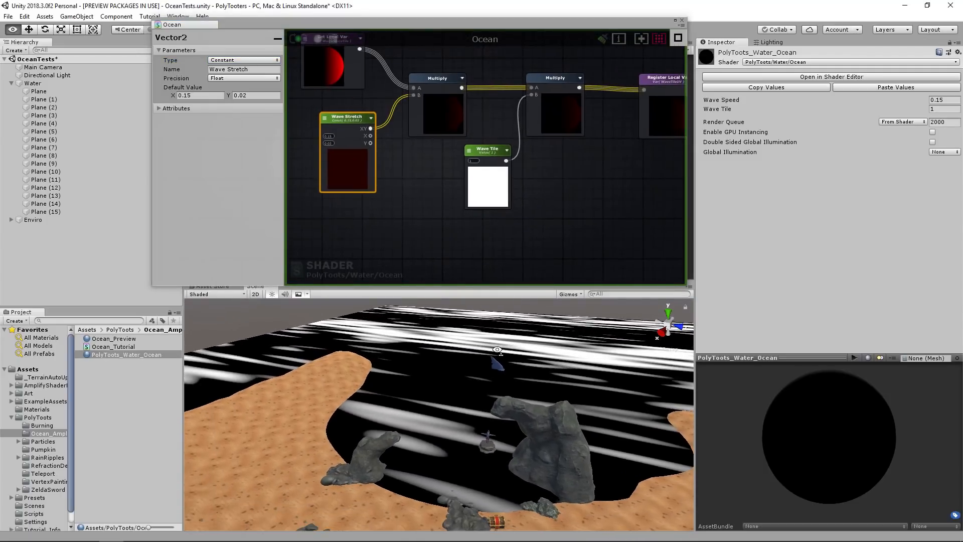
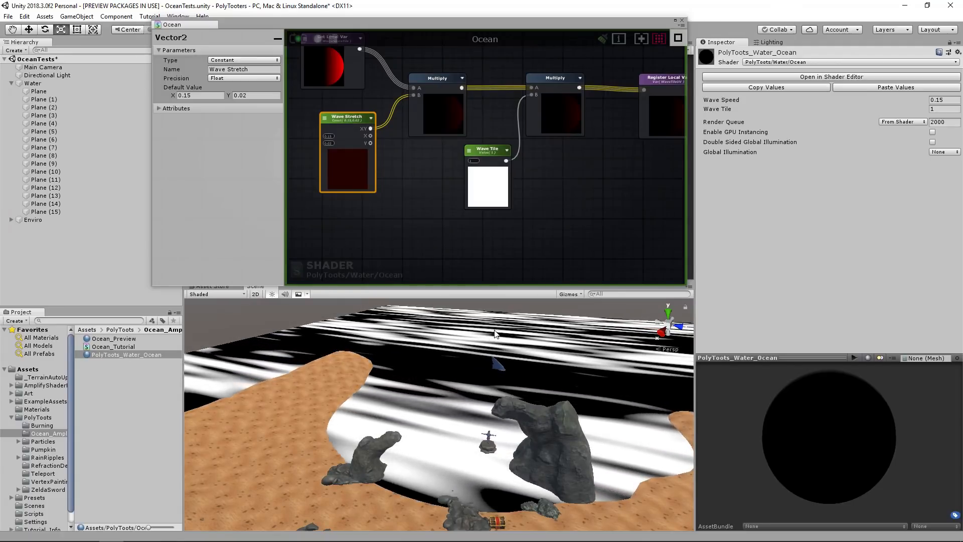
# Examine the stretched wave pattern across the water and trace how the noise nodes connect to the shader output.
pyautogui.keyDown('alt'); pyautogui.moveTo(495, 334); pyautogui.dragTo(560, 347); pyautogui.keyUp('alt')
pyautogui.press('w')
pyautogui.moveTo(560, 347); pyautogui.dragTo(471, 354, button='right')
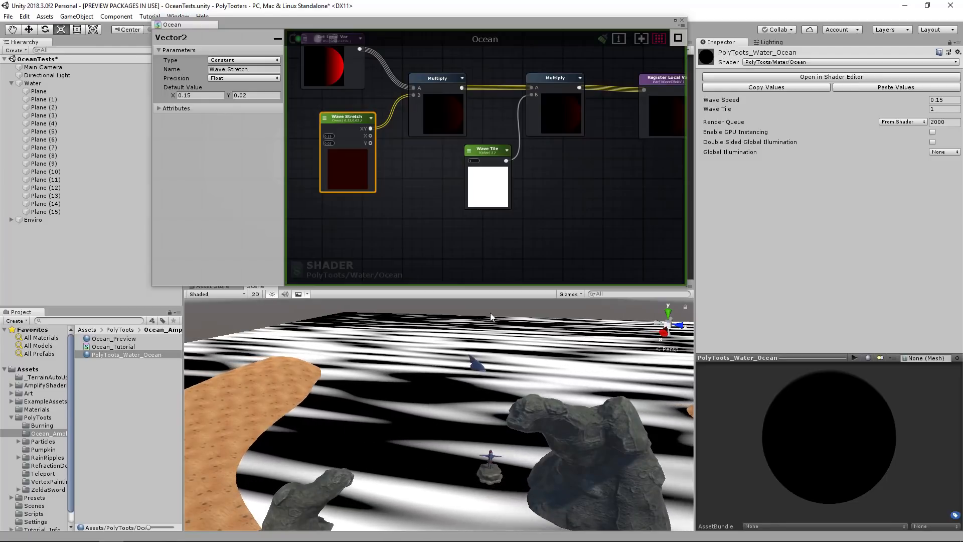
pyautogui.moveTo(472, 353); pyautogui.dragTo(464, 365, button='right')
pyautogui.moveTo(571, 209); pyautogui.dragTo(403, 228, button='middle')
pyautogui.scroll(-3, 614, 150)
pyautogui.moveTo(570, 194); pyautogui.dragTo(559, 125, button='middle')
pyautogui.moveTo(490, 109); pyautogui.dragTo(421, 42, button='middle')
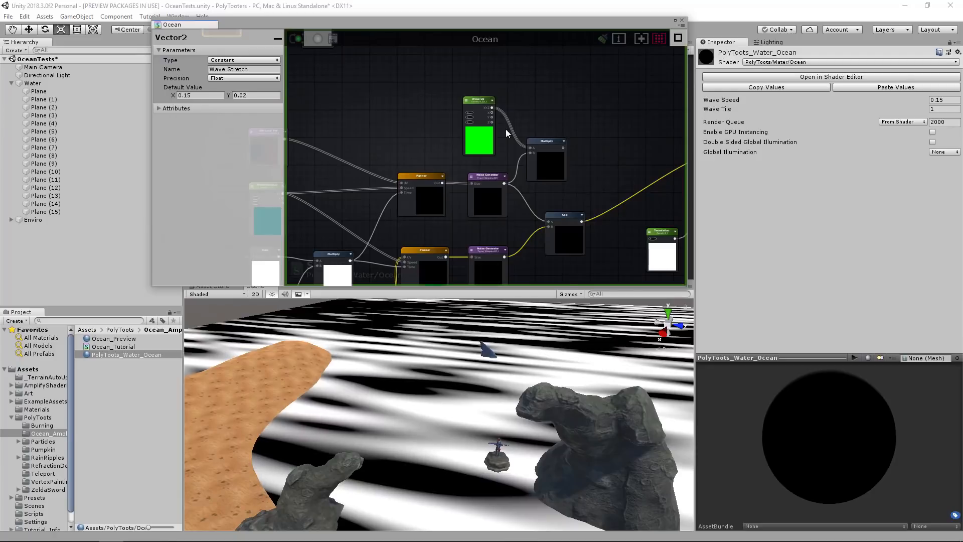
pyautogui.moveTo(552, 148); pyautogui.dragTo(435, 98, button='middle')
pyautogui.scroll(3, 556, 147)
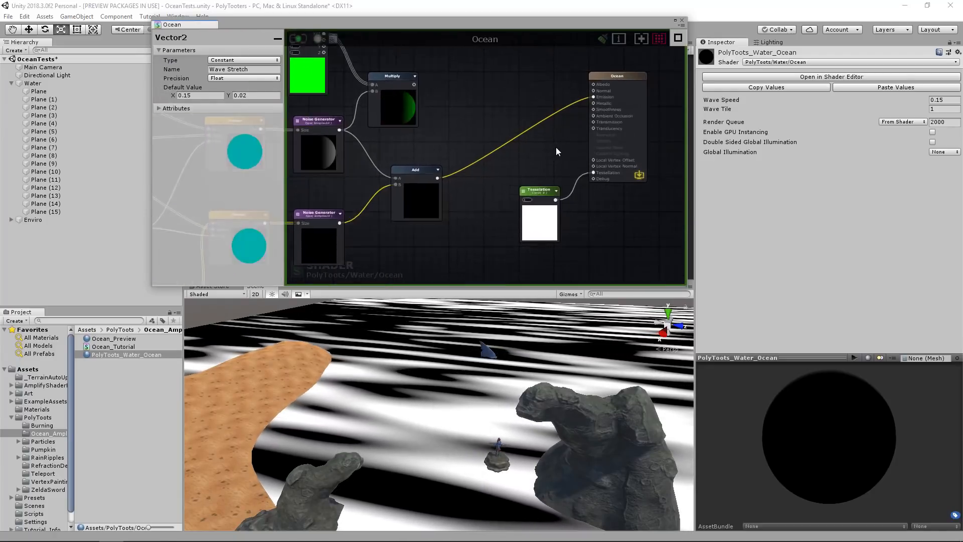
pyautogui.scroll(-6, 517, 196)
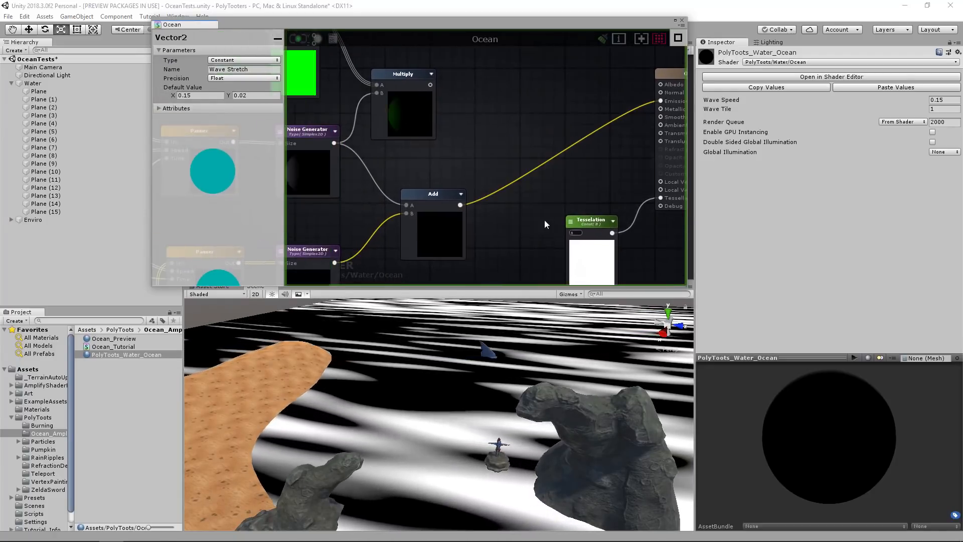
pyautogui.scroll(2, 557, 183)
pyautogui.scroll(1, 556, 184)
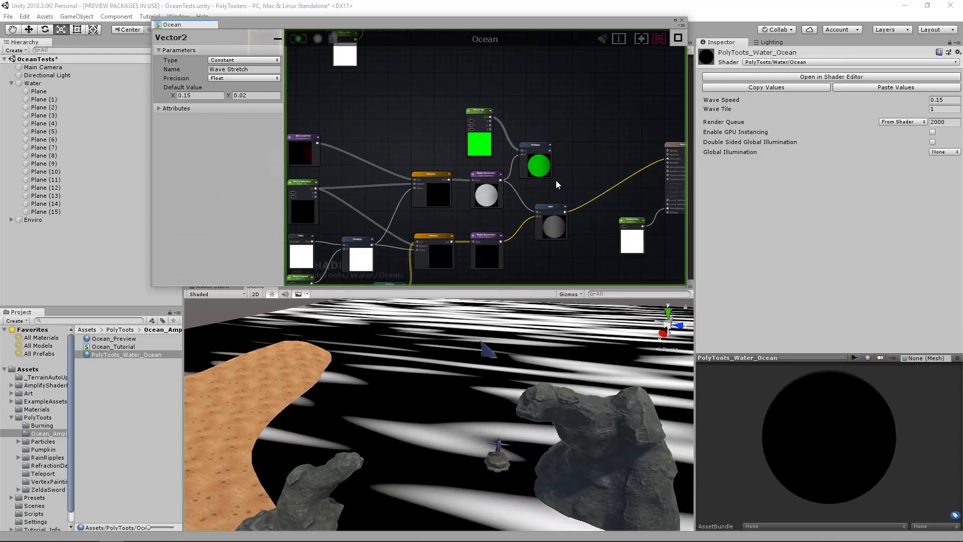
pyautogui.moveTo(464, 217); pyautogui.dragTo(505, 185, button='middle')
# Reposition the group of nodes that builds WaveTileUV above the panner and noise nodes.
pyautogui.moveTo(435, 133); pyautogui.dragTo(499, 282, button='middle')
pyautogui.moveTo(323, 75); pyautogui.dragTo(569, 190)
pyautogui.moveTo(556, 131); pyautogui.dragTo(522, 118)
pyautogui.moveTo(578, 165); pyautogui.dragTo(642, 201, button='middle')
pyautogui.scroll(-1, 505, 156)
pyautogui.moveTo(504, 156); pyautogui.dragTo(677, 111, button='middle')
pyautogui.click(456, 191)
pyautogui.keyDown('alt'); pyautogui.moveTo(501, 188); pyautogui.dragTo(394, 192); pyautogui.keyUp('alt')
pyautogui.moveTo(664, 144); pyautogui.dragTo(464, 175, button='middle')
pyautogui.moveTo(605, 99); pyautogui.dragTo(345, 176)
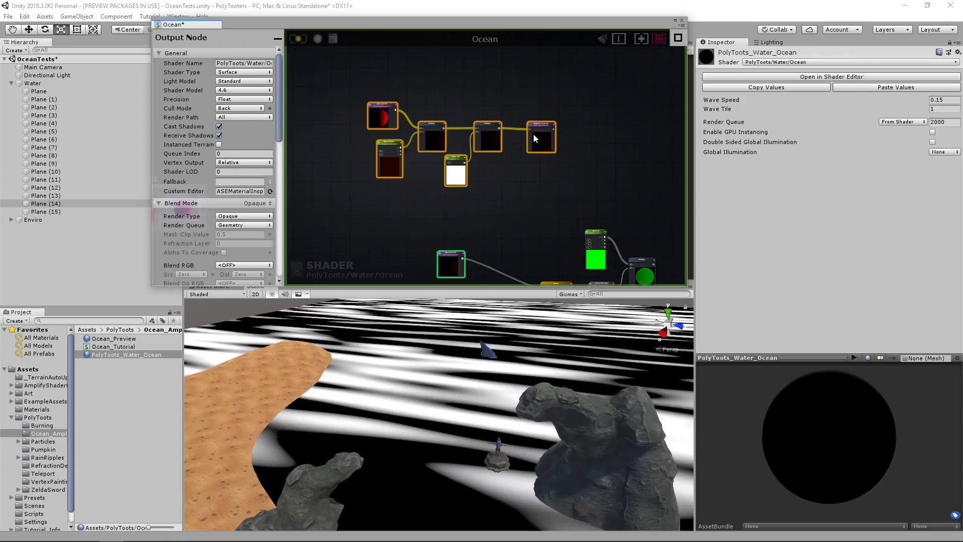
pyautogui.moveTo(534, 134); pyautogui.dragTo(487, 136)
pyautogui.click(500, 138)
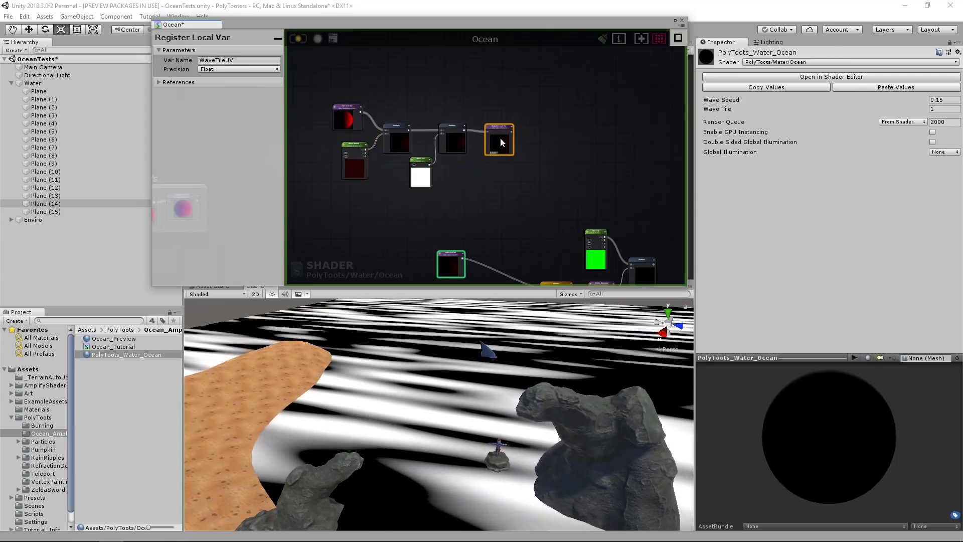
pyautogui.click(342, 114)
pyautogui.moveTo(475, 163); pyautogui.dragTo(461, 120, button='middle')
pyautogui.click(405, 182)
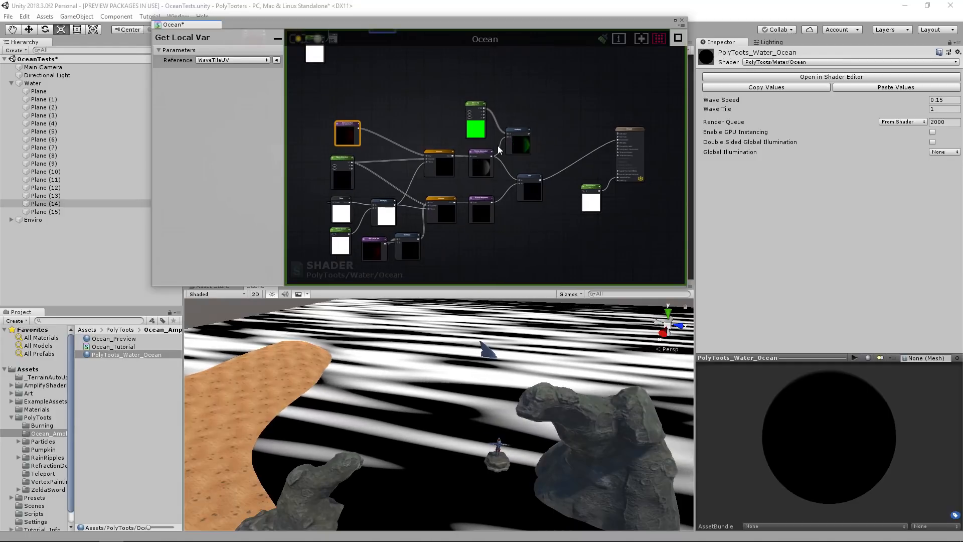
# Disconnect the Noise Generator from the Wave Up Multiply node and move Wave Up and that Multiply above the noise nodes.
pyautogui.scroll(3, 516, 144)
pyautogui.moveTo(520, 142); pyautogui.dragTo(527, 129)
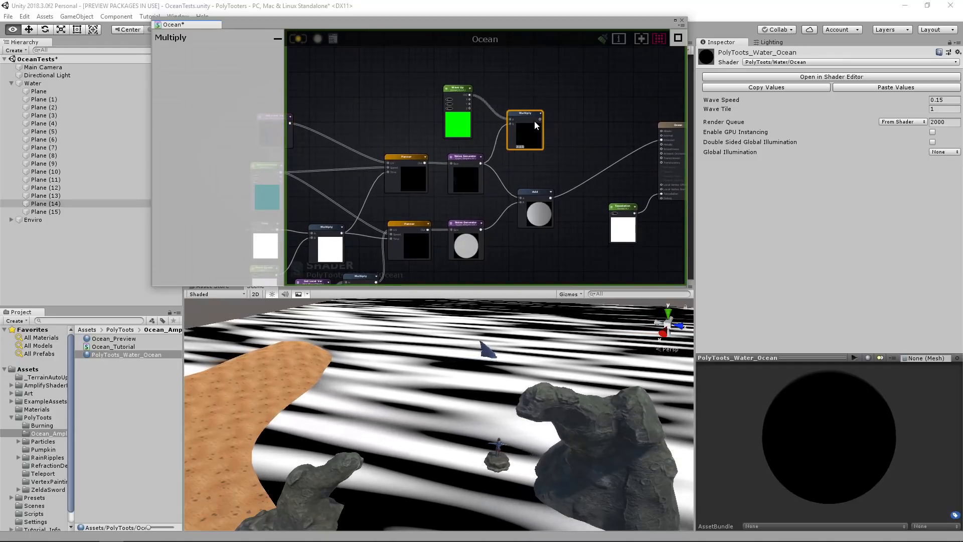
pyautogui.moveTo(556, 96); pyautogui.dragTo(464, 130)
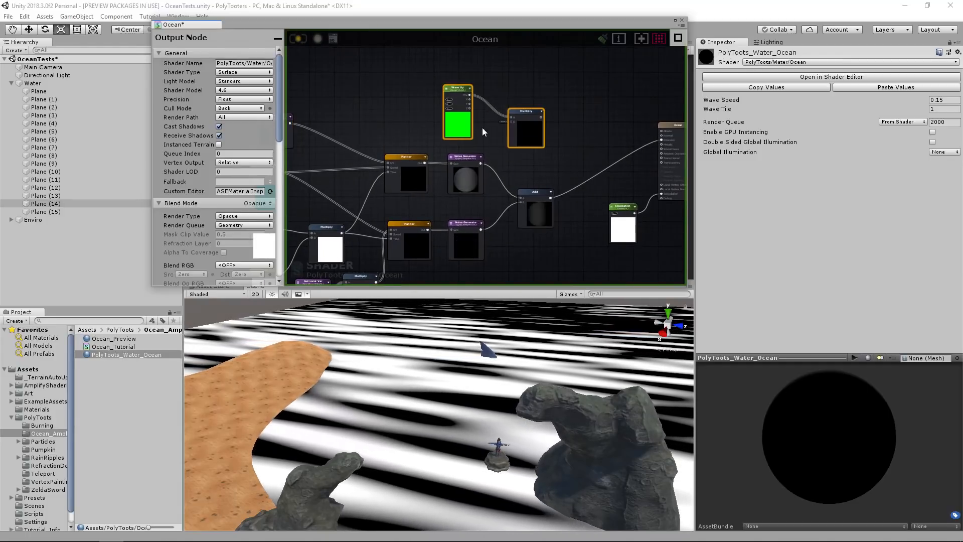
pyautogui.scroll(-3, 483, 128)
pyautogui.moveTo(483, 129); pyautogui.dragTo(494, 162, button='middle')
pyautogui.moveTo(521, 164); pyautogui.dragTo(449, 97)
pyautogui.moveTo(494, 165); pyautogui.dragTo(527, 108, button='middle')
# Move the panner and noise node group further away from the output node.
pyautogui.moveTo(332, 94); pyautogui.dragTo(590, 255)
pyautogui.moveTo(581, 175); pyautogui.dragTo(489, 189)
pyautogui.click(490, 219)
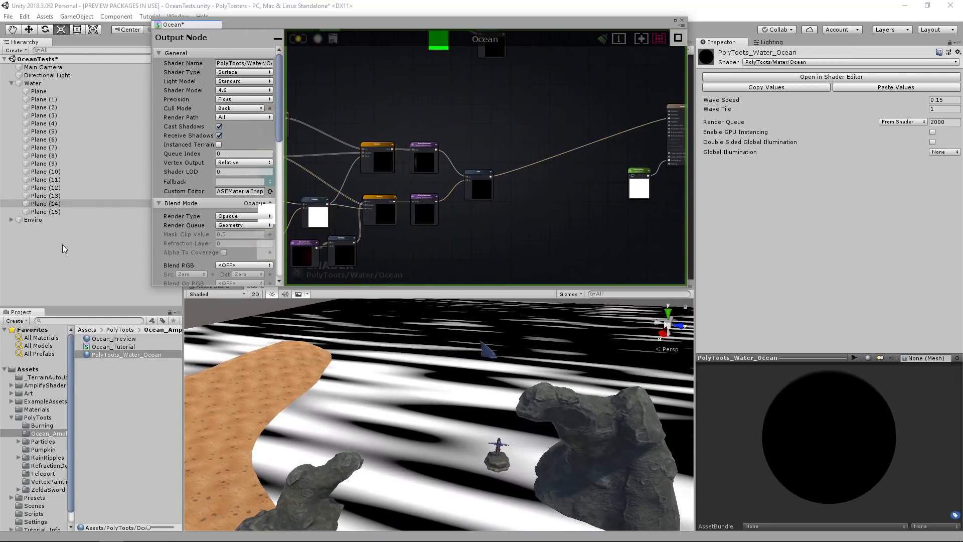
pyautogui.click(64, 246)
# Add a Register Local Var node named WavePattern and feed it from the Add node that sums both noise patterns.
pyautogui.scroll(2, 499, 180)
pyautogui.scroll(2, 558, 187)
pyautogui.moveTo(559, 188); pyautogui.dragTo(501, 192, button='middle')
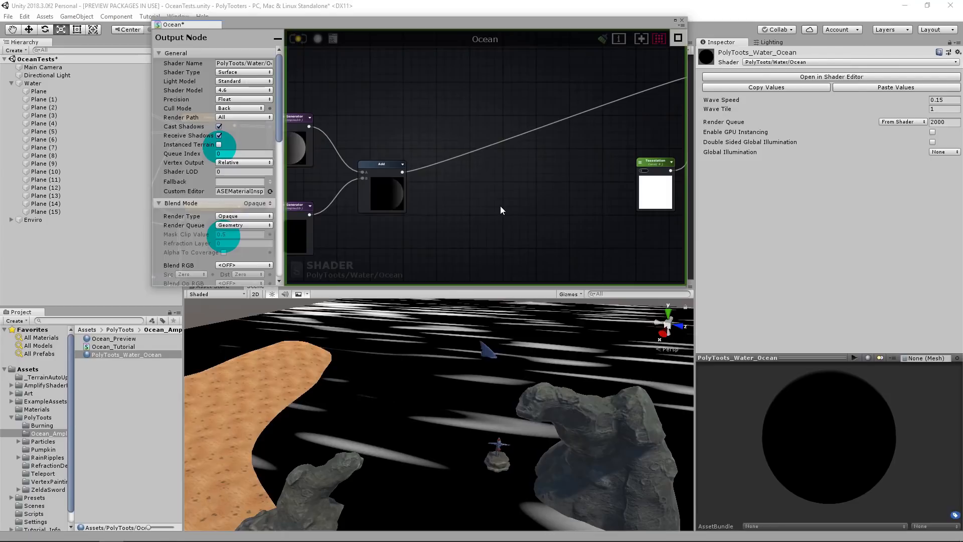
pyautogui.press('r')
pyautogui.click(464, 176)
pyautogui.click(256, 60)
pyautogui.write('WavePattern')
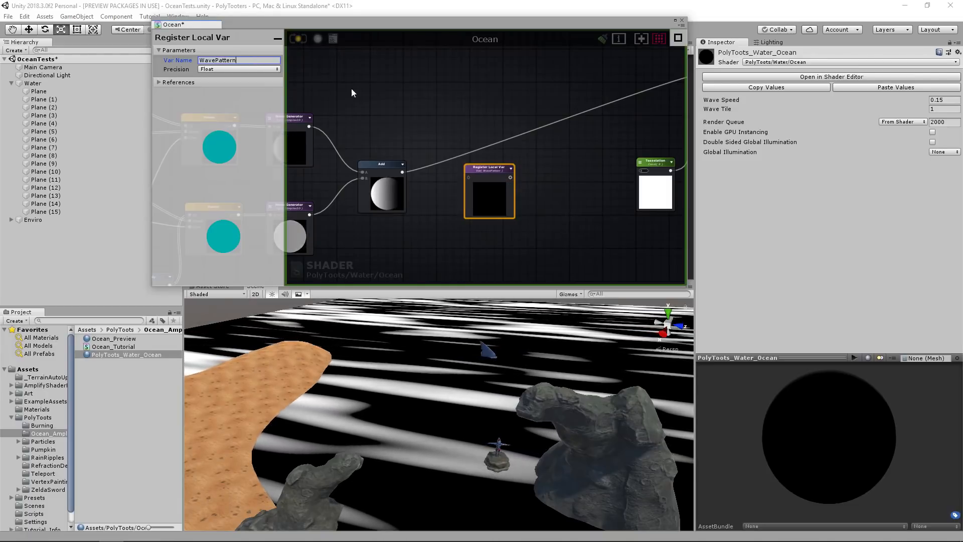
pyautogui.moveTo(403, 172); pyautogui.dragTo(466, 172)
# Disconnect the Add node from the output's Emission and place the WavePattern node close beside the Add node.
pyautogui.moveTo(603, 113); pyautogui.dragTo(470, 201, button='middle')
pyautogui.keyDown('alt'); pyautogui.click(574, 161); pyautogui.keyUp('alt')
pyautogui.moveTo(358, 180); pyautogui.dragTo(534, 241, button='middle')
pyautogui.scroll(-2, 519, 207)
pyautogui.moveTo(416, 209); pyautogui.dragTo(472, 158, button='middle')
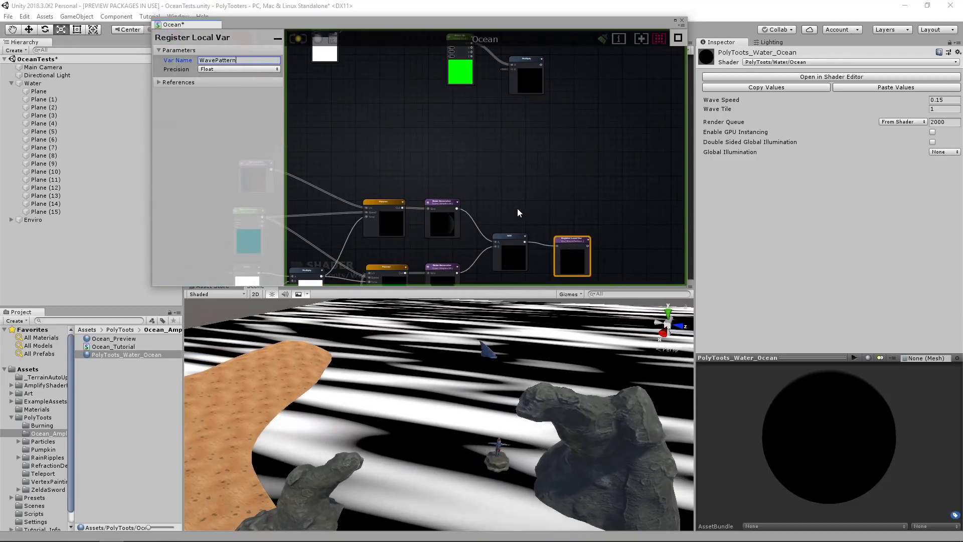
pyautogui.moveTo(503, 238); pyautogui.dragTo(492, 242)
# Move the Wave Up node and its Multiply node into the free space above the wave pattern nodes.
pyautogui.moveTo(463, 74); pyautogui.dragTo(468, 145, button='middle')
pyautogui.moveTo(536, 186); pyautogui.dragTo(517, 128, button='middle')
pyautogui.moveTo(504, 109)
pyautogui.mouseDown()
pyautogui.moveTo(445, 71)
pyautogui.moveTo(510, 109)
pyautogui.mouseUp()
pyautogui.scroll(3, 575, 110)
pyautogui.moveTo(478, 77); pyautogui.dragTo(468, 97, button='middle')
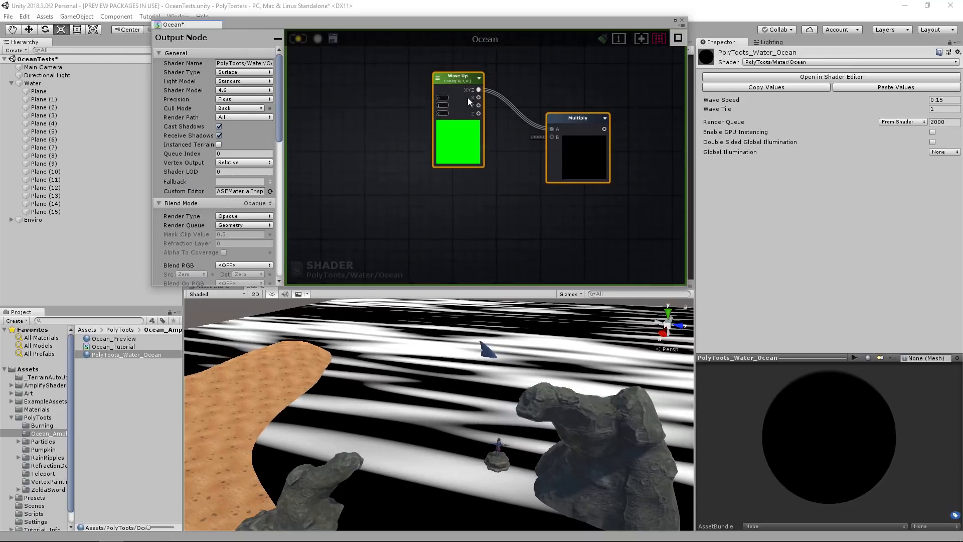
pyautogui.scroll(-5, 520, 208)
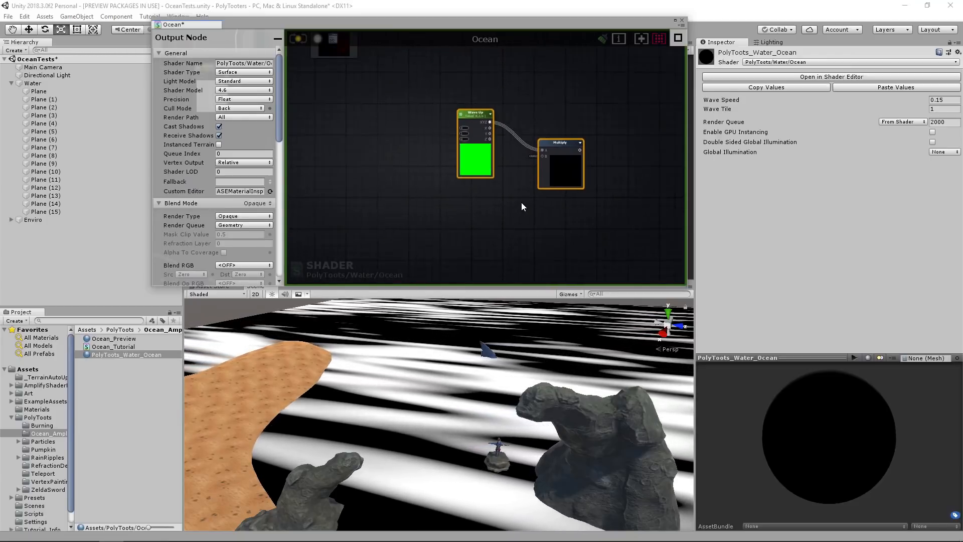
pyautogui.moveTo(516, 173); pyautogui.dragTo(513, 123, button='middle')
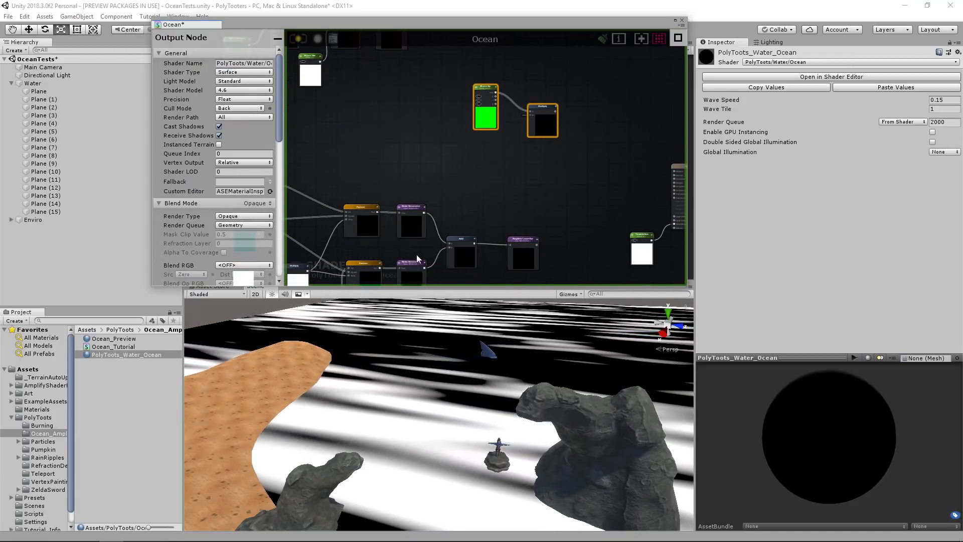
pyautogui.moveTo(487, 120); pyautogui.dragTo(476, 117)
pyautogui.click(450, 170)
pyautogui.moveTo(535, 113); pyautogui.dragTo(528, 120)
pyautogui.scroll(5, 477, 89)
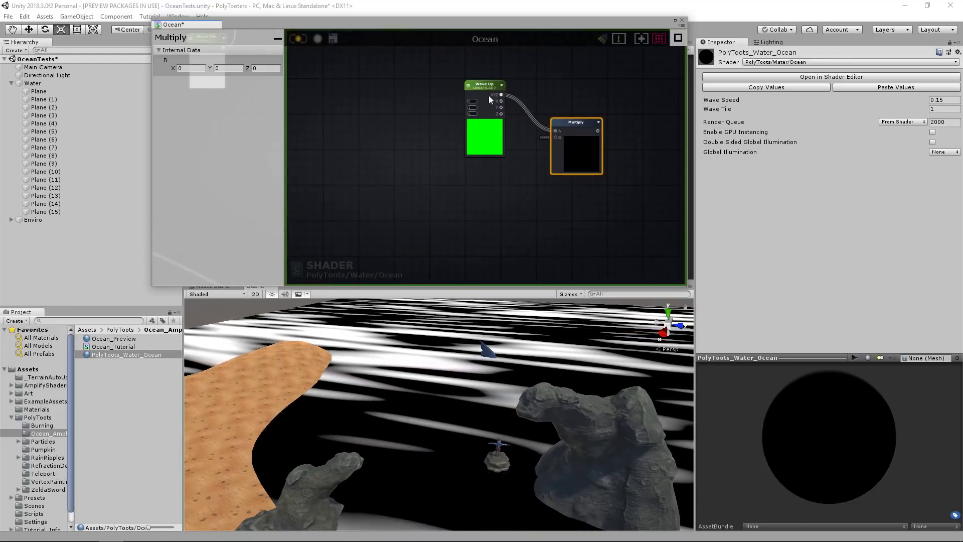
# Add a Float node named Wave Height below Wave Up and connect it to the Multiply node's B input.
pyautogui.click(494, 89)
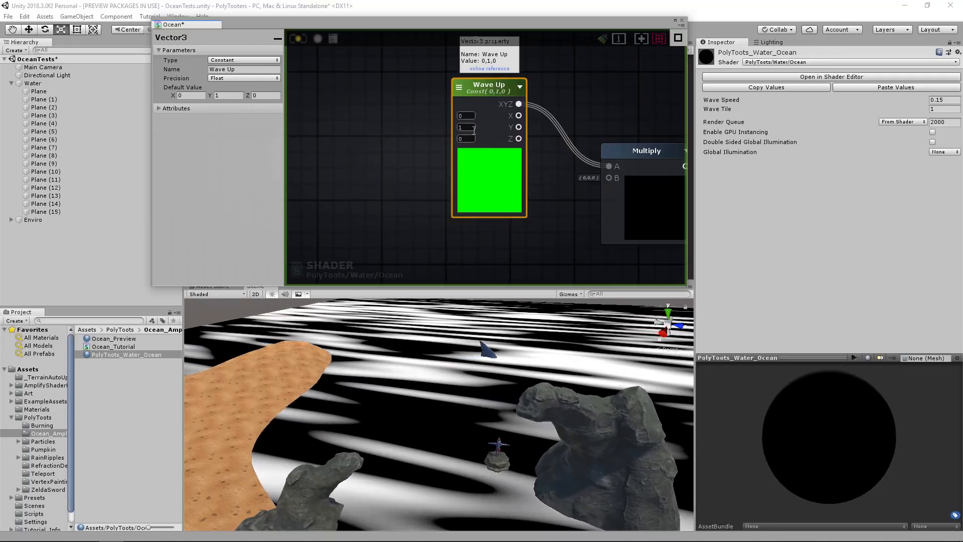
pyautogui.moveTo(614, 189); pyautogui.dragTo(556, 128, button='middle')
pyautogui.press('1')
pyautogui.click(424, 192)
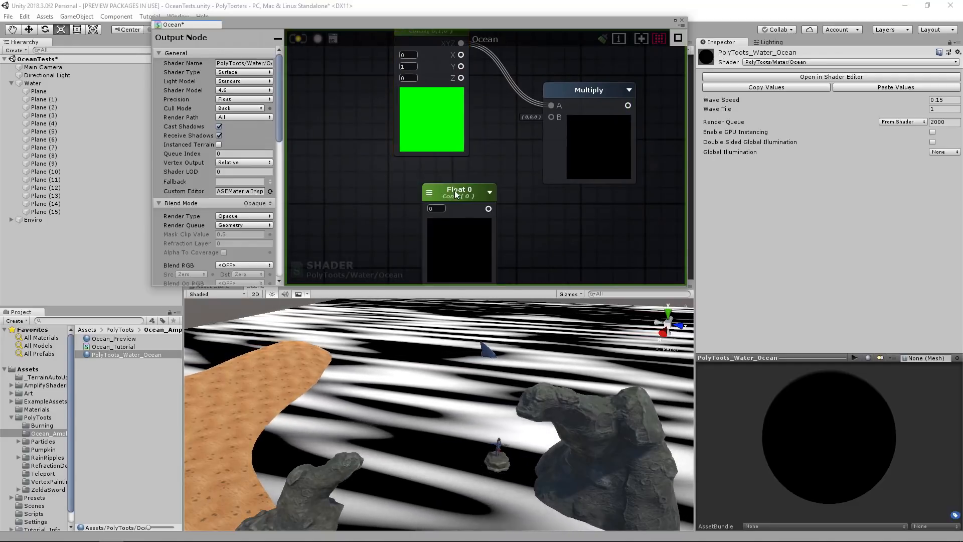
pyautogui.moveTo(424, 181); pyautogui.dragTo(413, 170)
pyautogui.click(243, 67)
pyautogui.write('Wave Height')
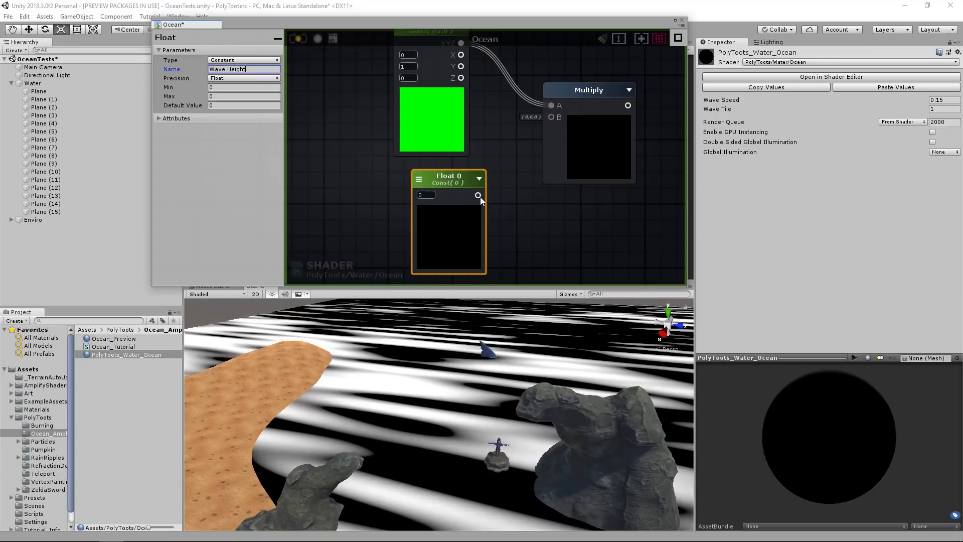
pyautogui.moveTo(478, 195); pyautogui.dragTo(551, 117)
# Set Wave Height to 1 and arrange the Wave Up, Wave Height and Multiply nodes as a group.
pyautogui.scroll(-5, 505, 134)
pyautogui.moveTo(458, 160); pyautogui.dragTo(452, 161)
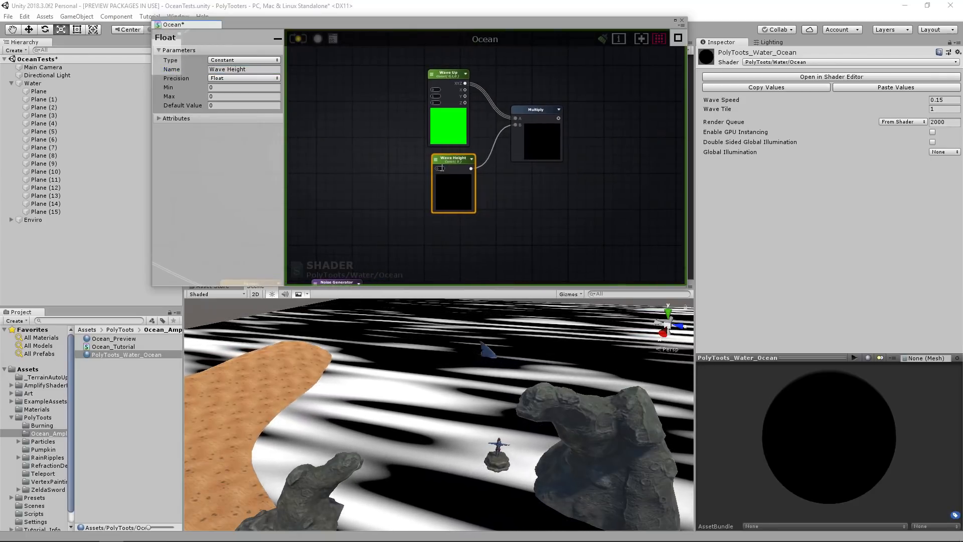
pyautogui.click(440, 168)
pyautogui.write('1')
pyautogui.moveTo(598, 220); pyautogui.dragTo(423, 98)
pyautogui.moveTo(545, 138); pyautogui.dragTo(514, 159)
pyautogui.scroll(-1, 525, 201)
pyautogui.moveTo(518, 227); pyautogui.dragTo(506, 163, button='middle')
pyautogui.moveTo(495, 105); pyautogui.dragTo(436, 95)
# Add a second Multiply node combining the Wave Up and Wave Height result with the Add node's wave pattern.
pyautogui.moveTo(542, 139); pyautogui.dragTo(554, 140, button='middle')
pyautogui.click(559, 140)
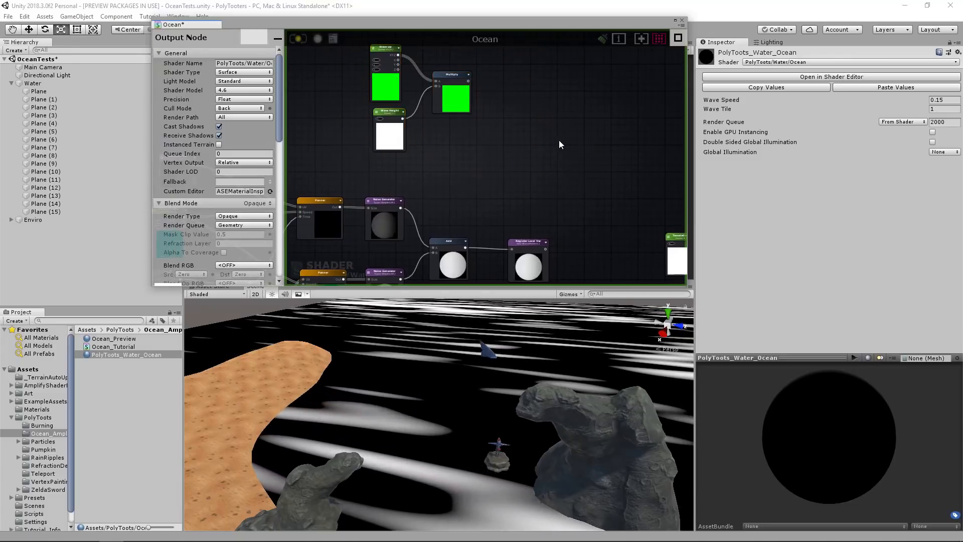
pyautogui.press('m')
pyautogui.click(537, 128)
pyautogui.moveTo(547, 136); pyautogui.dragTo(531, 122)
pyautogui.moveTo(488, 236); pyautogui.dragTo(568, 188, button='middle')
pyautogui.moveTo(382, 191); pyautogui.dragTo(475, 196, button='middle')
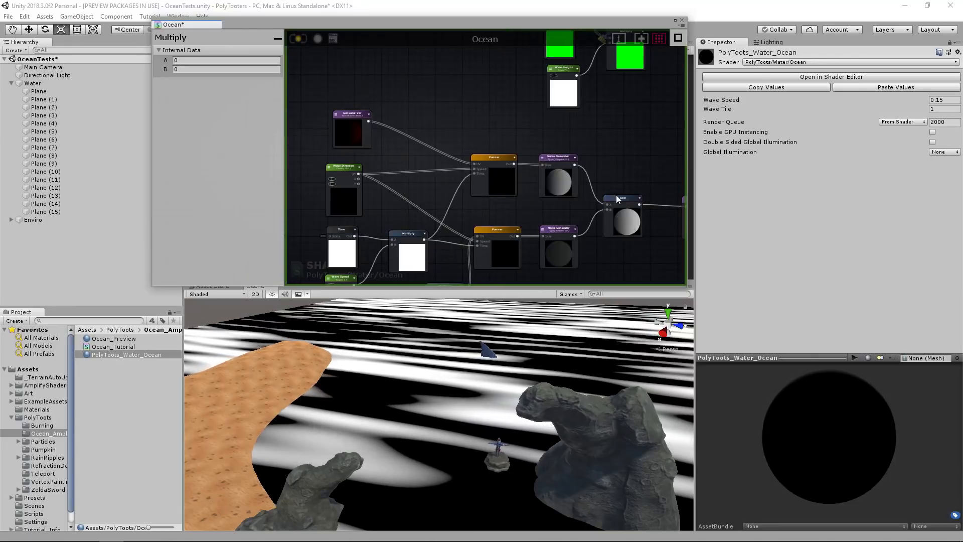
pyautogui.moveTo(622, 198); pyautogui.dragTo(460, 230, button='middle')
pyautogui.moveTo(478, 235); pyautogui.dragTo(538, 110)
pyautogui.moveTo(496, 119); pyautogui.dragTo(506, 176, button='middle')
# Select the whole wave pattern node group and move it lower, away from the Wave Up and Wave Height nodes.
pyautogui.moveTo(363, 77); pyautogui.dragTo(500, 150)
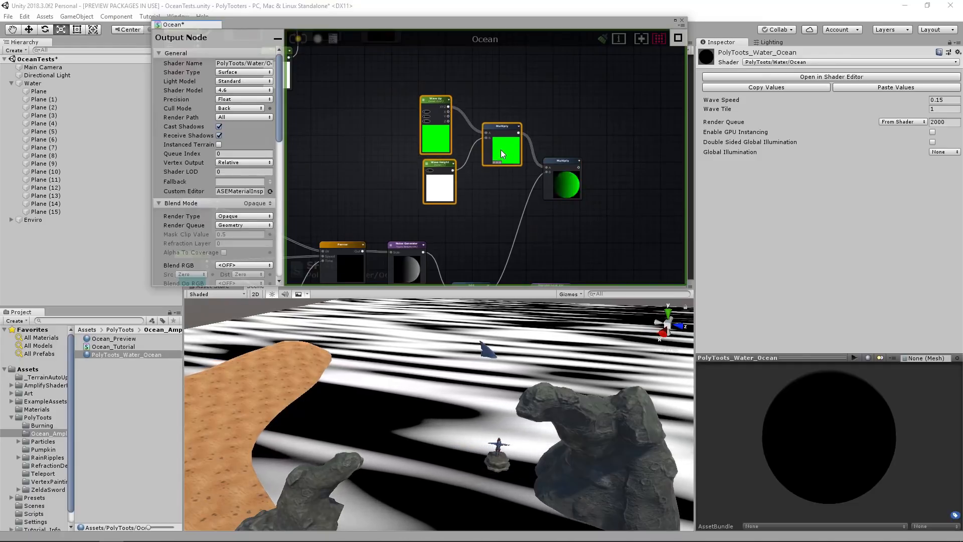
pyautogui.moveTo(472, 246); pyautogui.dragTo(578, 146, button='middle')
pyautogui.scroll(-2, 578, 145)
pyautogui.scroll(-2, 577, 145)
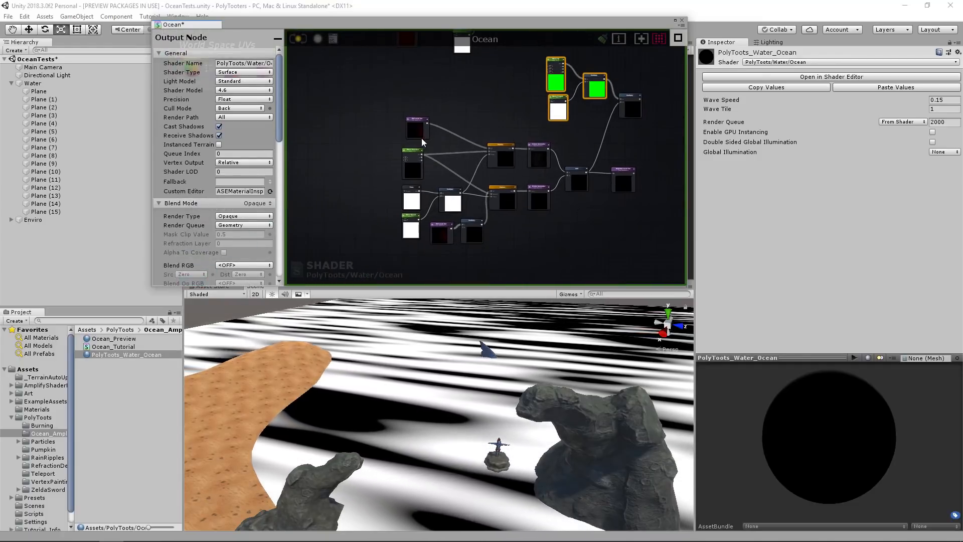
pyautogui.click(411, 132)
pyautogui.moveTo(360, 128); pyautogui.dragTo(636, 249)
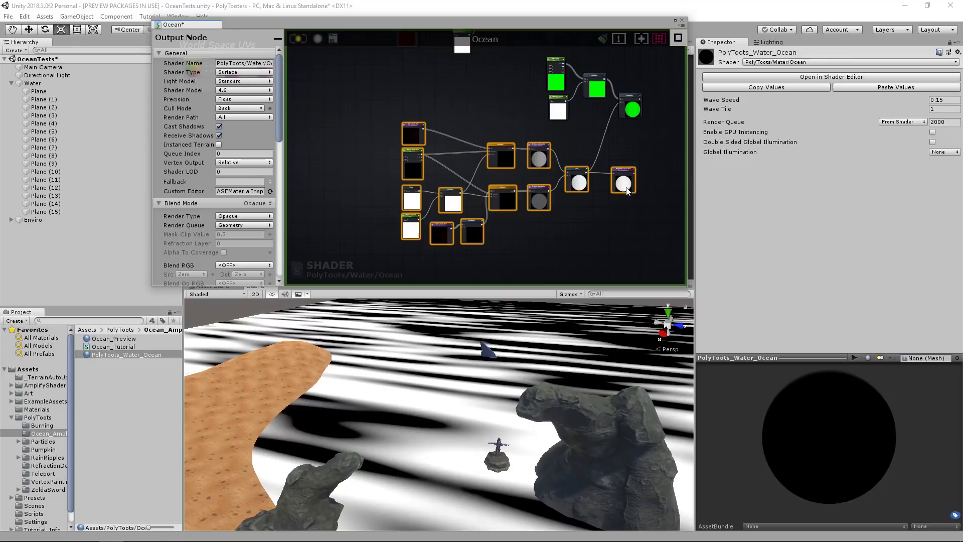
pyautogui.moveTo(577, 180); pyautogui.dragTo(567, 207)
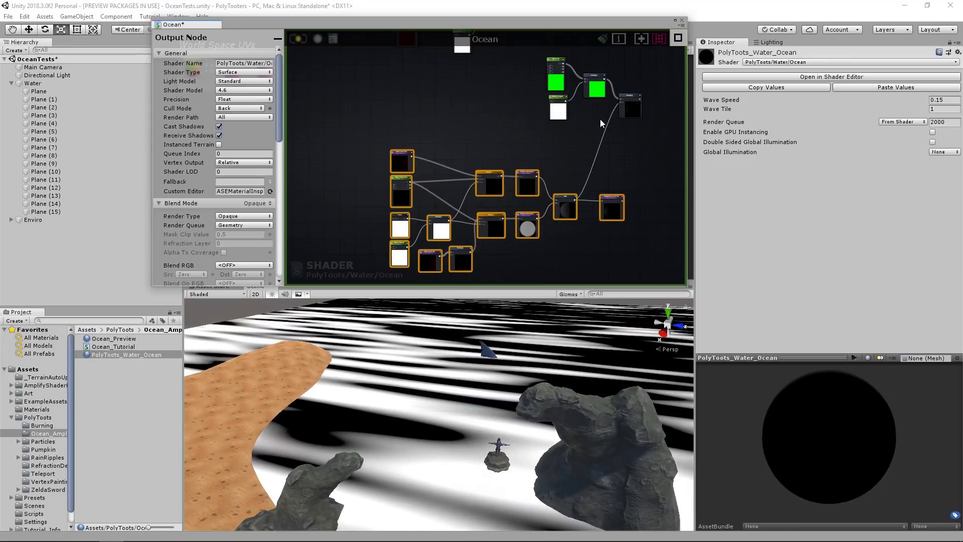
# Add a Register Local Var node named WaveHeight fed by the second Multiply node.
pyautogui.moveTo(637, 102); pyautogui.dragTo(531, 182, button='middle')
pyautogui.scroll(2, 532, 182)
pyautogui.click(564, 189)
pyautogui.scroll(2, 564, 189)
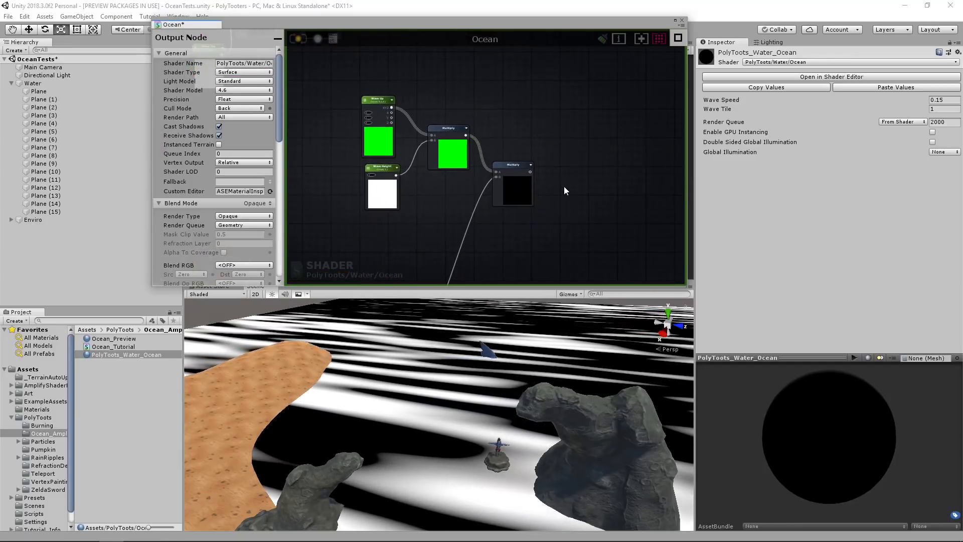
pyautogui.click(565, 176)
pyautogui.moveTo(530, 171); pyautogui.dragTo(571, 170)
pyautogui.click(255, 58)
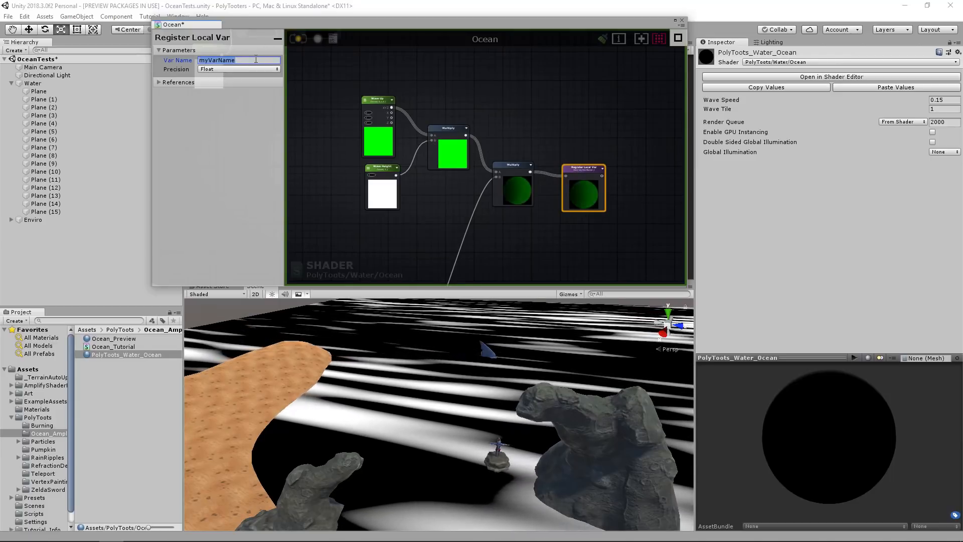
pyautogui.write('WaveHeight')
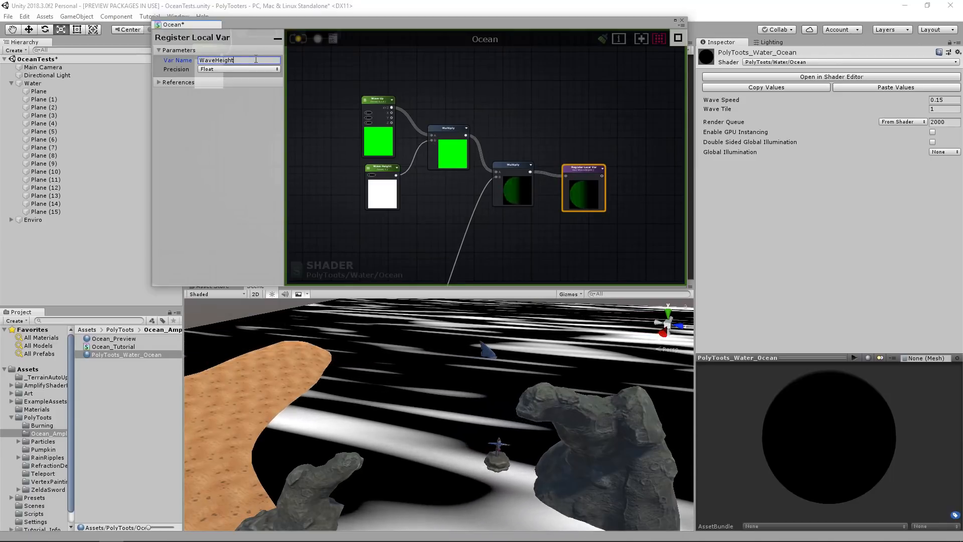
# Place the WaveHeight node beside its Multiply node and the WavePattern node beside the Add node.
pyautogui.moveTo(576, 168); pyautogui.dragTo(568, 161)
pyautogui.moveTo(585, 186); pyautogui.dragTo(581, 44, button='middle')
pyautogui.moveTo(477, 207); pyautogui.dragTo(459, 202)
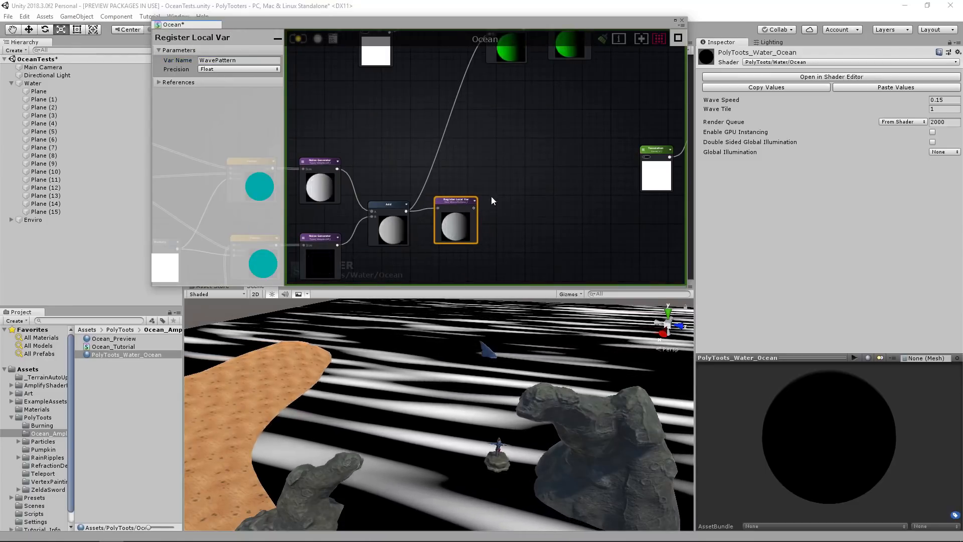
pyautogui.moveTo(584, 88); pyautogui.dragTo(586, 154, button='middle')
# Move the UV, wave height and wave pattern node groups farther from the output node, keeping the Tesselation node beside it.
pyautogui.scroll(-1, 472, 186)
pyautogui.scroll(1, 532, 162)
pyautogui.scroll(-4, 586, 154)
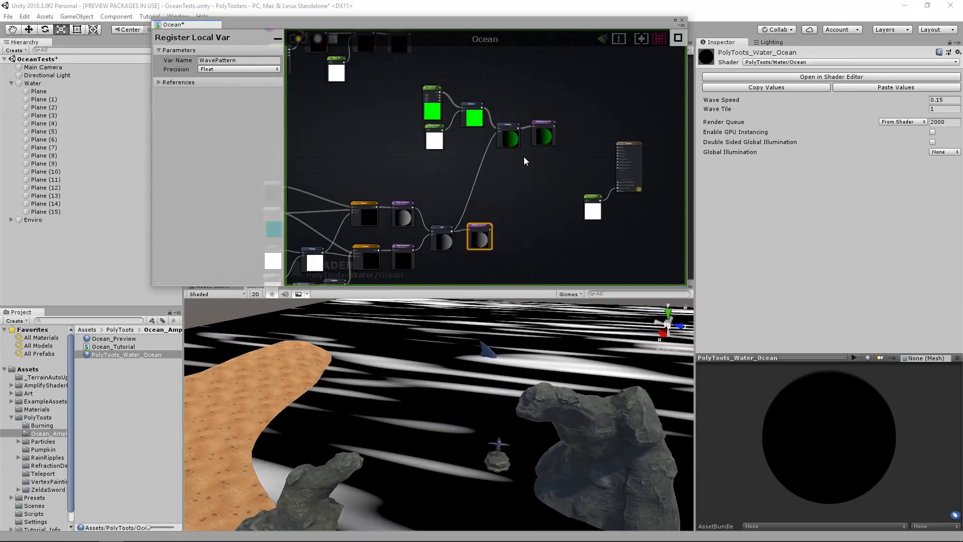
pyautogui.scroll(-2, 488, 158)
pyautogui.moveTo(560, 103); pyautogui.dragTo(464, 111)
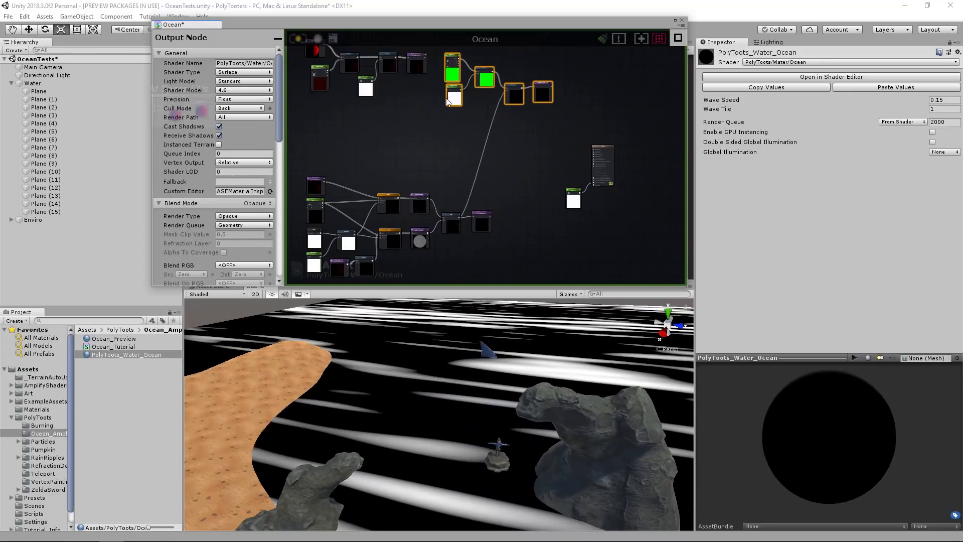
pyautogui.scroll(-3, 509, 146)
pyautogui.moveTo(576, 252); pyautogui.dragTo(576, 251)
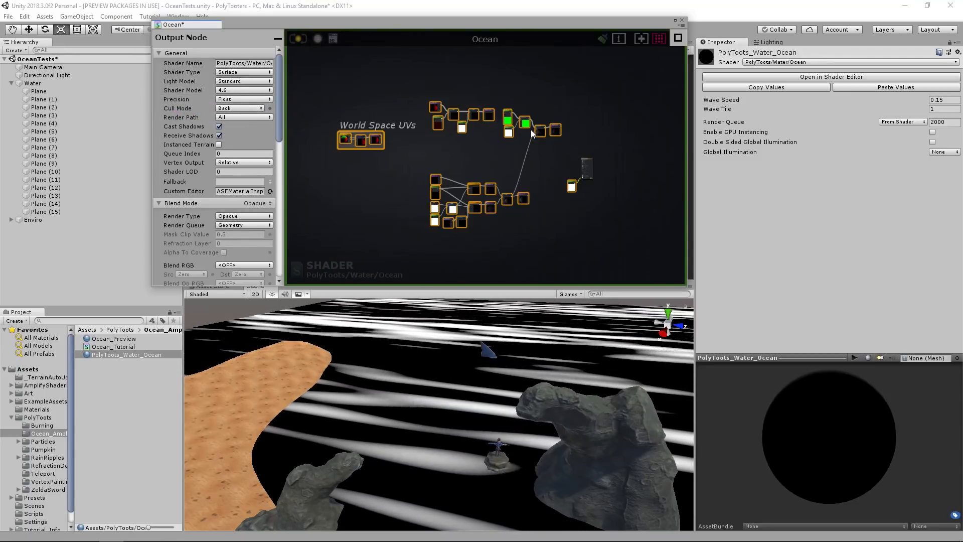
pyautogui.moveTo(513, 131); pyautogui.dragTo(435, 134)
pyautogui.click(470, 187)
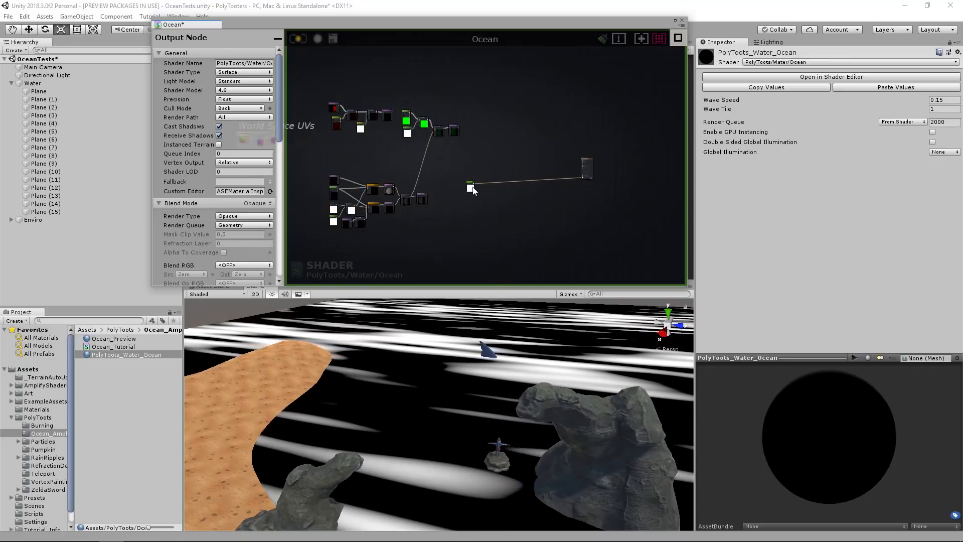
pyautogui.moveTo(470, 186); pyautogui.dragTo(562, 194)
# Add a Get Local Var node above the Tesselation node and set its reference to WaveHeight.
pyautogui.scroll(5, 583, 168)
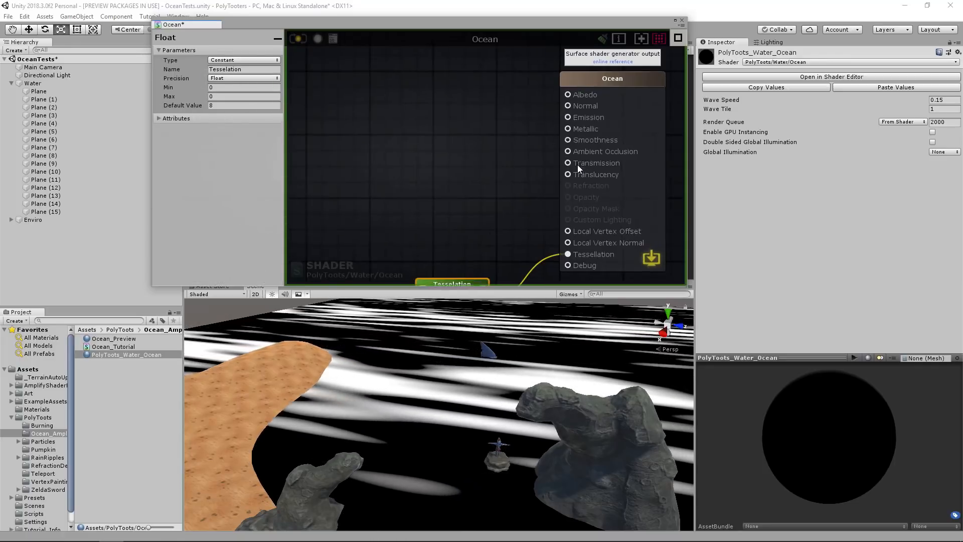
pyautogui.click(476, 167)
pyautogui.press('g')
pyautogui.click(458, 147)
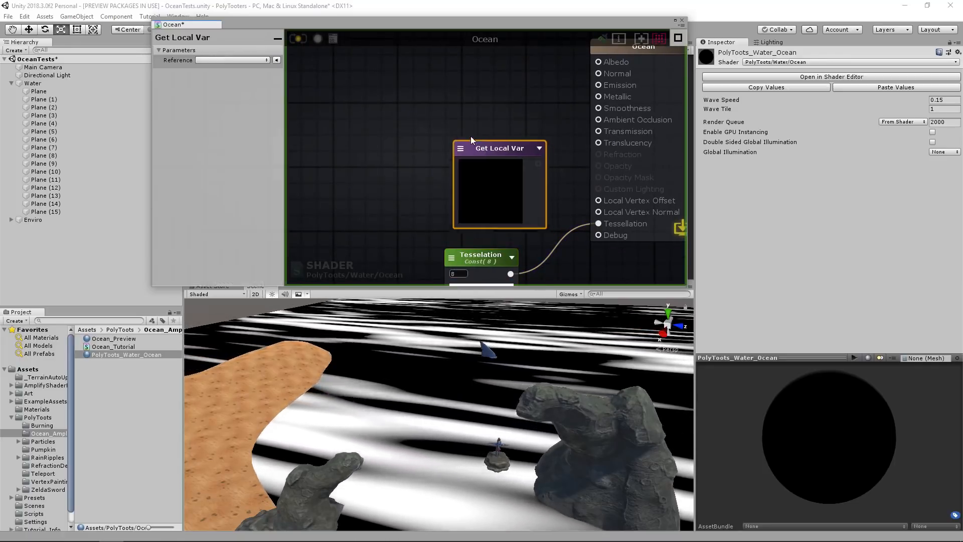
pyautogui.moveTo(478, 149); pyautogui.dragTo(447, 120)
pyautogui.click(433, 126)
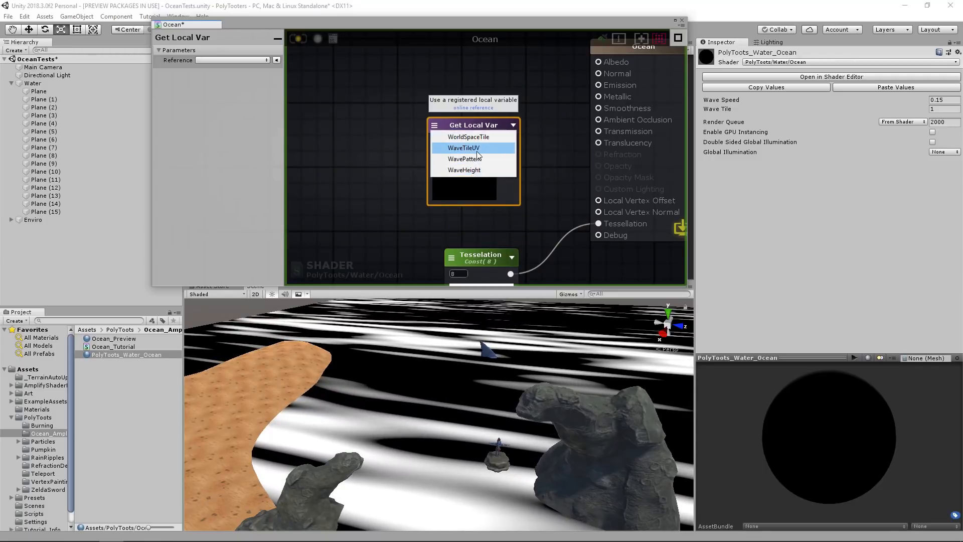
pyautogui.click(477, 169)
# Connect the WaveHeight variable to the output's Local Vertex Offset and Emission, compiling the shader to preview the displacement.
pyautogui.moveTo(512, 143); pyautogui.dragTo(598, 201)
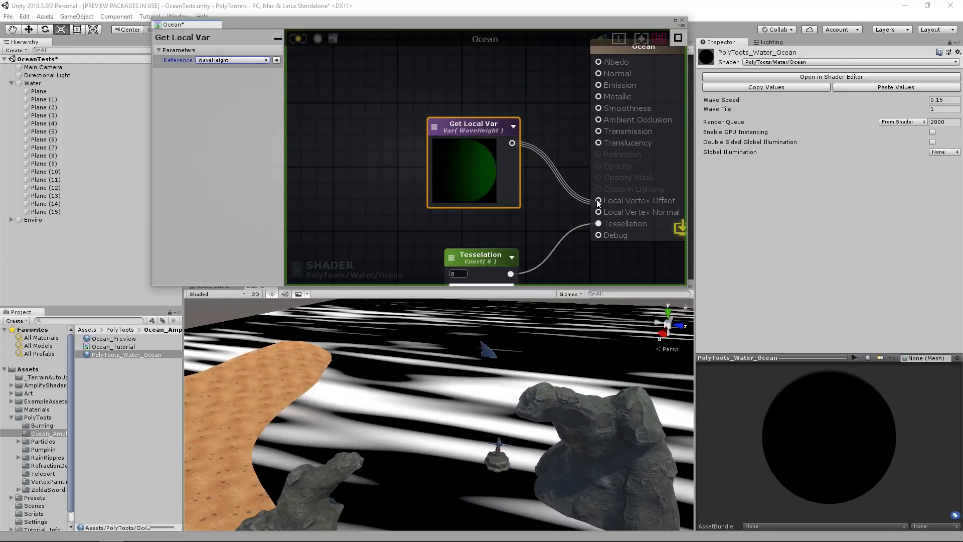
pyautogui.moveTo(480, 132); pyautogui.dragTo(487, 154)
pyautogui.click(298, 41)
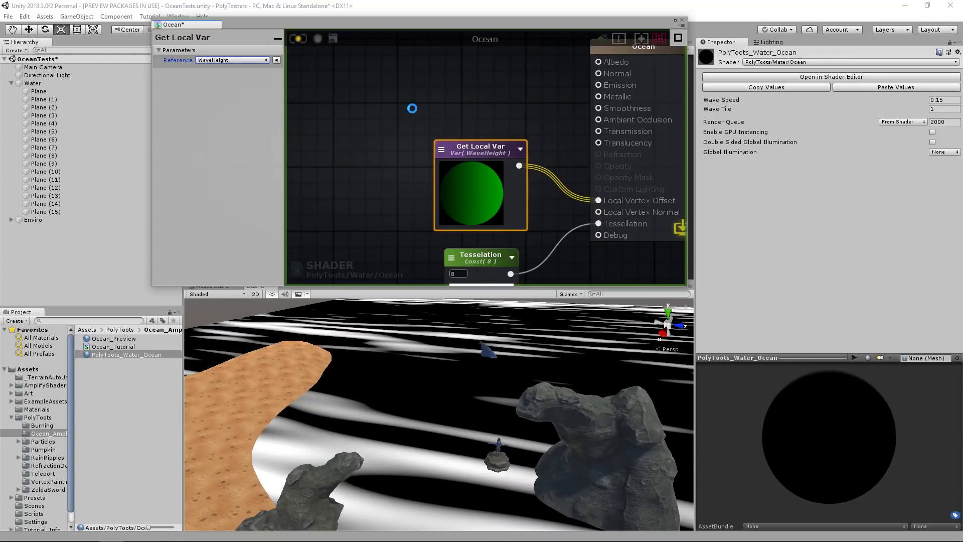
pyautogui.moveTo(477, 382); pyautogui.dragTo(499, 354, button='right')
pyautogui.press('w')
pyautogui.press('s')
pyautogui.moveTo(525, 164); pyautogui.dragTo(599, 85)
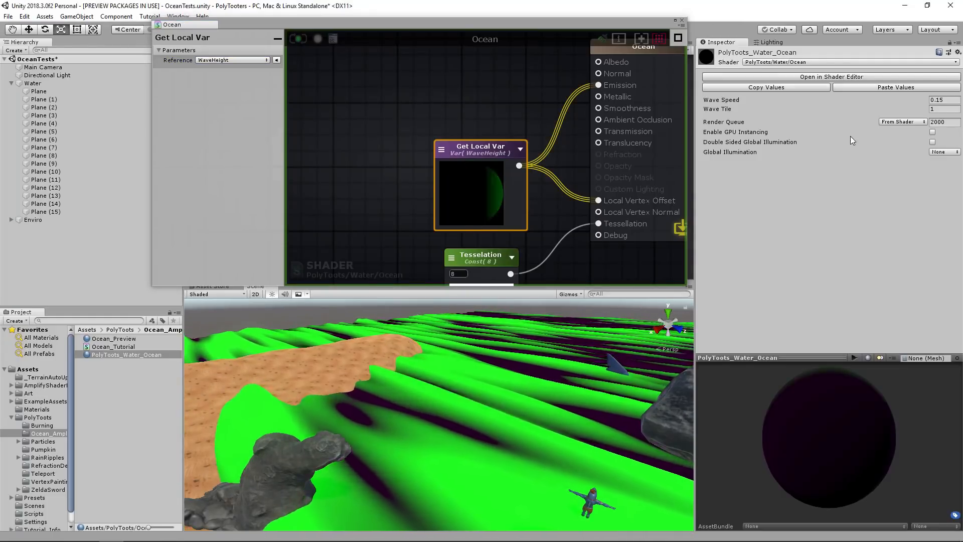
# Change the Wave Height float's type to Property and save the shader.
pyautogui.moveTo(486, 201); pyautogui.dragTo(642, 185, button='middle')
pyautogui.scroll(-8, 622, 184)
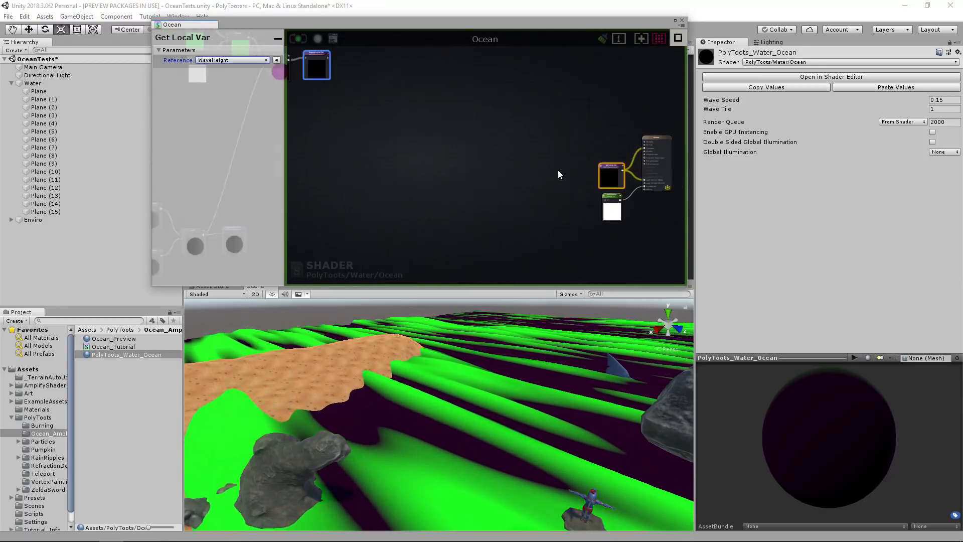
pyautogui.moveTo(373, 116); pyautogui.dragTo(542, 175, button='middle')
pyautogui.click(540, 175)
pyautogui.scroll(8, 356, 116)
pyautogui.click(386, 122)
pyautogui.click(228, 61)
pyautogui.click(231, 81)
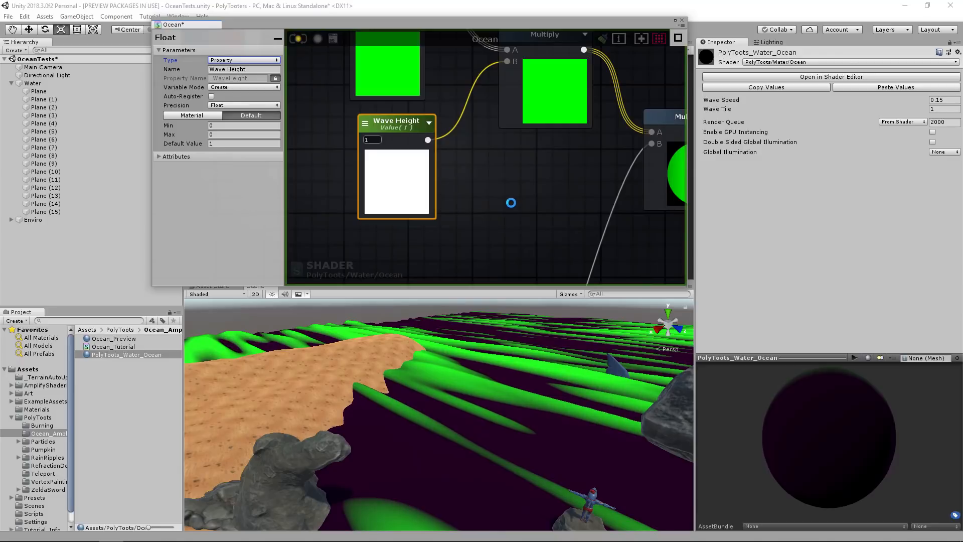
pyautogui.hotkey('ctrl', 's')
# Try several wave values on the ocean material, ending with Wave Tile at 1 and Wave Height at 0.28.
pyautogui.keyDown('alt'); pyautogui.moveTo(905, 119); pyautogui.dragTo(842, 120); pyautogui.keyUp('alt')
pyautogui.moveTo(570, 381); pyautogui.dragTo(487, 384, button='right')
pyautogui.moveTo(455, 356); pyautogui.dragTo(628, 373, button='right')
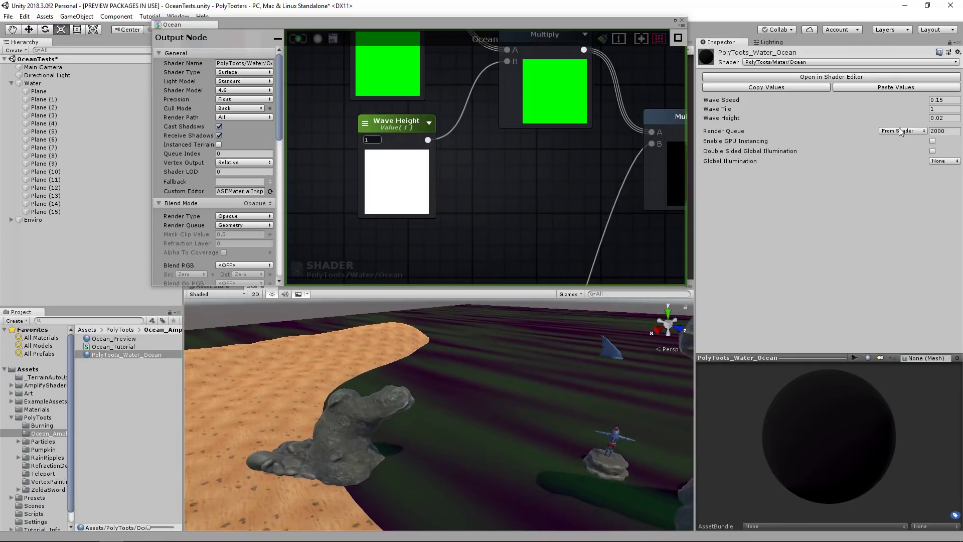
pyautogui.moveTo(892, 120)
pyautogui.mouseDown()
pyautogui.moveTo(955, 123)
pyautogui.moveTo(10, 131)
pyautogui.moveTo(919, 135)
pyautogui.moveTo(895, 134)
pyautogui.mouseUp()
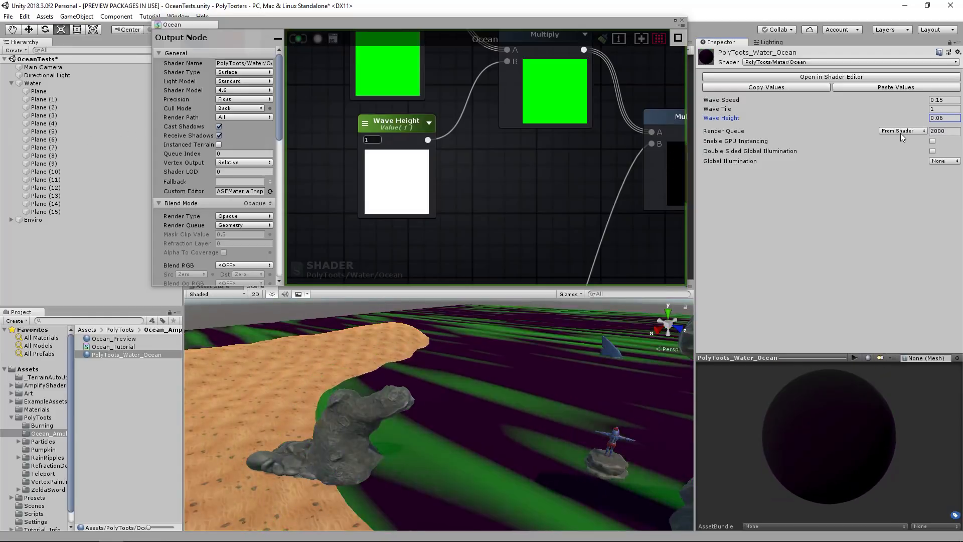
pyautogui.click(911, 111)
pyautogui.moveTo(912, 110); pyautogui.dragTo(947, 103)
pyautogui.write('1')
pyautogui.press('Tab')
pyautogui.write('.1')
pyautogui.press('Return')
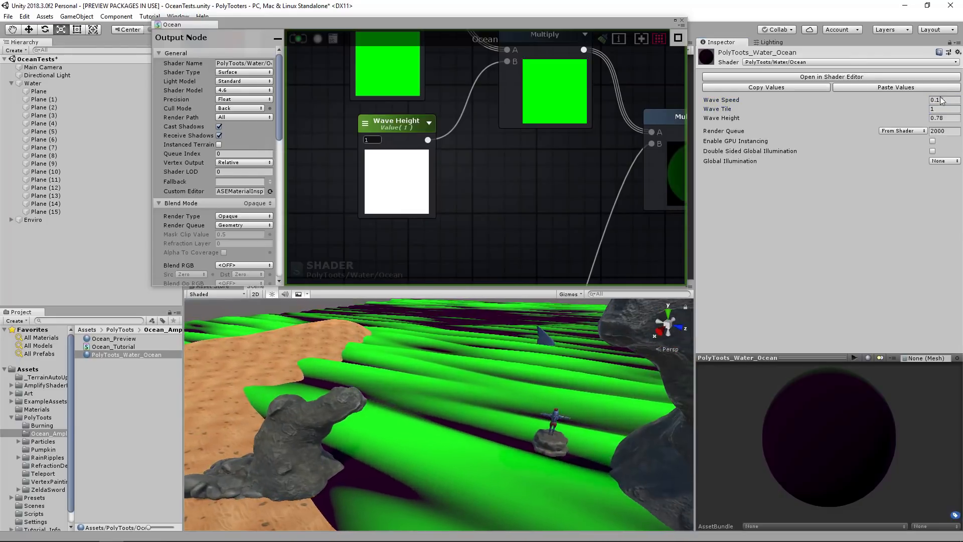
pyautogui.moveTo(921, 117); pyautogui.dragTo(907, 118)
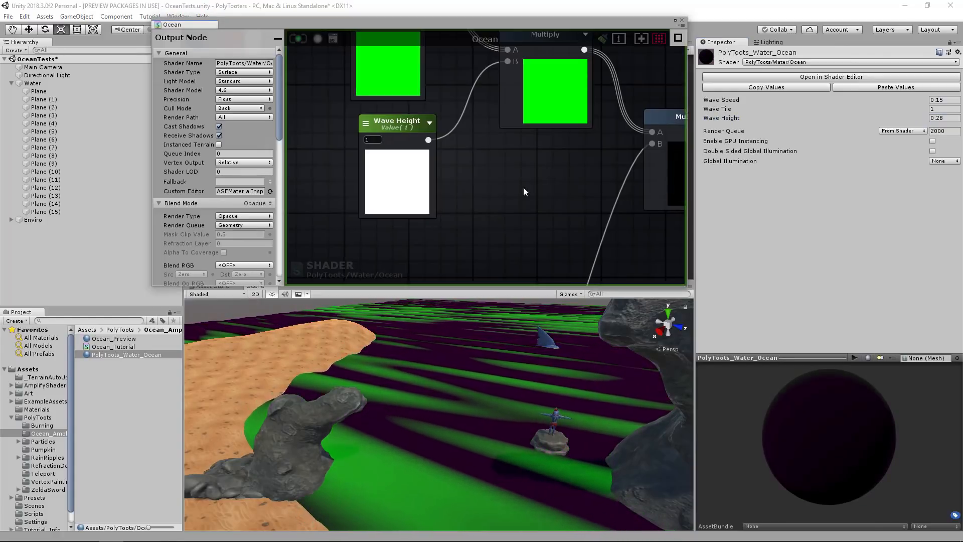
# Frame the wave tile and wave height nodes in a comment titled "Wave UV's and Height".
pyautogui.scroll(-5, 524, 188)
pyautogui.moveTo(379, 104); pyautogui.dragTo(620, 207)
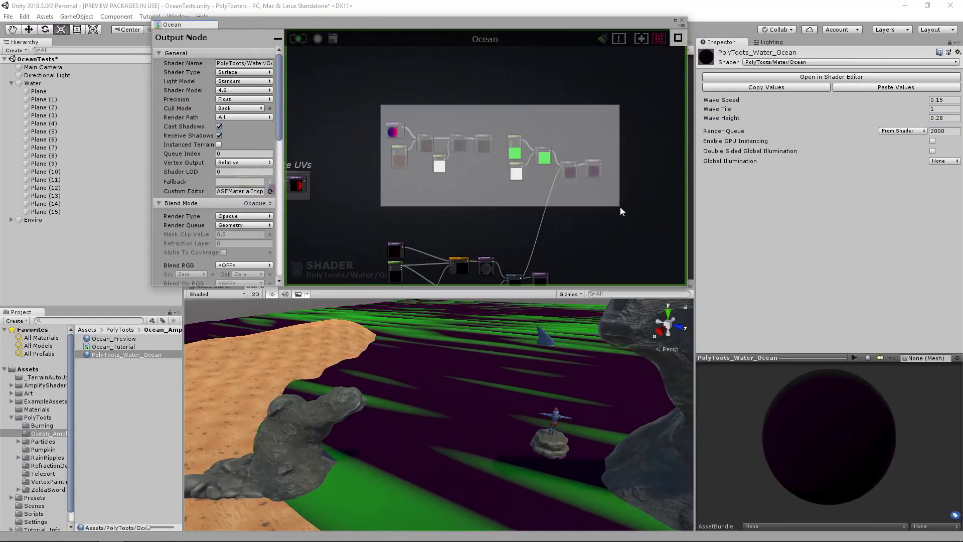
pyautogui.scroll(1, 588, 185)
pyautogui.press('c')
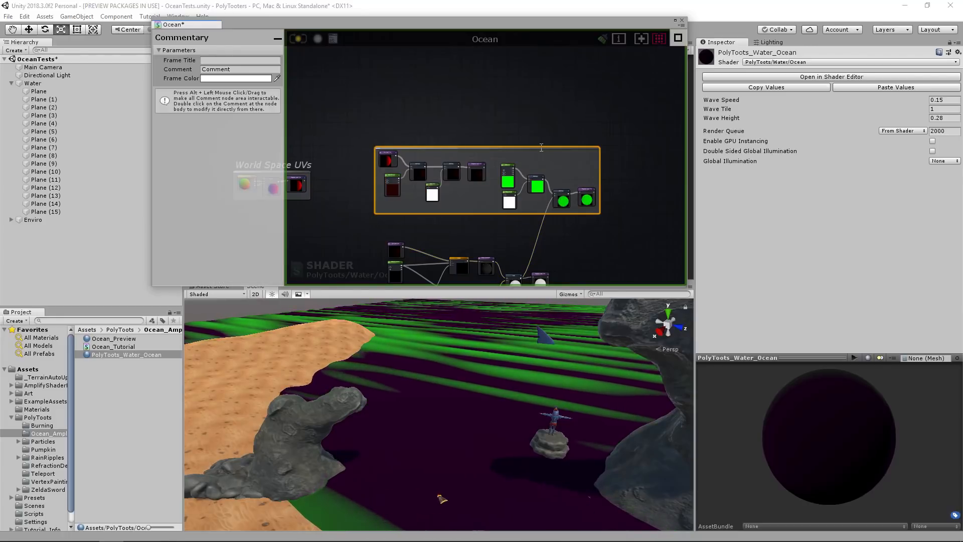
pyautogui.click(529, 148)
pyautogui.doubleClick(378, 131)
pyautogui.write('Wa')
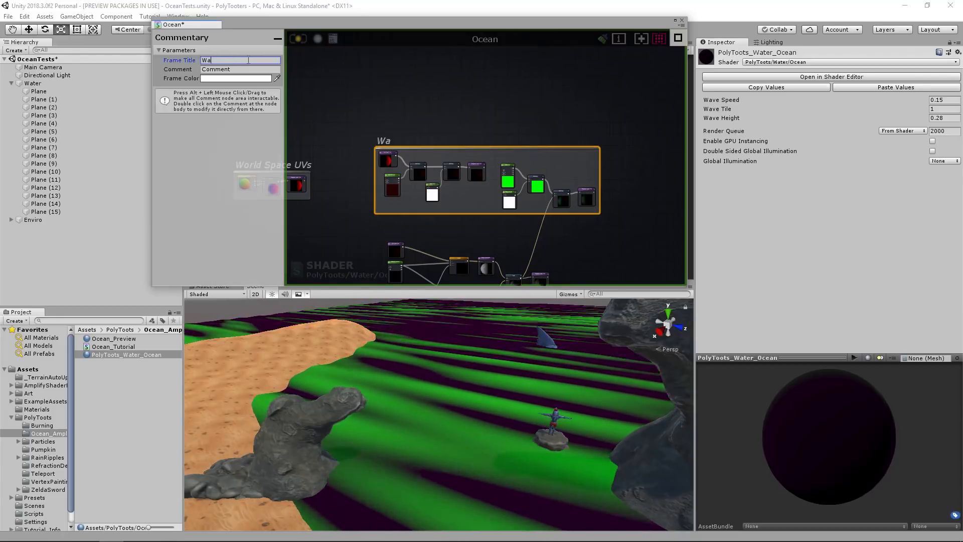
pyautogui.write("ve UV's and Height")
# Frame the noise nodes in a comment titled "Wave Pattern" and place it just below the Wave UV's and Height frame.
pyautogui.moveTo(535, 201); pyautogui.dragTo(557, 103, button='middle')
pyautogui.moveTo(400, 132); pyautogui.dragTo(586, 249)
pyautogui.press('c')
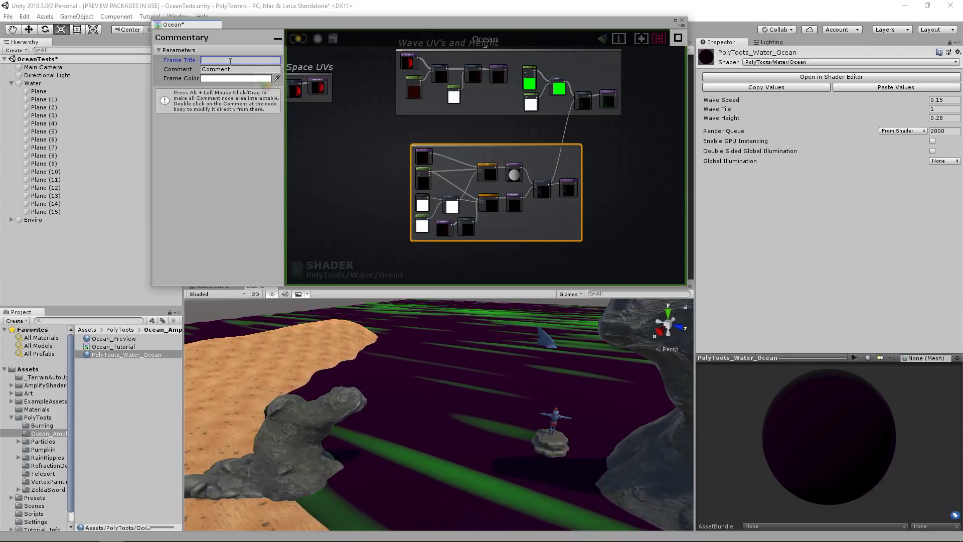
pyautogui.write('Wave Pattern')
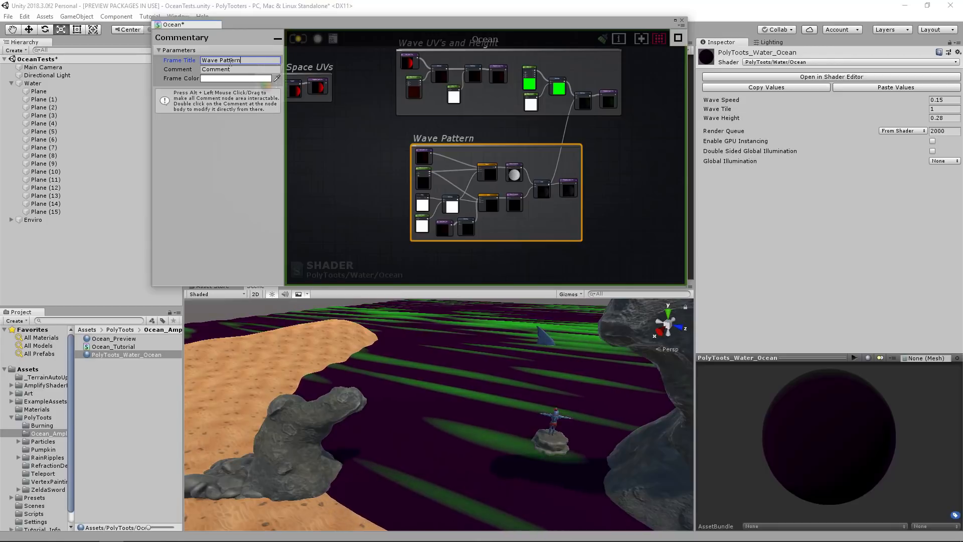
pyautogui.click(513, 146)
pyautogui.moveTo(525, 145); pyautogui.dragTo(515, 137)
pyautogui.moveTo(447, 152); pyautogui.dragTo(376, 156, button='middle')
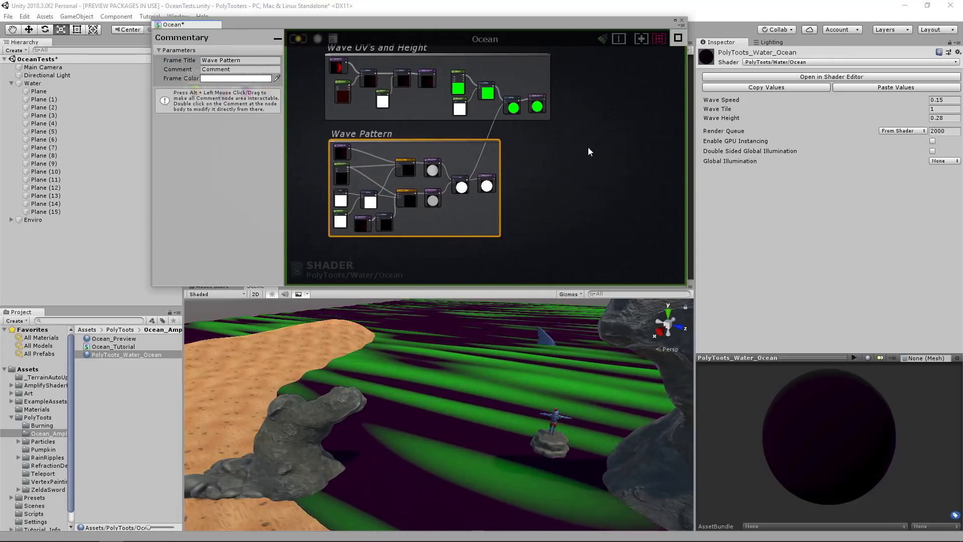
# Disconnect the WaveHeight variable from the output's Emission and recompile the shader.
pyautogui.moveTo(592, 149); pyautogui.dragTo(430, 138, button='middle')
pyautogui.scroll(5, 545, 140)
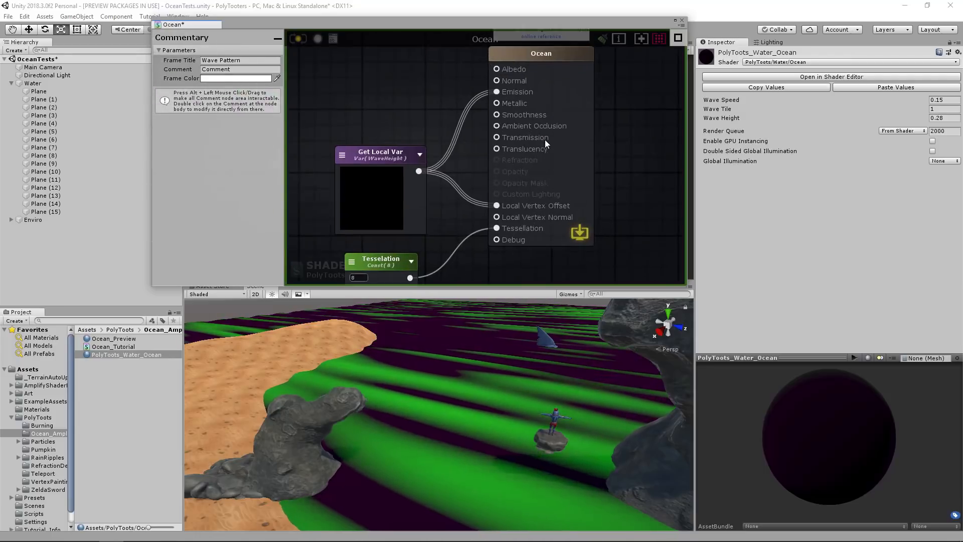
pyautogui.keyDown('alt'); pyautogui.click(497, 92); pyautogui.keyUp('alt')
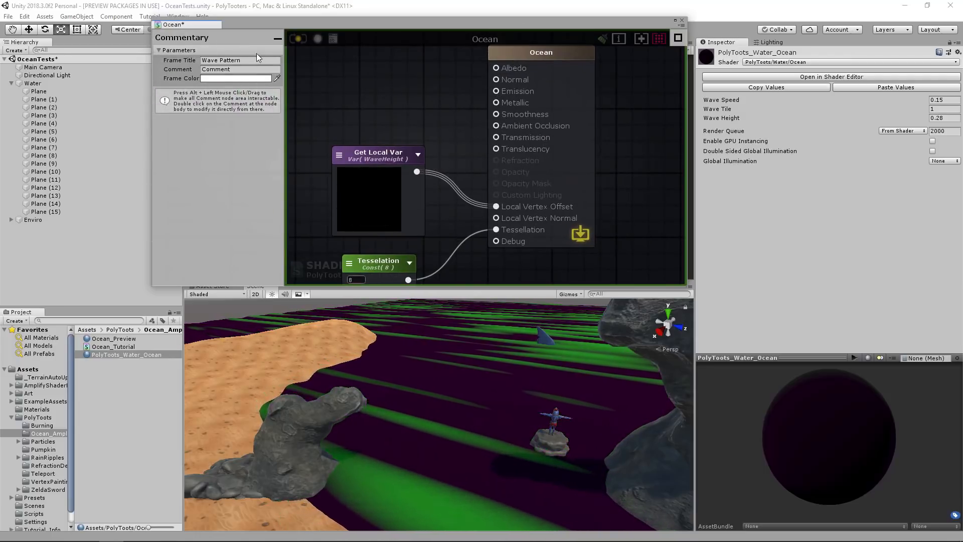
pyautogui.click(299, 42)
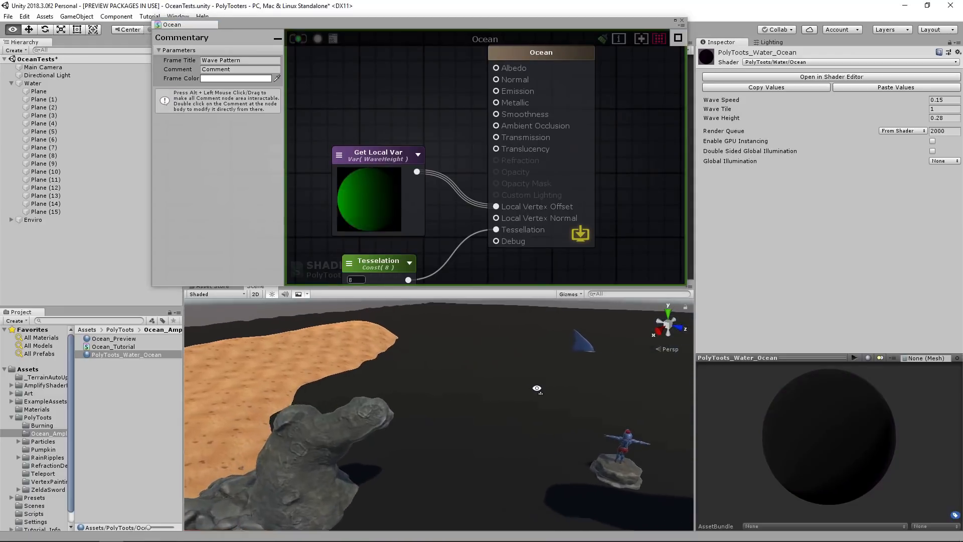
# Add a constant Float named Smoothness with default value 0.9 and connect it to the output's Smoothness.
pyautogui.moveTo(466, 123); pyautogui.dragTo(525, 184, button='middle')
pyautogui.scroll(-3, 499, 165)
pyautogui.click(497, 162)
pyautogui.press('1')
pyautogui.click(446, 121)
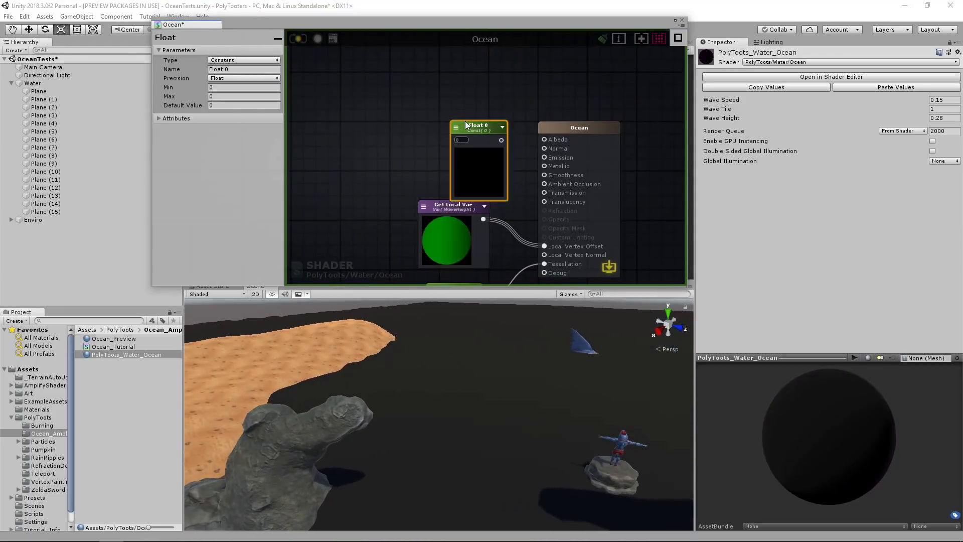
pyautogui.moveTo(475, 129); pyautogui.dragTo(459, 111)
pyautogui.click(260, 70)
pyautogui.write('Sm')
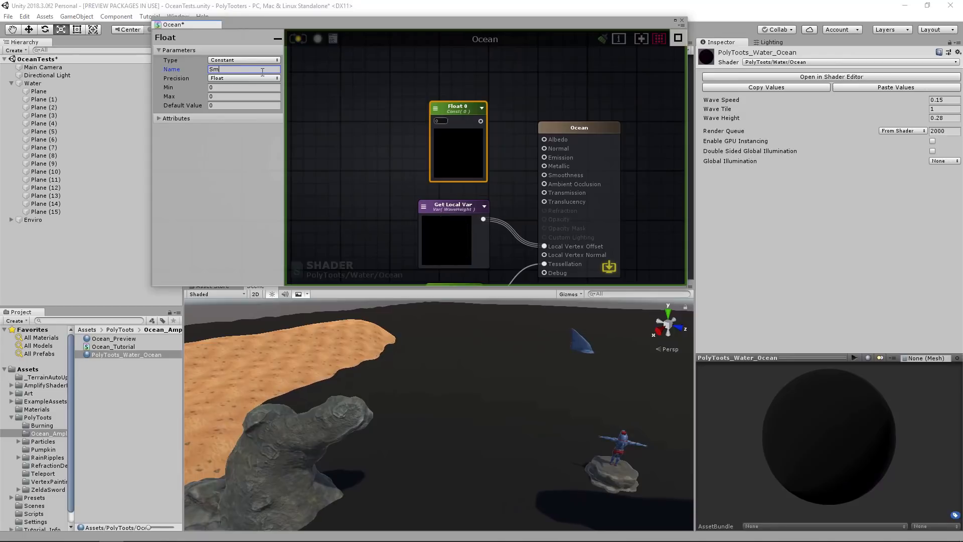
pyautogui.write('.9')
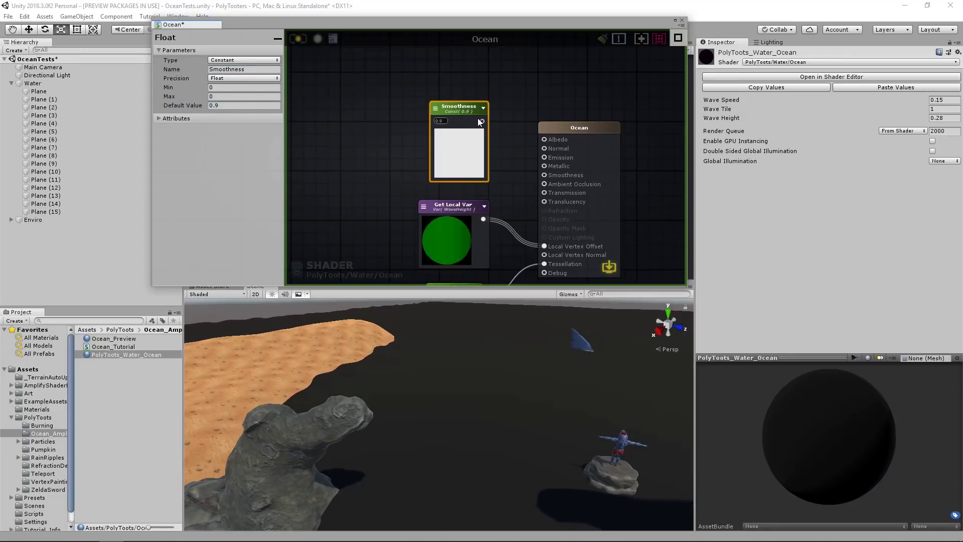
pyautogui.moveTo(481, 121); pyautogui.dragTo(545, 174)
# Add a Texture Sample node with Unpack Normal Map enabled and connect its XYZ result to the output's Normal.
pyautogui.scroll(-2, 444, 175)
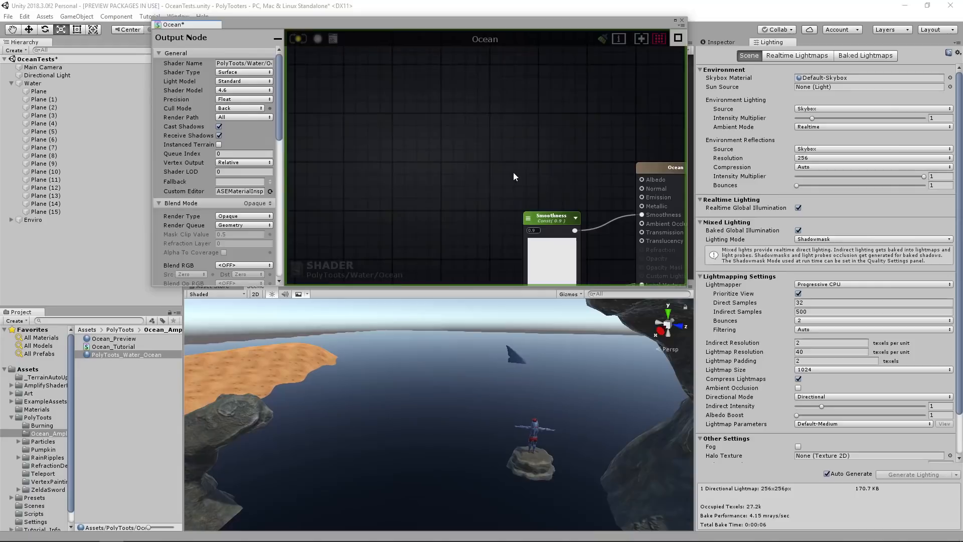
pyautogui.click(457, 113)
pyautogui.moveTo(502, 121); pyautogui.dragTo(476, 124)
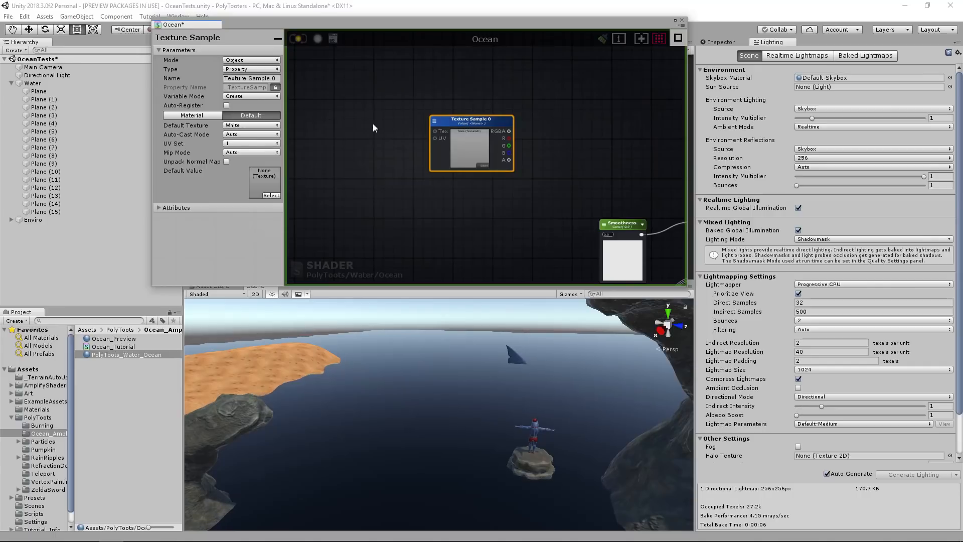
pyautogui.click(264, 61)
pyautogui.click(255, 74)
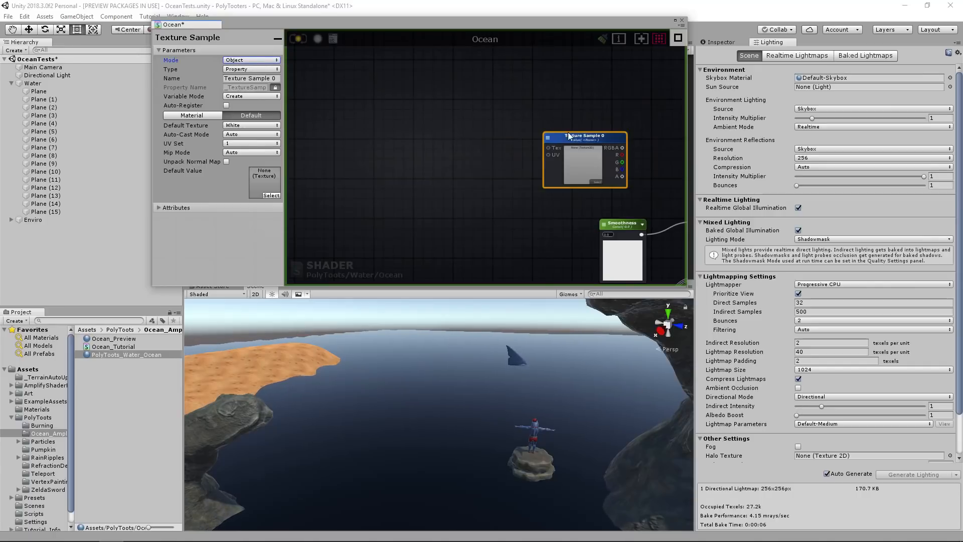
pyautogui.moveTo(565, 136); pyautogui.dragTo(438, 132)
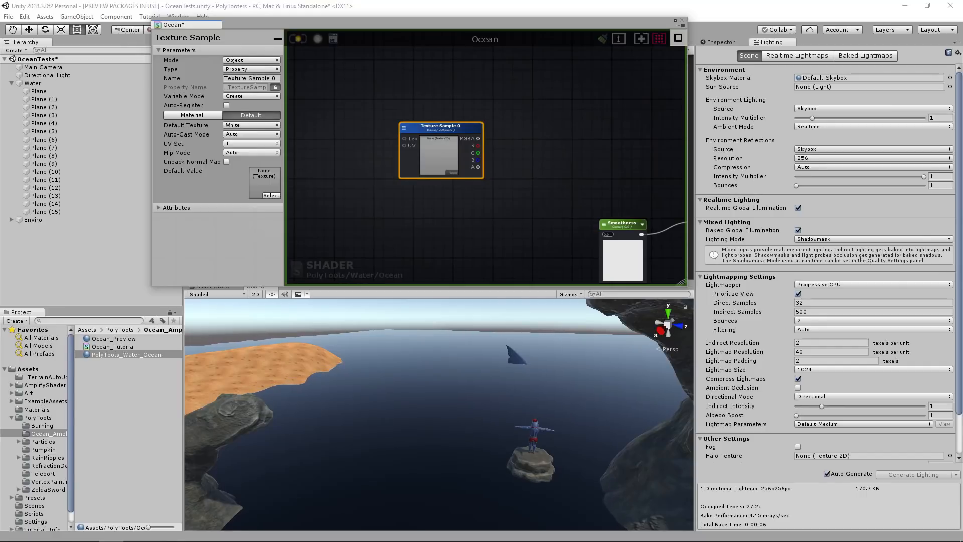
pyautogui.click(226, 161)
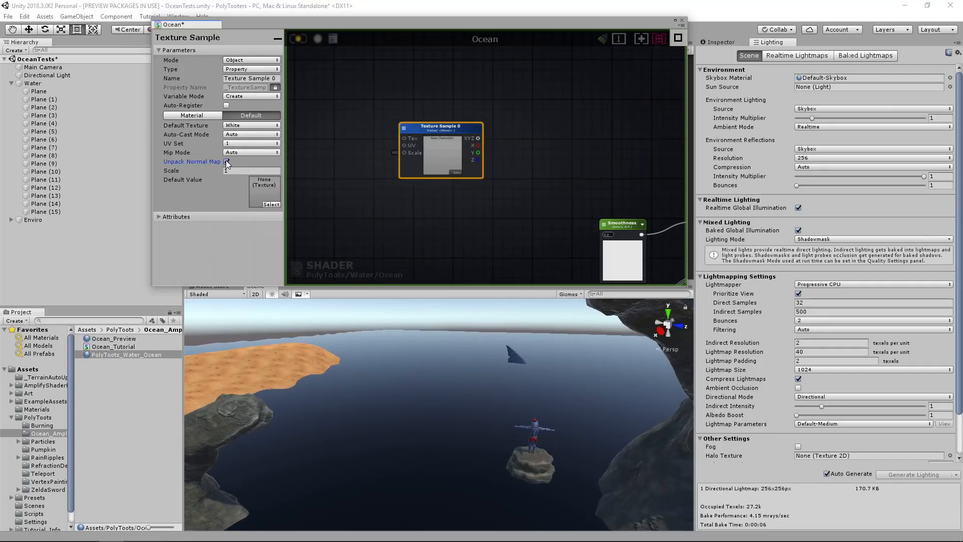
pyautogui.moveTo(601, 159); pyautogui.dragTo(598, 156)
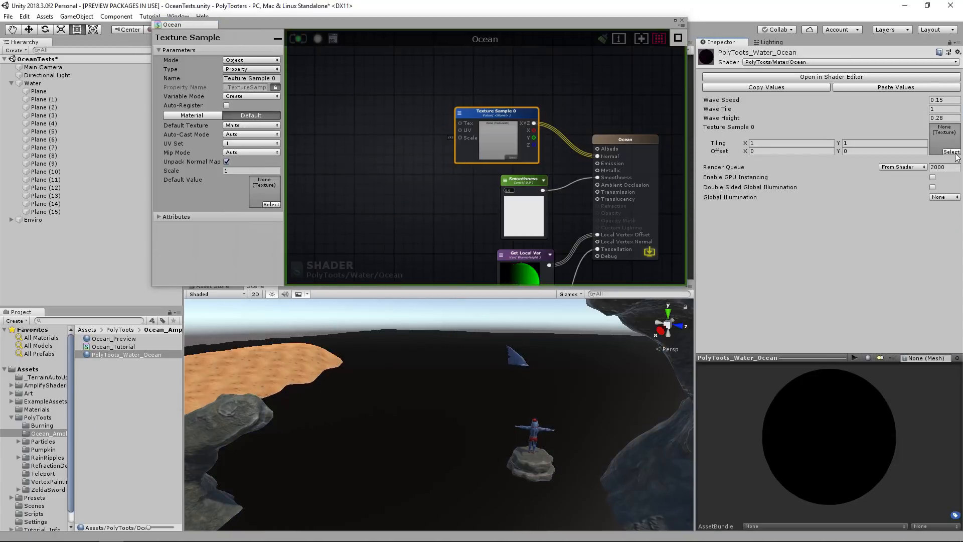
# Assign the WaterBump texture to the Texture Sample 0 slot of the PolyToots_Water_Ocean material.
pyautogui.click(953, 152)
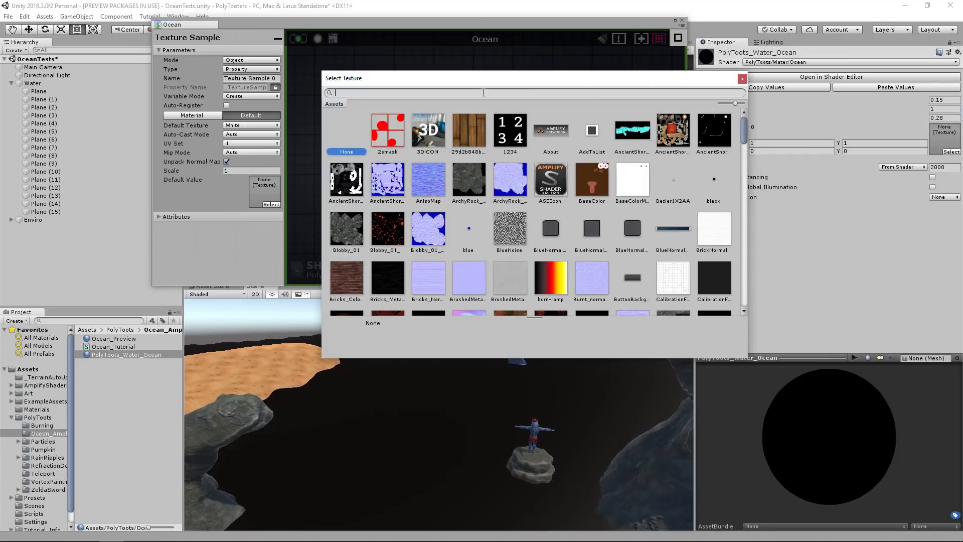
pyautogui.write('water')
pyautogui.click(402, 137)
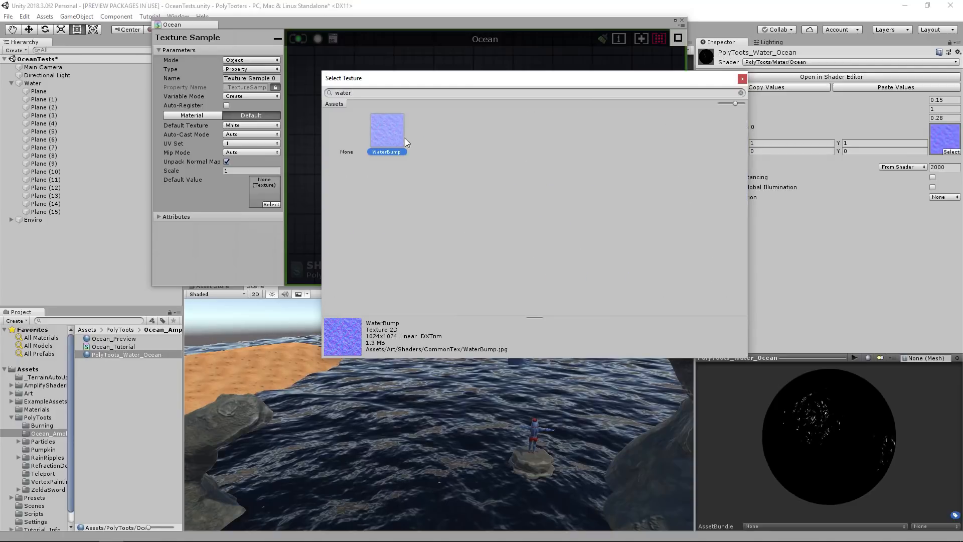
pyautogui.doubleClick(394, 131)
# Examine the normal-mapped water surface around the beach, rocks and character in the scene.
pyautogui.keyDown('alt'); pyautogui.moveTo(494, 366); pyautogui.dragTo(469, 393); pyautogui.keyUp('alt')
pyautogui.click(463, 223)
pyautogui.scroll(-2, 496, 173)
pyautogui.moveTo(447, 107); pyautogui.dragTo(551, 254)
pyautogui.click(492, 156)
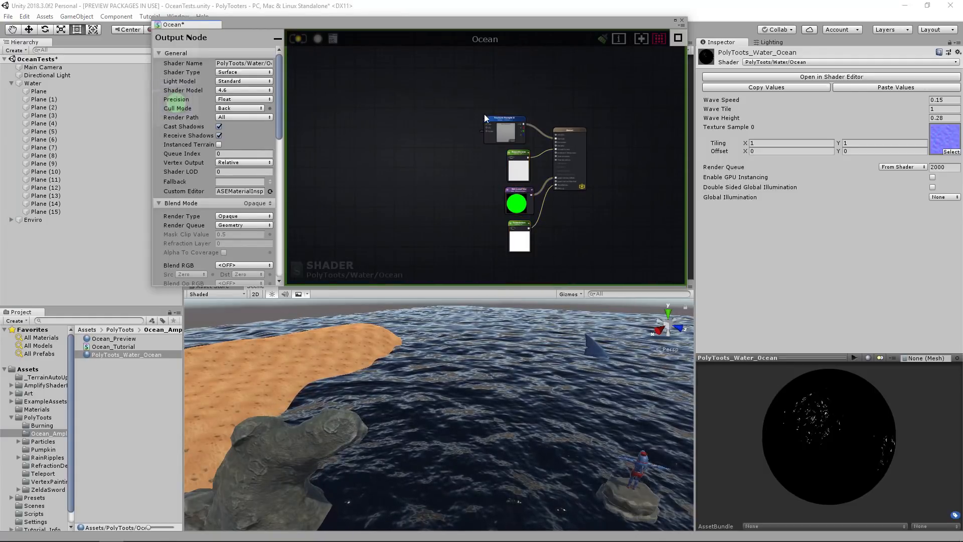
pyautogui.moveTo(480, 114); pyautogui.dragTo(478, 183, button='middle')
pyautogui.moveTo(531, 419); pyautogui.dragTo(571, 396, button='right')
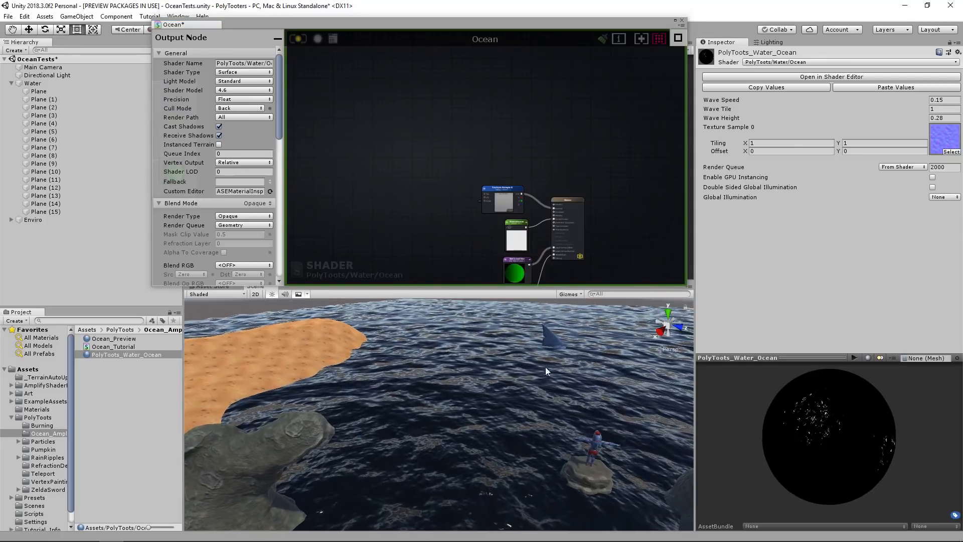
pyautogui.moveTo(498, 434); pyautogui.dragTo(522, 417, button='right')
# Add two Color nodes one above the other in the empty space above the Texture Sample node.
pyautogui.moveTo(487, 110); pyautogui.dragTo(508, 142, button='middle')
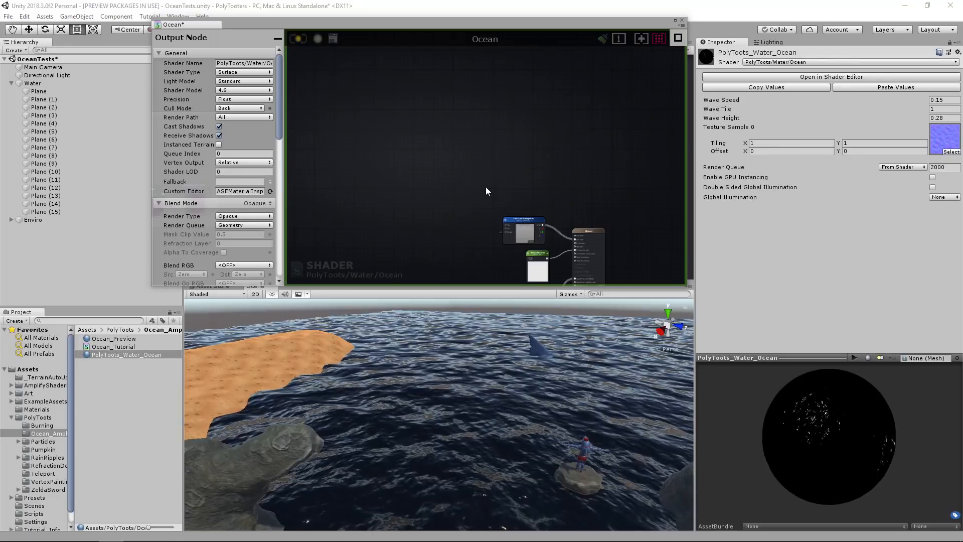
pyautogui.scroll(1, 485, 186)
pyautogui.scroll(1, 501, 158)
pyautogui.scroll(1, 502, 156)
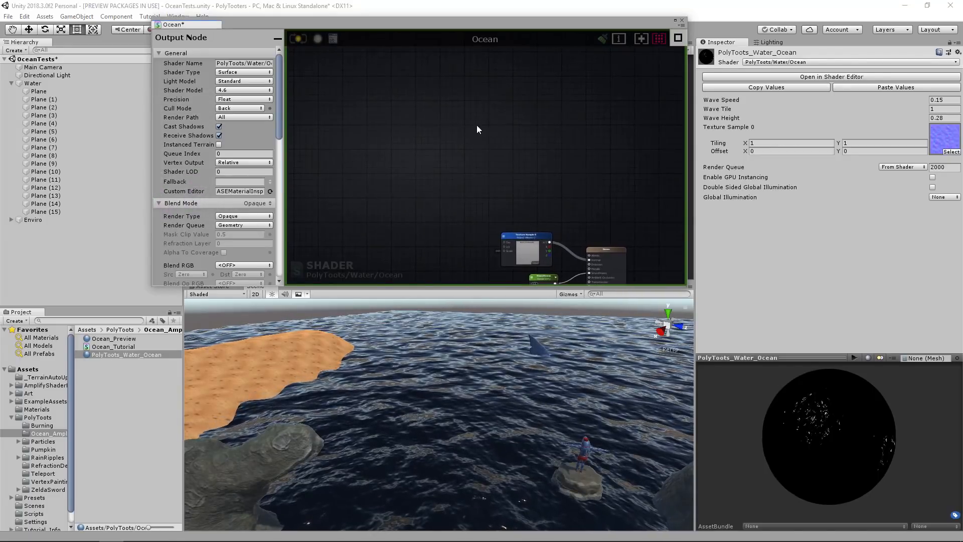
pyautogui.click(479, 115)
pyautogui.click(488, 151)
pyautogui.moveTo(488, 152); pyautogui.dragTo(485, 150)
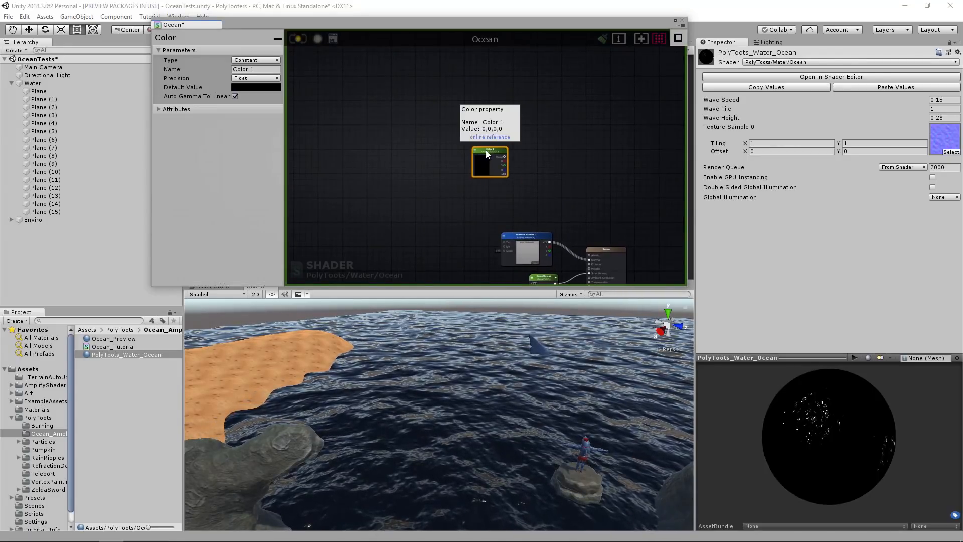
pyautogui.click(526, 144)
pyautogui.scroll(1, 526, 143)
pyautogui.scroll(1, 526, 143)
# Name the upper Color node "Water Colour" and the lower one "Top Colour".
pyautogui.click(470, 101)
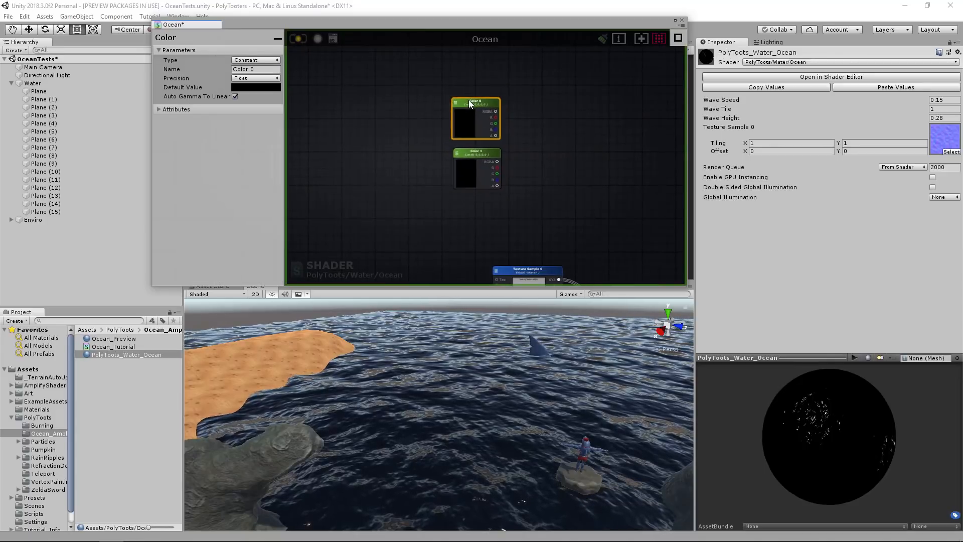
pyautogui.write('Water Colopur')
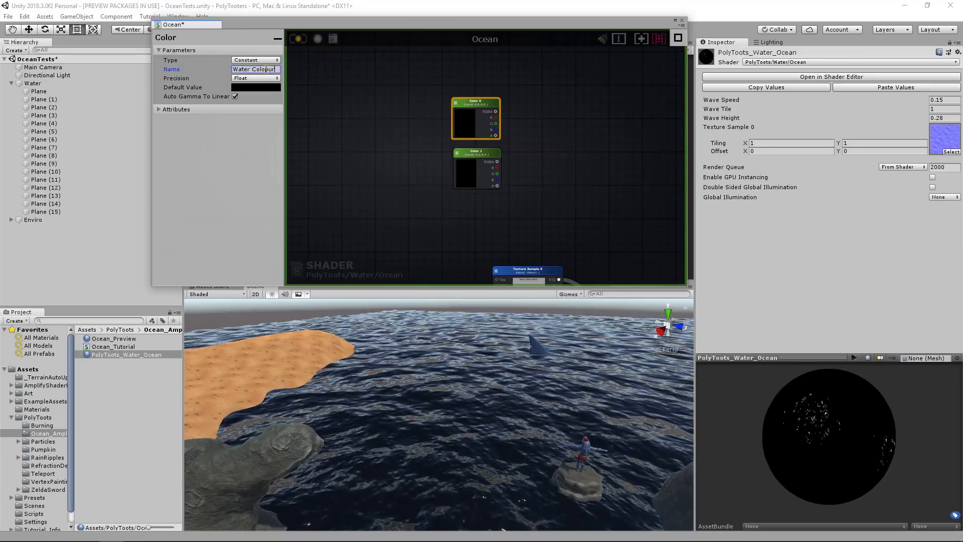
pyautogui.press('Return')
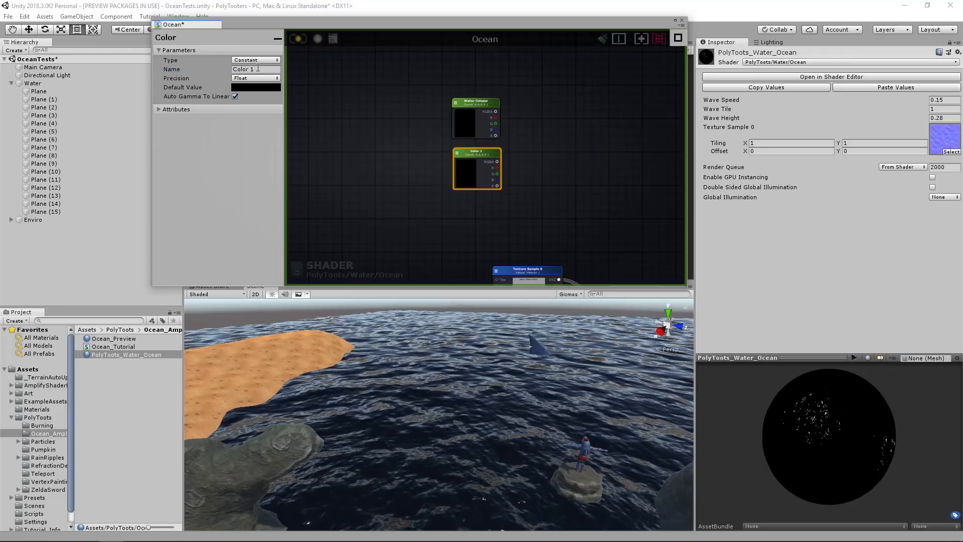
pyautogui.click(261, 69)
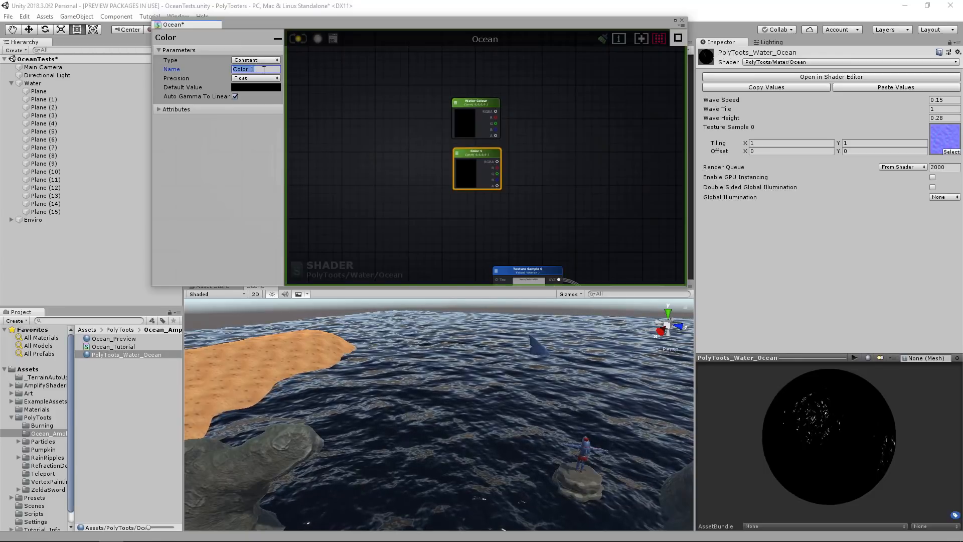
pyautogui.write('Top')
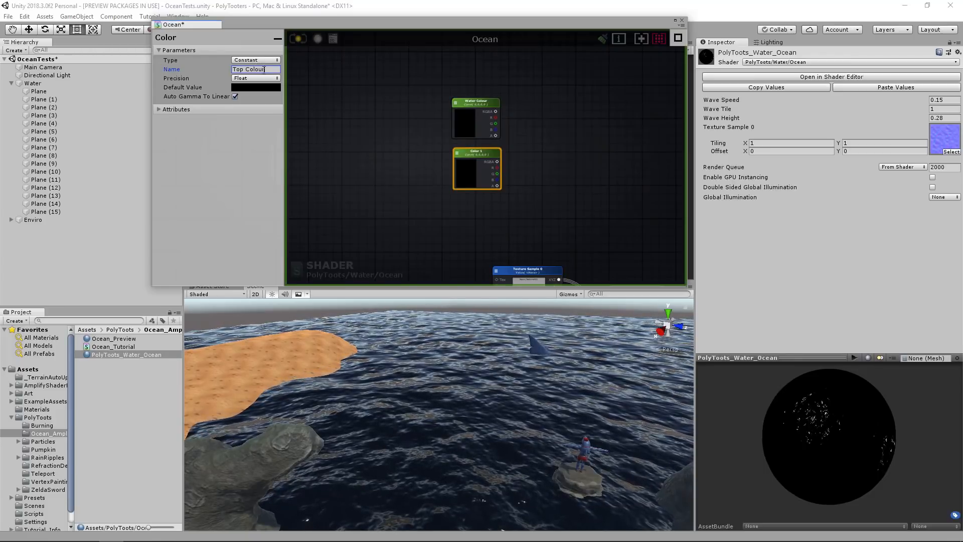
# Change the type of the Water Colour and Top Colour nodes from Constant to Property.
pyautogui.click(257, 60)
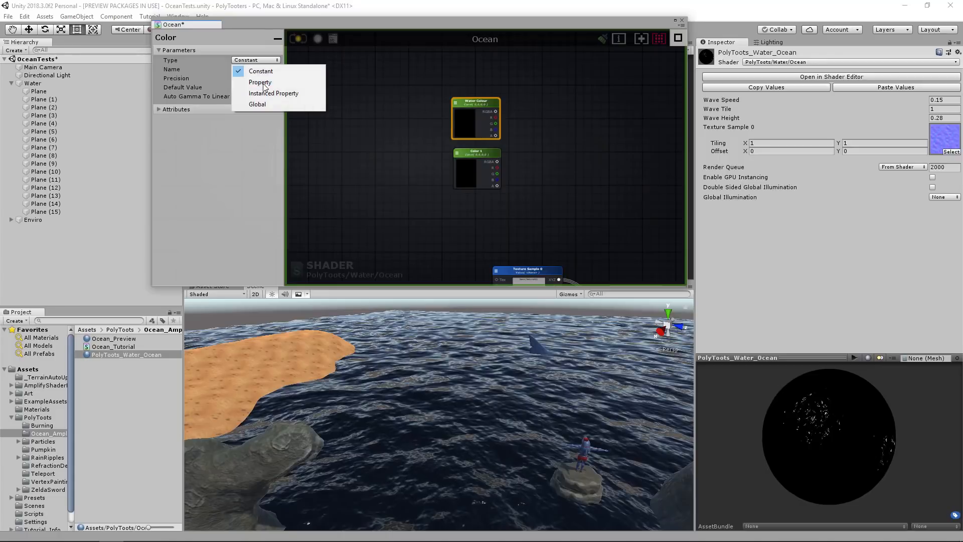
pyautogui.click(472, 149)
pyautogui.click(269, 61)
pyautogui.click(261, 82)
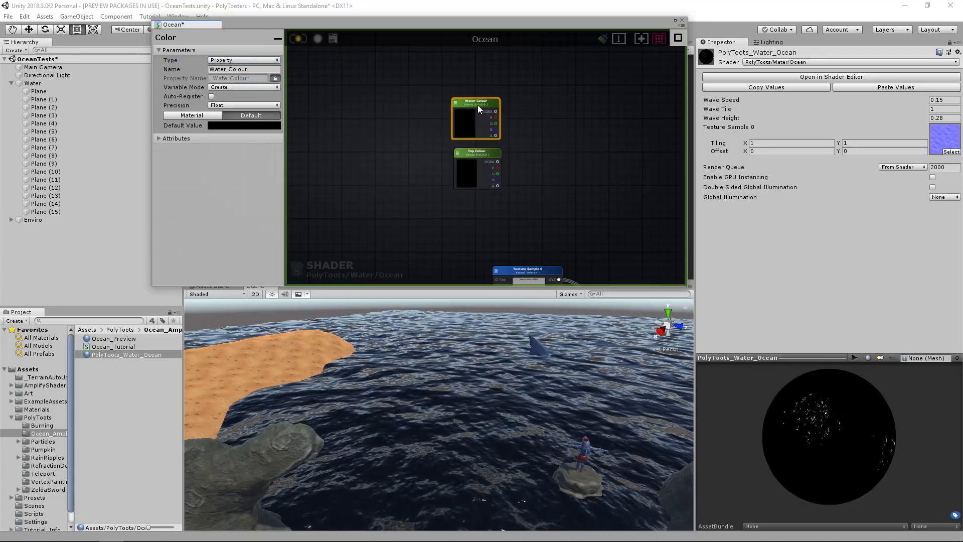
# Set the Water Colour node's default value to the medium blue 3C89B2.
pyautogui.click(483, 133)
pyautogui.moveTo(733, 177)
pyautogui.mouseDown()
pyautogui.moveTo(691, 184)
pyautogui.moveTo(756, 176)
pyautogui.moveTo(744, 169)
pyautogui.moveTo(701, 199)
pyautogui.moveTo(754, 165)
pyautogui.moveTo(754, 172)
pyautogui.mouseUp()
pyautogui.click(798, 97)
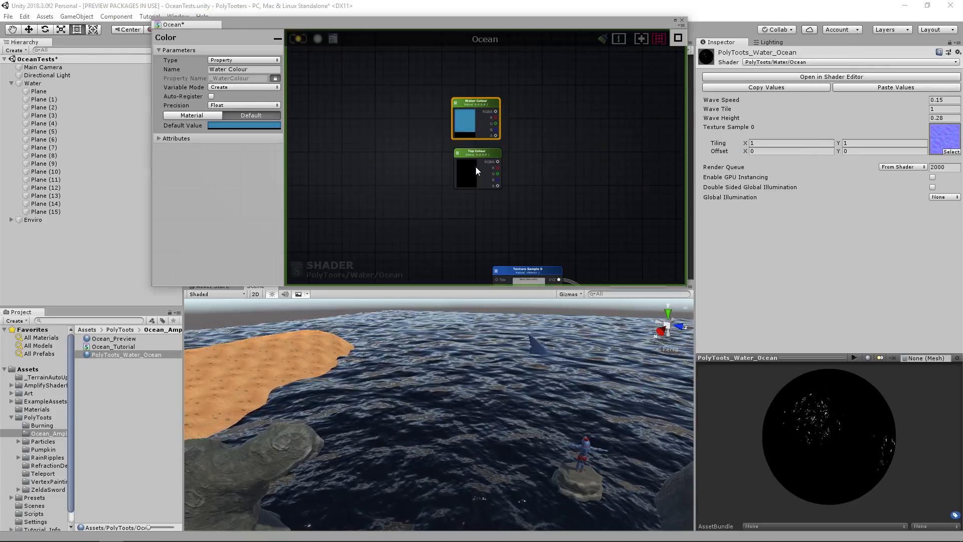
# Sample the Water Colour blue for the Top Colour node and shift it to a lighter, more cyan blue.
pyautogui.click(475, 170)
pyautogui.click(697, 117)
pyautogui.click(467, 116)
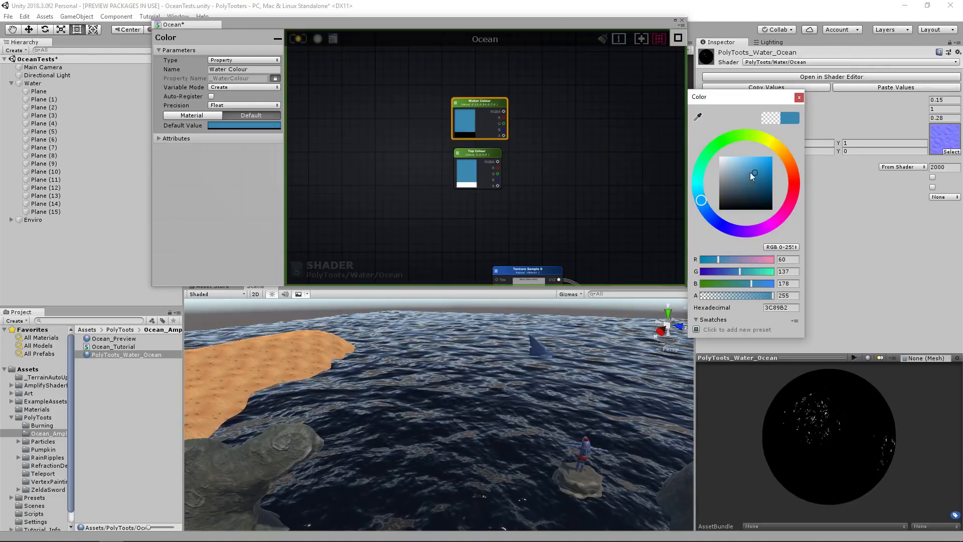
pyautogui.moveTo(701, 201); pyautogui.dragTo(700, 199)
pyautogui.moveTo(748, 169); pyautogui.dragTo(755, 166)
pyautogui.click(799, 97)
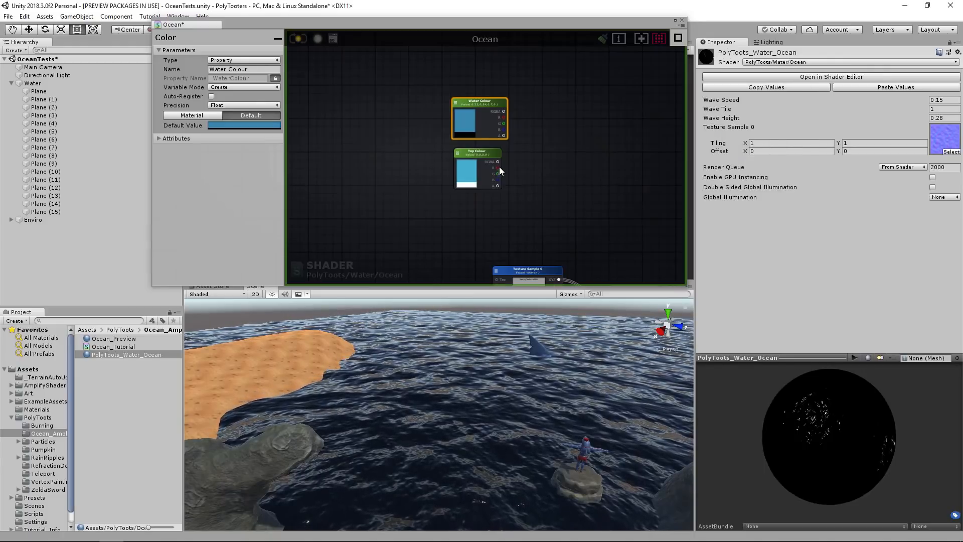
# Add a Lerp node, connecting Water Colour to its A input and Top Colour to its B input.
pyautogui.moveTo(499, 167); pyautogui.dragTo(496, 146, button='middle')
pyautogui.click(577, 138)
pyautogui.moveTo(577, 138); pyautogui.dragTo(554, 152, button='middle')
pyautogui.moveTo(469, 147); pyautogui.dragTo(464, 146)
pyautogui.click(560, 134)
pyautogui.rightClick(560, 135)
pyautogui.write('lerp')
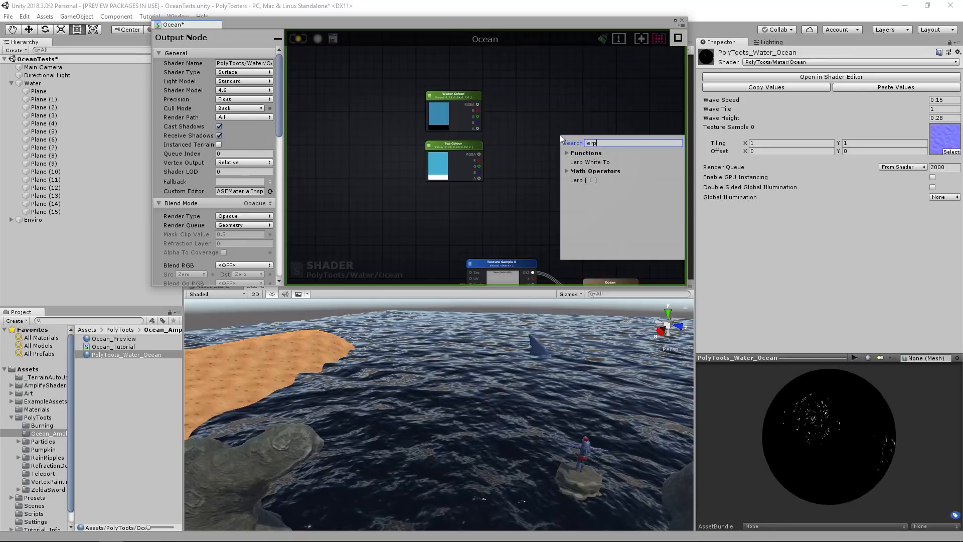
pyautogui.click(586, 180)
pyautogui.moveTo(577, 143); pyautogui.dragTo(542, 125)
pyautogui.moveTo(461, 143); pyautogui.dragTo(465, 140)
pyautogui.moveTo(517, 165); pyautogui.dragTo(527, 157, button='middle')
# Examine the registered local variables at the ends of the wave height and Wave Pattern frames.
pyautogui.click(477, 186)
pyautogui.scroll(-5, 429, 222)
pyautogui.moveTo(432, 209); pyautogui.dragTo(515, 136, button='middle')
pyautogui.scroll(3, 513, 180)
pyautogui.scroll(2, 527, 155)
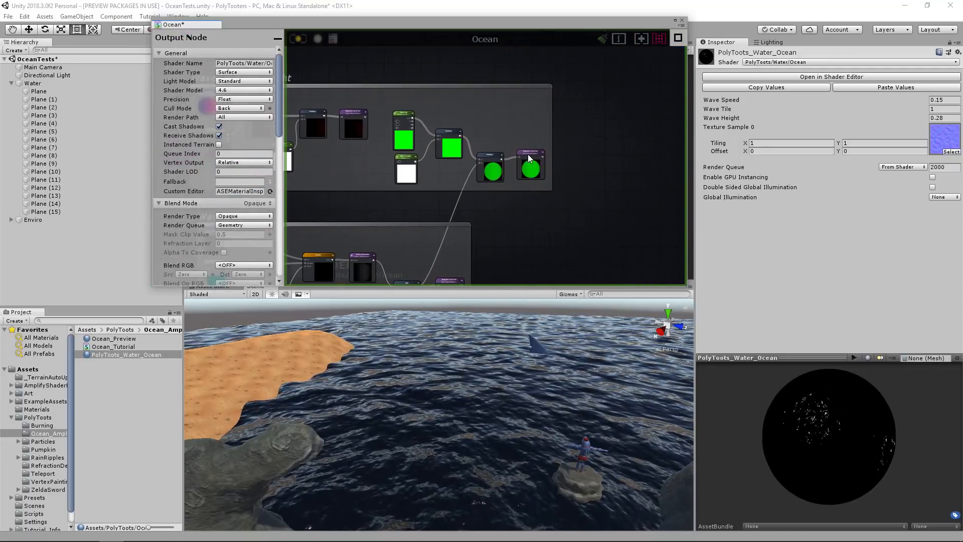
pyautogui.click(529, 155)
pyautogui.moveTo(495, 217); pyautogui.dragTo(558, 124, button='middle')
pyautogui.click(535, 164)
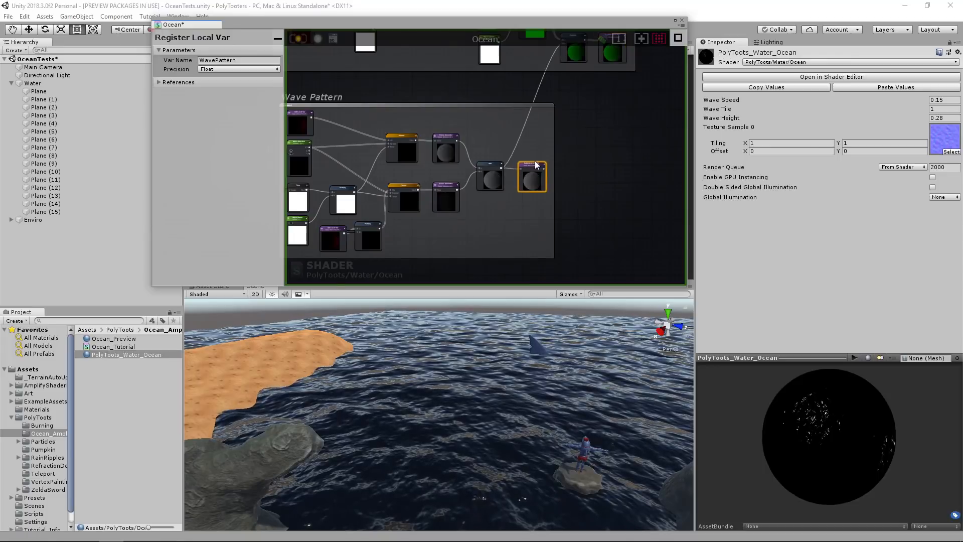
pyautogui.moveTo(525, 173); pyautogui.dragTo(326, 260, button='middle')
pyautogui.moveTo(667, 80); pyautogui.dragTo(539, 97, button='middle')
pyautogui.scroll(1, 537, 100)
pyautogui.moveTo(392, 94); pyautogui.dragTo(529, 155)
# Add a Get Local Var node referencing WavePattern below Top Colour and connect it to the Lerp's Alpha.
pyautogui.click(472, 170)
pyautogui.scroll(2, 457, 171)
pyautogui.moveTo(483, 169); pyautogui.dragTo(441, 161)
pyautogui.click(425, 159)
pyautogui.click(468, 190)
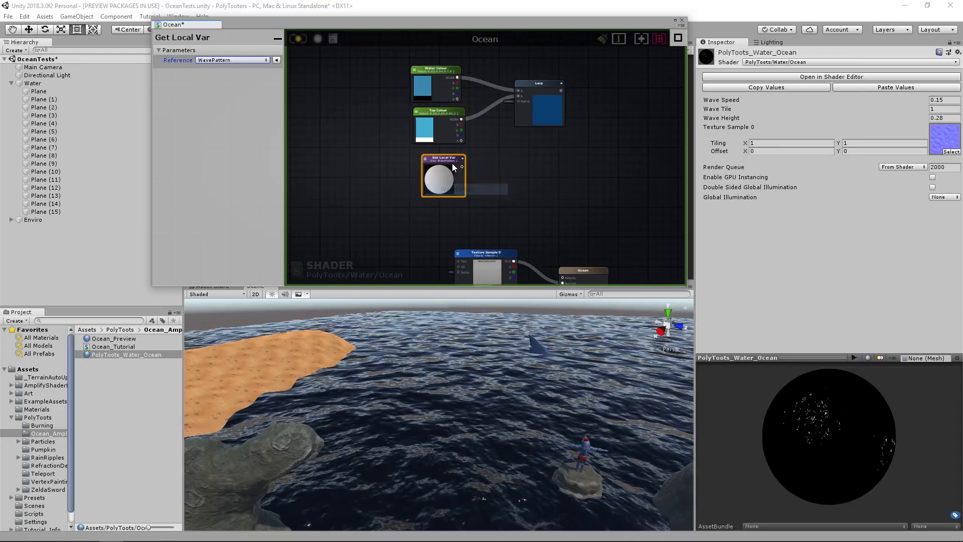
pyautogui.moveTo(459, 165); pyautogui.dragTo(517, 101)
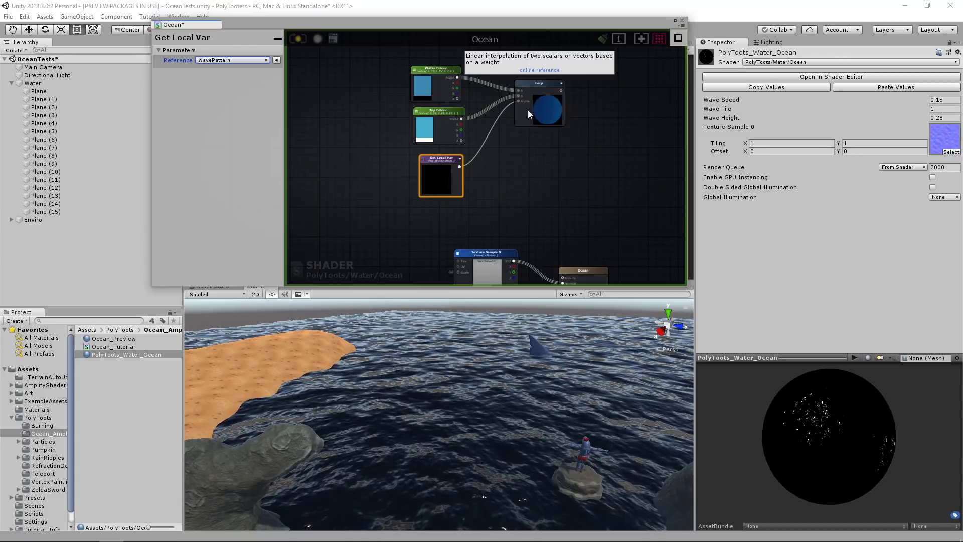
# Connect the Lerp result to the output's Albedo, move the colour nodes closer to the output, and recompile the shader.
pyautogui.scroll(3, 540, 134)
pyautogui.click(536, 132)
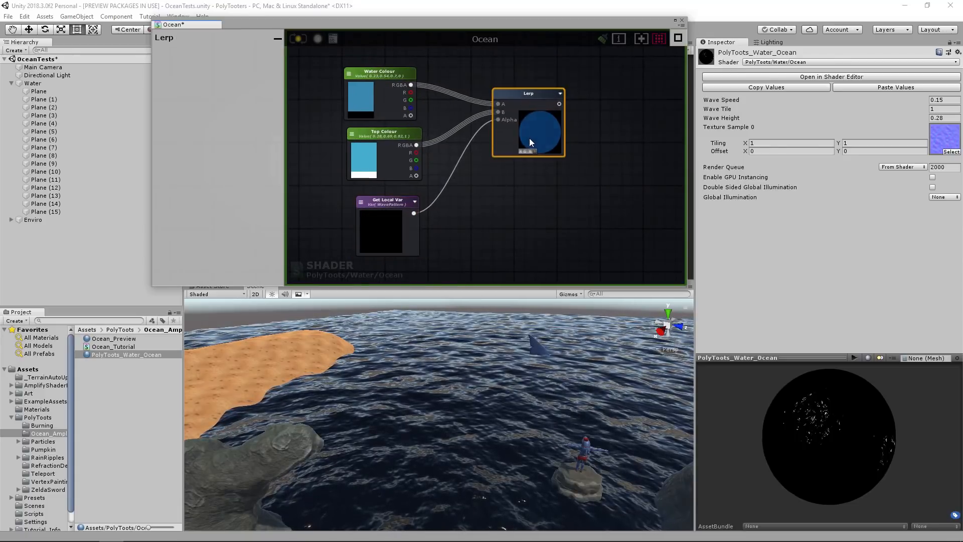
pyautogui.click(391, 133)
pyautogui.scroll(-4, 544, 125)
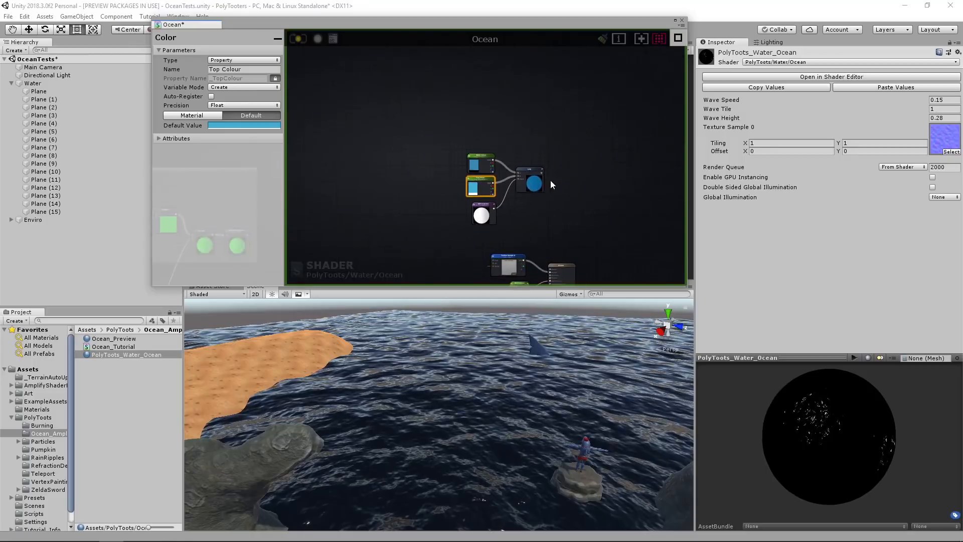
pyautogui.click(523, 133)
pyautogui.moveTo(522, 129); pyautogui.dragTo(513, 148)
pyautogui.moveTo(514, 148); pyautogui.dragTo(465, 130, button='middle')
pyautogui.scroll(3, 462, 127)
pyautogui.moveTo(454, 94); pyautogui.dragTo(517, 208)
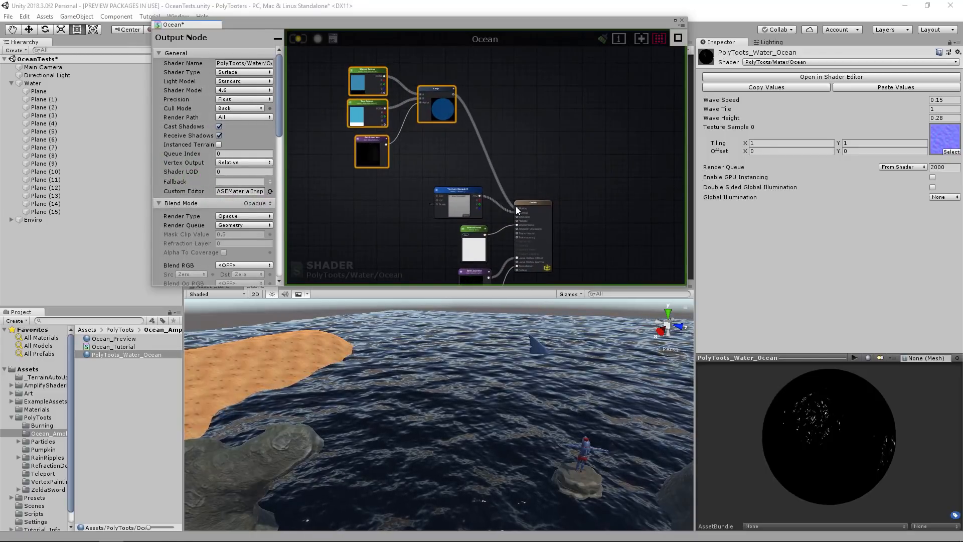
pyautogui.moveTo(447, 102); pyautogui.dragTo(466, 123)
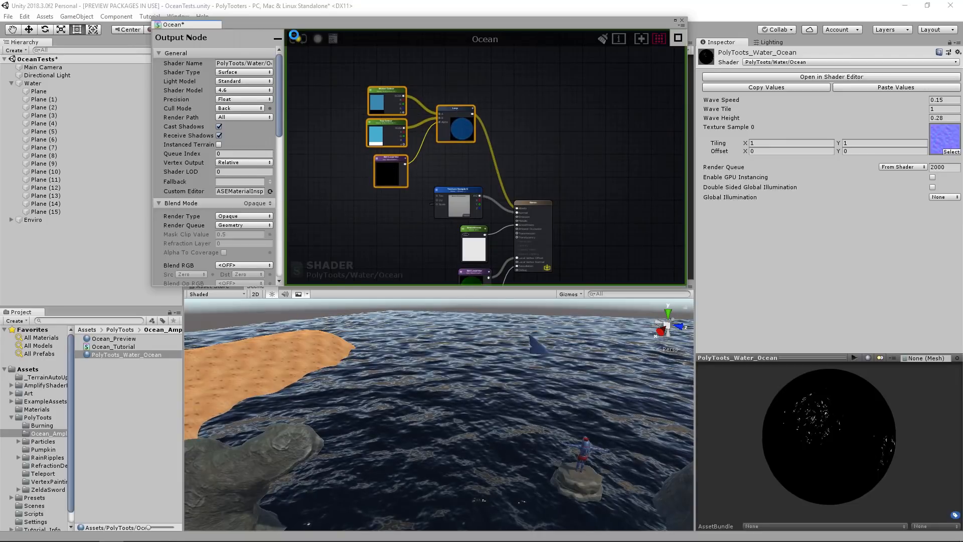
pyautogui.moveTo(496, 372); pyautogui.dragTo(526, 373, button='right')
pyautogui.press('w')
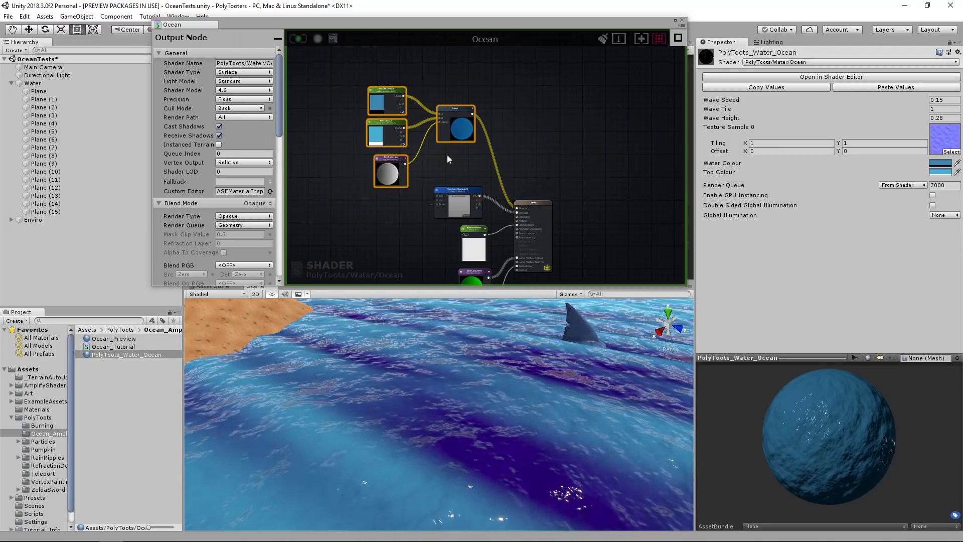
# Add a Clamp node between the WavePattern variable and the Lerp node.
pyautogui.click(466, 168)
pyautogui.click(380, 158)
pyautogui.scroll(3, 400, 164)
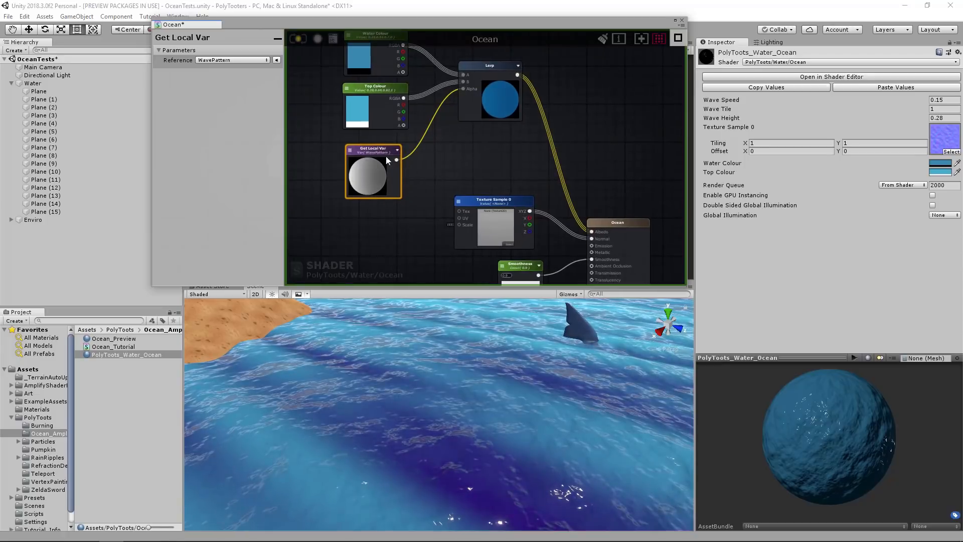
pyautogui.click(443, 150)
pyautogui.rightClick(444, 151)
pyautogui.write('clamp')
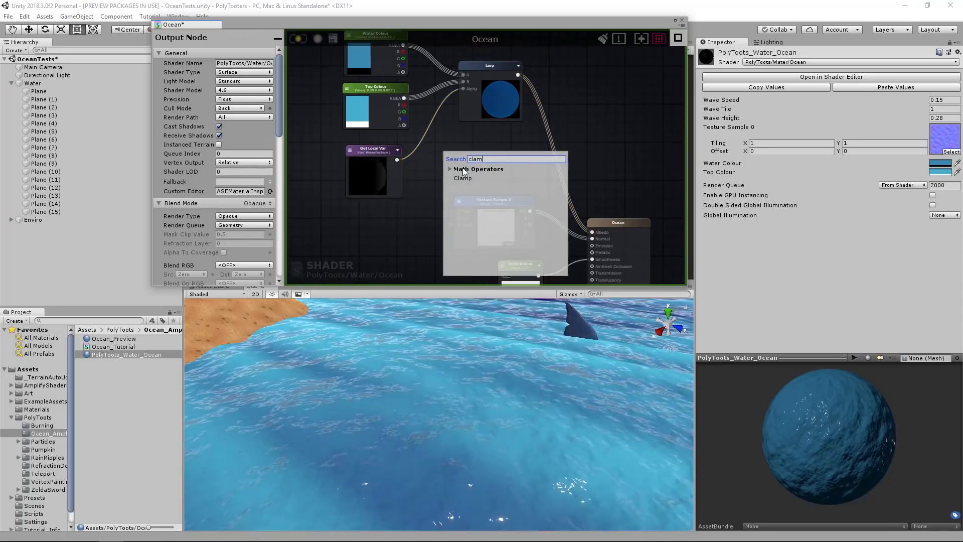
pyautogui.click(471, 178)
pyautogui.moveTo(470, 177); pyautogui.dragTo(468, 167)
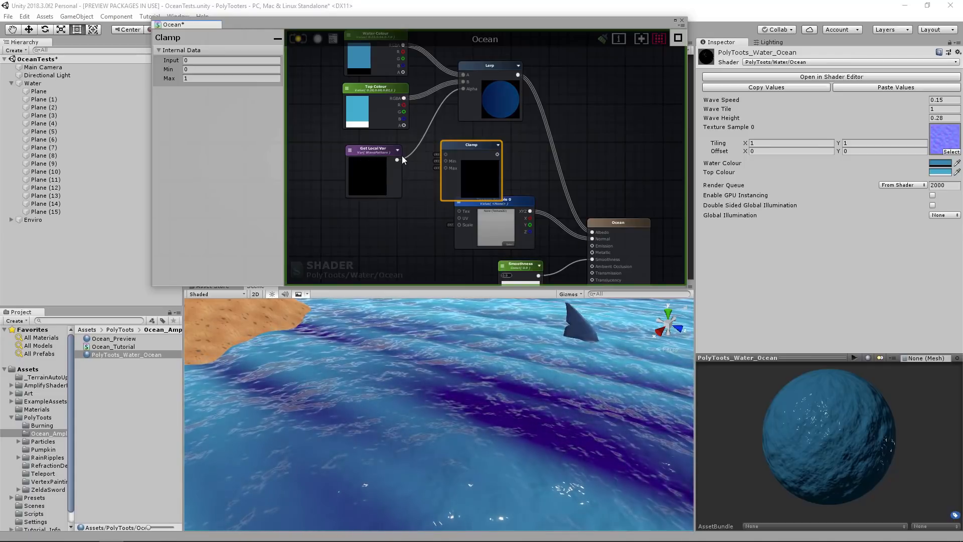
# Route the WavePattern variable through the Clamp node into the Lerp's Alpha and recompile the shader.
pyautogui.moveTo(449, 206); pyautogui.dragTo(489, 185, button='middle')
pyautogui.scroll(-6, 485, 187)
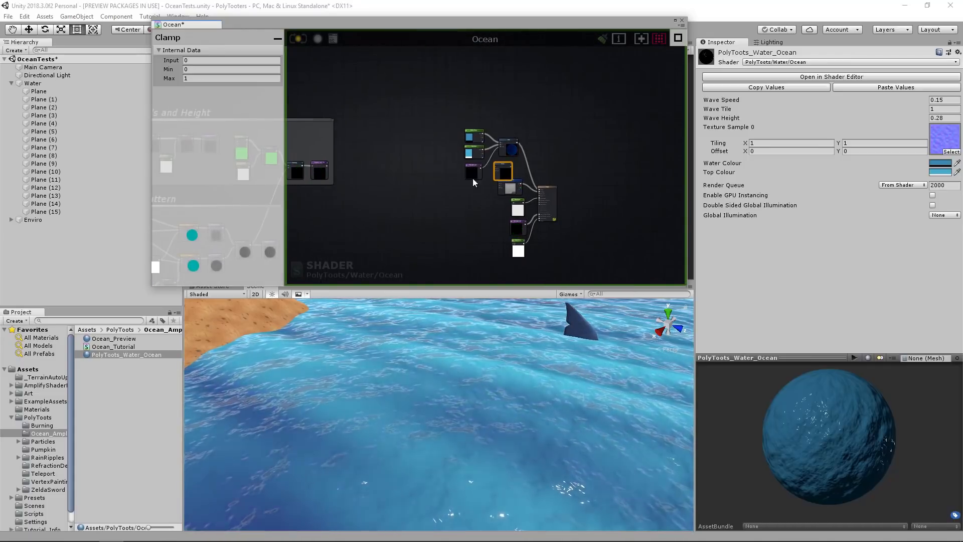
pyautogui.scroll(3, 522, 171)
pyautogui.scroll(2, 494, 152)
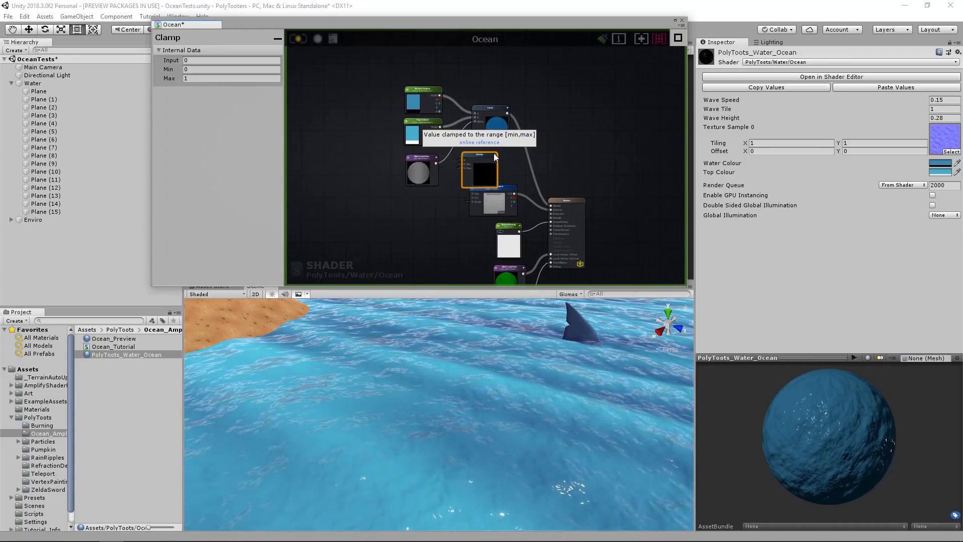
pyautogui.scroll(3, 490, 150)
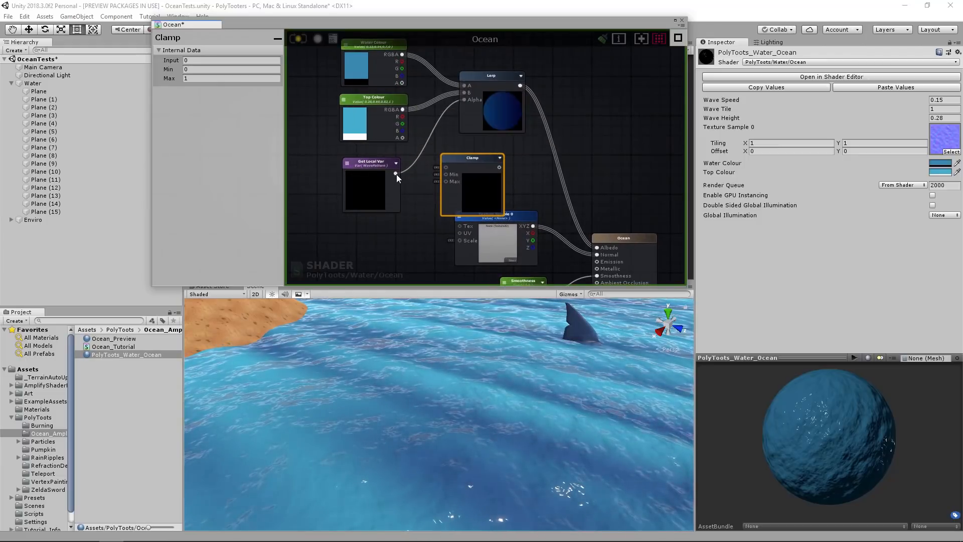
pyautogui.moveTo(441, 166); pyautogui.dragTo(544, 84)
pyautogui.moveTo(480, 150); pyautogui.dragTo(478, 136)
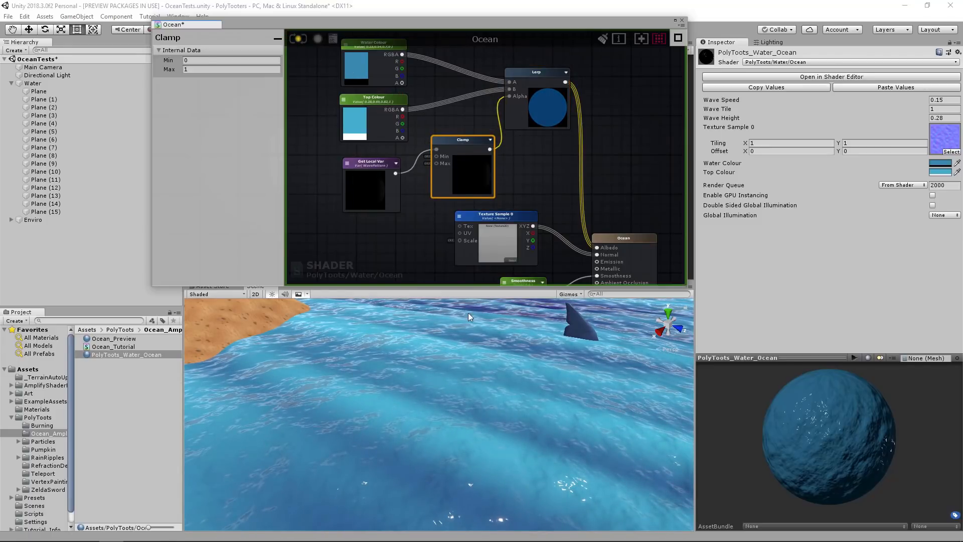
pyautogui.keyDown('alt'); pyautogui.moveTo(512, 365); pyautogui.dragTo(560, 357); pyautogui.keyUp('alt')
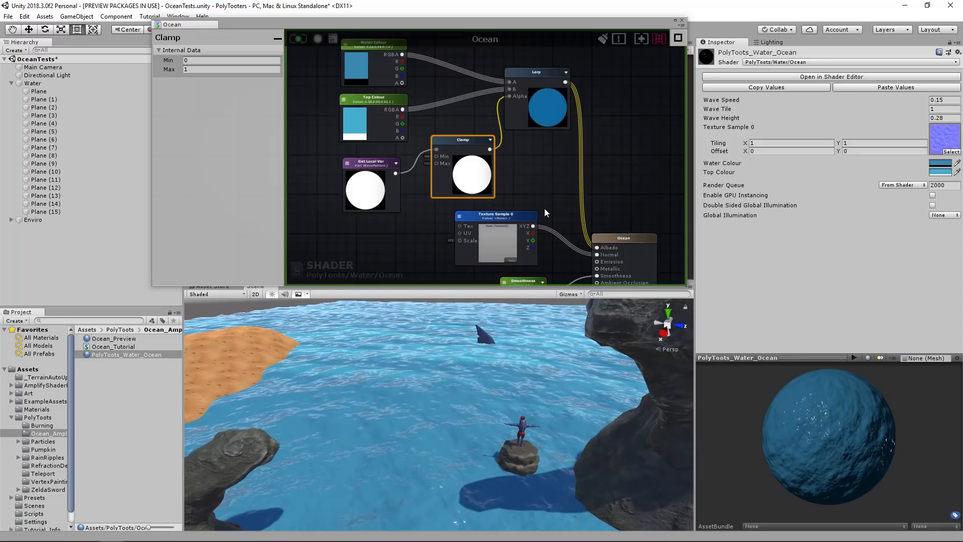
# Move the colour nodes away from the output, connect the Lerp to a new Register Local Var node, and name it Albedo.
pyautogui.scroll(-2, 564, 187)
pyautogui.moveTo(564, 188); pyautogui.dragTo(606, 210, button='middle')
pyautogui.moveTo(409, 92); pyautogui.dragTo(604, 204)
pyautogui.moveTo(595, 150); pyautogui.dragTo(492, 102)
pyautogui.click(589, 176)
pyautogui.moveTo(589, 176); pyautogui.dragTo(590, 220, button='middle')
pyautogui.scroll(1, 557, 152)
pyautogui.press('r')
pyautogui.click(557, 152)
pyautogui.moveTo(579, 151); pyautogui.dragTo(574, 127)
pyautogui.moveTo(501, 128); pyautogui.dragTo(567, 145)
pyautogui.click(267, 59)
pyautogui.write('Albedo')
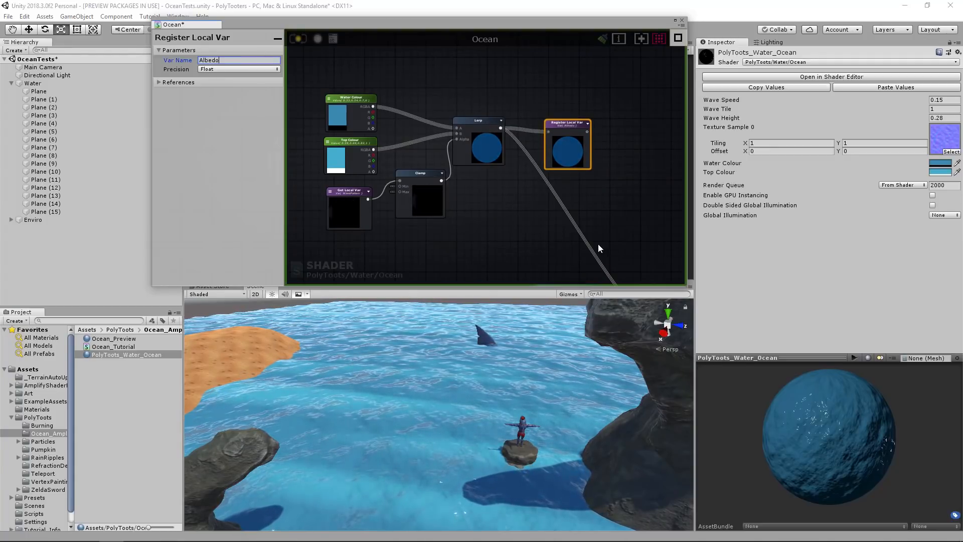
# Add a Get Local Var node referencing Albedo above the normal texture sample and connect it to the output's Albedo.
pyautogui.moveTo(598, 242); pyautogui.dragTo(541, 146, button='middle')
pyautogui.click(540, 146)
pyautogui.press('g')
pyautogui.click(562, 136)
pyautogui.moveTo(583, 139); pyautogui.dragTo(578, 219)
pyautogui.click(562, 137)
pyautogui.click(587, 189)
pyautogui.scroll(-5, 538, 148)
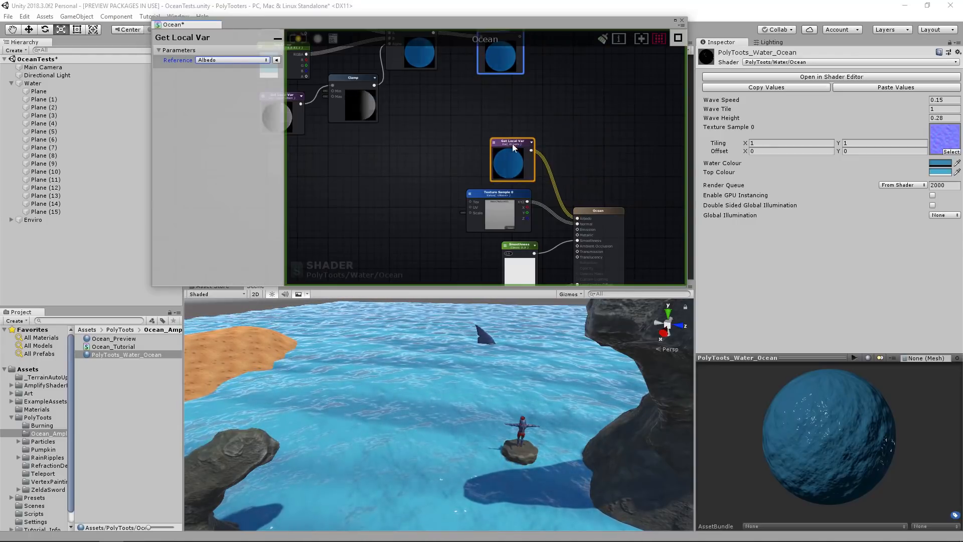
# Group the water colour nodes in a comment frame titled Albedo.
pyautogui.moveTo(430, 134); pyautogui.dragTo(583, 205)
pyautogui.moveTo(565, 171); pyautogui.dragTo(600, 115)
pyautogui.press('c')
pyautogui.moveTo(600, 116); pyautogui.dragTo(589, 162, button='middle')
pyautogui.click(217, 60)
pyautogui.write('Albedo')
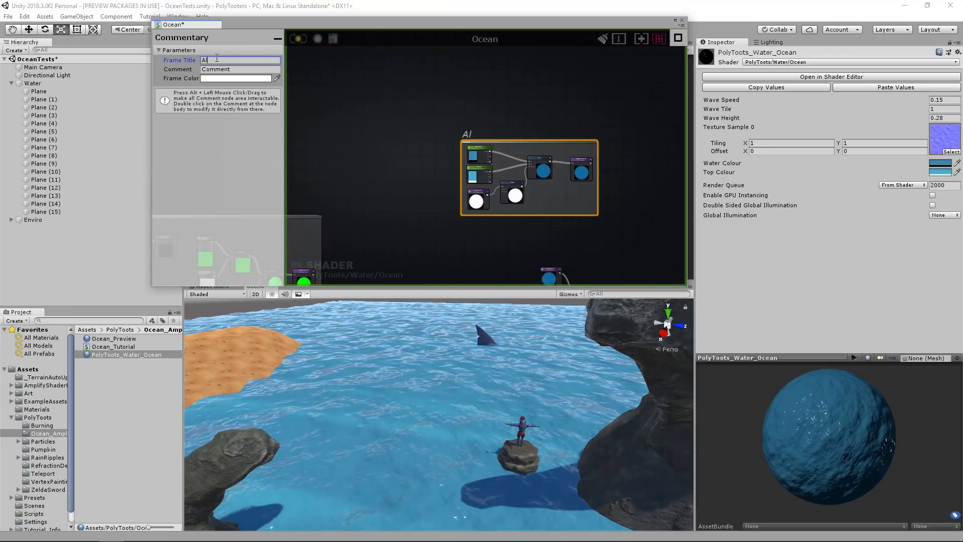
pyautogui.click(563, 202)
pyautogui.keyDown('alt'); pyautogui.moveTo(563, 200); pyautogui.dragTo(571, 177); pyautogui.keyUp('alt')
pyautogui.click(558, 201)
pyautogui.moveTo(557, 202); pyautogui.dragTo(626, 124, button='middle')
pyautogui.scroll(-2, 579, 184)
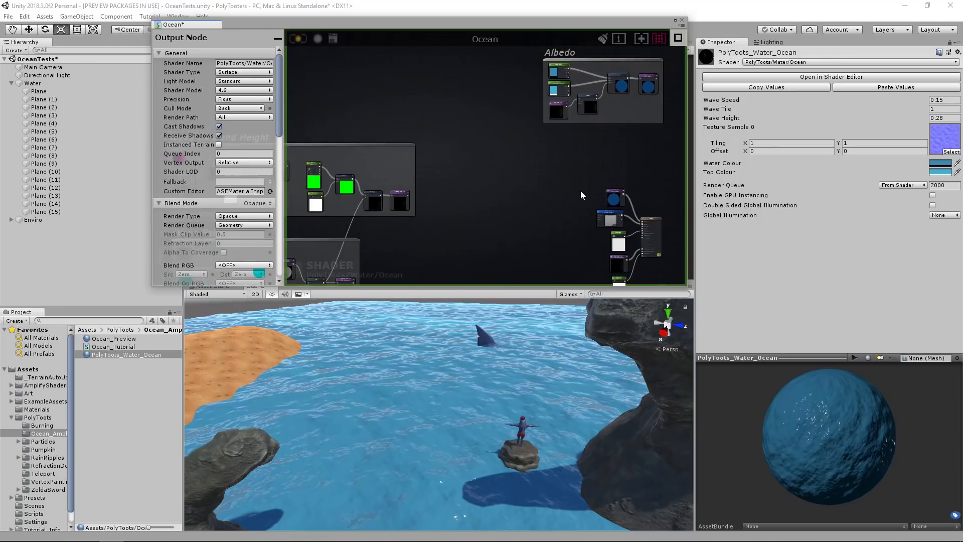
# Add a Depth Fade node in the empty area above the Wave UV's and Height frame.
pyautogui.moveTo(423, 409)
pyautogui.mouseDown(button='right')
pyautogui.moveTo(435, 432)
pyautogui.moveTo(474, 432)
pyautogui.moveTo(429, 426)
pyautogui.mouseUp(button='right')
pyautogui.moveTo(431, 172); pyautogui.dragTo(517, 102, button='middle')
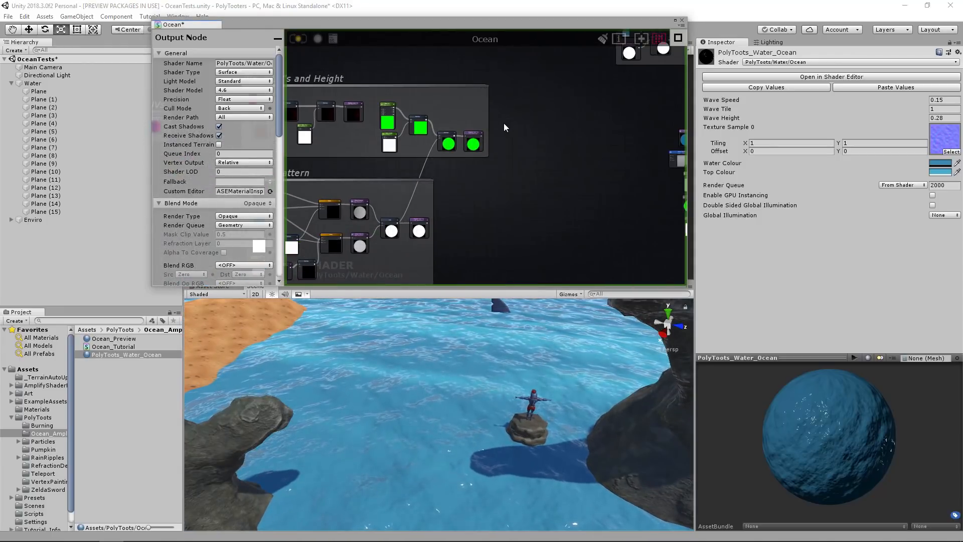
pyautogui.moveTo(527, 164); pyautogui.dragTo(556, 232, button='middle')
pyautogui.moveTo(522, 427); pyautogui.dragTo(498, 399, button='right')
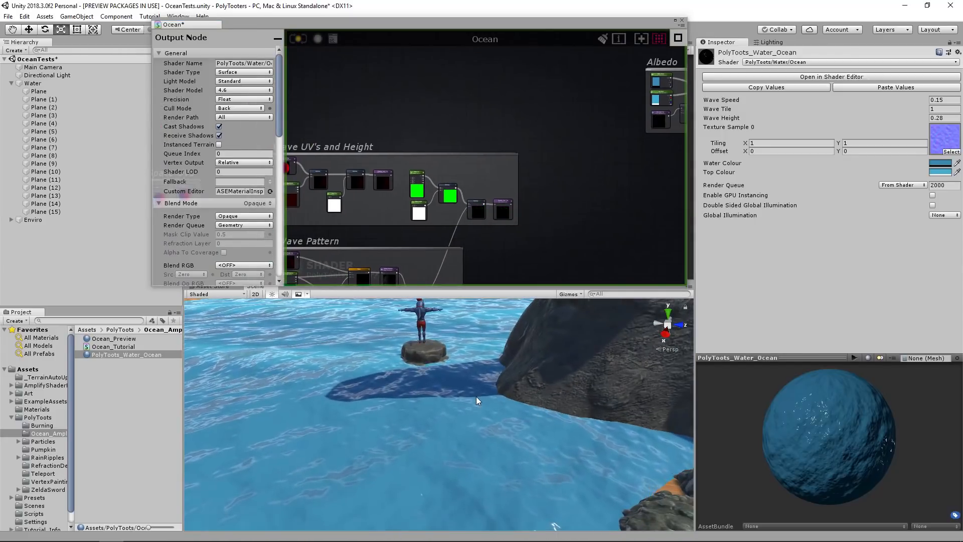
pyautogui.moveTo(401, 105); pyautogui.dragTo(471, 134, button='middle')
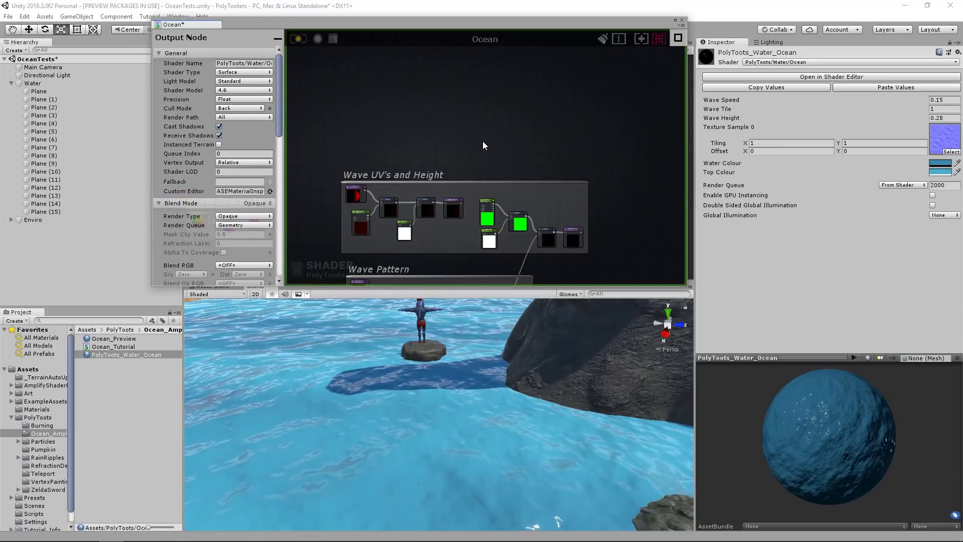
pyautogui.moveTo(514, 179); pyautogui.dragTo(544, 138, button='middle')
pyautogui.scroll(-3, 542, 142)
pyautogui.moveTo(533, 178); pyautogui.dragTo(468, 198, button='middle')
pyautogui.moveTo(459, 118)
pyautogui.mouseDown(button='middle')
pyautogui.moveTo(525, 144)
pyautogui.moveTo(552, 178)
pyautogui.mouseUp(button='middle')
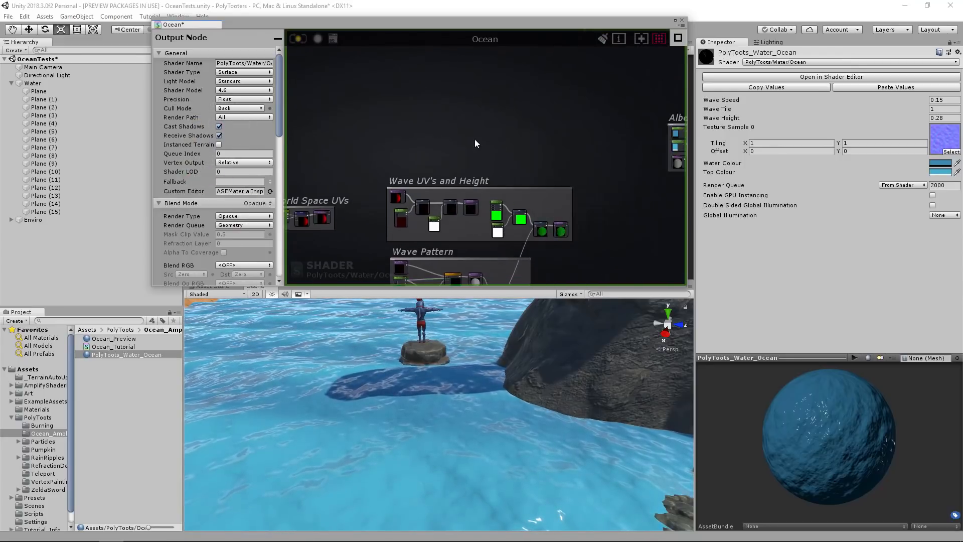
pyautogui.moveTo(474, 140); pyautogui.dragTo(520, 143, button='middle')
pyautogui.scroll(3, 462, 143)
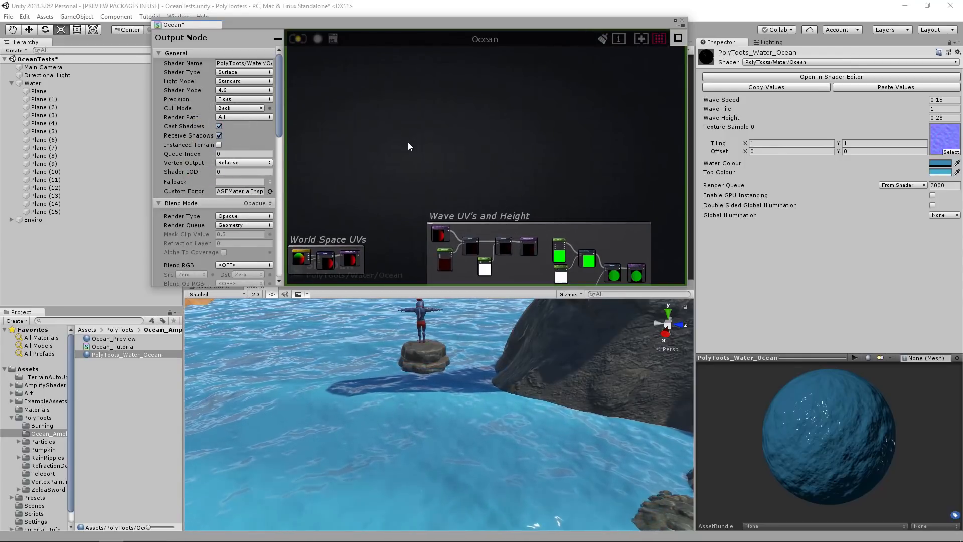
pyautogui.rightClick(436, 141)
pyautogui.write('dep')
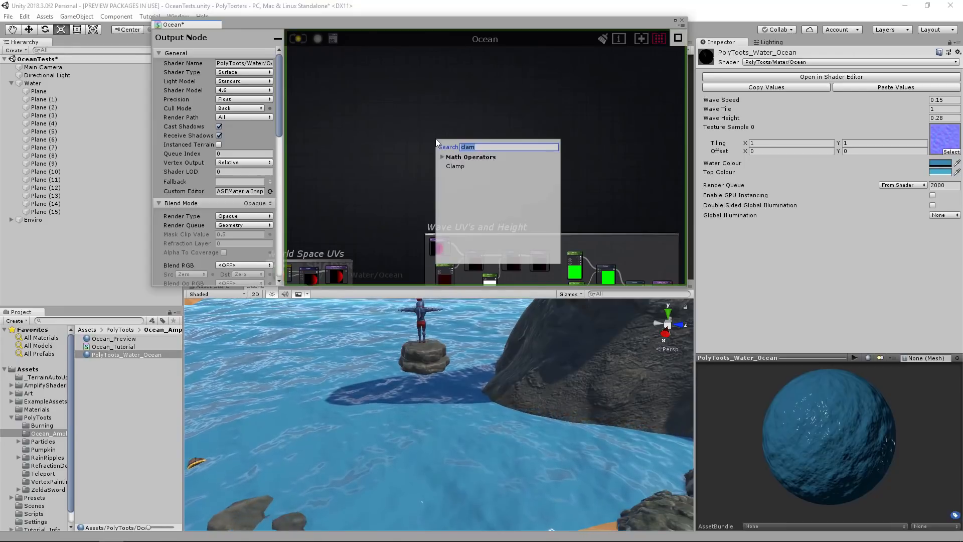
pyautogui.click(462, 239)
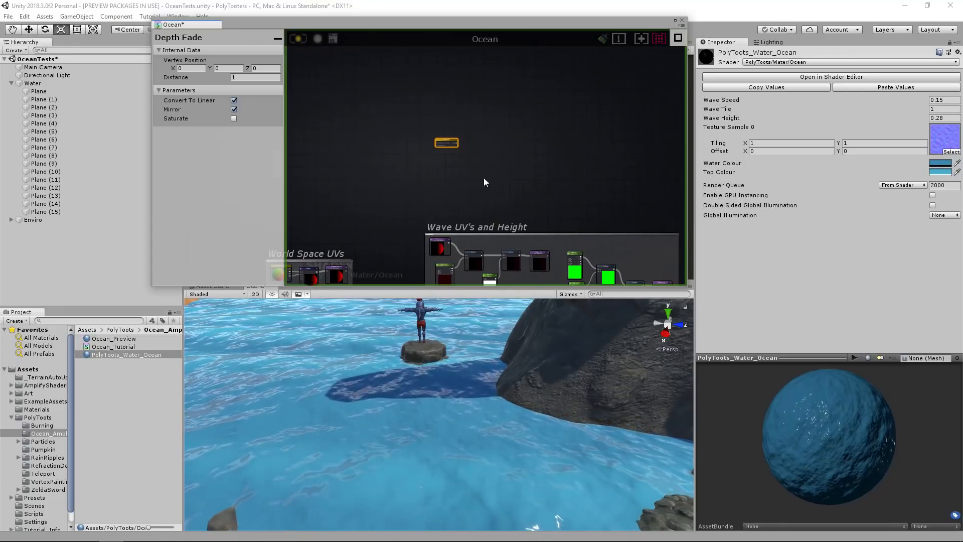
pyautogui.scroll(1, 447, 146)
pyautogui.scroll(6, 448, 146)
pyautogui.scroll(-3, 471, 140)
pyautogui.moveTo(453, 125); pyautogui.dragTo(489, 154)
# Add a float node beside Depth Fade and make it a property named Edge Distance.
pyautogui.click(410, 164)
pyautogui.press('1')
pyautogui.click(381, 152)
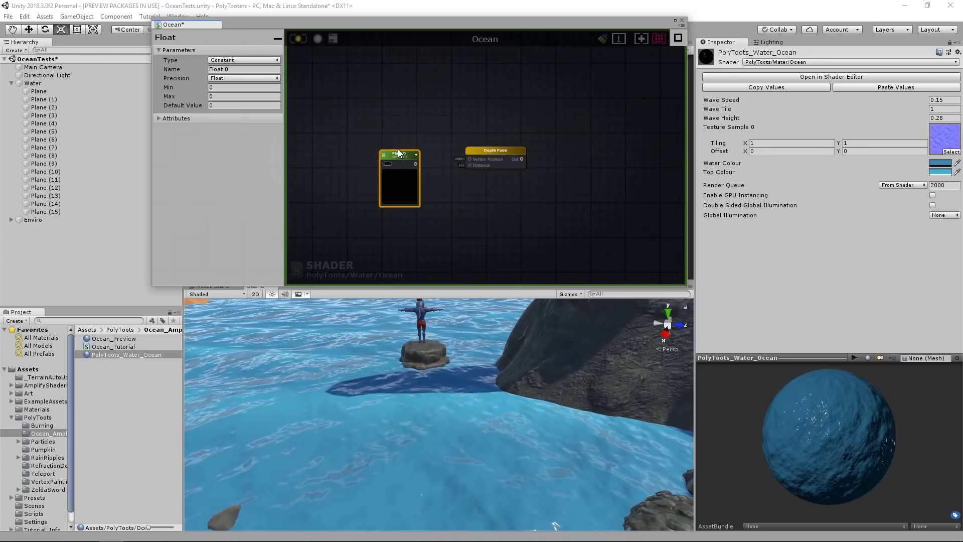
pyautogui.moveTo(398, 149); pyautogui.dragTo(390, 143)
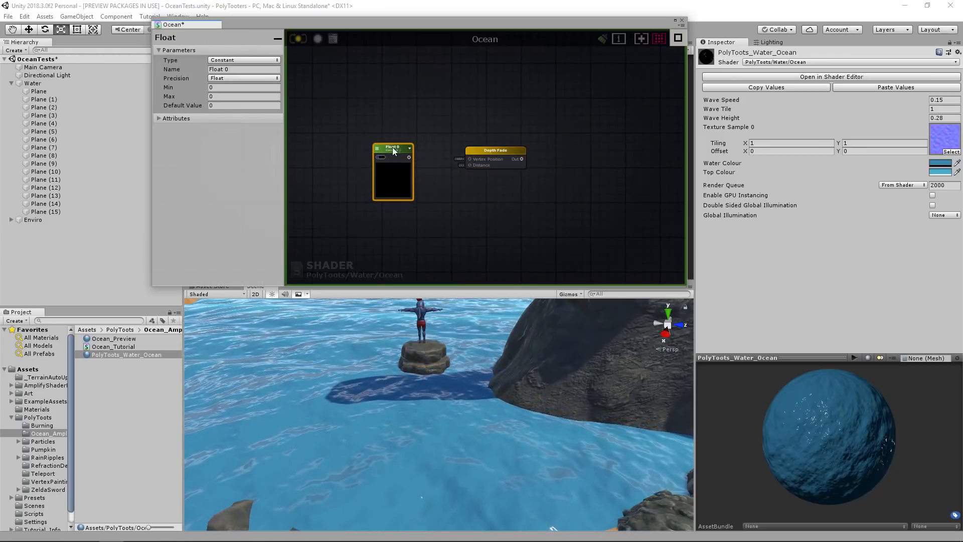
pyautogui.click(255, 61)
pyautogui.click(244, 82)
pyautogui.click(244, 70)
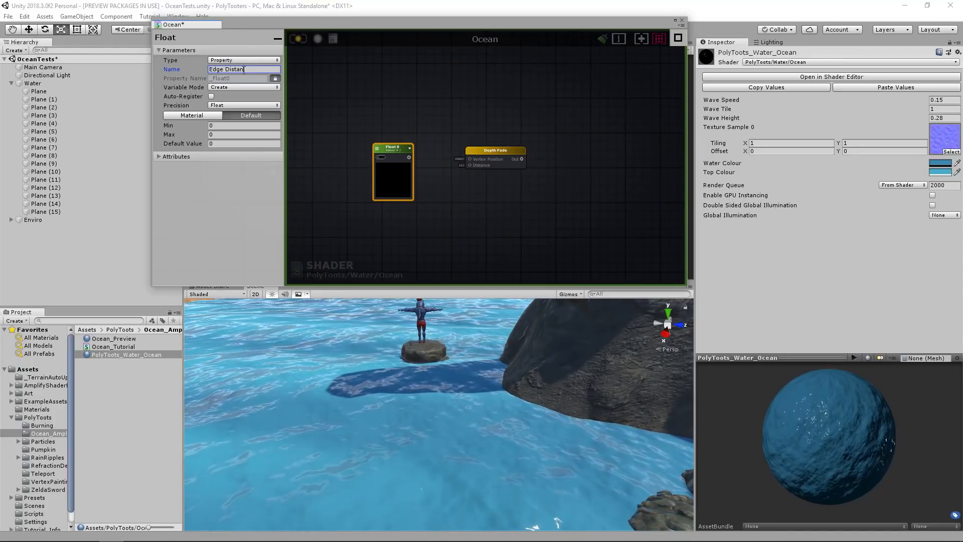
# Set Edge Distance's default value to 1 and connect it to Depth Fade's Distance input.
pyautogui.click(386, 157)
pyautogui.write('1')
pyautogui.moveTo(414, 157); pyautogui.dragTo(469, 166)
pyautogui.moveTo(390, 147); pyautogui.dragTo(407, 147)
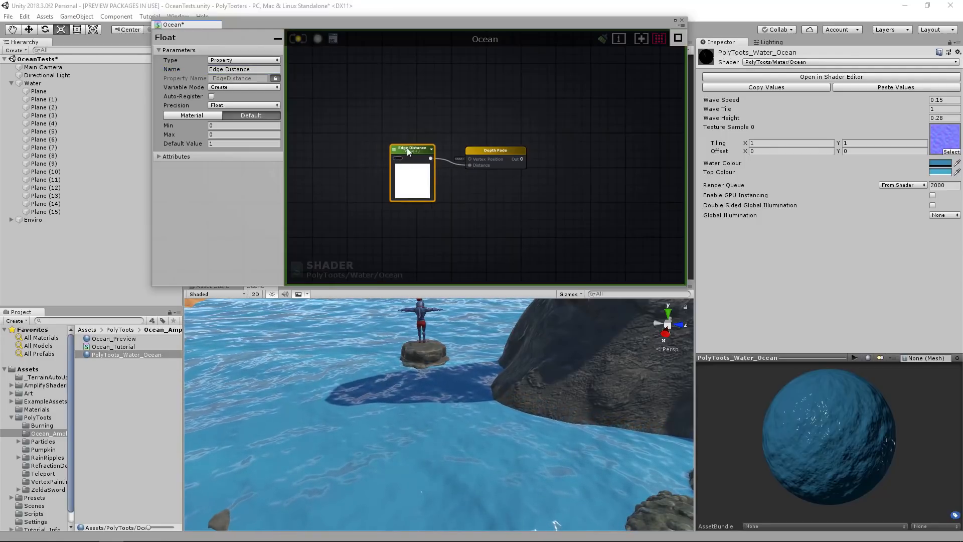
# Add a One Minus node after Depth Fade and feed the Depth Fade output into it.
pyautogui.click(487, 151)
pyautogui.moveTo(529, 180); pyautogui.dragTo(426, 180, button='middle')
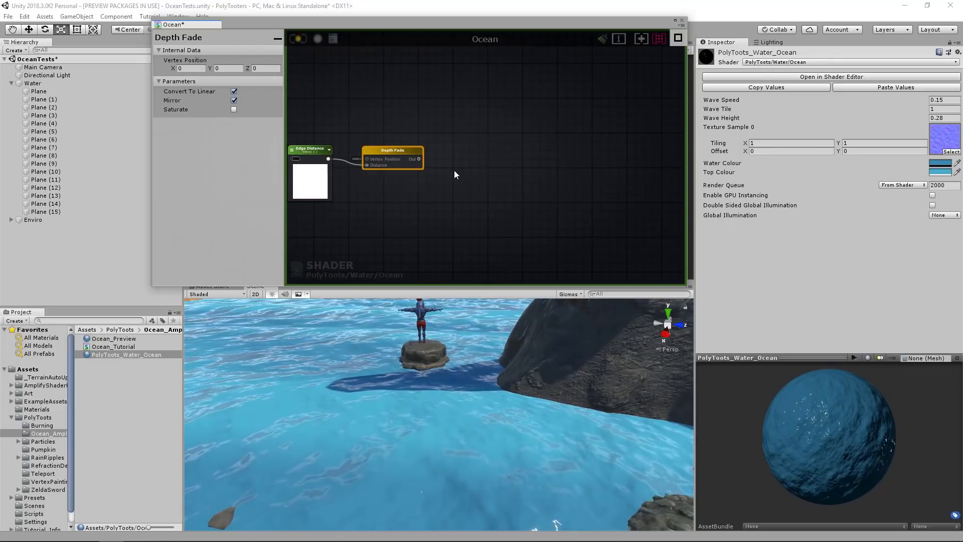
pyautogui.click(468, 158)
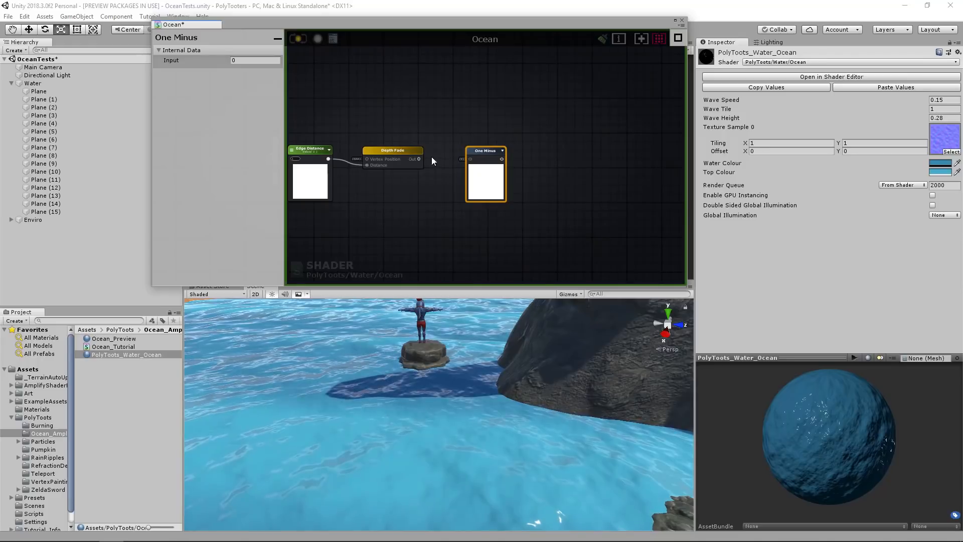
pyautogui.moveTo(471, 157); pyautogui.dragTo(470, 159)
pyautogui.moveTo(488, 153); pyautogui.dragTo(469, 156)
pyautogui.moveTo(548, 199); pyautogui.dragTo(501, 191, button='middle')
pyautogui.scroll(-3, 510, 189)
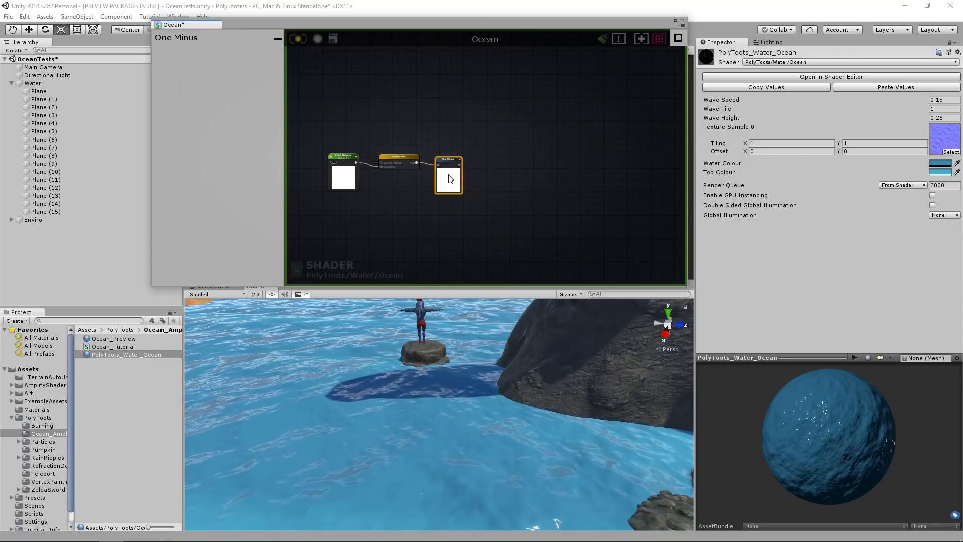
# Add a Multiply node and connect the One Minus result to its A input.
pyautogui.scroll(2, 468, 176)
pyautogui.moveTo(567, 170); pyautogui.dragTo(515, 170, button='middle')
pyautogui.click(490, 179)
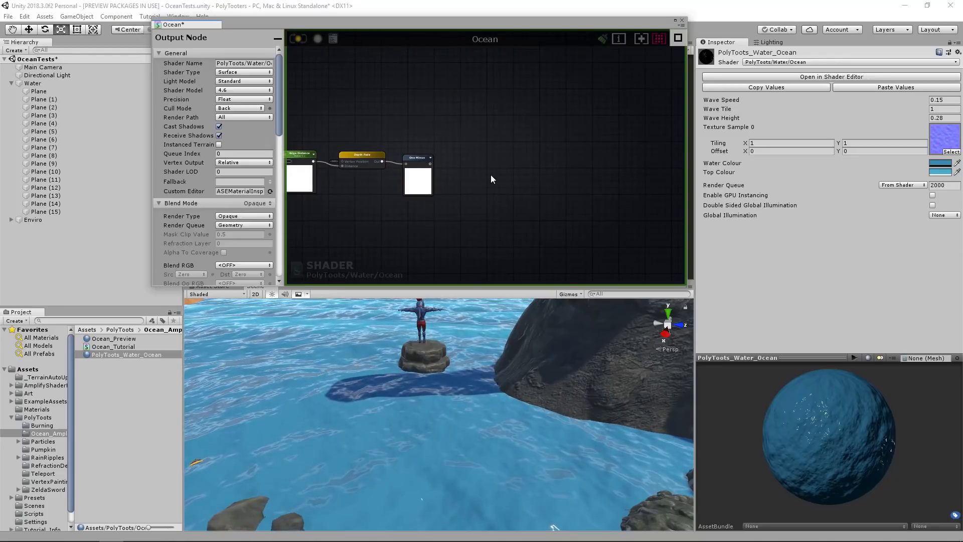
pyautogui.moveTo(474, 162)
pyautogui.mouseDown()
pyautogui.moveTo(468, 155)
pyautogui.moveTo(472, 165)
pyautogui.mouseUp()
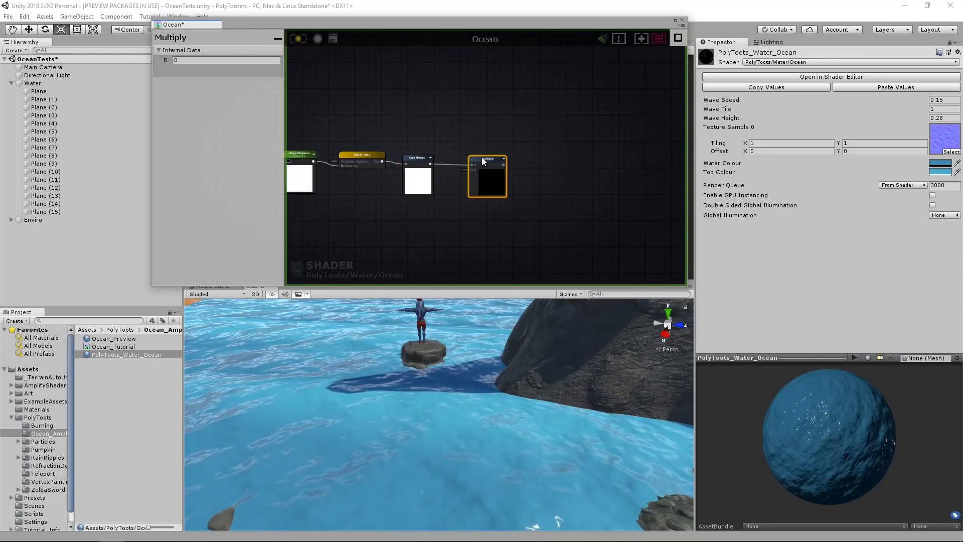
# Add a float node named Edge Power below One Minus and connect it to the Multiply node's B input.
pyautogui.moveTo(438, 197); pyautogui.dragTo(448, 181, button='middle')
pyautogui.press('1')
pyautogui.click(426, 198)
pyautogui.moveTo(438, 200); pyautogui.dragTo(433, 188)
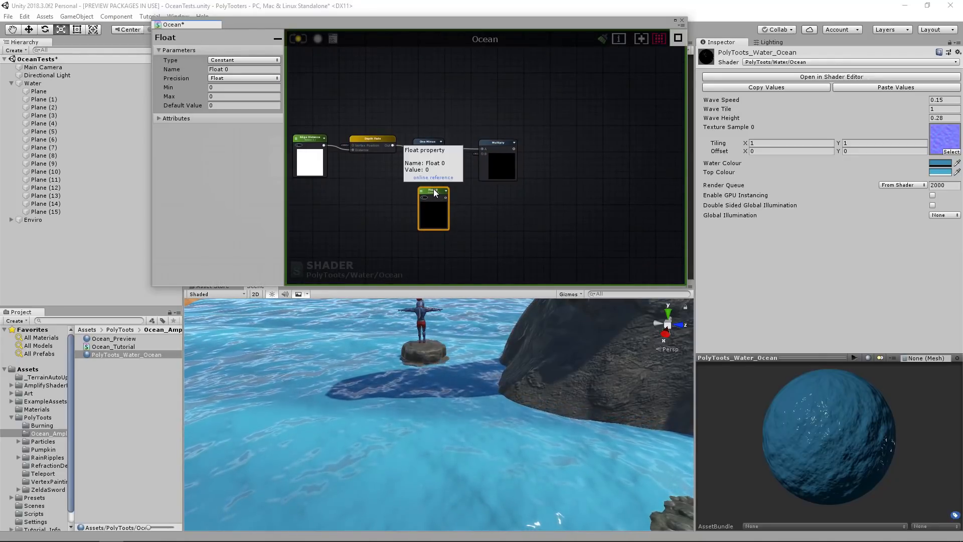
pyautogui.click(244, 70)
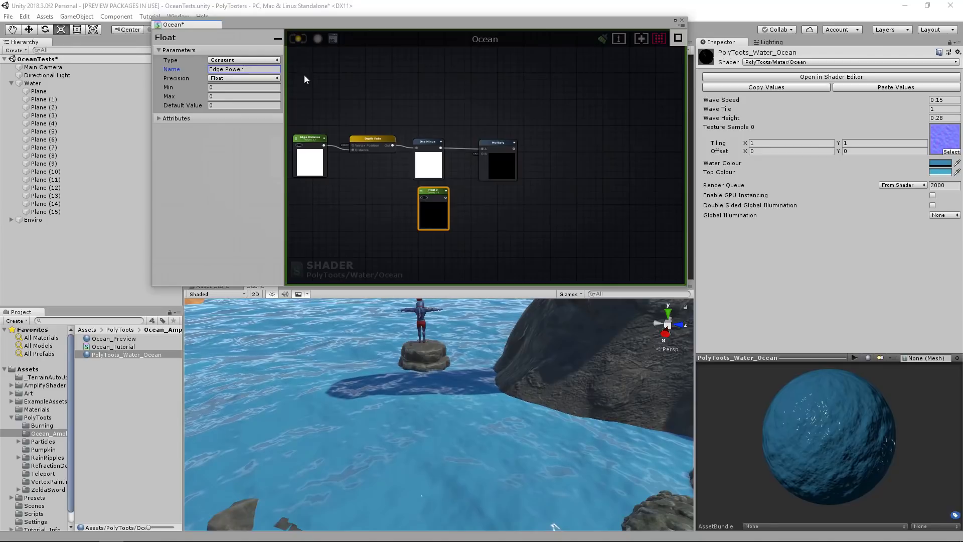
pyautogui.moveTo(485, 167); pyautogui.dragTo(474, 141)
# Connect the Multiply result to a new Register Local Var node and name the variable Edge.
pyautogui.click(490, 143)
pyautogui.moveTo(553, 154); pyautogui.dragTo(510, 159, button='middle')
pyautogui.click(510, 159)
pyautogui.scroll(2, 510, 158)
pyautogui.press('r')
pyautogui.click(491, 156)
pyautogui.moveTo(501, 159); pyautogui.dragTo(477, 136)
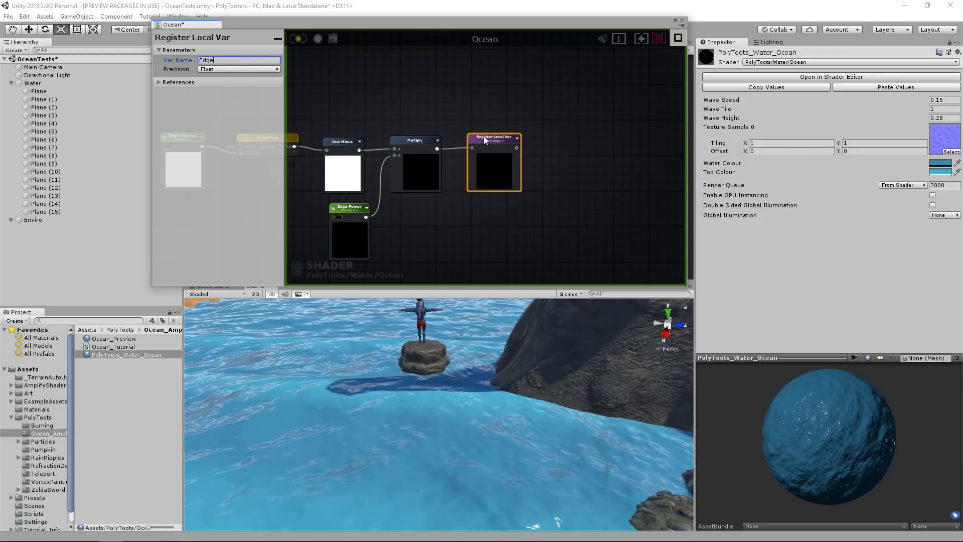
# Add a Get Local Var node beside the Smoothness node near the output.
pyautogui.scroll(-4, 444, 138)
pyautogui.moveTo(470, 170); pyautogui.dragTo(307, 135, button='middle')
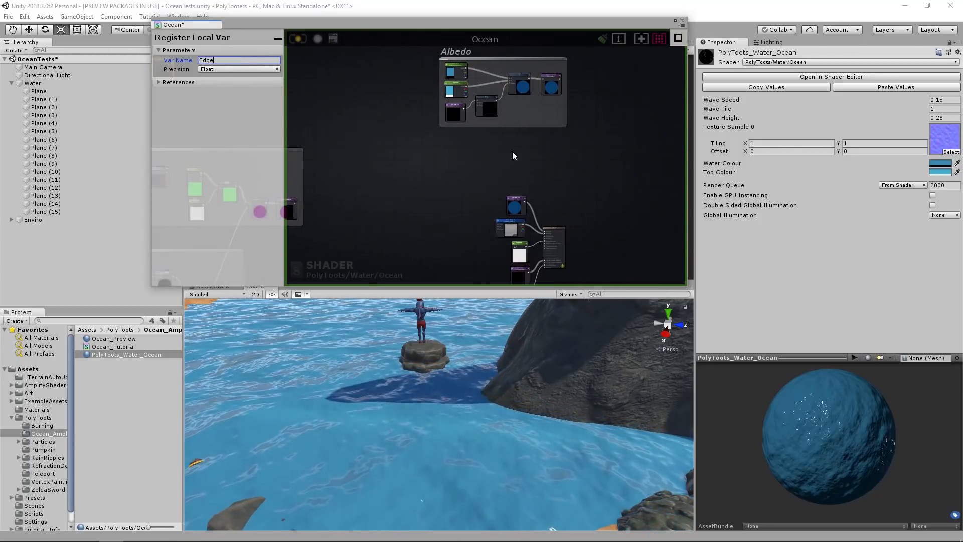
pyautogui.moveTo(512, 152); pyautogui.dragTo(512, 82, button='middle')
pyautogui.scroll(5, 521, 158)
pyautogui.moveTo(532, 186); pyautogui.dragTo(532, 165, button='middle')
pyautogui.click(421, 182)
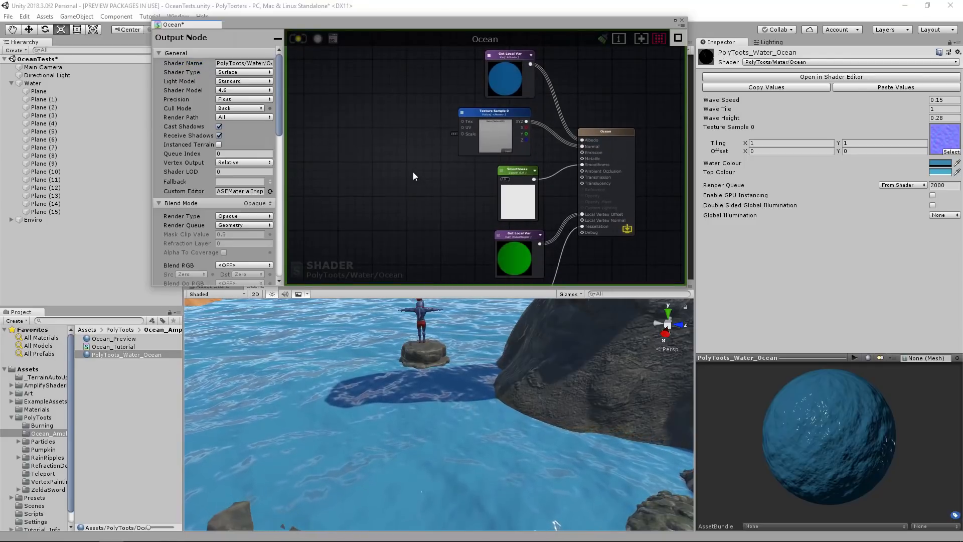
pyautogui.press('g')
pyautogui.click(413, 166)
pyautogui.click(421, 173)
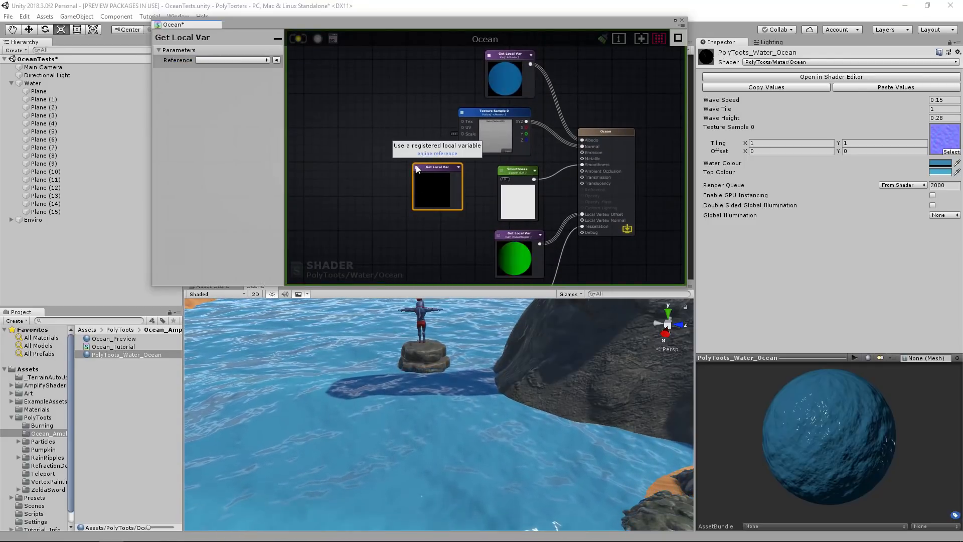
# Reference Edge in the new Get Local Var node, connect it to the output's Emission and recompile the shader.
pyautogui.click(417, 167)
pyautogui.click(438, 231)
pyautogui.moveTo(458, 177); pyautogui.dragTo(583, 152)
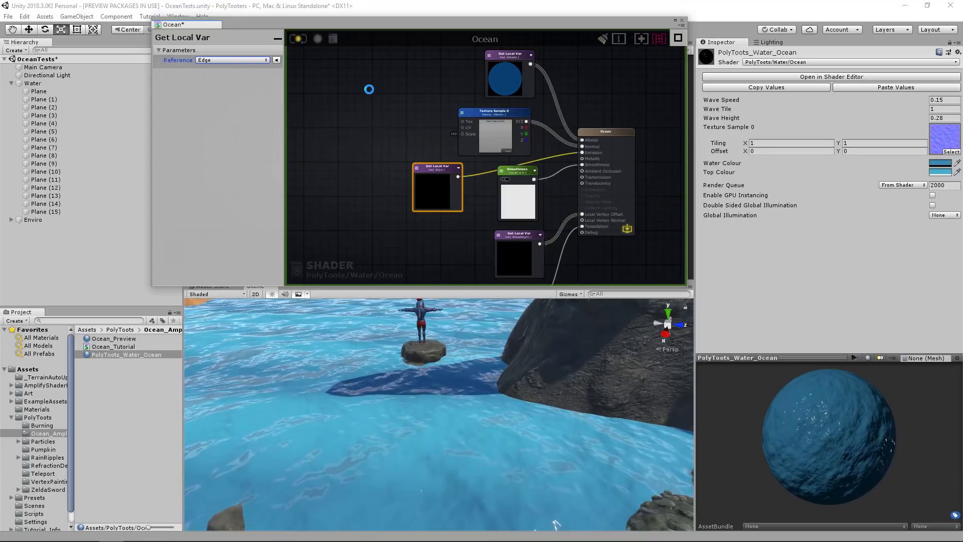
# Turn the Edge Power float into a property with a default value of 1 and recompile the shader.
pyautogui.moveTo(369, 89); pyautogui.dragTo(517, 186, button='middle')
pyautogui.scroll(-4, 509, 178)
pyautogui.moveTo(321, 100); pyautogui.dragTo(505, 156, button='middle')
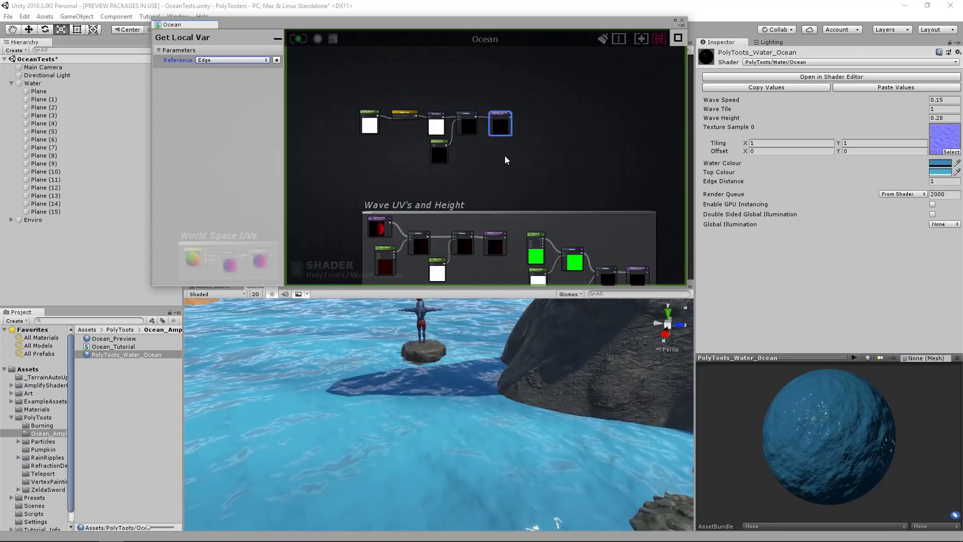
pyautogui.scroll(3, 451, 146)
pyautogui.click(444, 149)
pyautogui.click(246, 60)
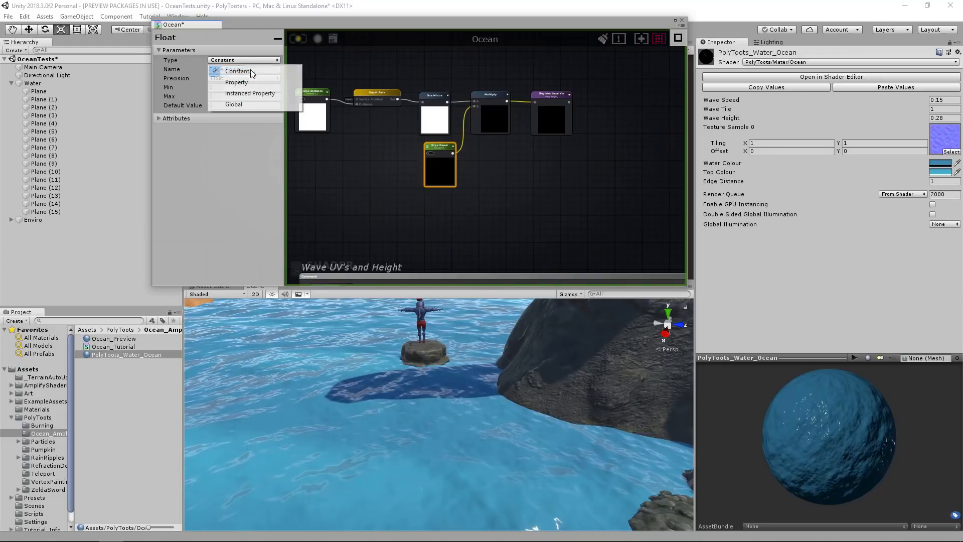
pyautogui.click(236, 83)
pyautogui.click(298, 40)
# Set the ocean material's Edge Distance to 0.03 and Edge Power to 0.35, and inspect the shoreline in the scene.
pyautogui.moveTo(472, 358); pyautogui.dragTo(533, 358, button='right')
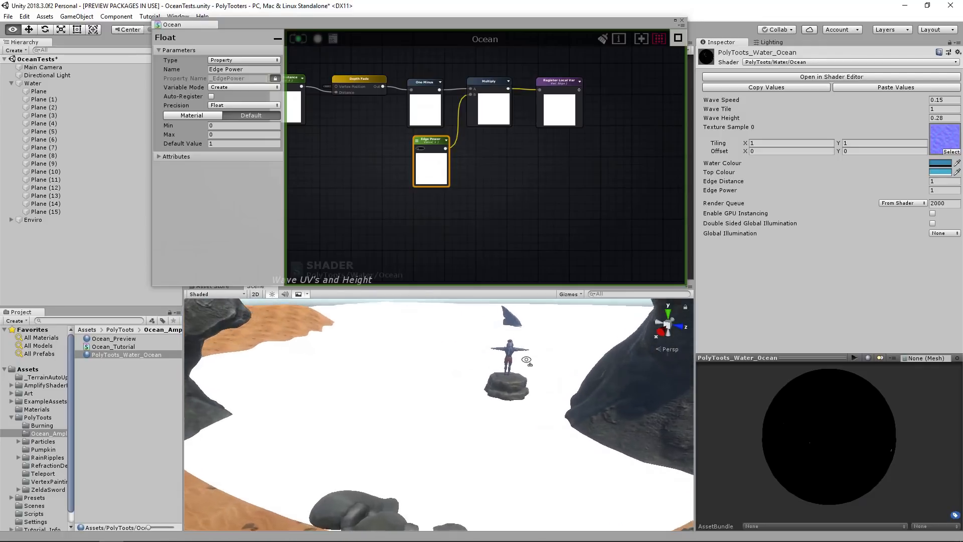
pyautogui.moveTo(914, 194)
pyautogui.mouseDown()
pyautogui.moveTo(826, 187)
pyautogui.moveTo(912, 191)
pyautogui.mouseUp()
pyautogui.moveTo(437, 369); pyautogui.dragTo(412, 366, button='right')
pyautogui.press('s')
pyautogui.press('w')
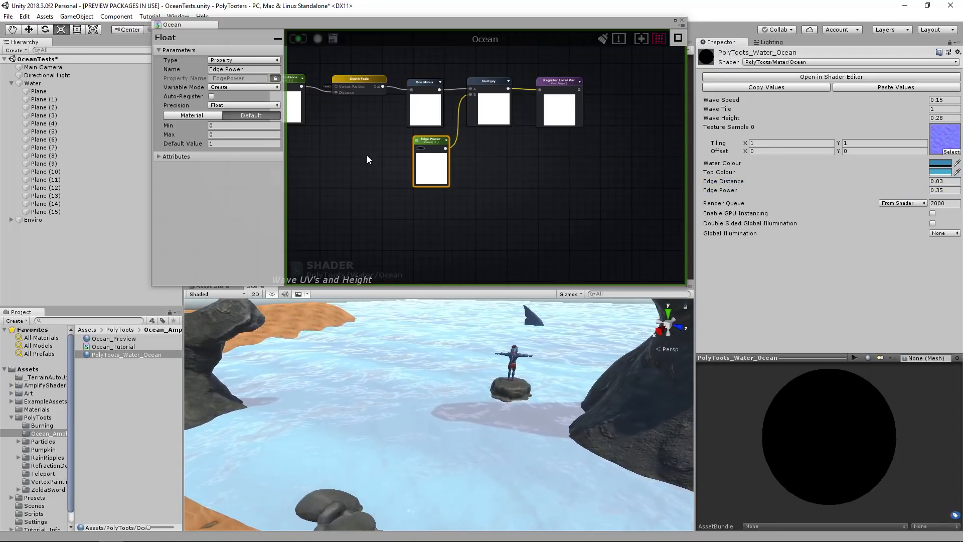
# Disable Cast Shadows and Receive Shadows in the shader's output settings and recompile the shader.
pyautogui.click(367, 155)
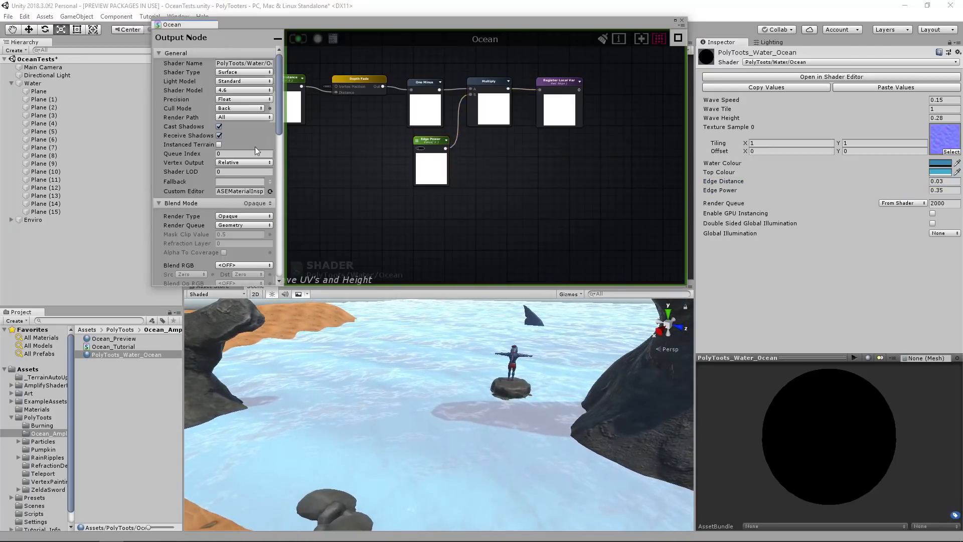
pyautogui.click(219, 126)
pyautogui.click(219, 135)
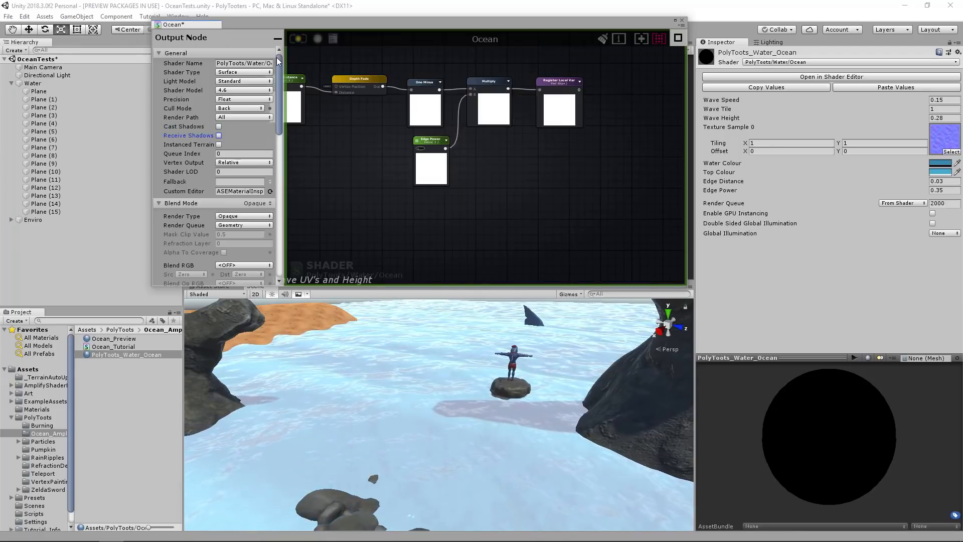
pyautogui.moveTo(504, 191); pyautogui.dragTo(593, 209, button='middle')
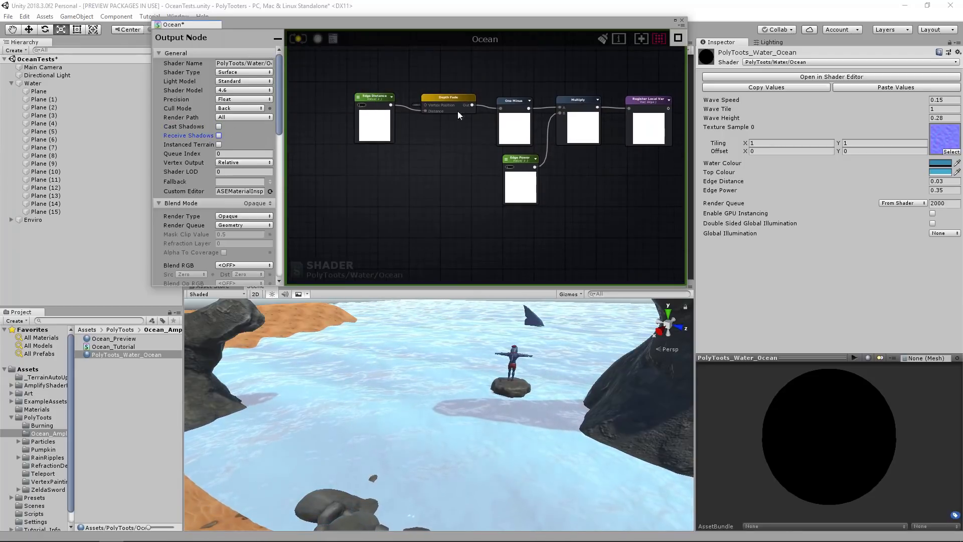
pyautogui.scroll(5, 450, 97)
pyautogui.click(299, 39)
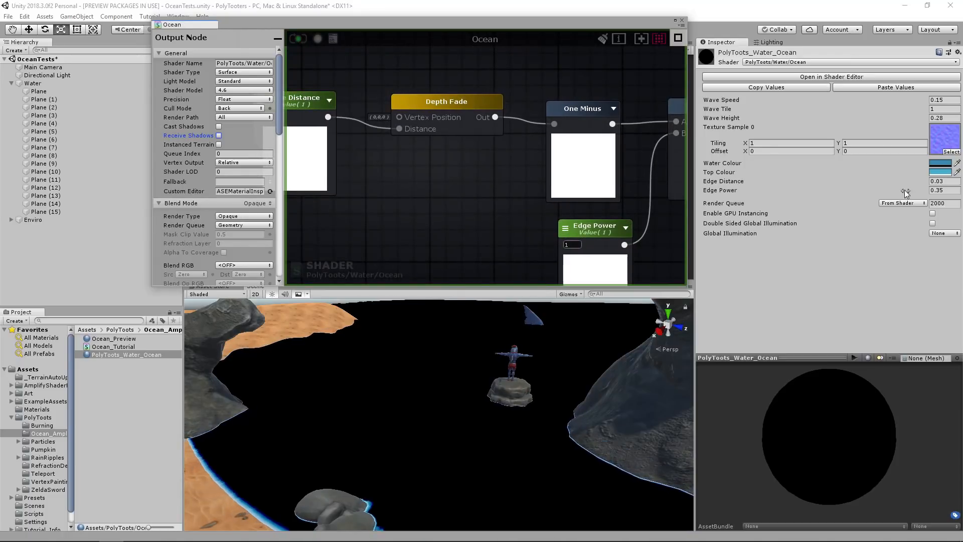
# Set the ocean material's Edge Distance to 0.2 and Edge Power to 0.3.
pyautogui.moveTo(911, 182)
pyautogui.mouseDown()
pyautogui.moveTo(919, 182)
pyautogui.moveTo(910, 191)
pyautogui.mouseUp()
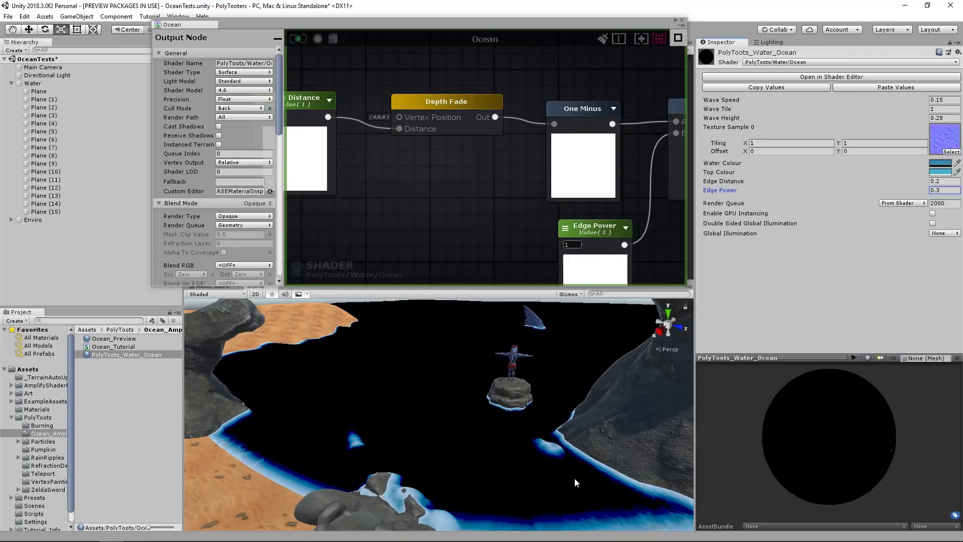
# Insert a Clamp node with range 0 to 1 between the Multiply and the Edge local variable, and recompile the shader.
pyautogui.moveTo(418, 191); pyautogui.dragTo(138, 194, button='middle')
pyautogui.moveTo(478, 172); pyautogui.dragTo(412, 185, button='middle')
pyautogui.moveTo(522, 176); pyautogui.dragTo(638, 171)
pyautogui.click(513, 170)
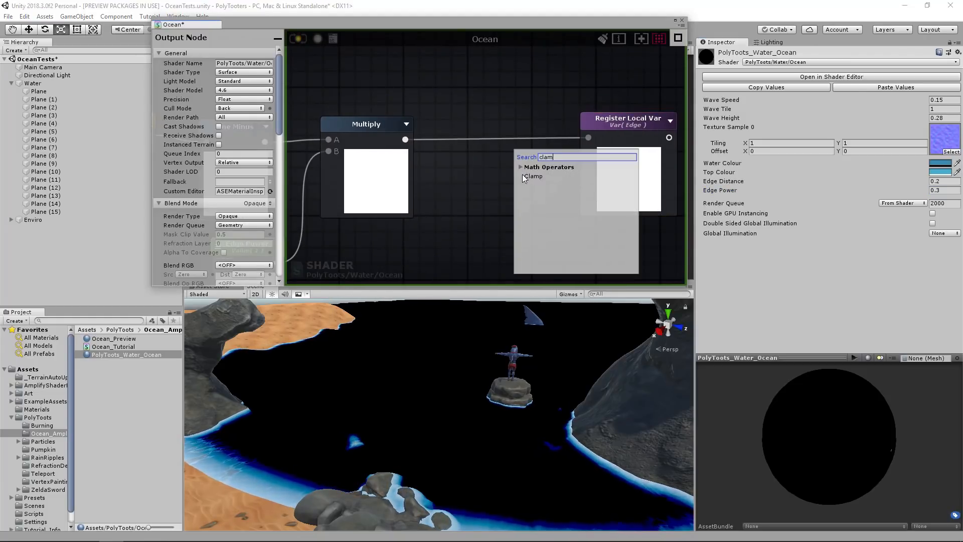
pyautogui.click(532, 176)
pyautogui.moveTo(535, 176); pyautogui.dragTo(472, 124)
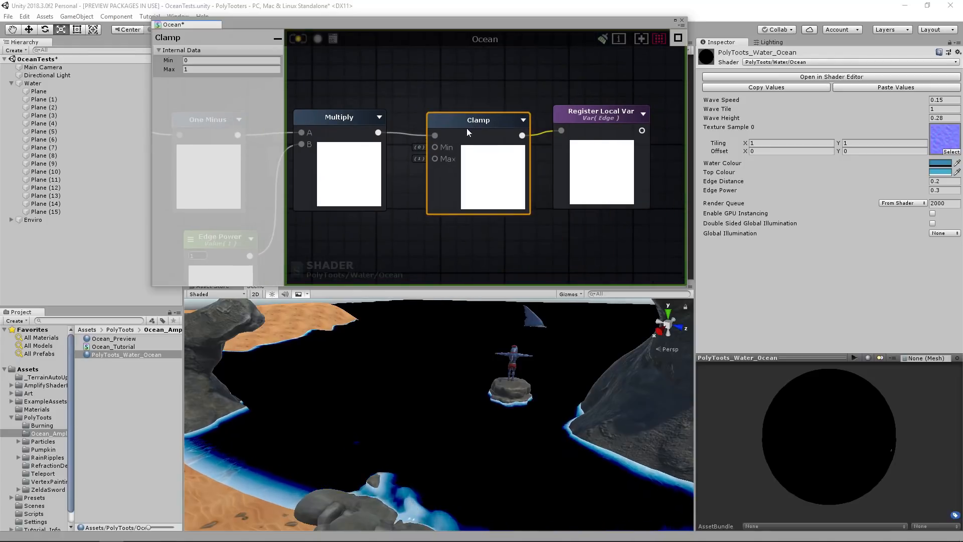
pyautogui.scroll(-2, 468, 125)
pyautogui.click(358, 69)
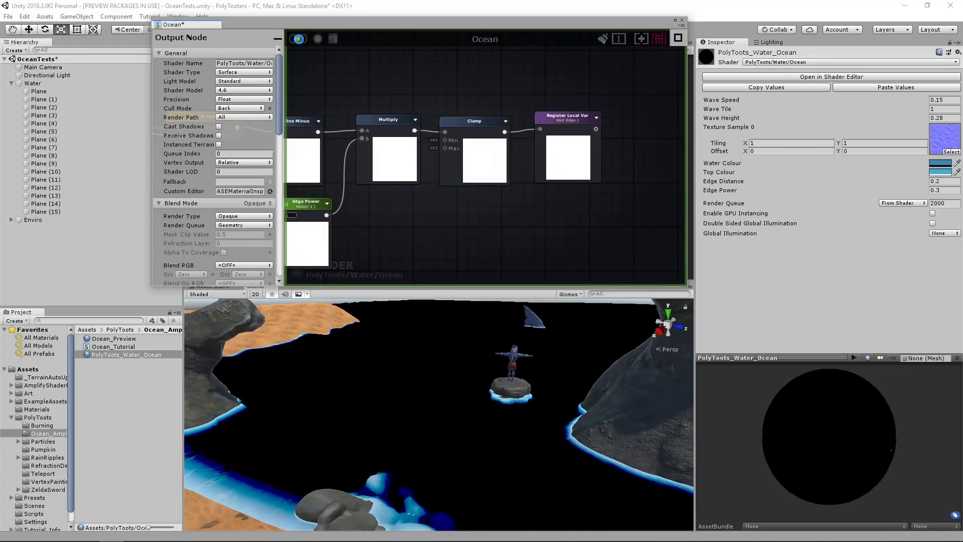
# Set the ocean material's Edge Distance to 1.04 and Edge Power to 0.4, checking the foam around the rocks and shore.
pyautogui.moveTo(405, 391); pyautogui.dragTo(546, 370, button='right')
pyautogui.press('w')
pyautogui.moveTo(883, 182); pyautogui.dragTo(905, 191)
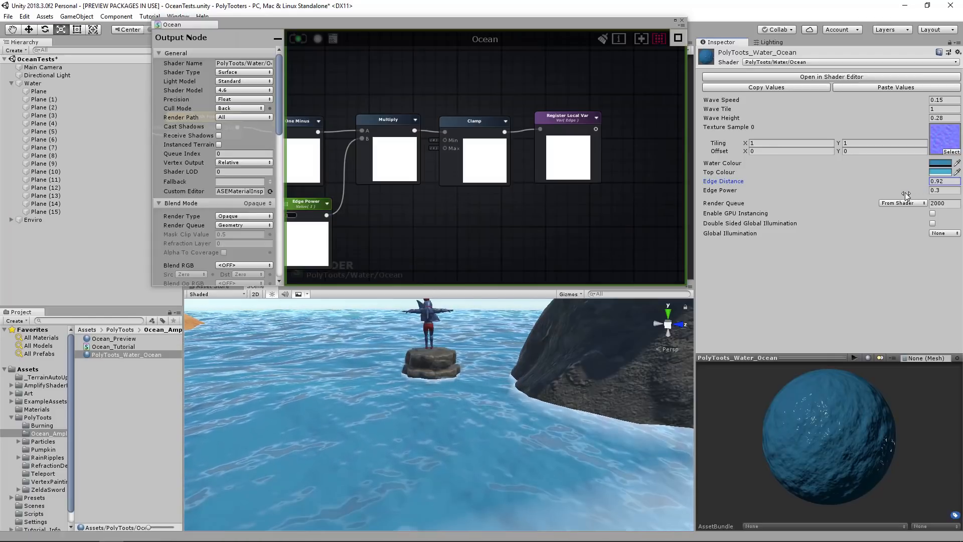
pyautogui.moveTo(422, 392); pyautogui.dragTo(335, 408, button='right')
pyautogui.moveTo(900, 189)
pyautogui.mouseDown()
pyautogui.moveTo(917, 197)
pyautogui.moveTo(900, 197)
pyautogui.mouseUp()
# Give the Edge Power property a range with minimum 0 and maximum 1, reposition its node, and recompile the shader.
pyautogui.moveTo(495, 185); pyautogui.dragTo(637, 173, button='middle')
pyautogui.moveTo(402, 150); pyautogui.dragTo(579, 102, button='middle')
pyautogui.click(471, 180)
pyautogui.moveTo(202, 133); pyautogui.dragTo(206, 134)
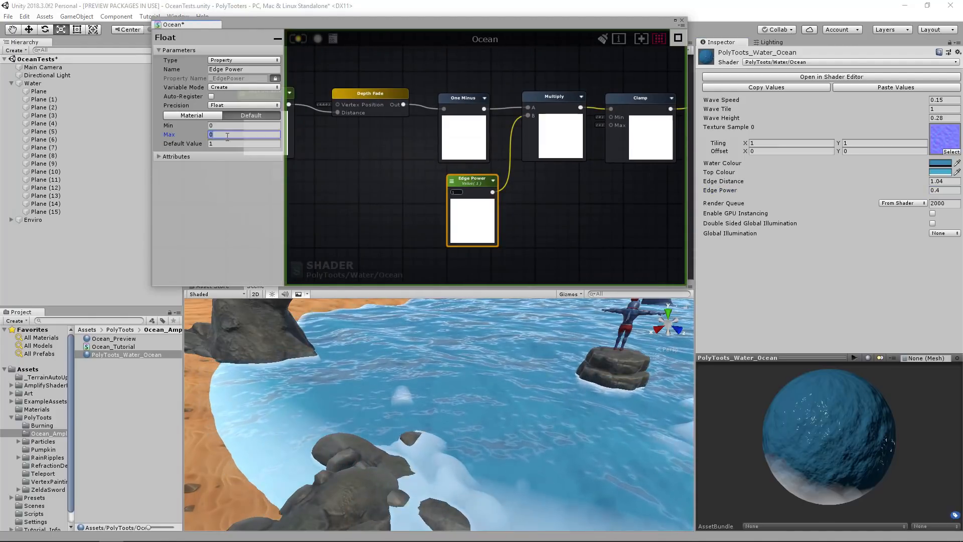
pyautogui.moveTo(437, 179); pyautogui.dragTo(424, 180)
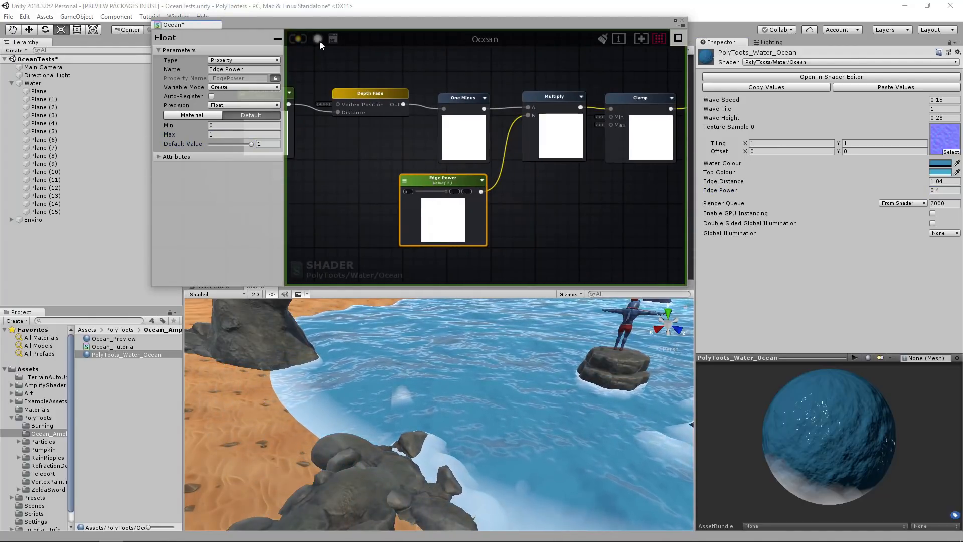
# Set the ocean material's Edge Power to 0.434 and inspect the foam and waves across the scene.
pyautogui.moveTo(852, 192); pyautogui.dragTo(931, 194)
pyautogui.moveTo(832, 193); pyautogui.dragTo(856, 191)
pyautogui.moveTo(464, 419); pyautogui.dragTo(542, 402, button='right')
pyautogui.press('s')
pyautogui.press('w')
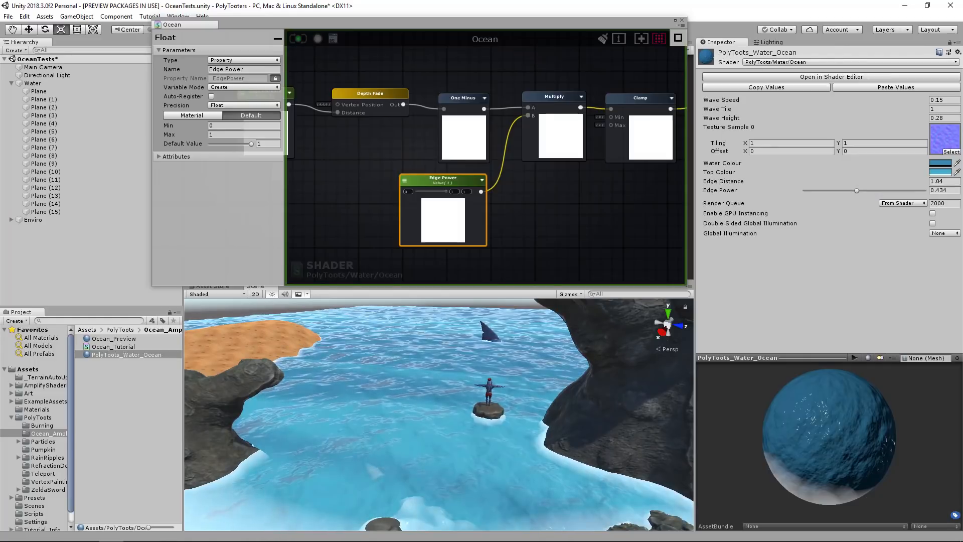
pyautogui.moveTo(413, 365); pyautogui.dragTo(466, 363, button='right')
pyautogui.press('w')
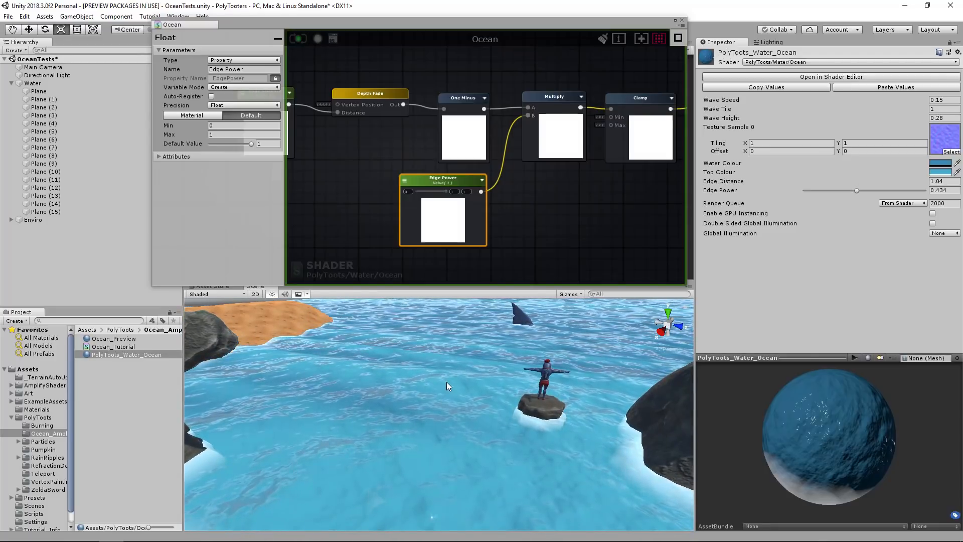
pyautogui.moveTo(447, 381); pyautogui.dragTo(645, 353, button='right')
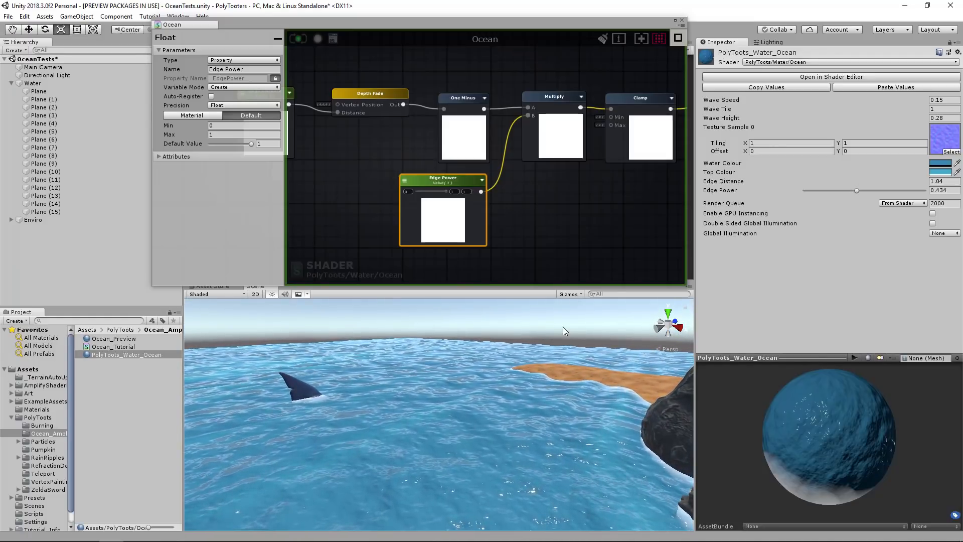